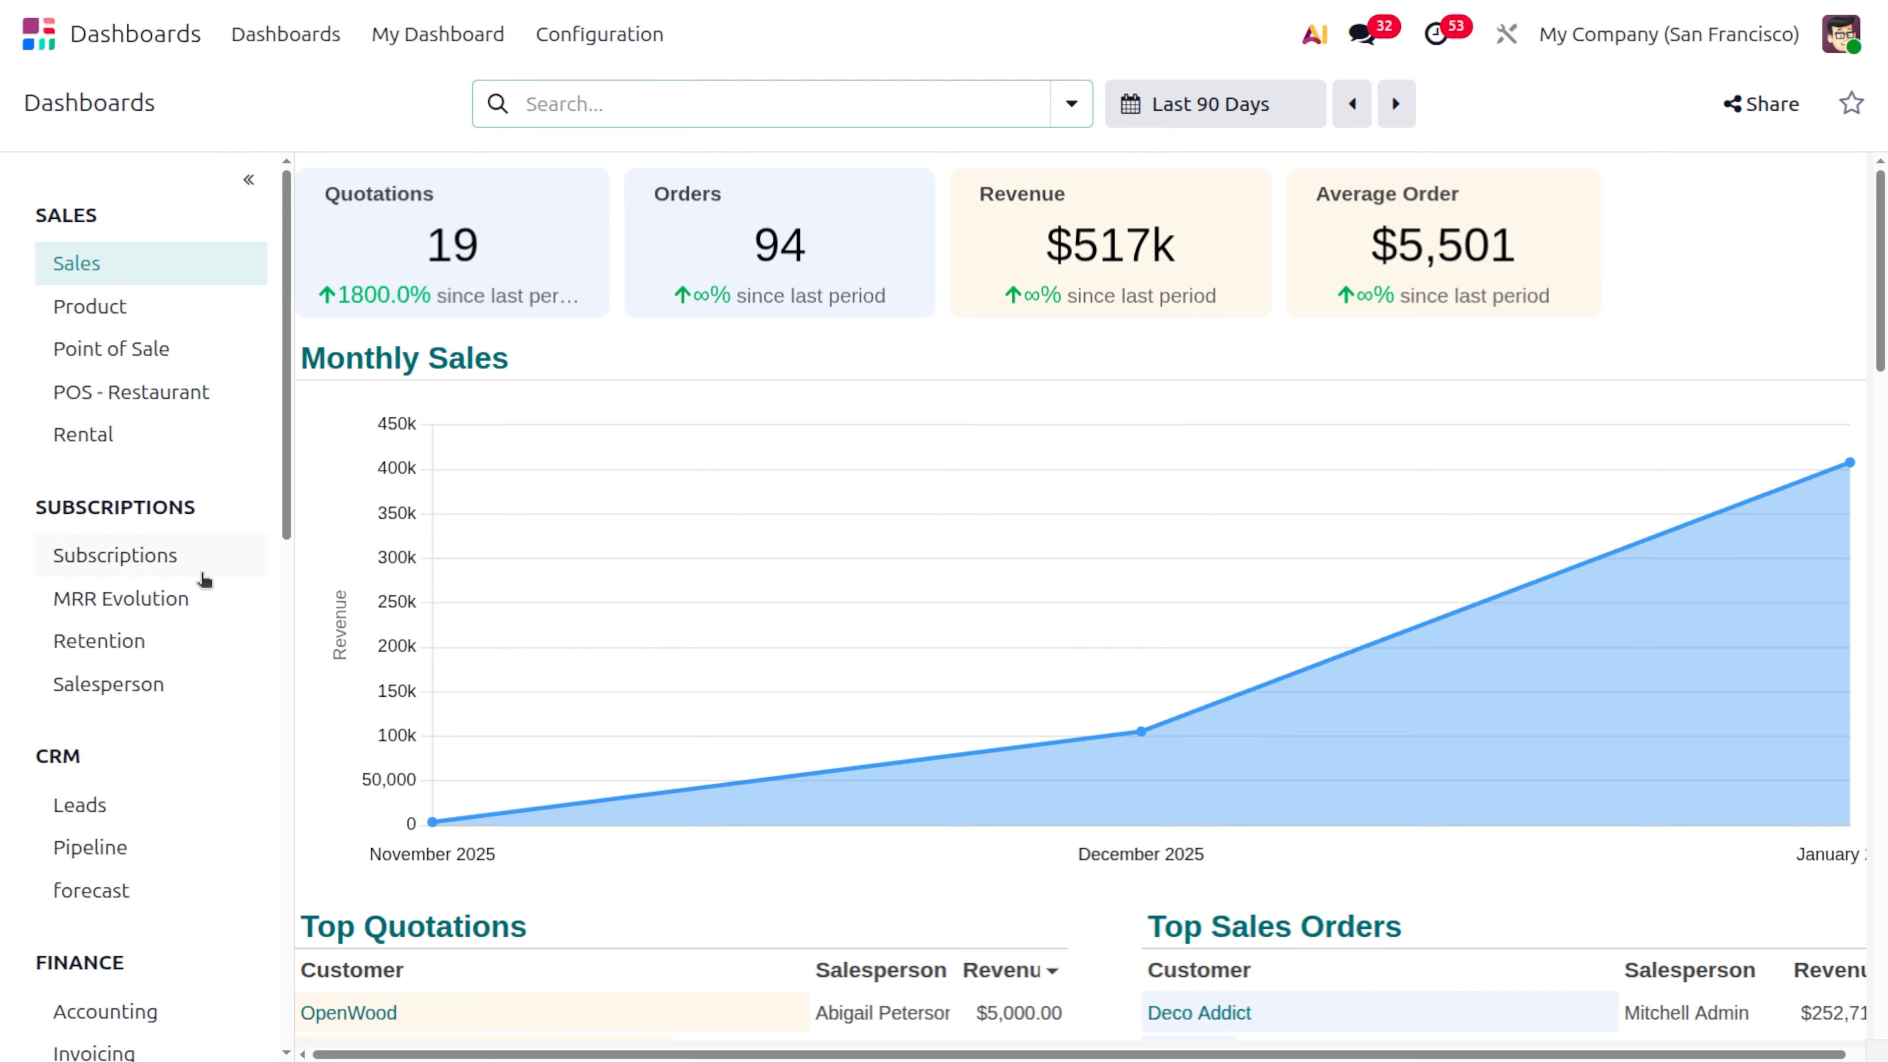
# Look through the list of available dashboards, covering the Sales, Subscriptions, CRM, Finance, Logistics and Services groups
pyautogui.scroll(-5, 190, 757)
pyautogui.scroll(-4, 192, 758)
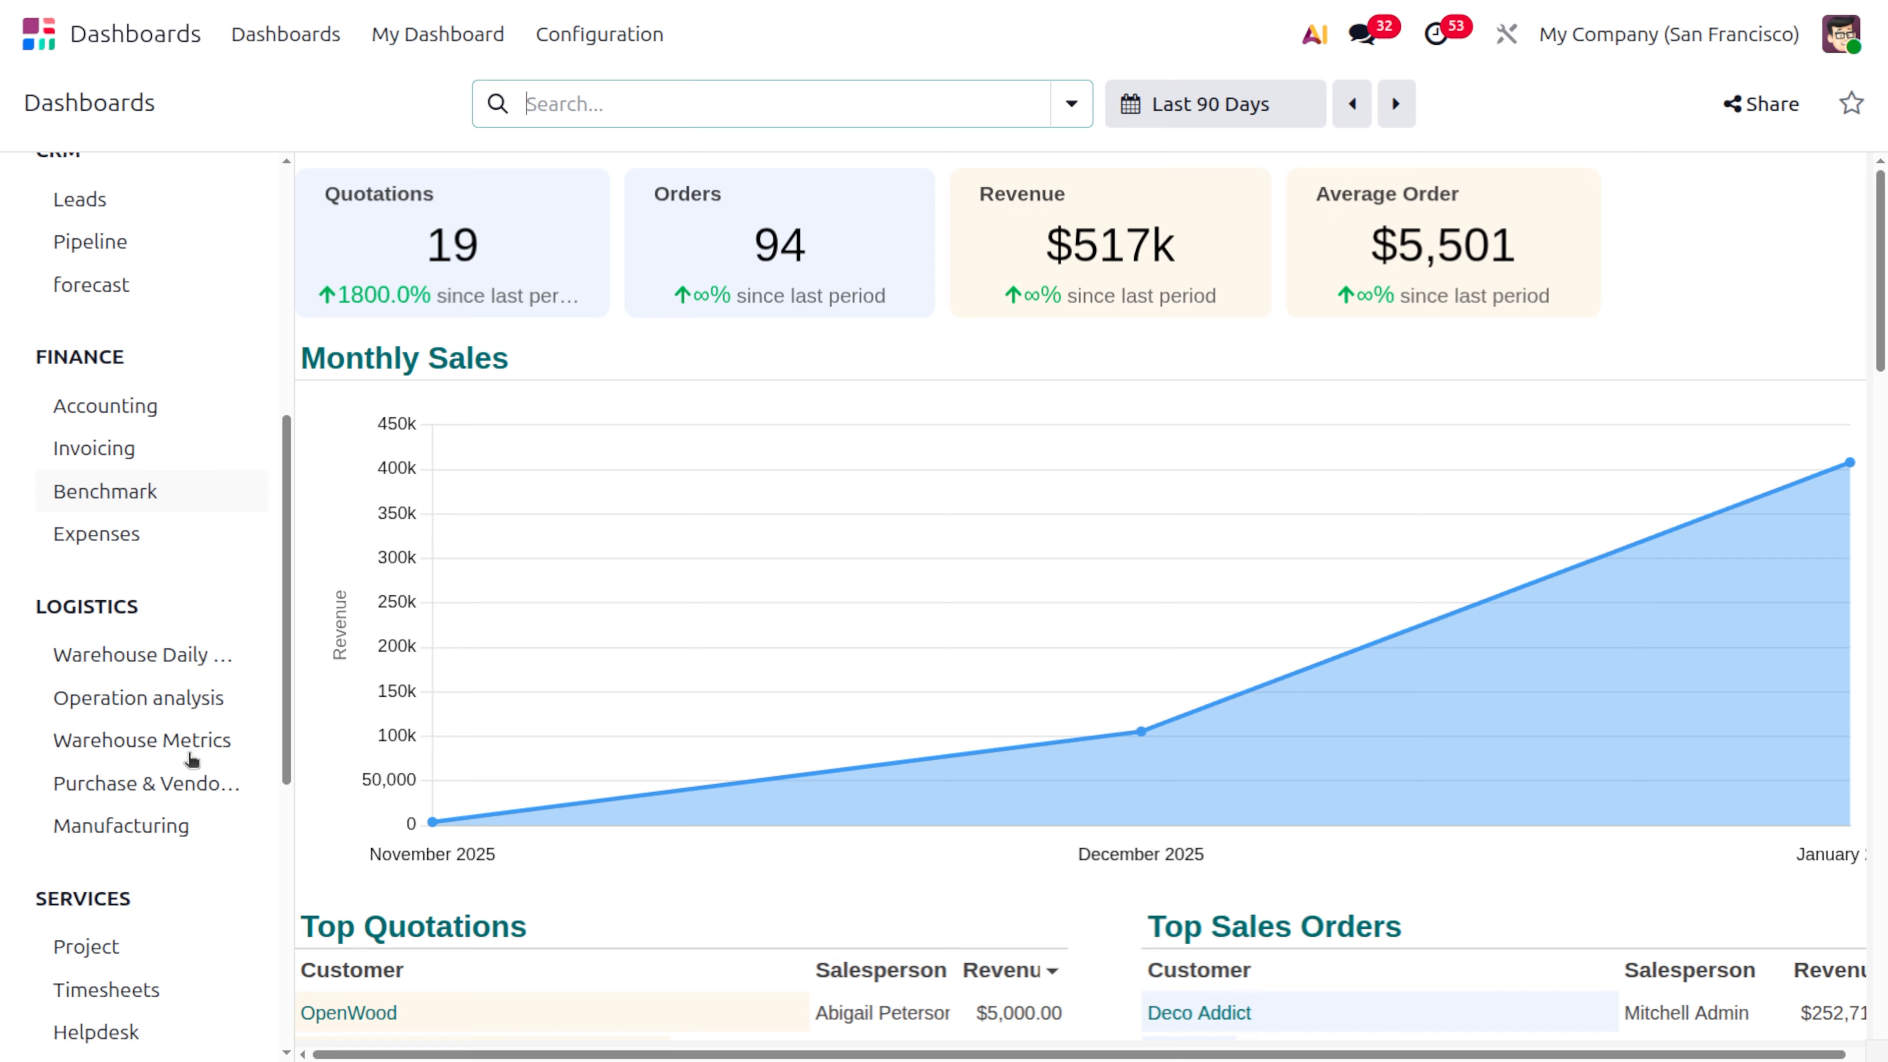
pyautogui.scroll(9, 191, 758)
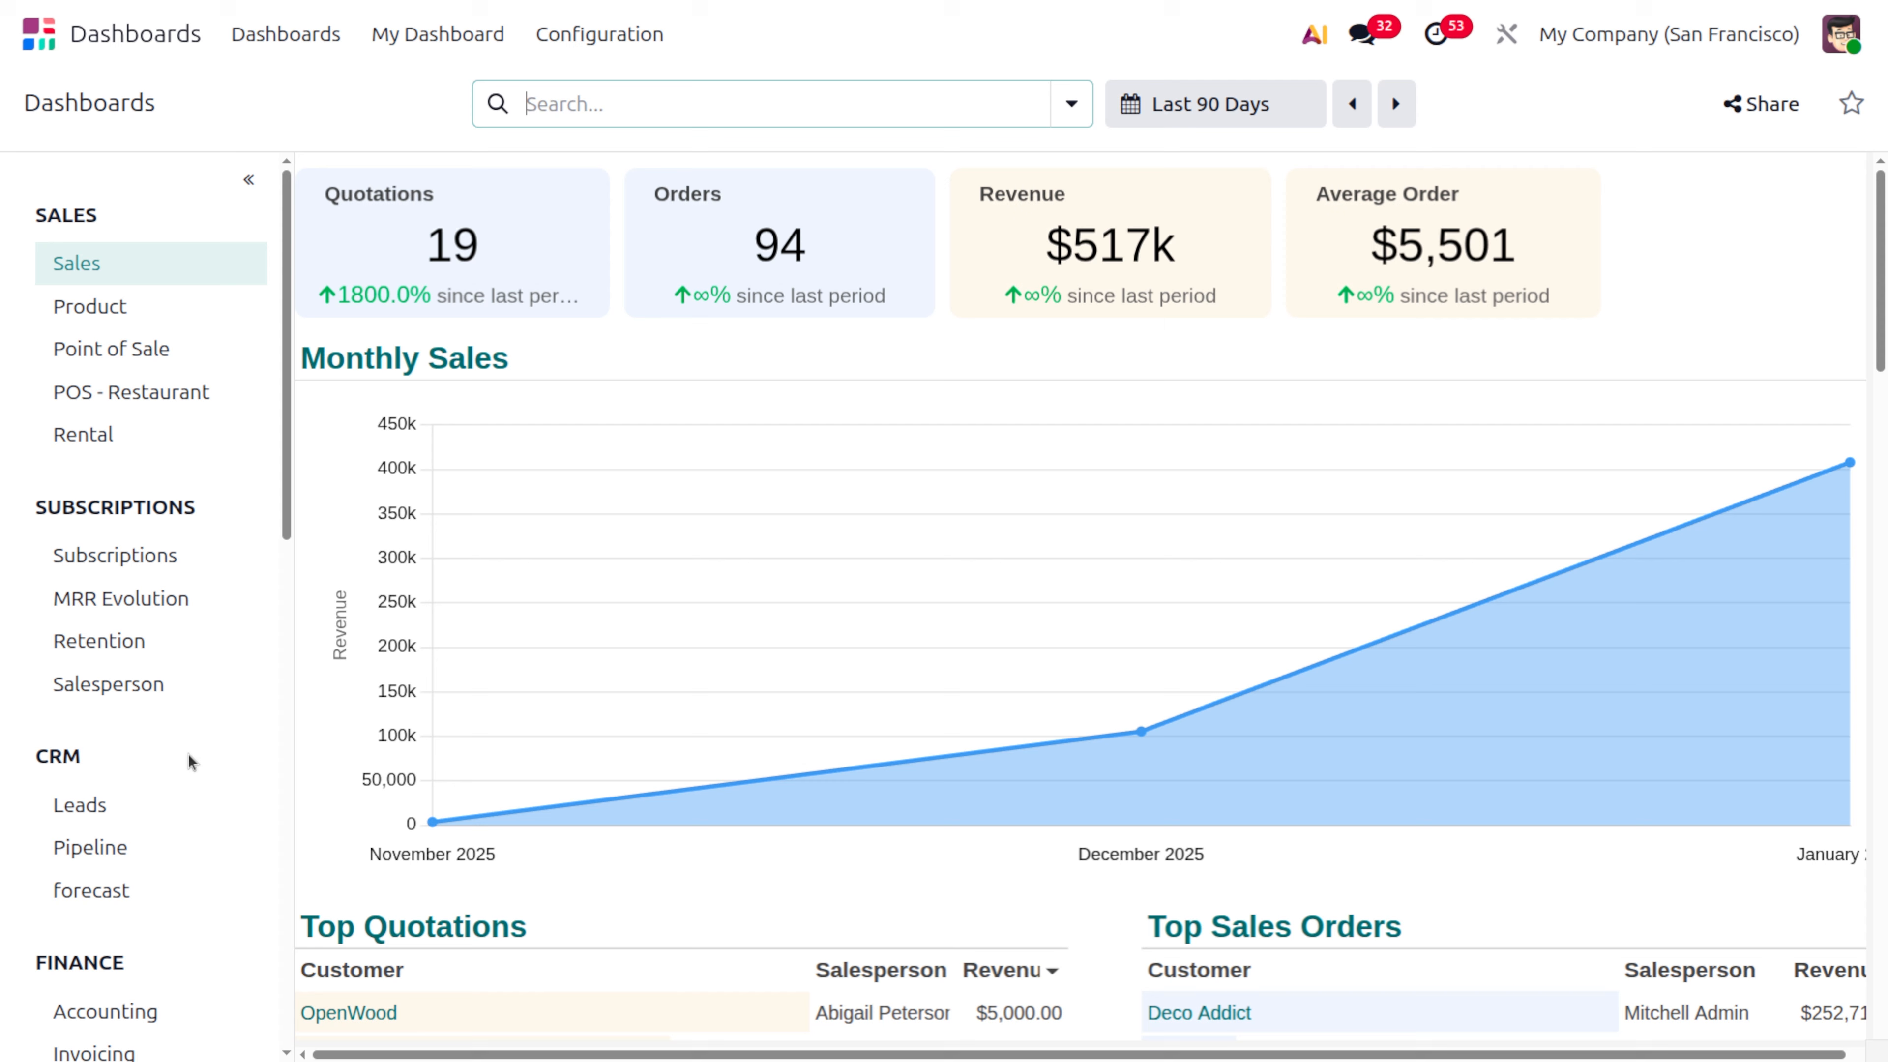
pyautogui.moveTo(442, 607)
# Open the Sales dashboard's filter options and review the available Period choices
pyautogui.click(1085, 113)
pyautogui.click(1084, 113)
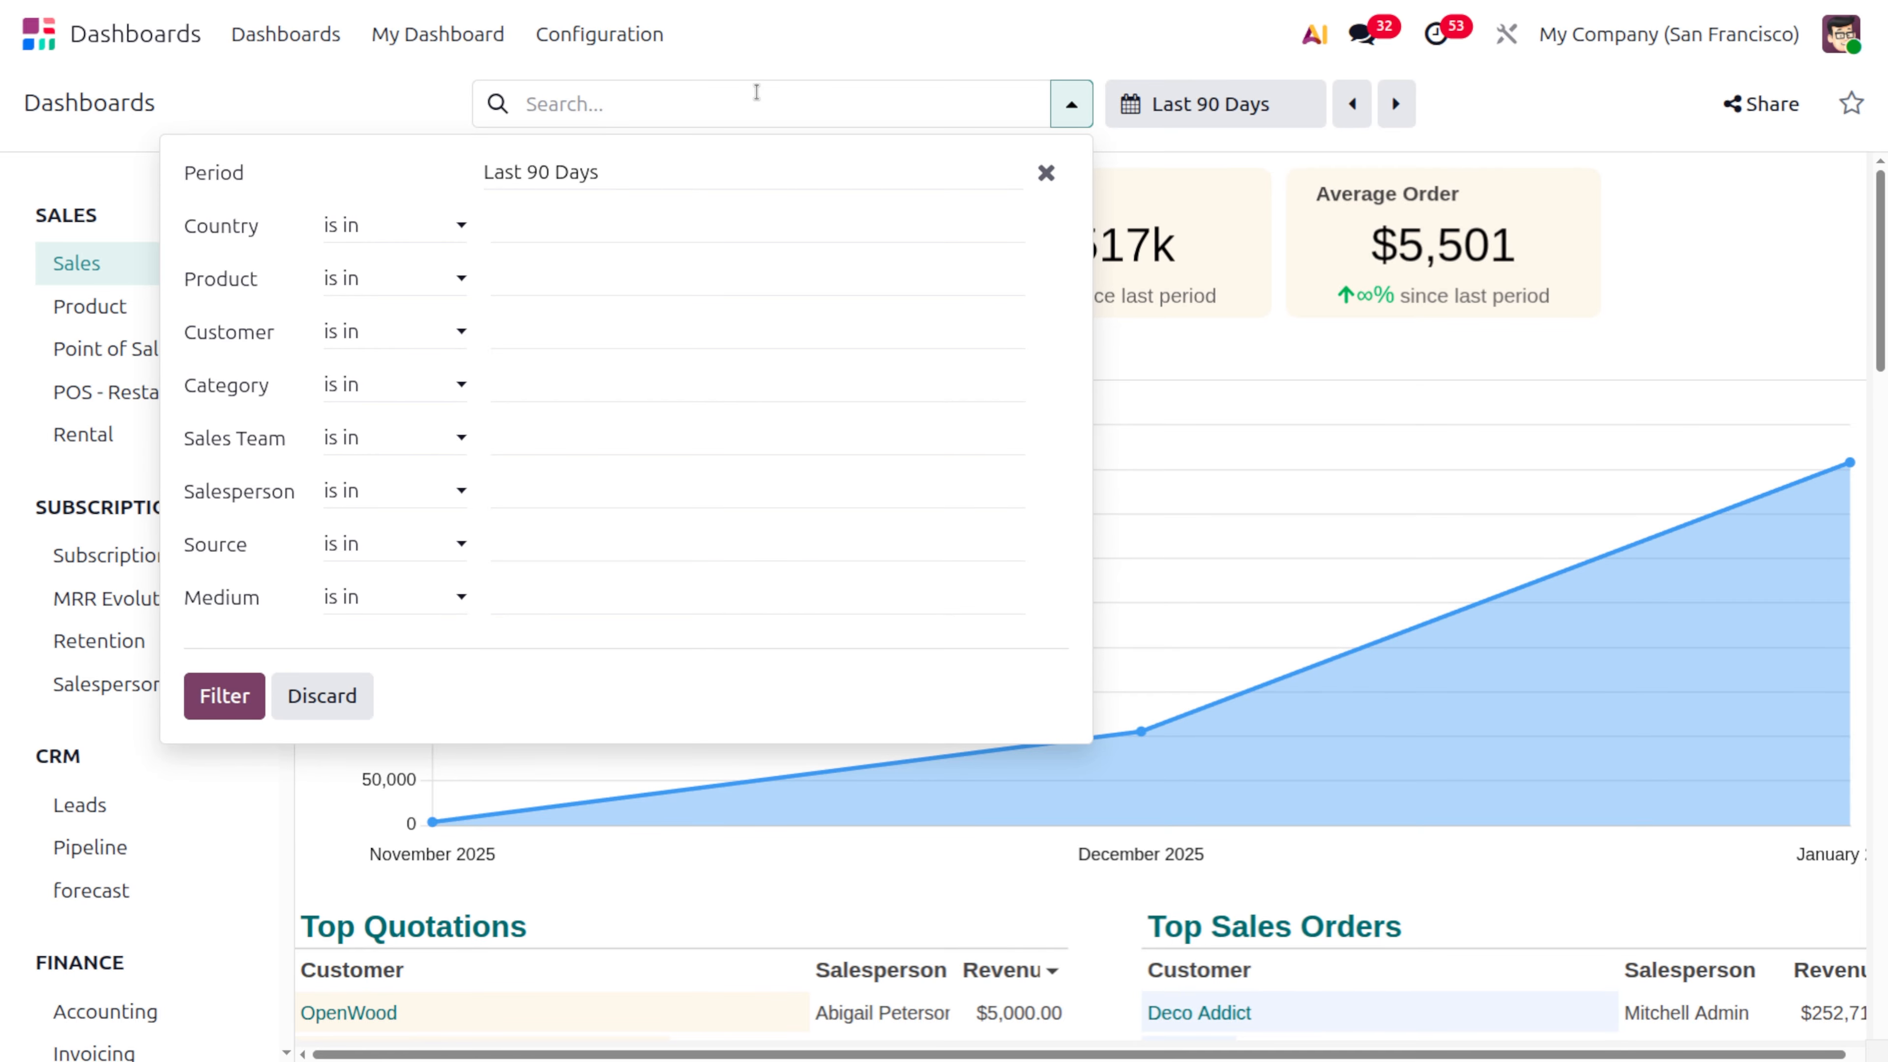
pyautogui.click(671, 173)
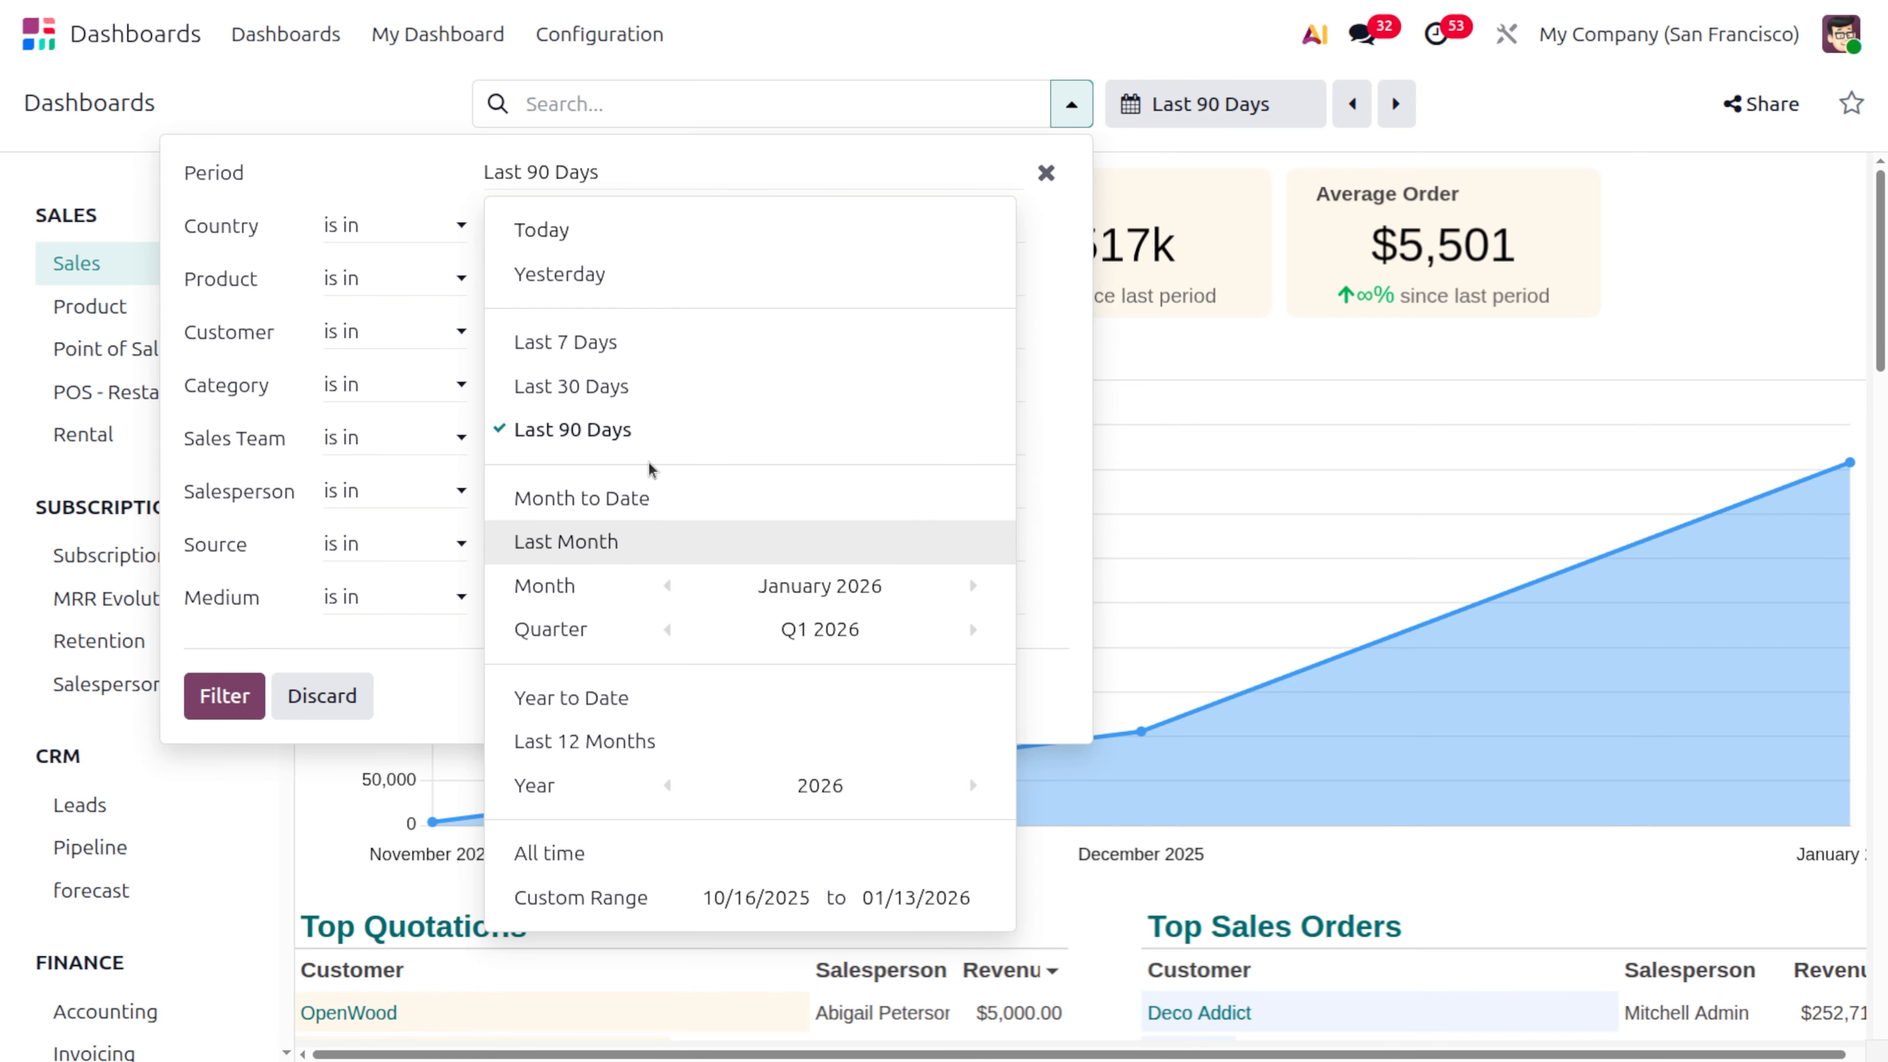
pyautogui.click(407, 170)
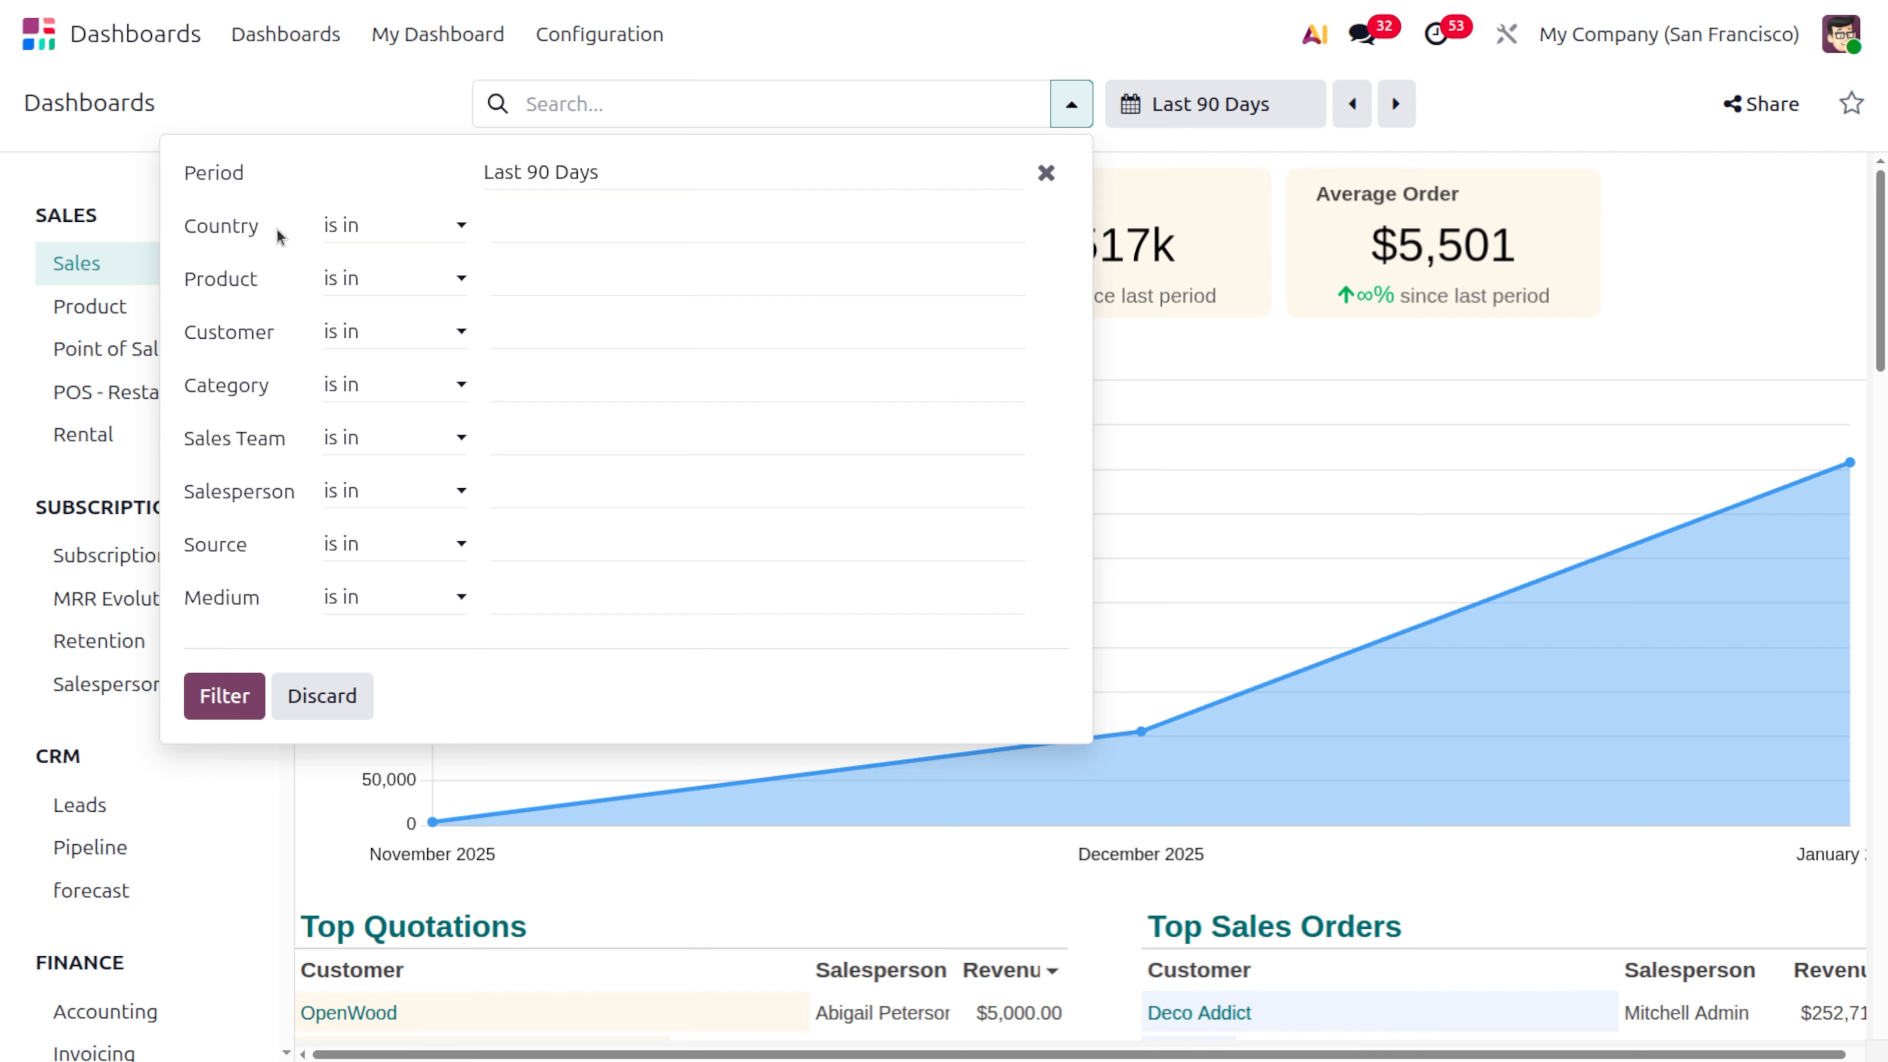
# Review the Country filter's operators and selectable countries, and close the filter options
pyautogui.click(430, 233)
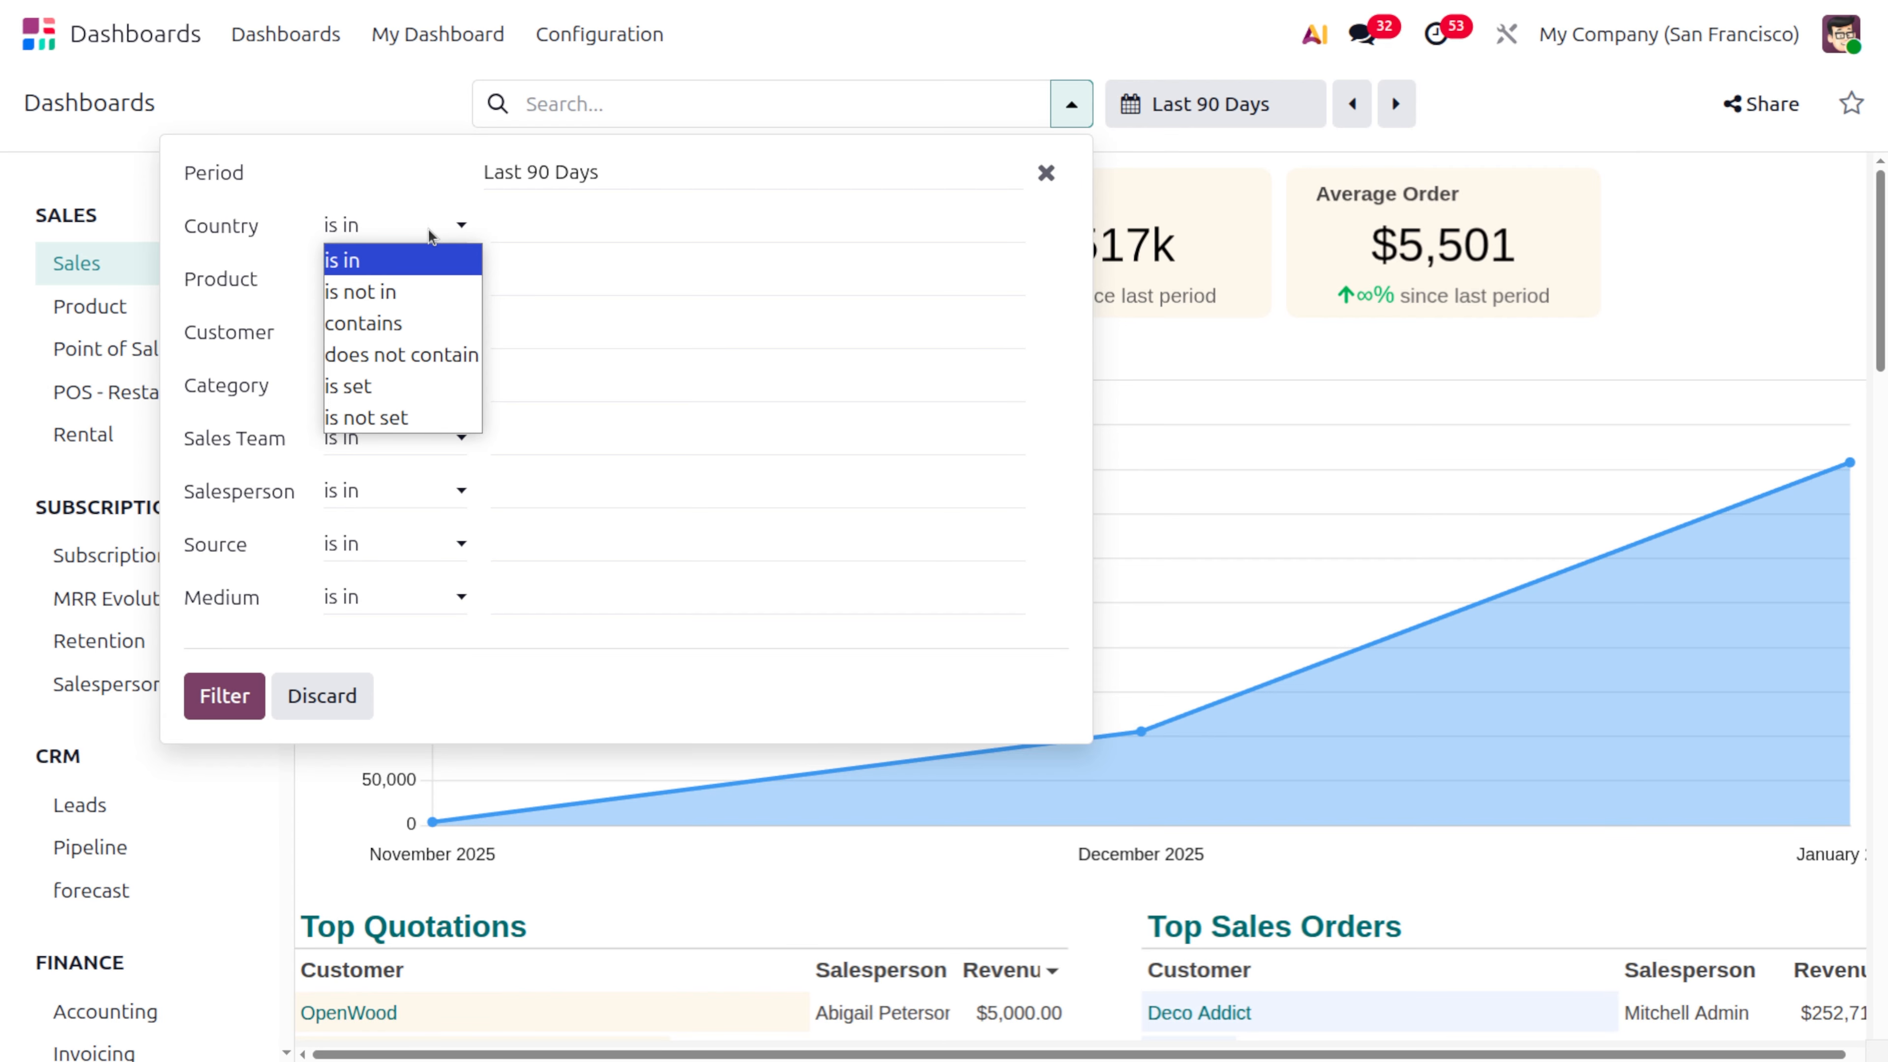
pyautogui.click(577, 226)
pyautogui.click(590, 232)
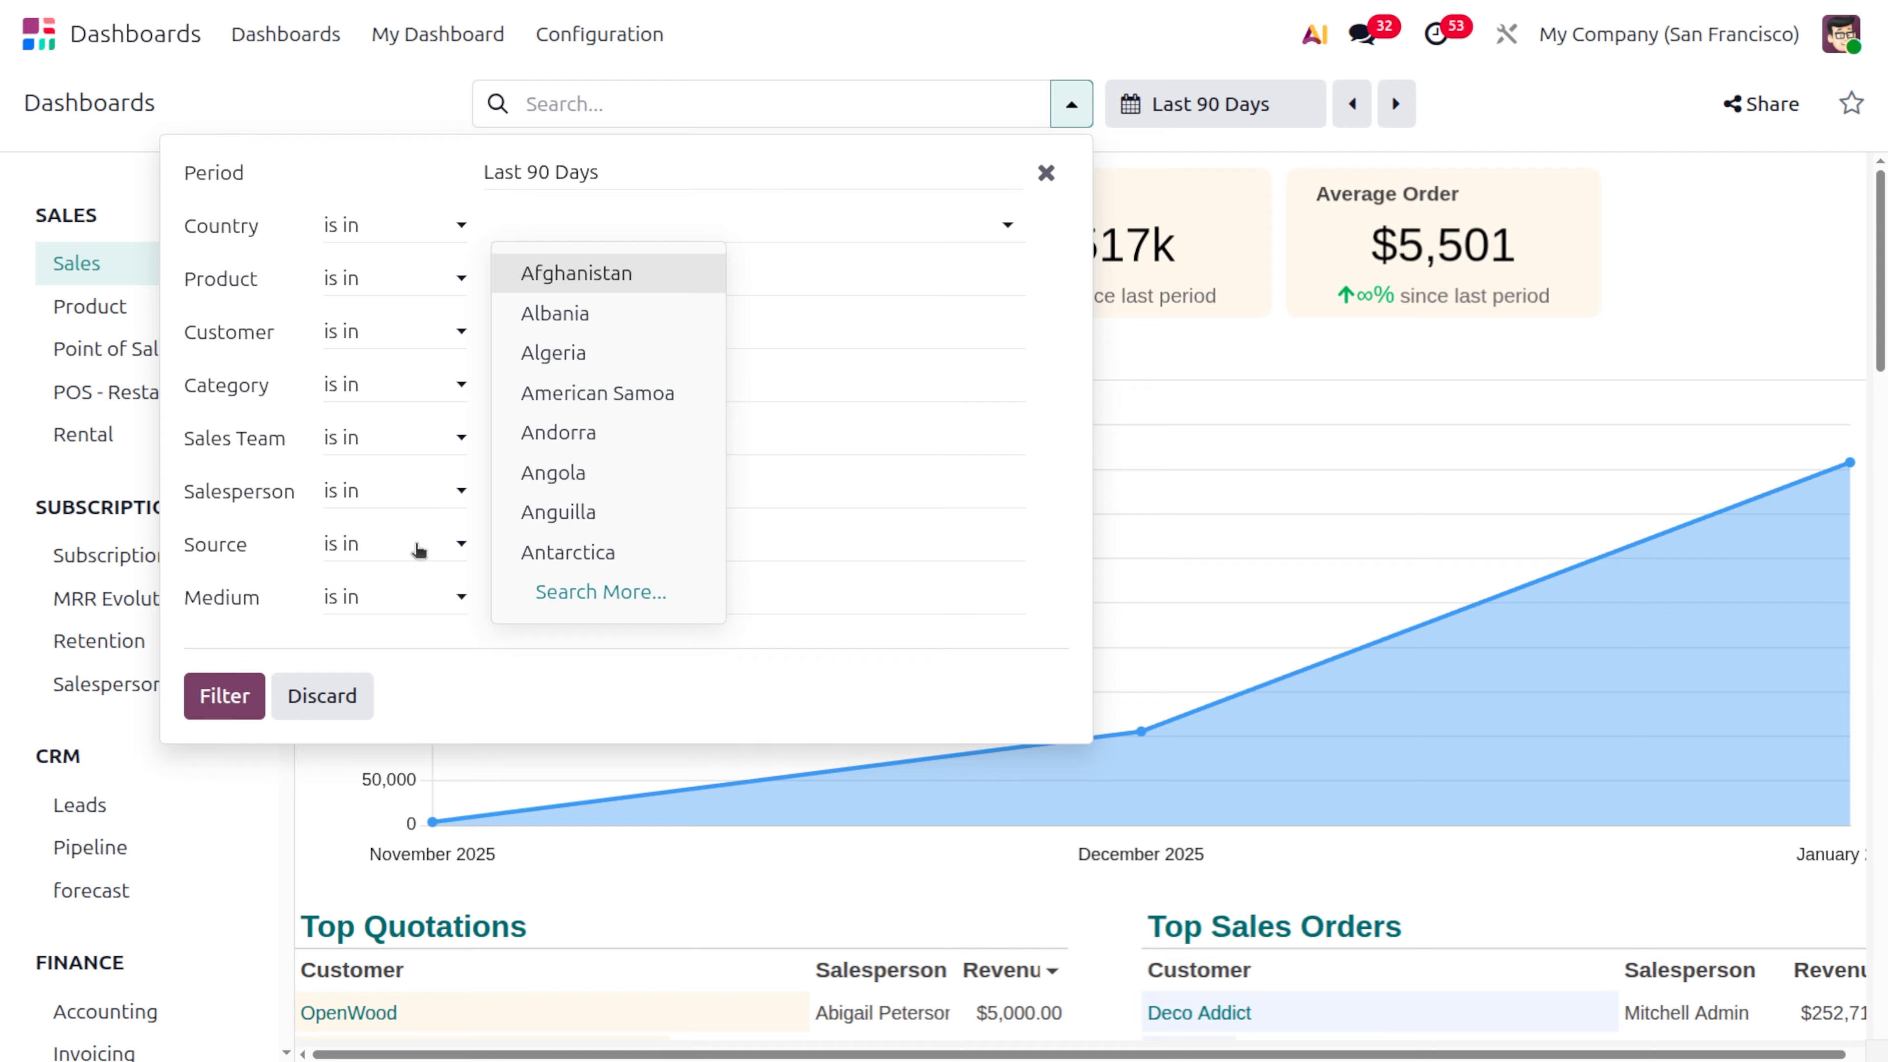
pyautogui.click(391, 635)
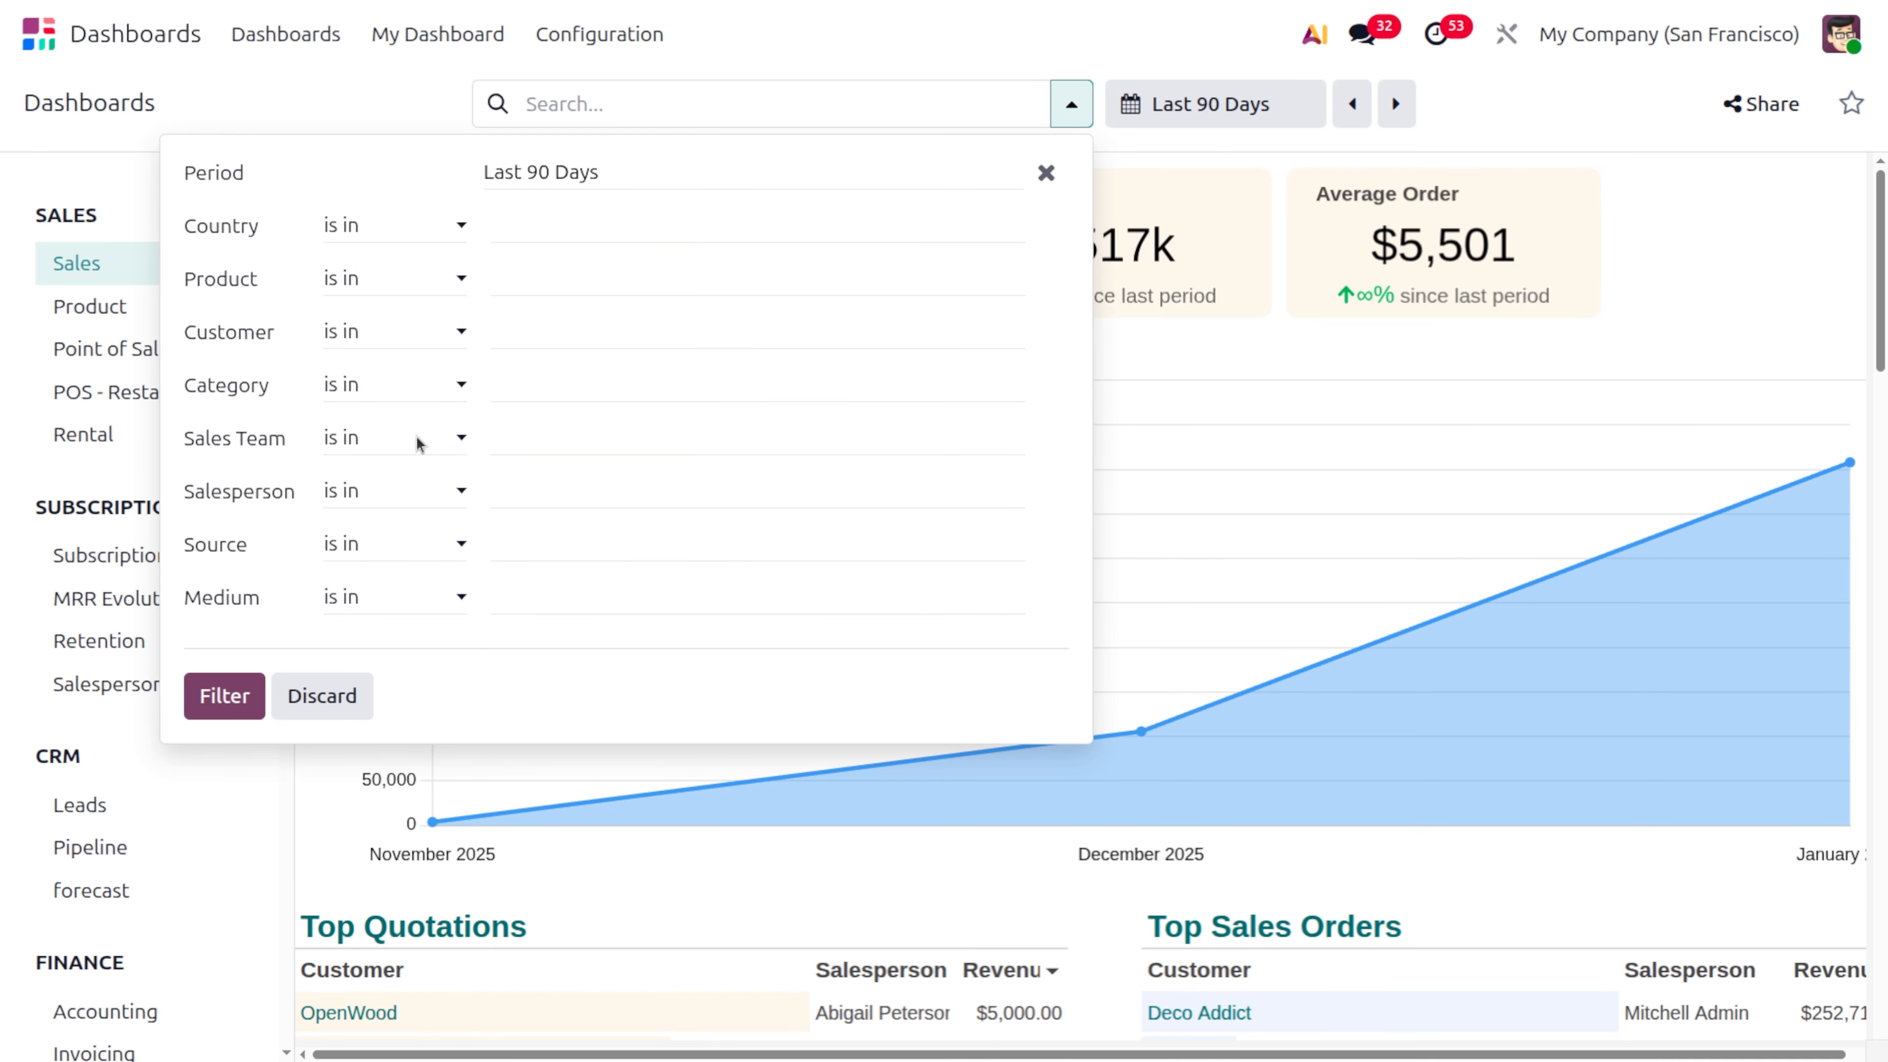
pyautogui.click(224, 695)
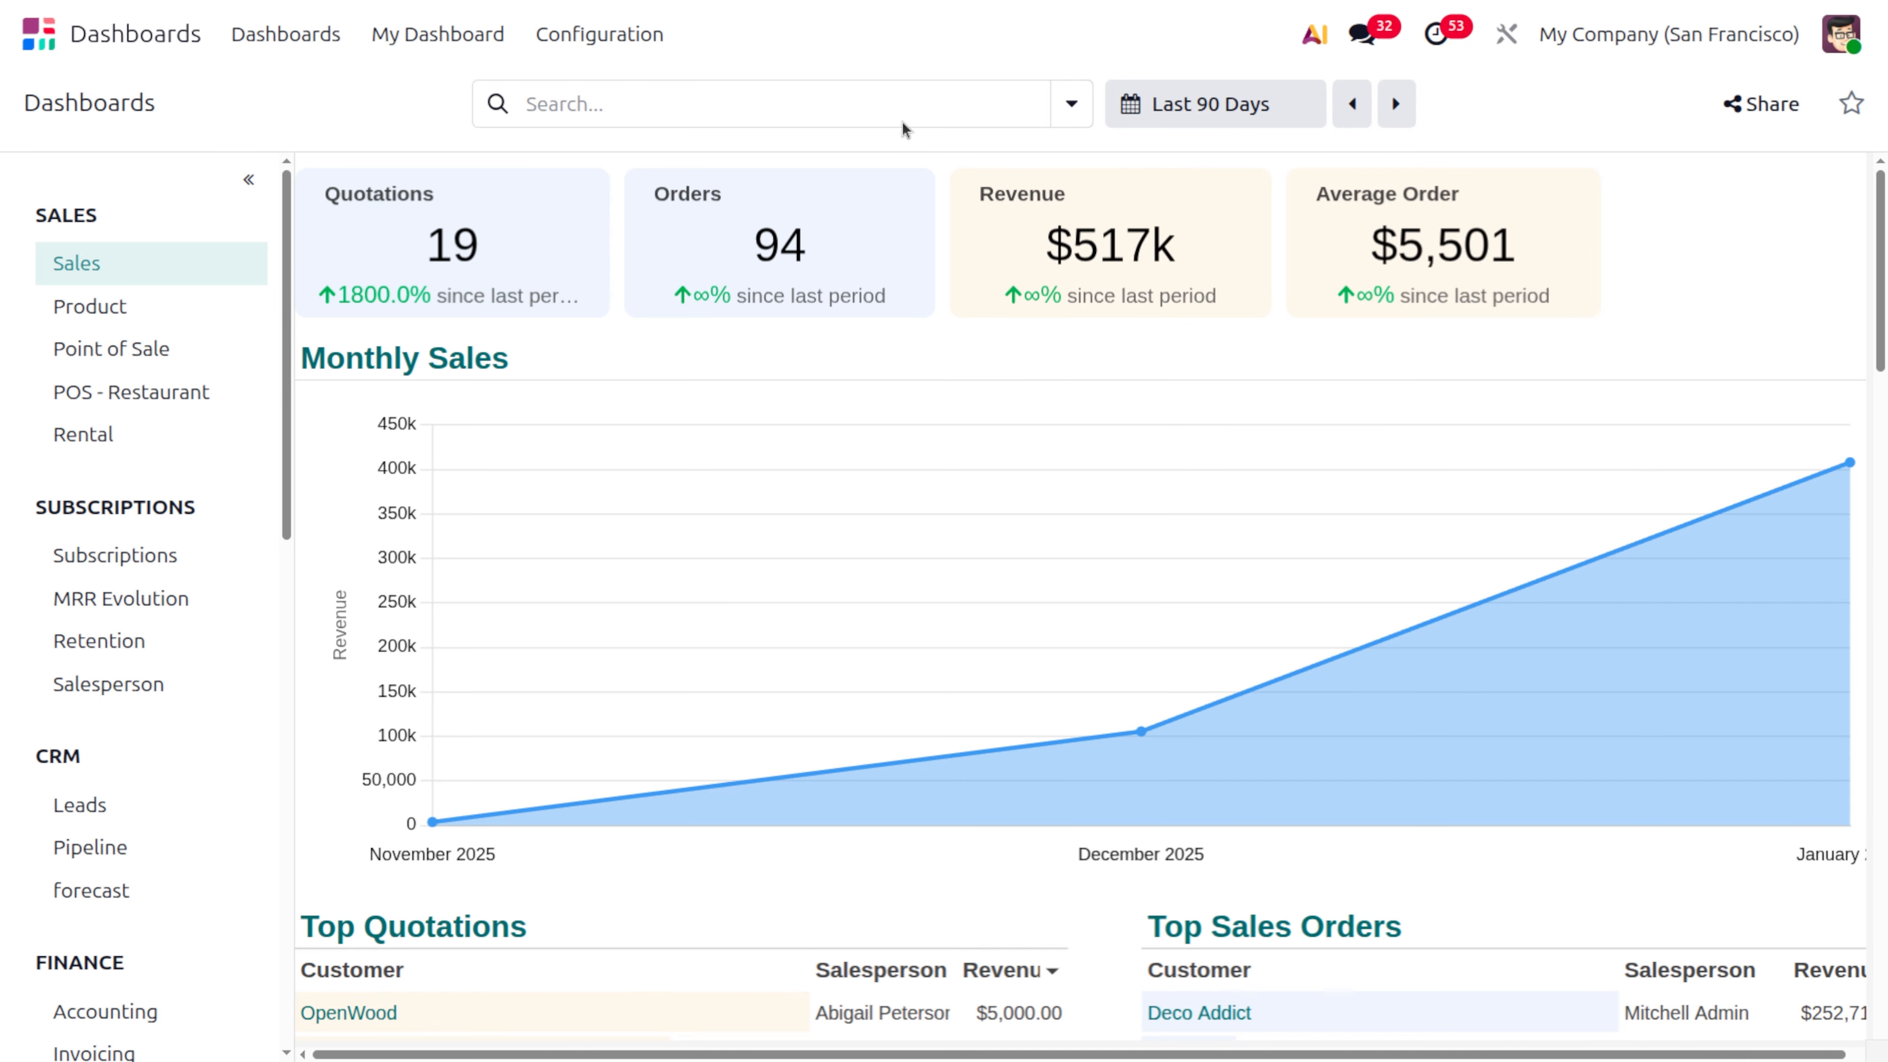
pyautogui.click(902, 104)
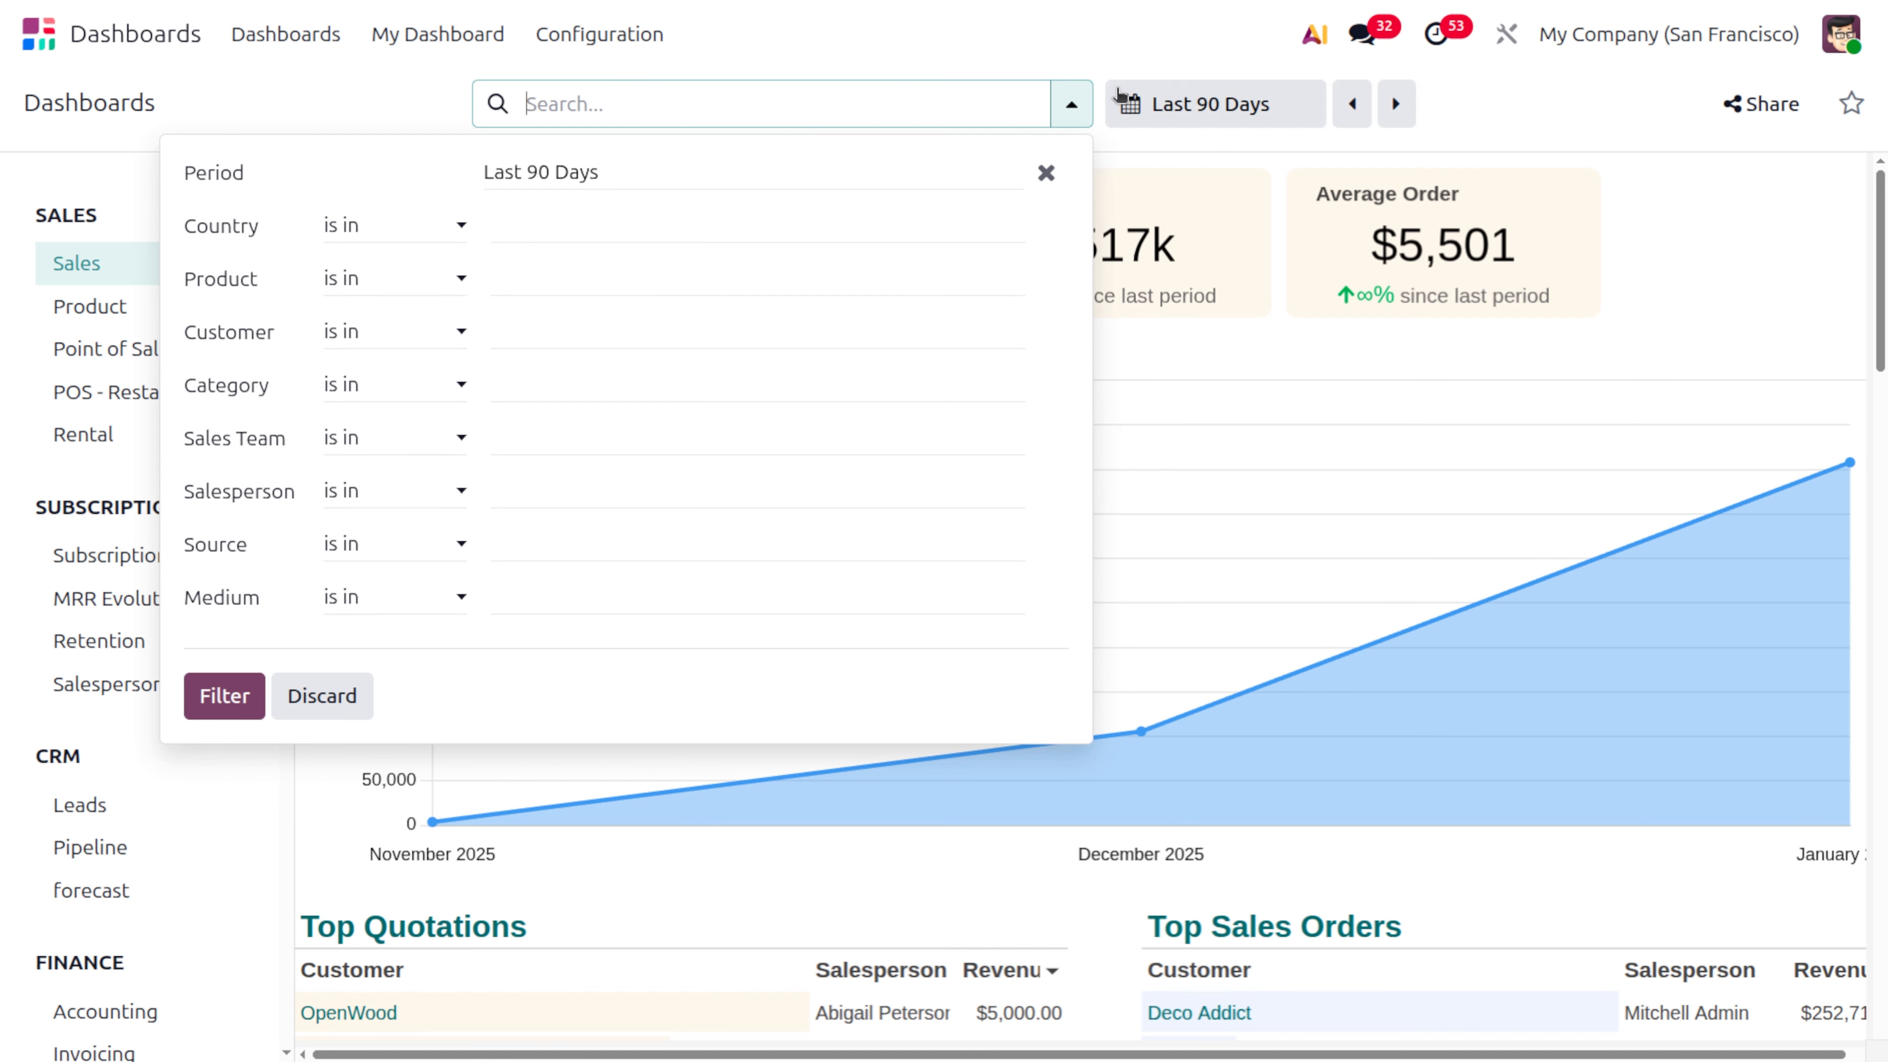
pyautogui.click(1113, 33)
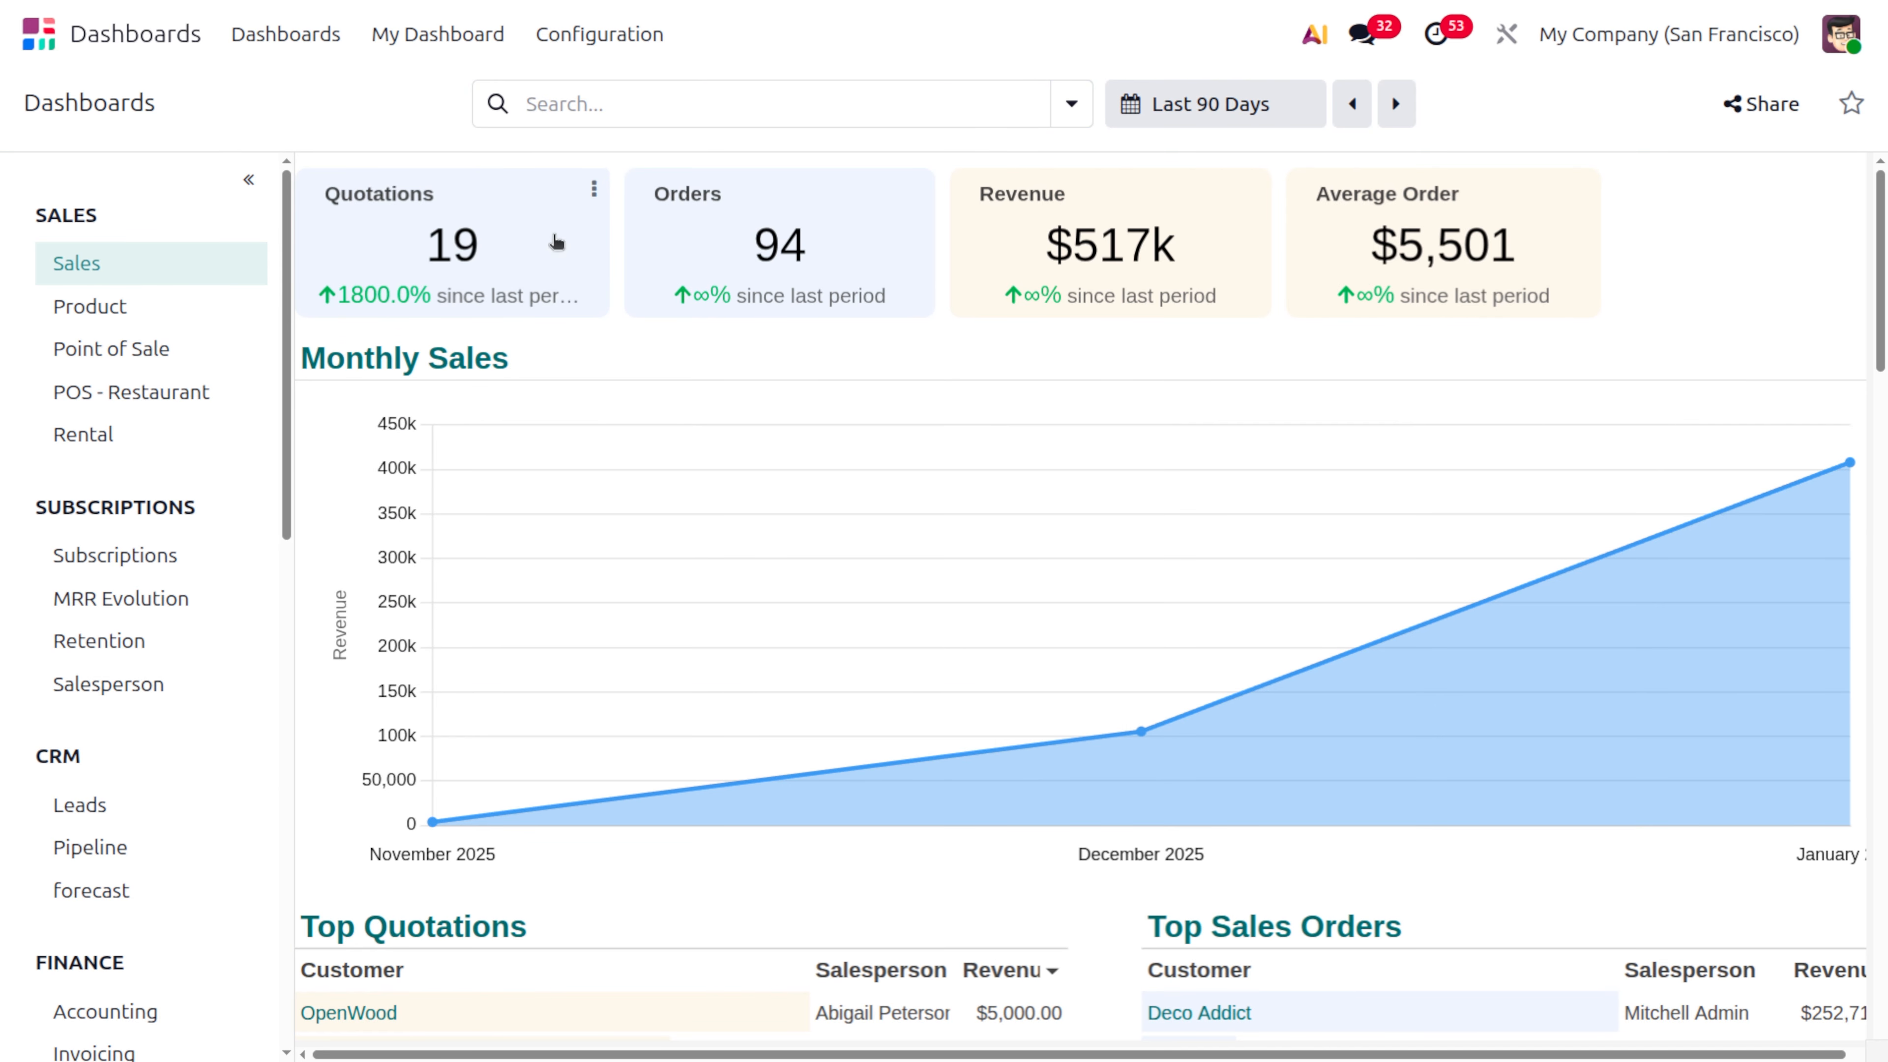
# Shift the dashboard period back to July 18 – October 15, 2025, and forward again to October 16, 2025 – January 13, 2026
pyautogui.click(1238, 113)
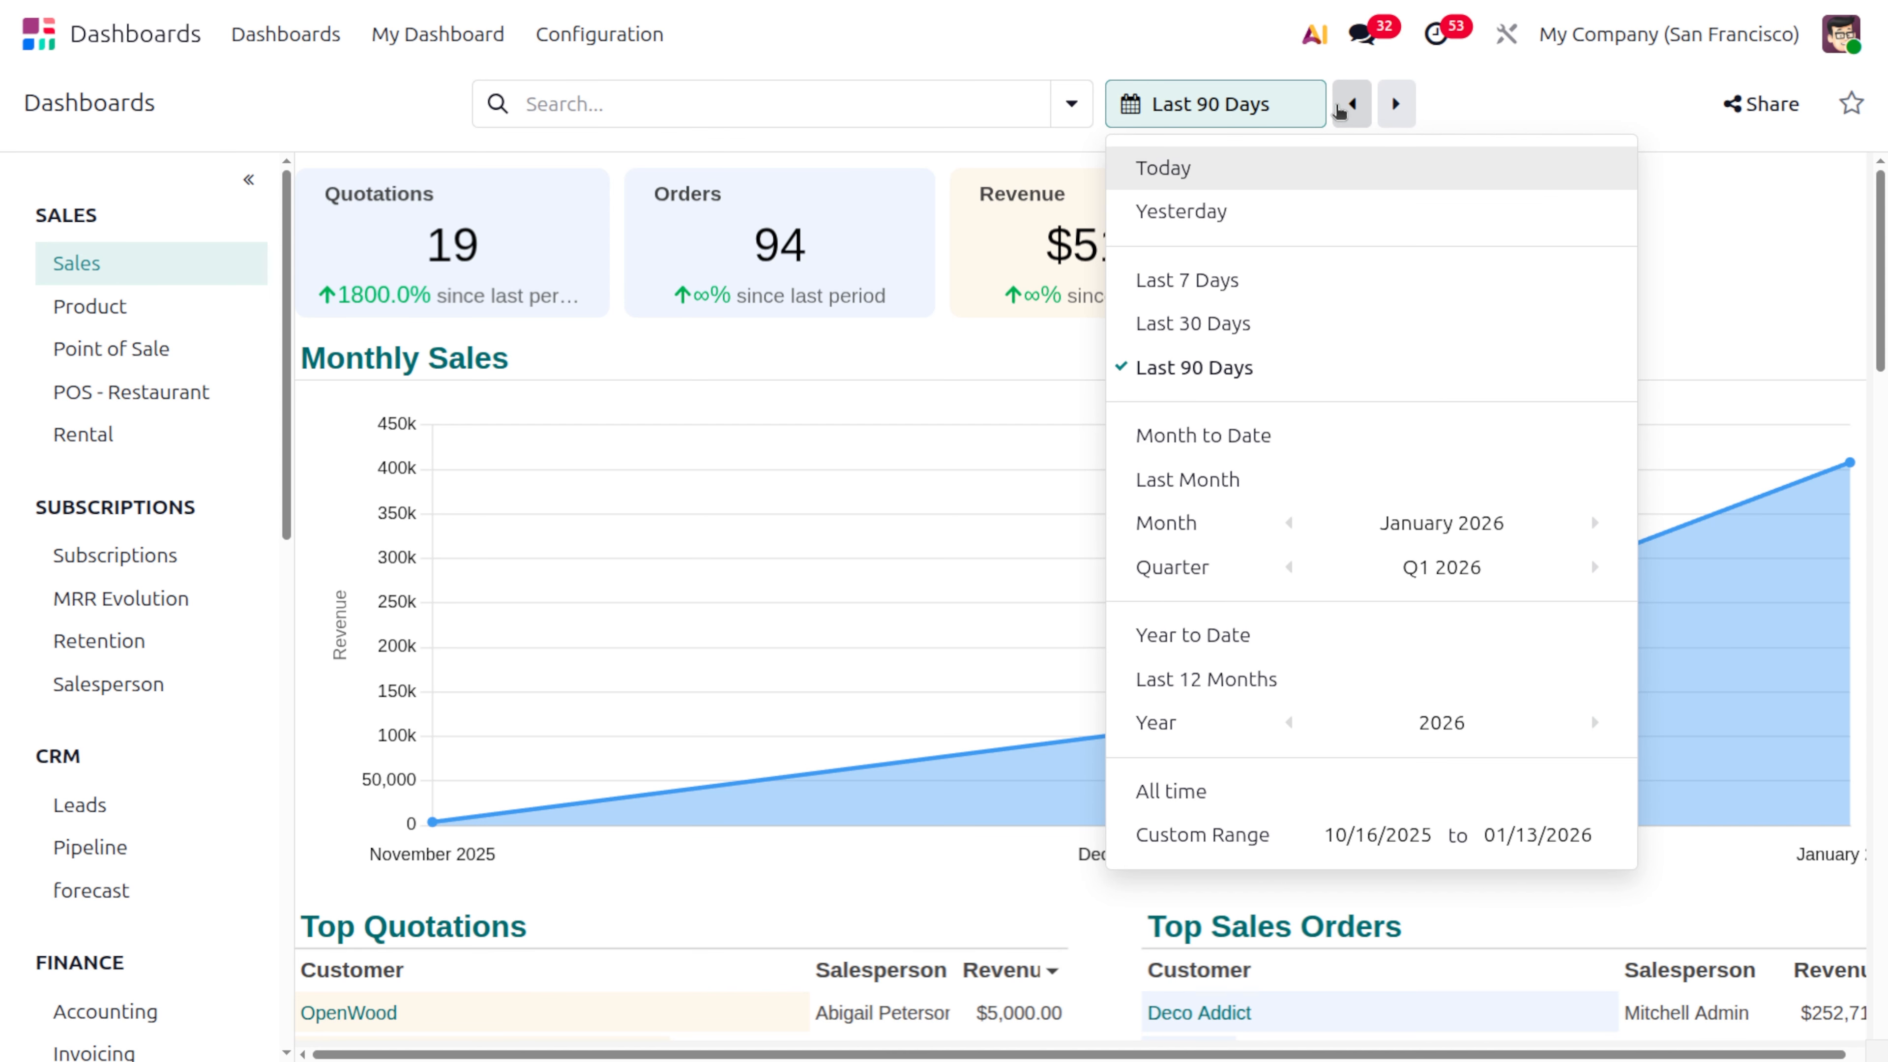
pyautogui.click(1352, 115)
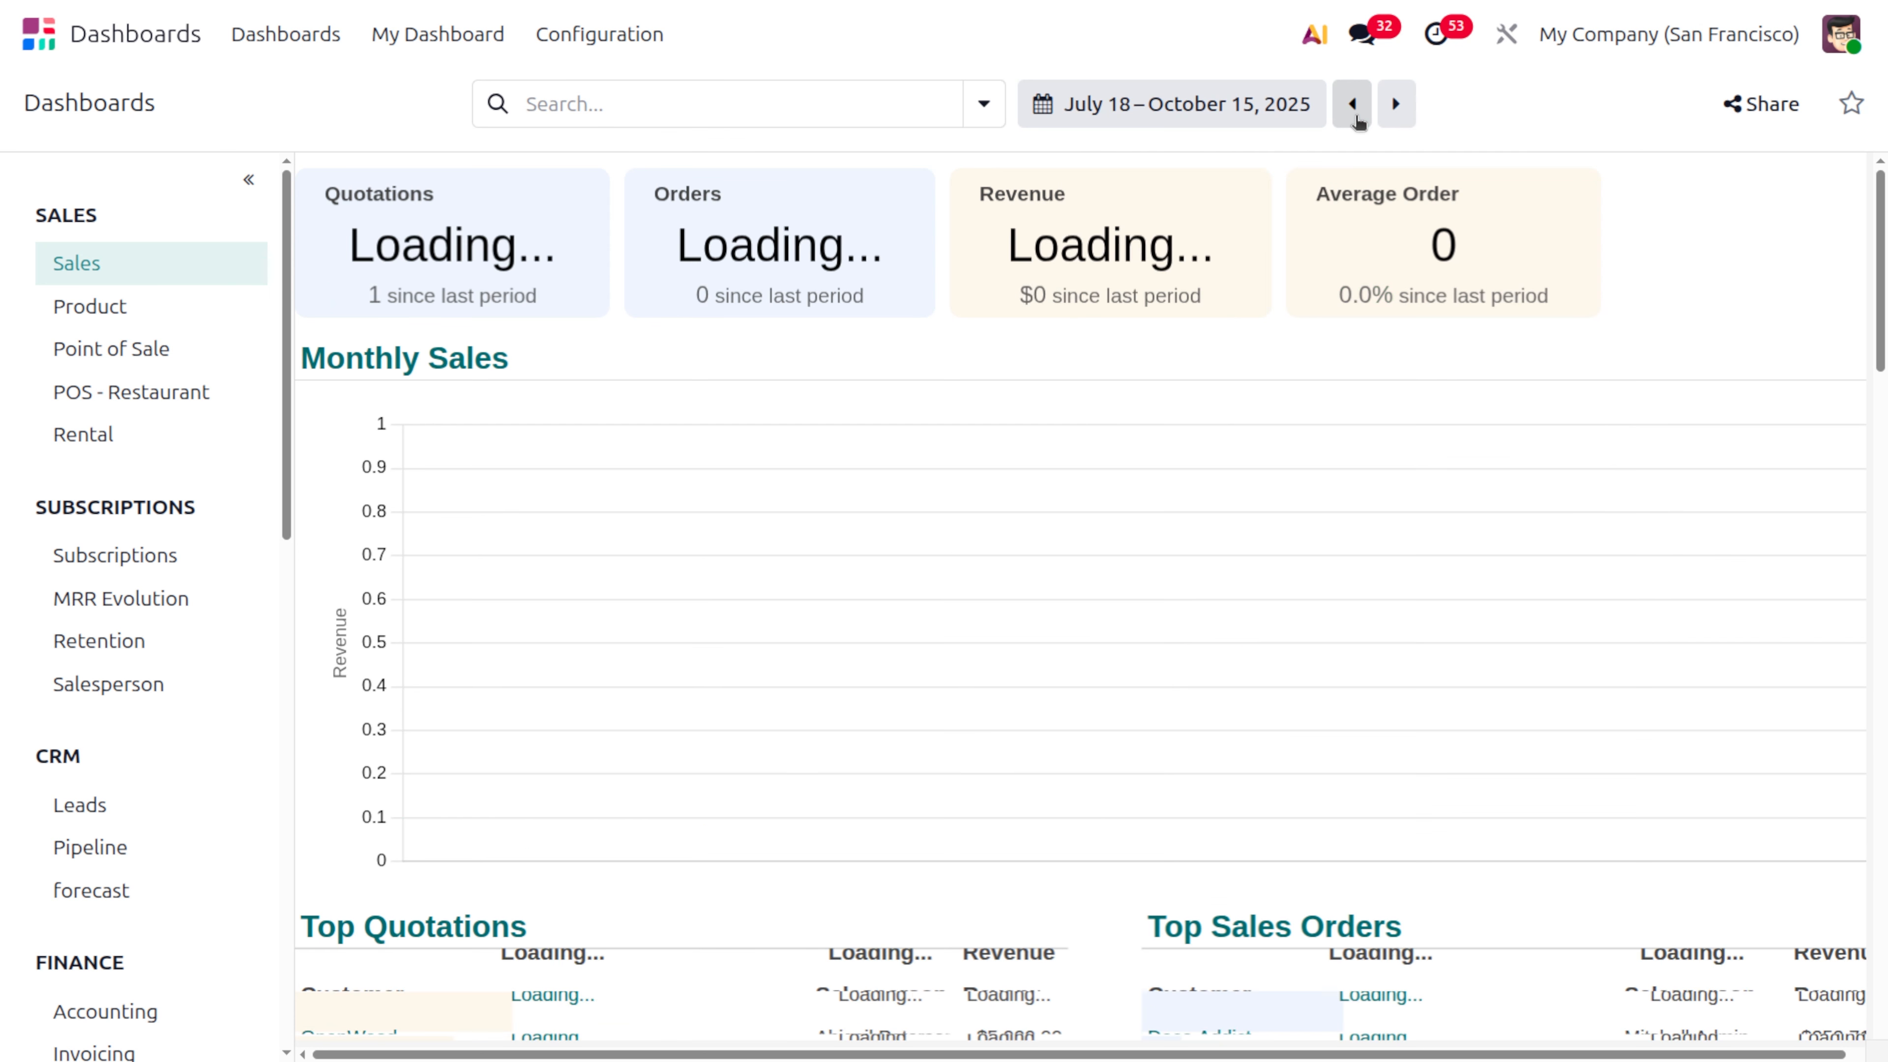
pyautogui.click(1395, 108)
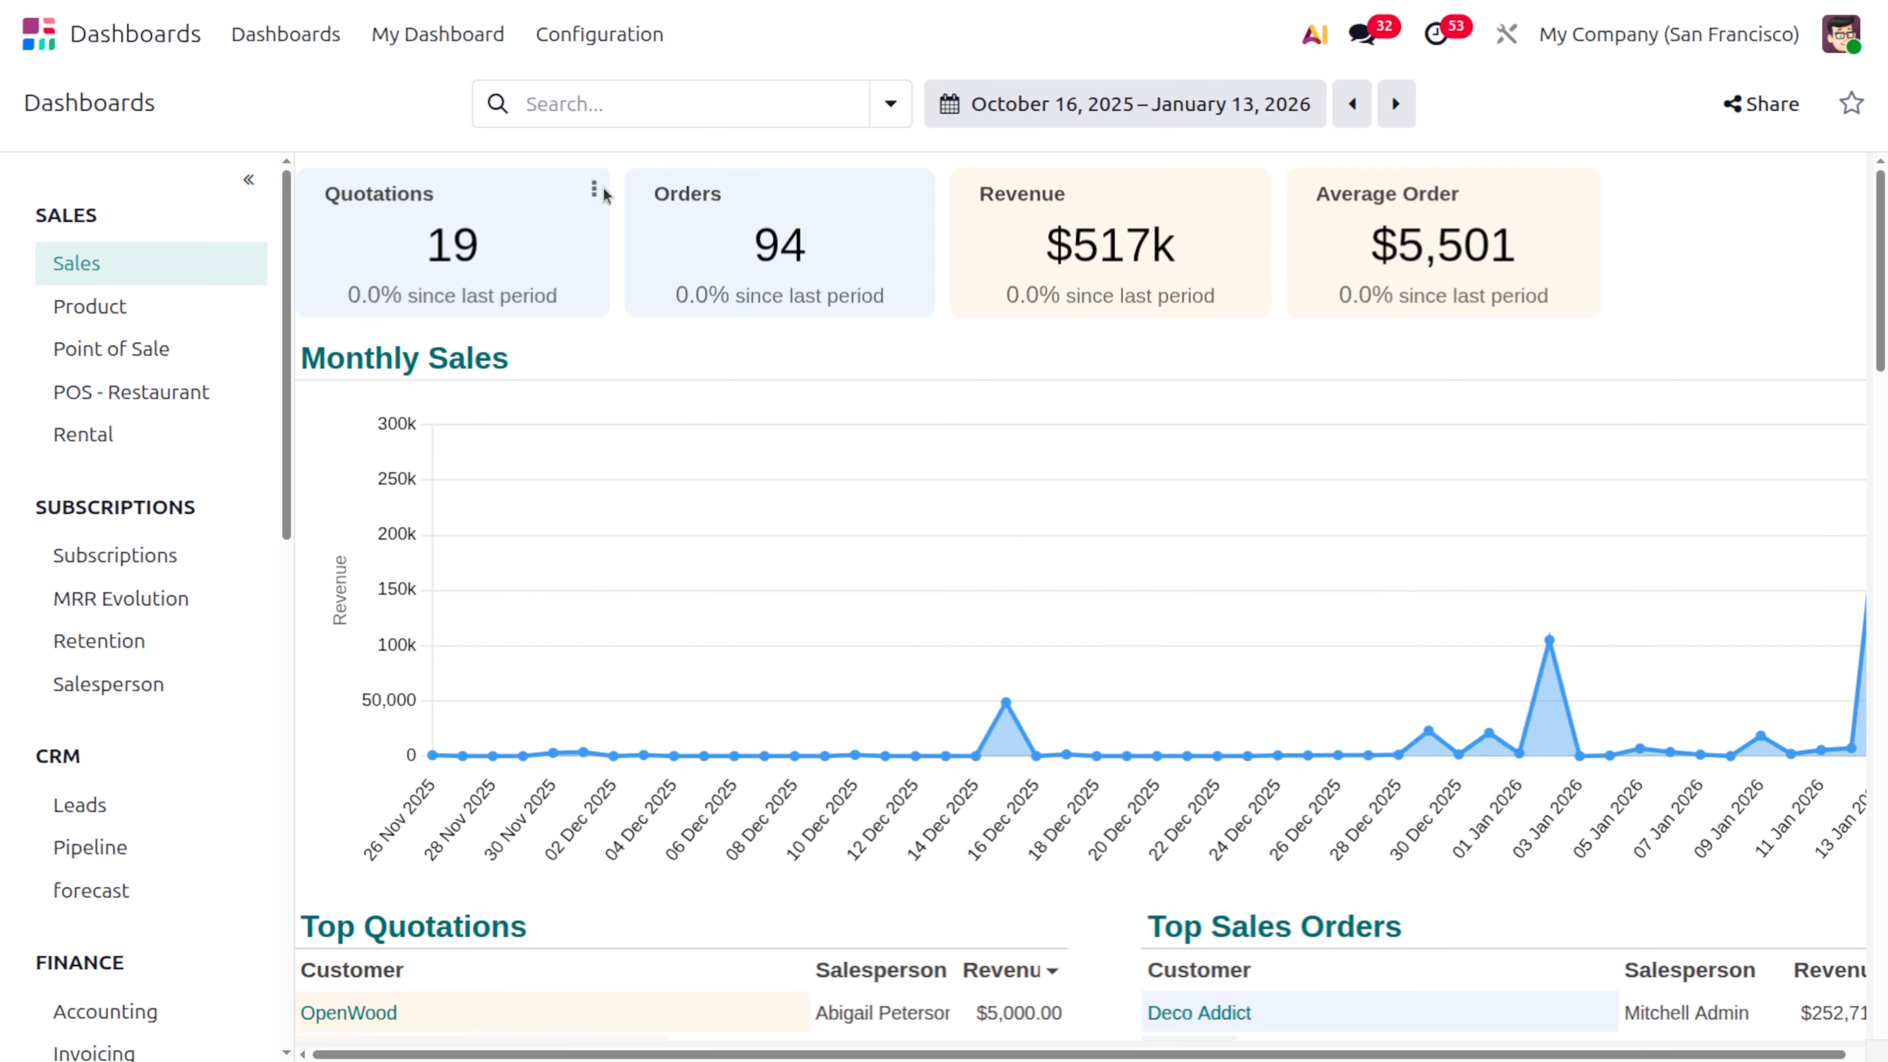
# Copy the Quotations scorecard as an image and download it
pyautogui.click(595, 190)
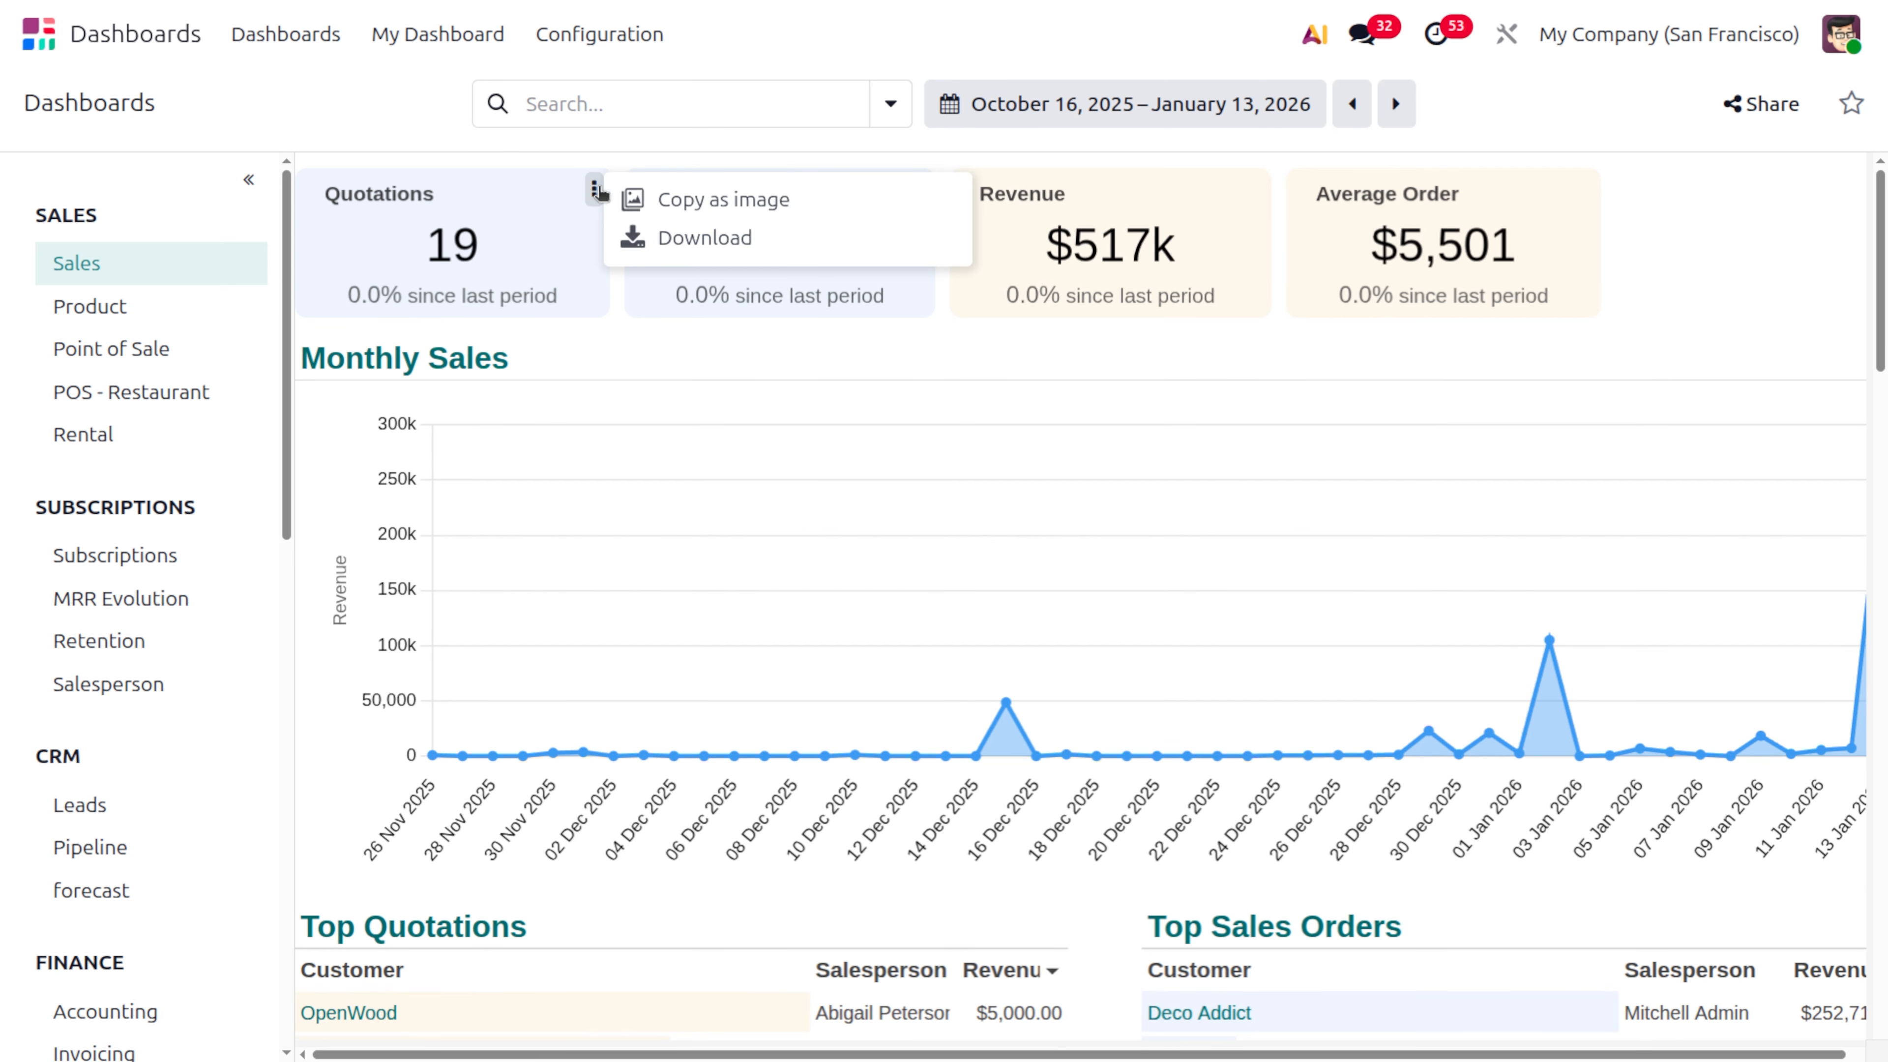
pyautogui.click(666, 199)
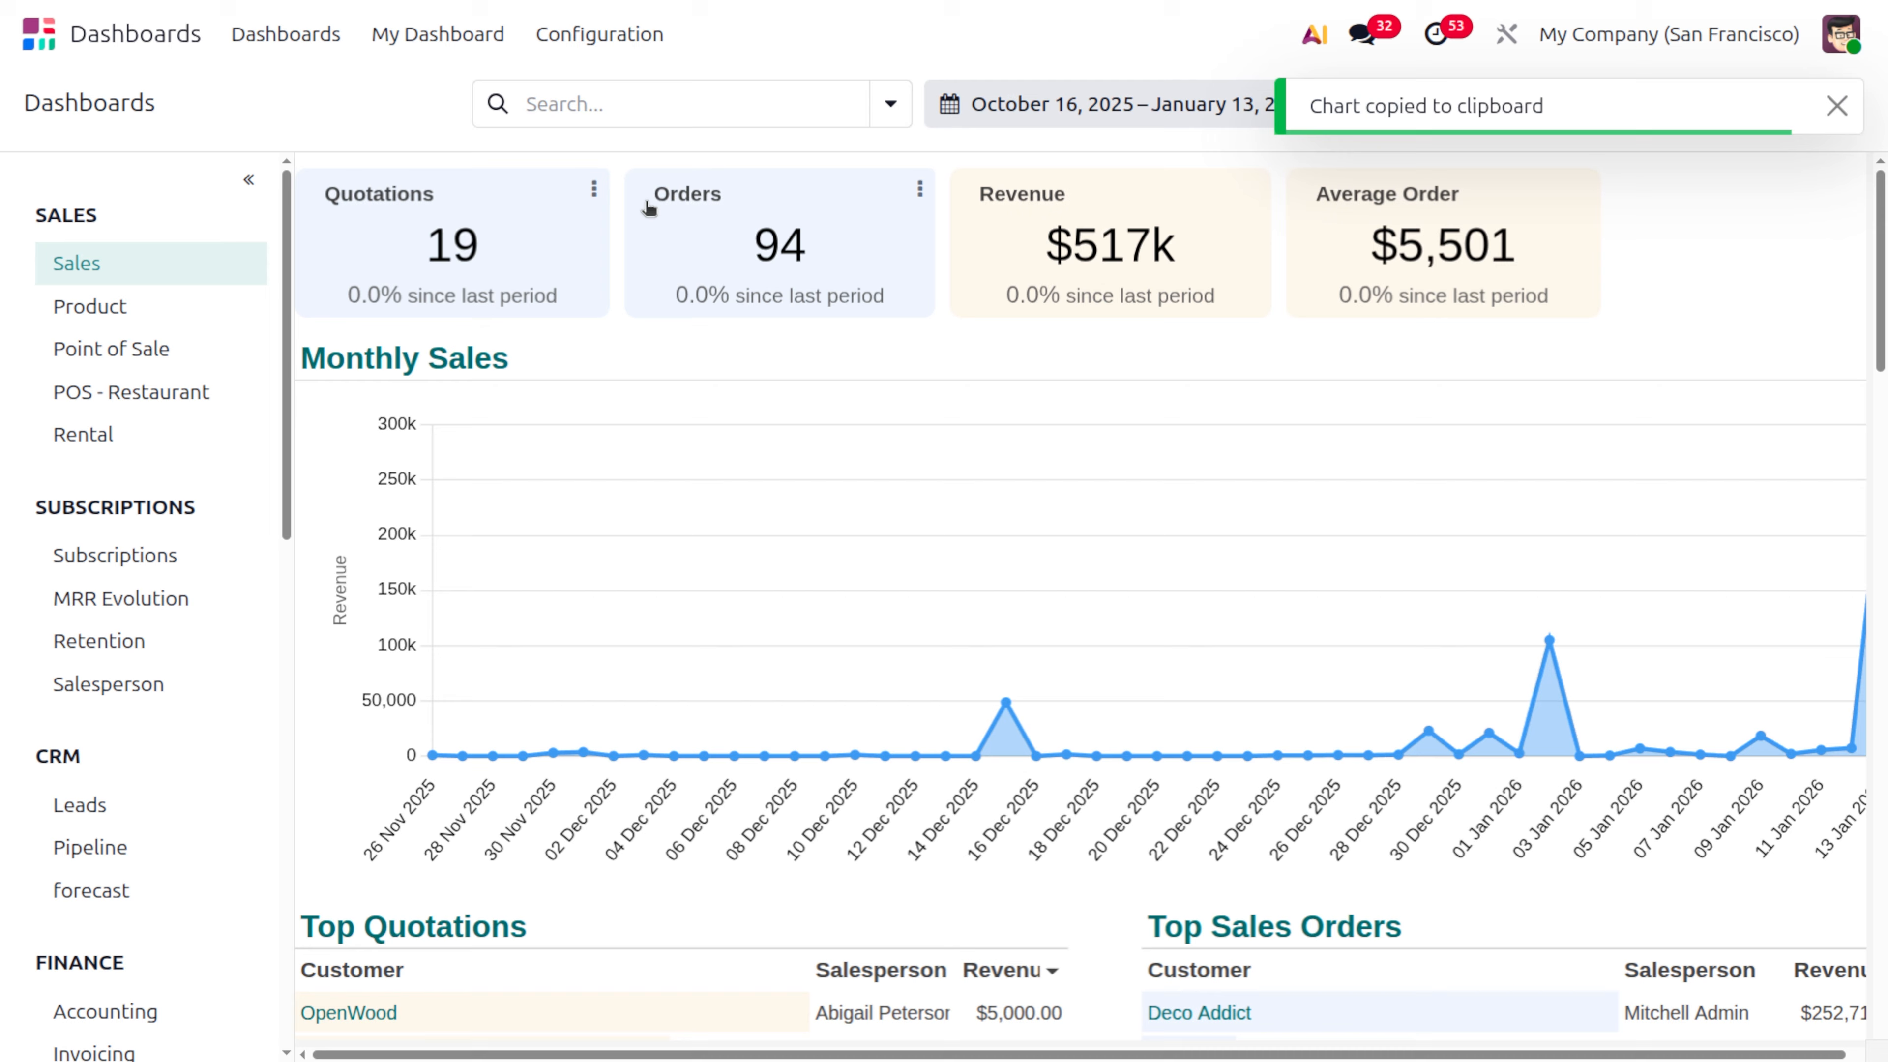
pyautogui.click(594, 189)
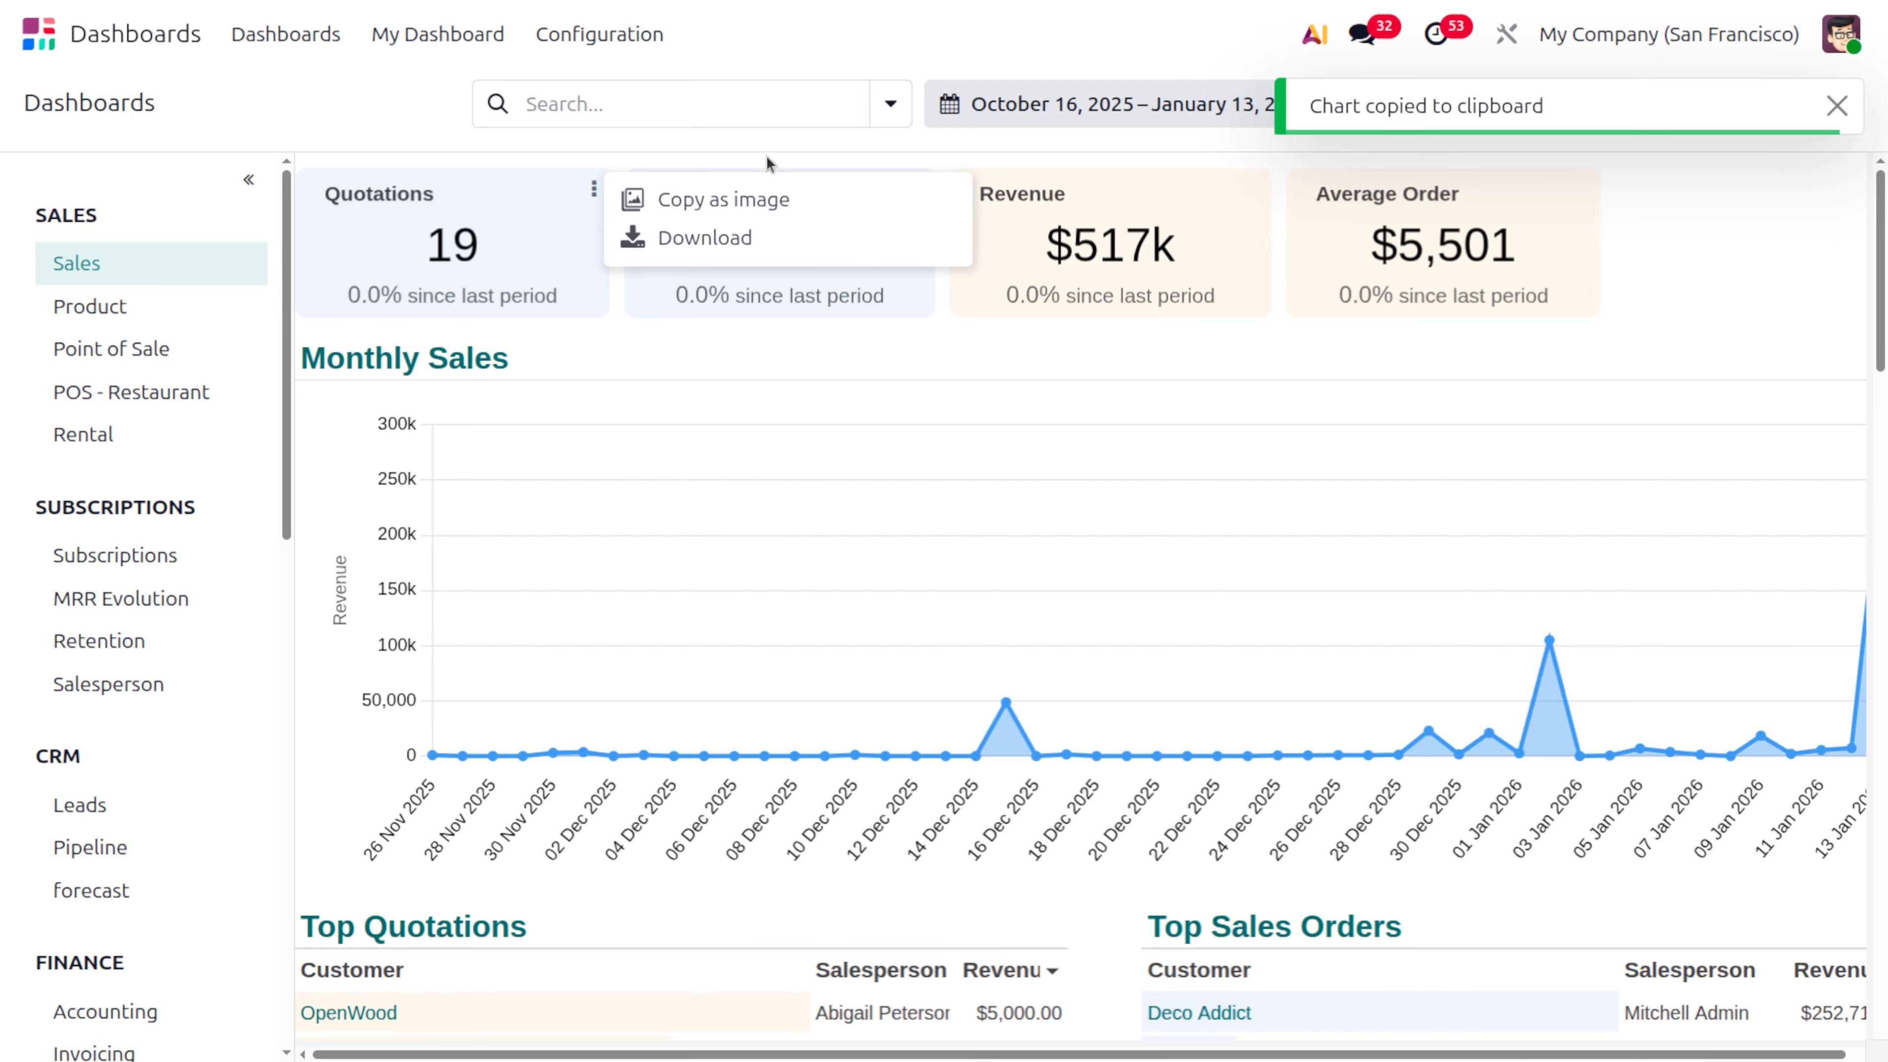
pyautogui.click(725, 237)
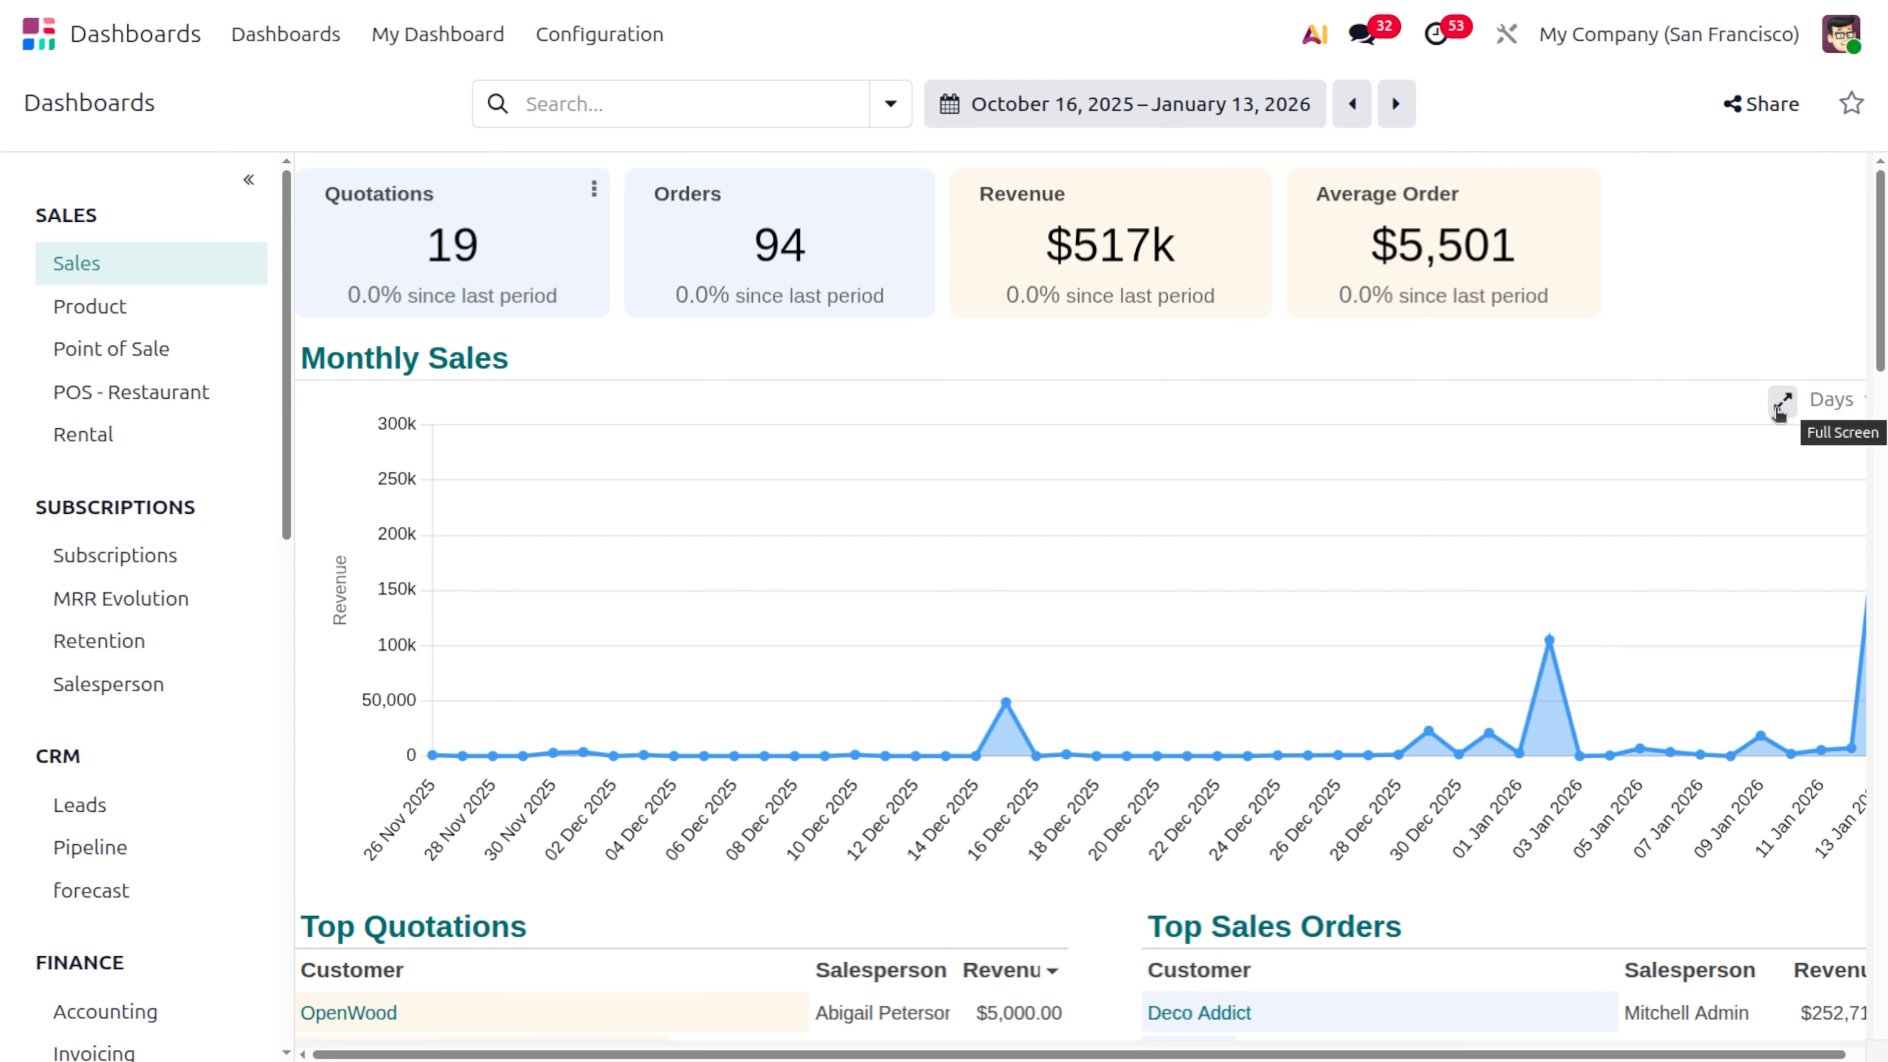
# View the Monthly Sales chart full screen, group it by weeks and finally by months, and exit full screen
pyautogui.click(1779, 409)
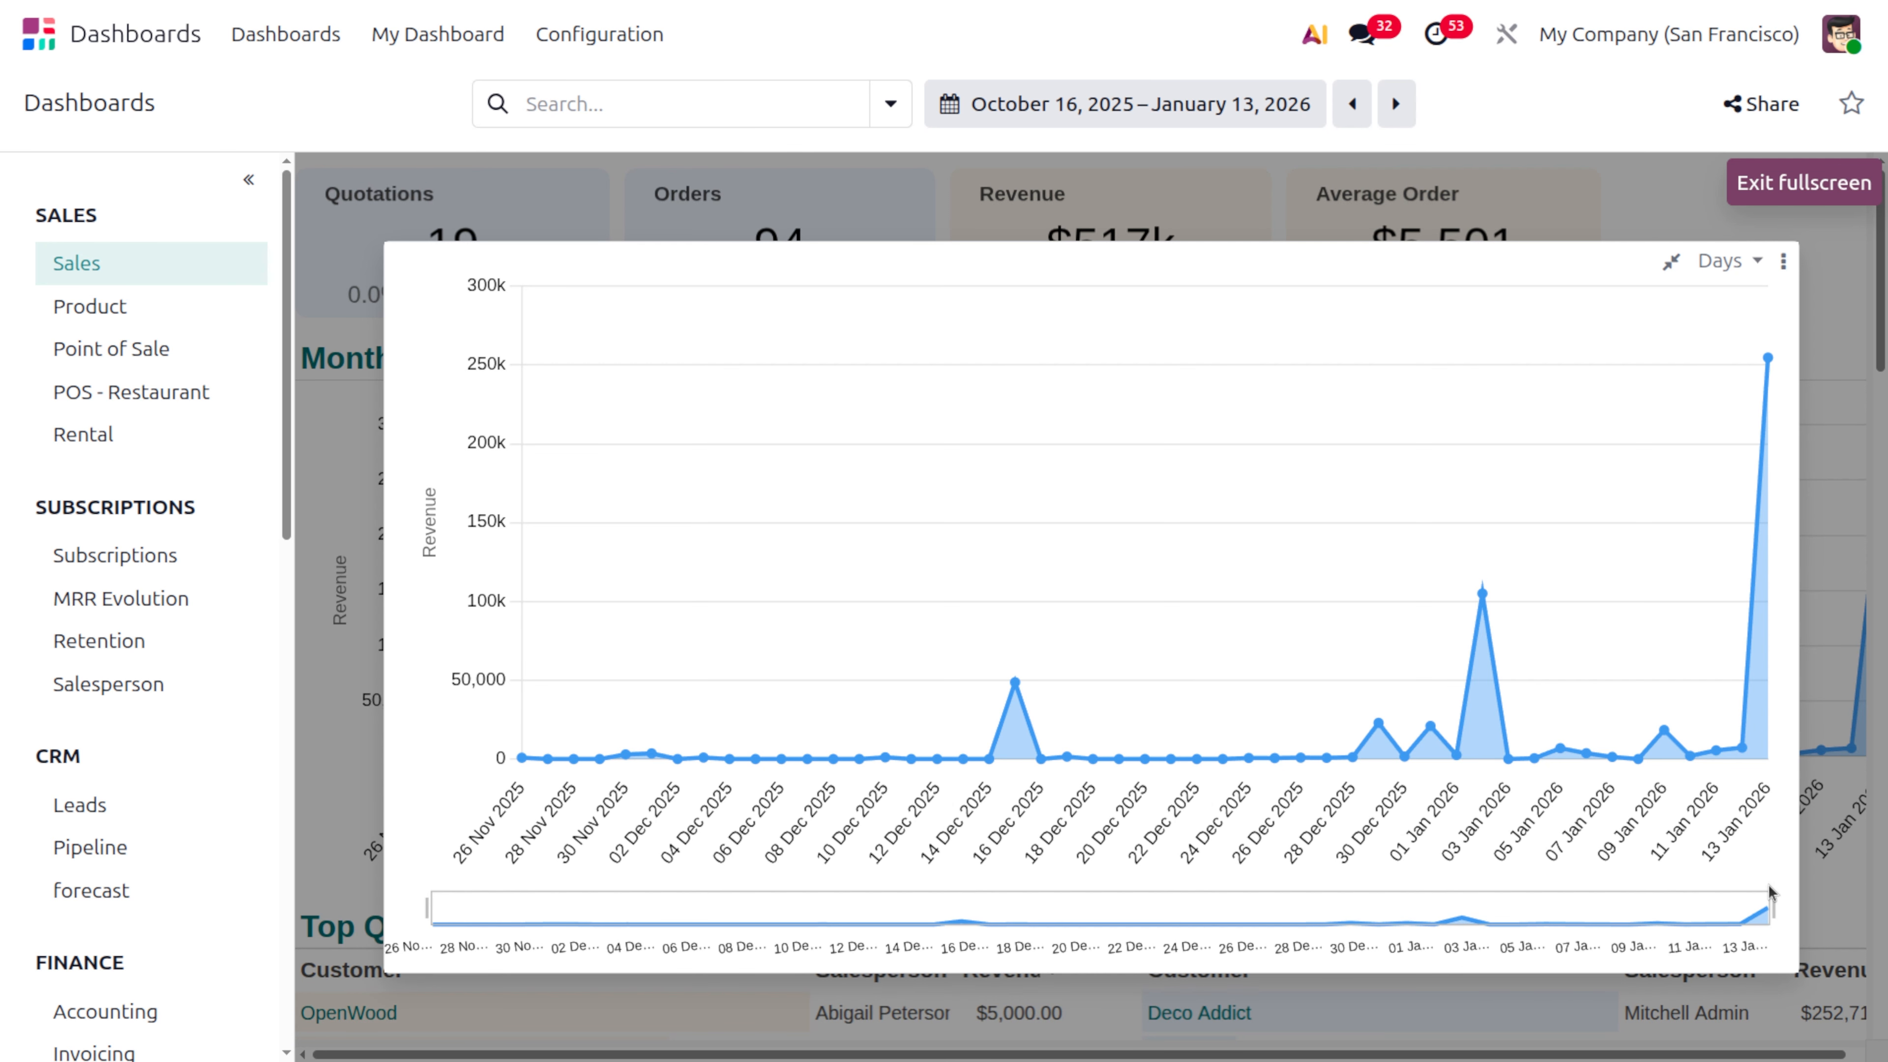
pyautogui.moveTo(1775, 906)
pyautogui.mouseDown()
pyautogui.moveTo(1364, 938)
pyautogui.moveTo(996, 931)
pyautogui.moveTo(1773, 908)
pyautogui.mouseUp()
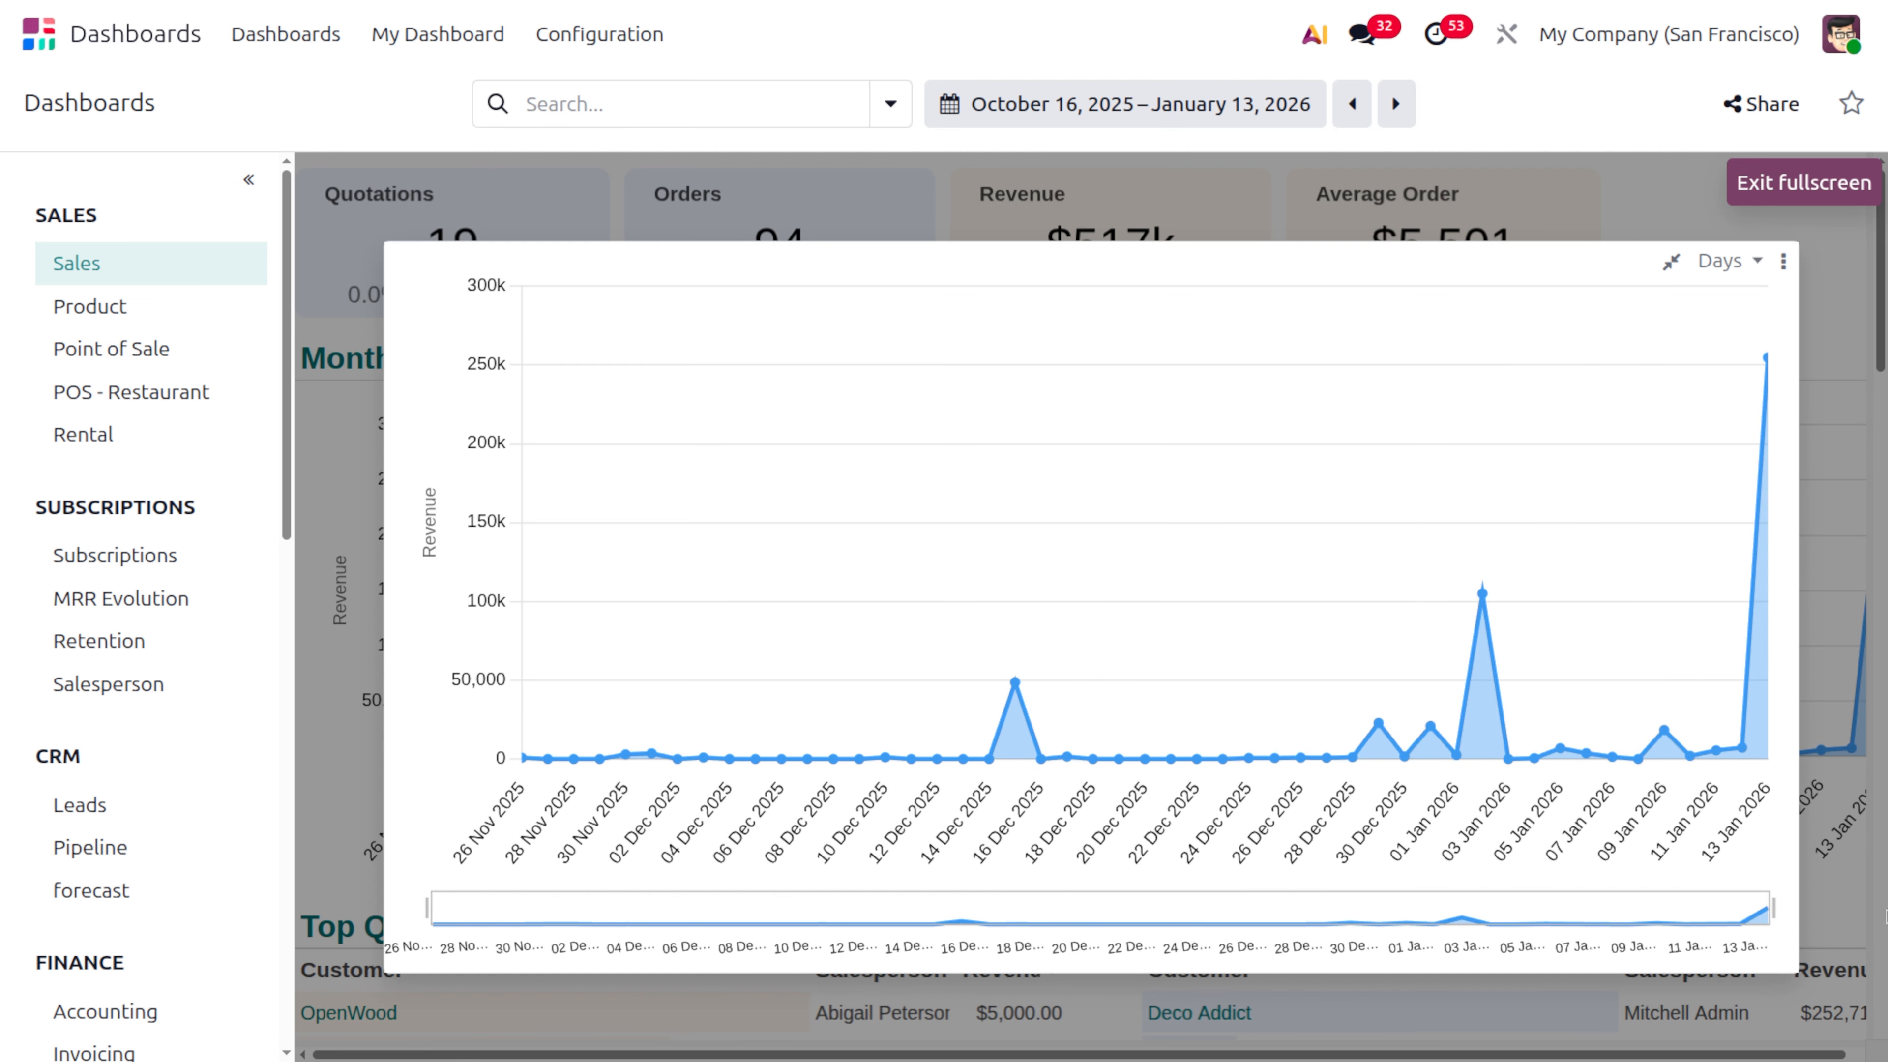
pyautogui.click(1733, 264)
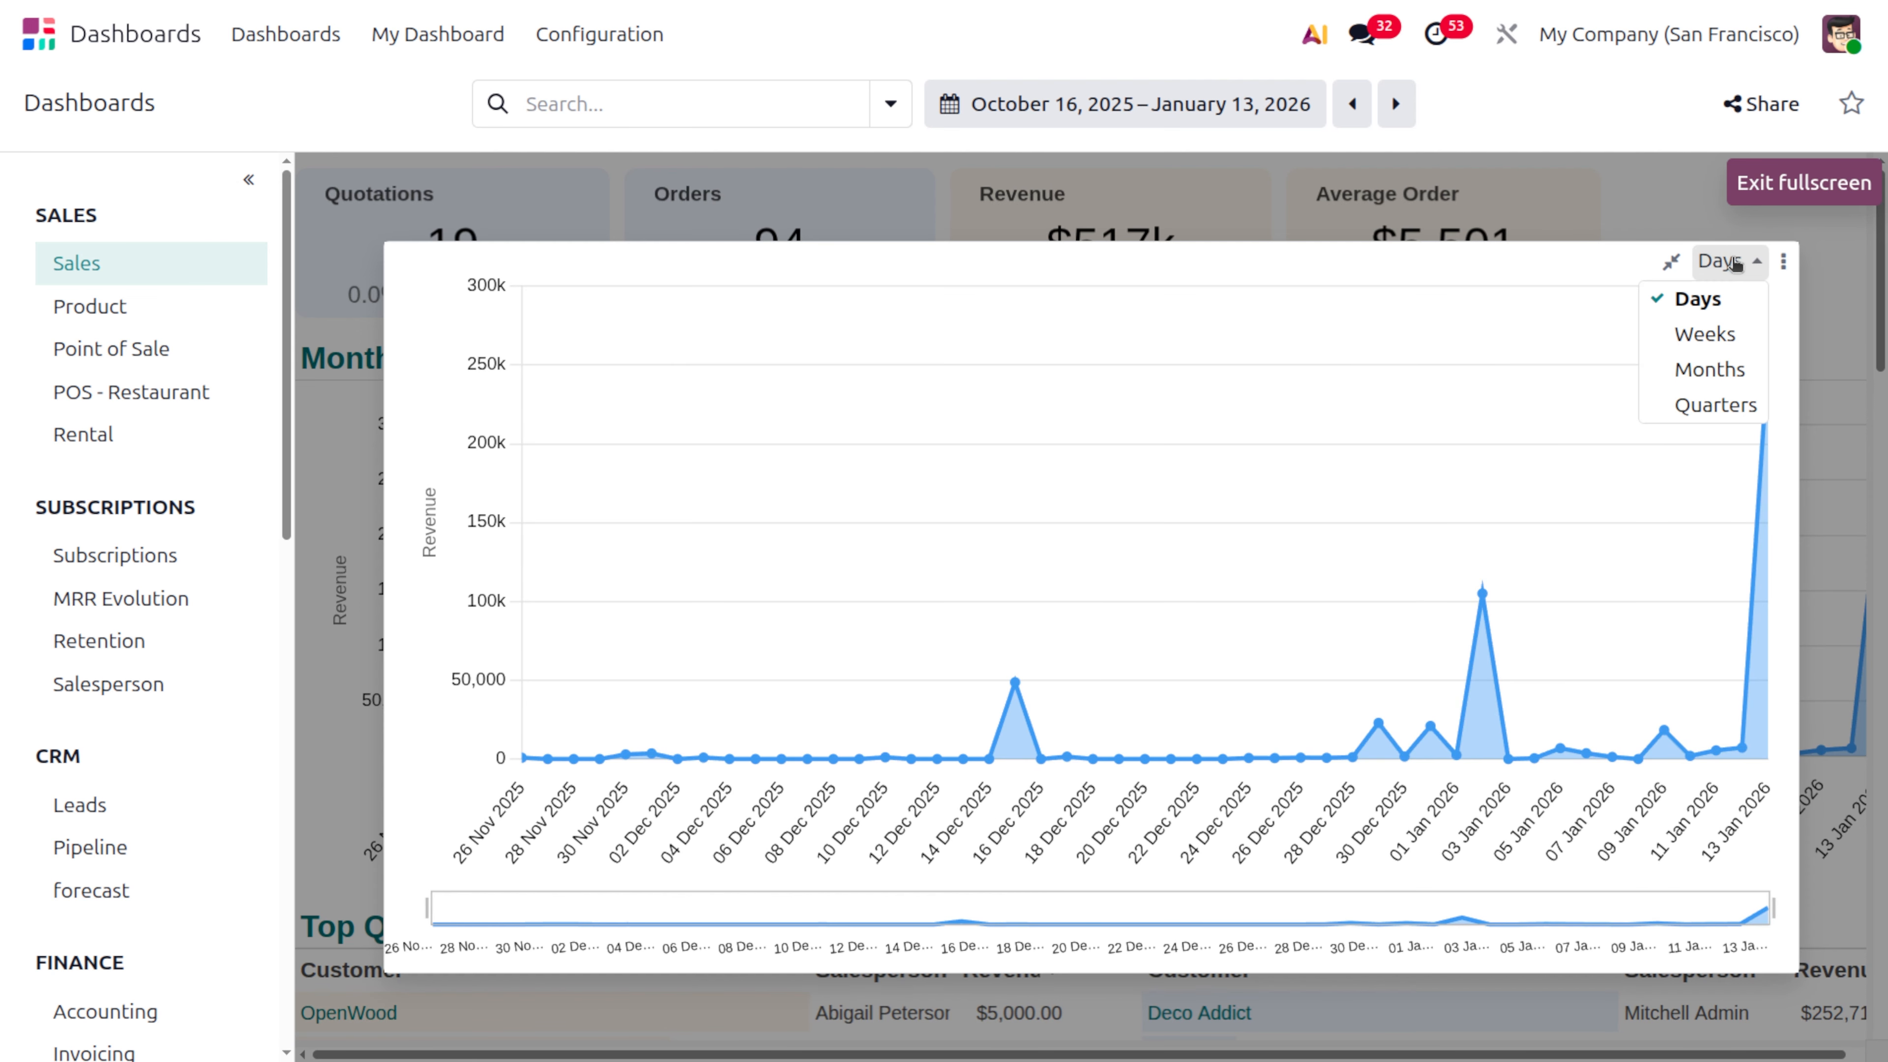
pyautogui.click(1752, 327)
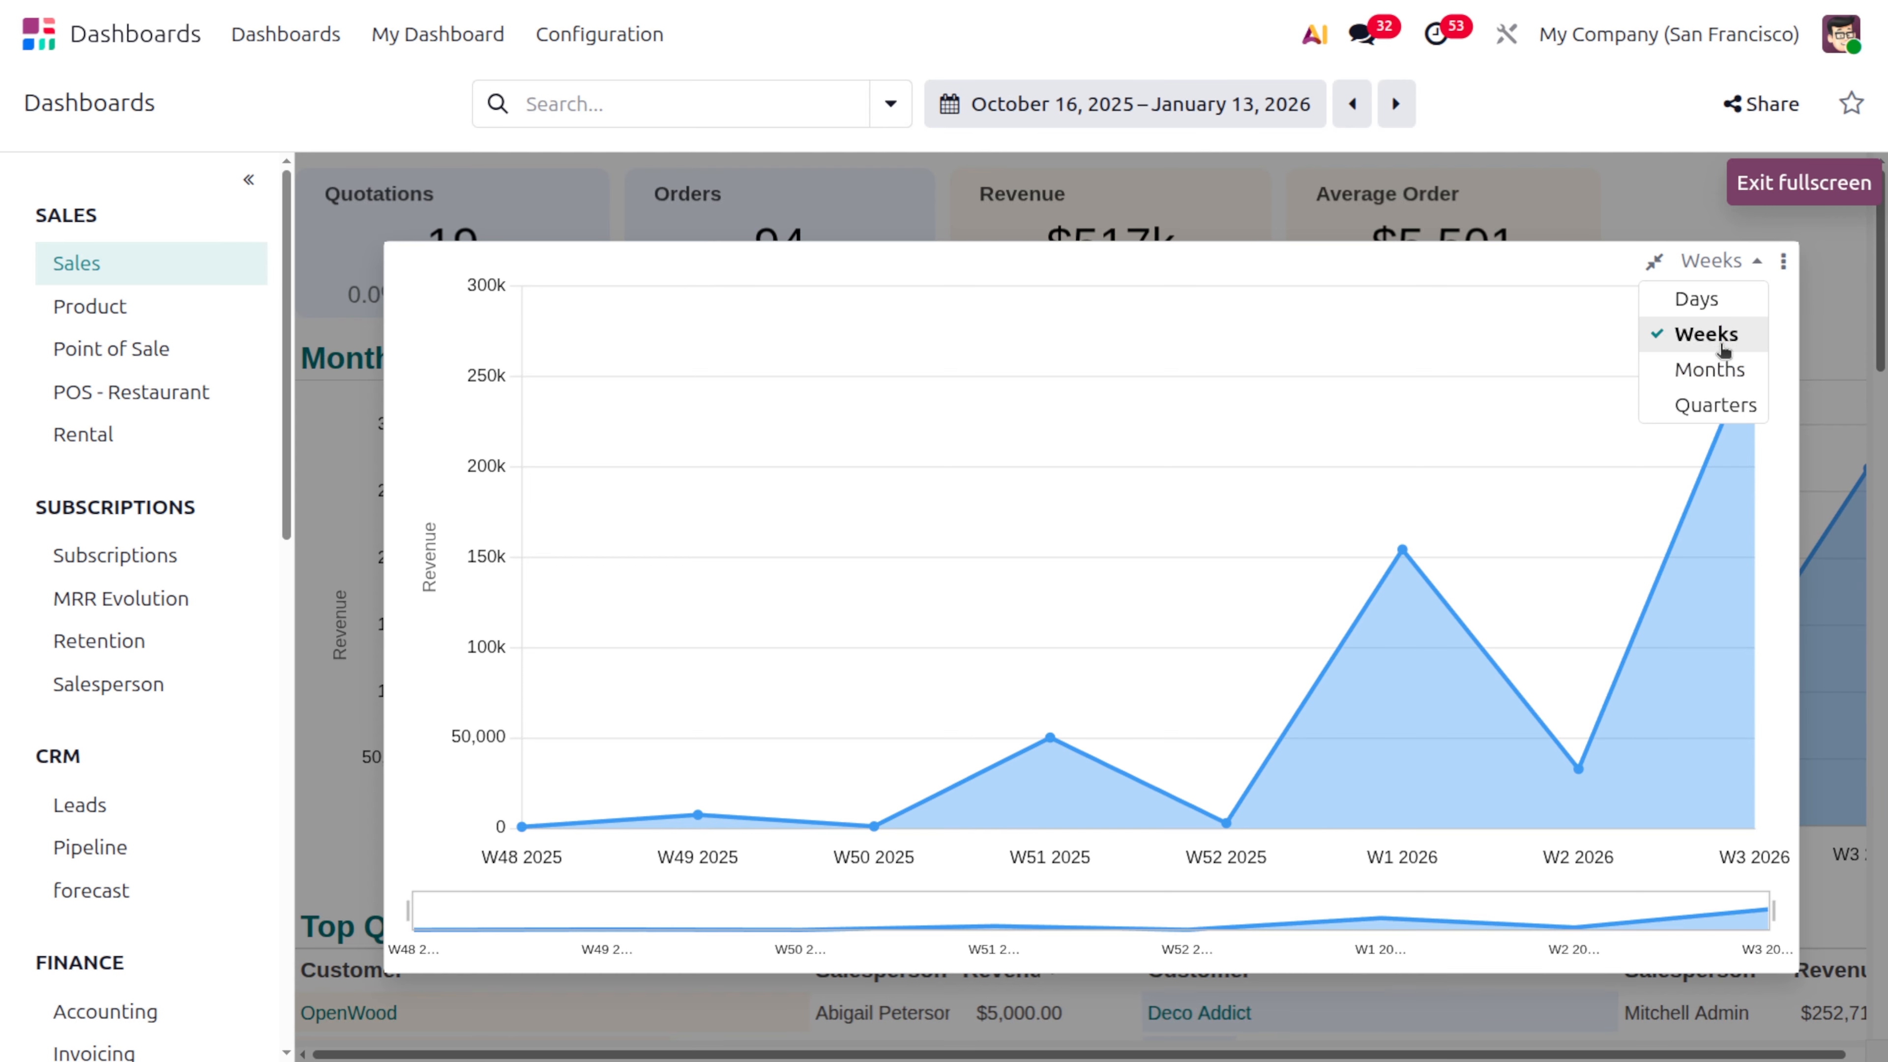
pyautogui.click(1718, 370)
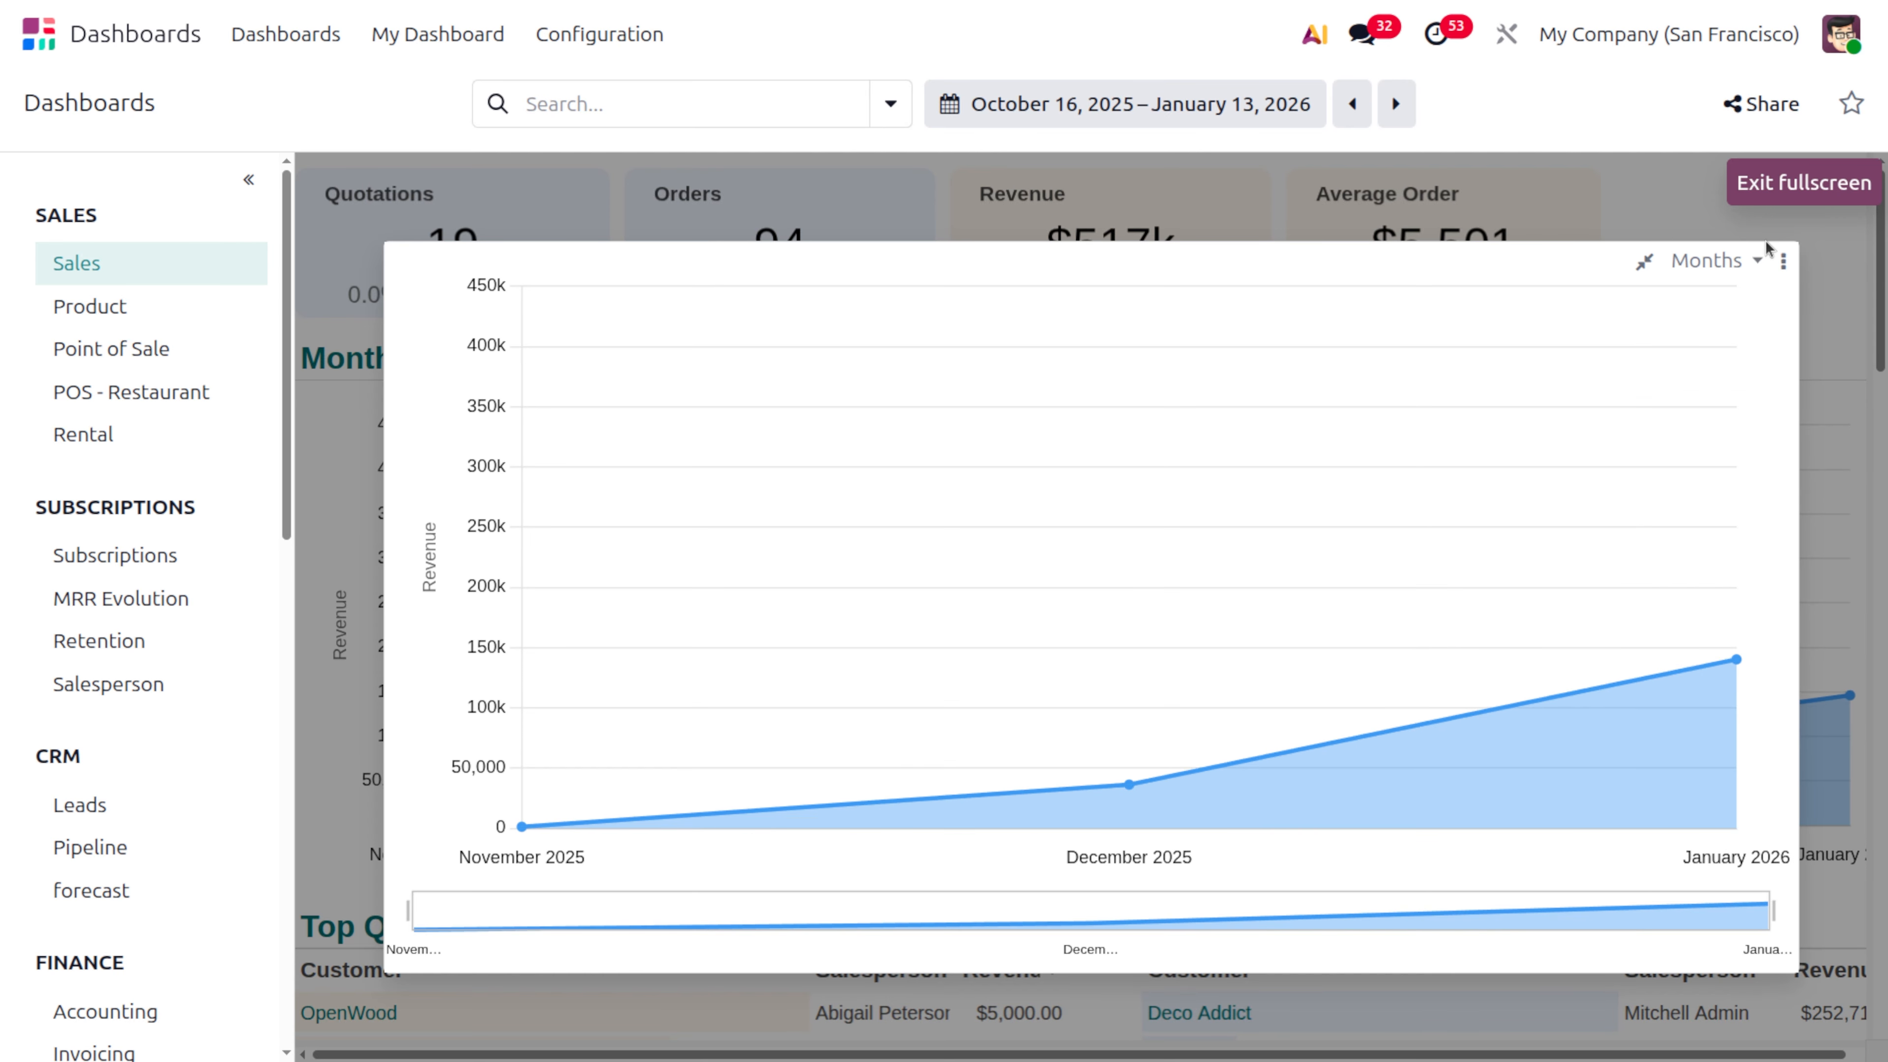
pyautogui.click(1784, 261)
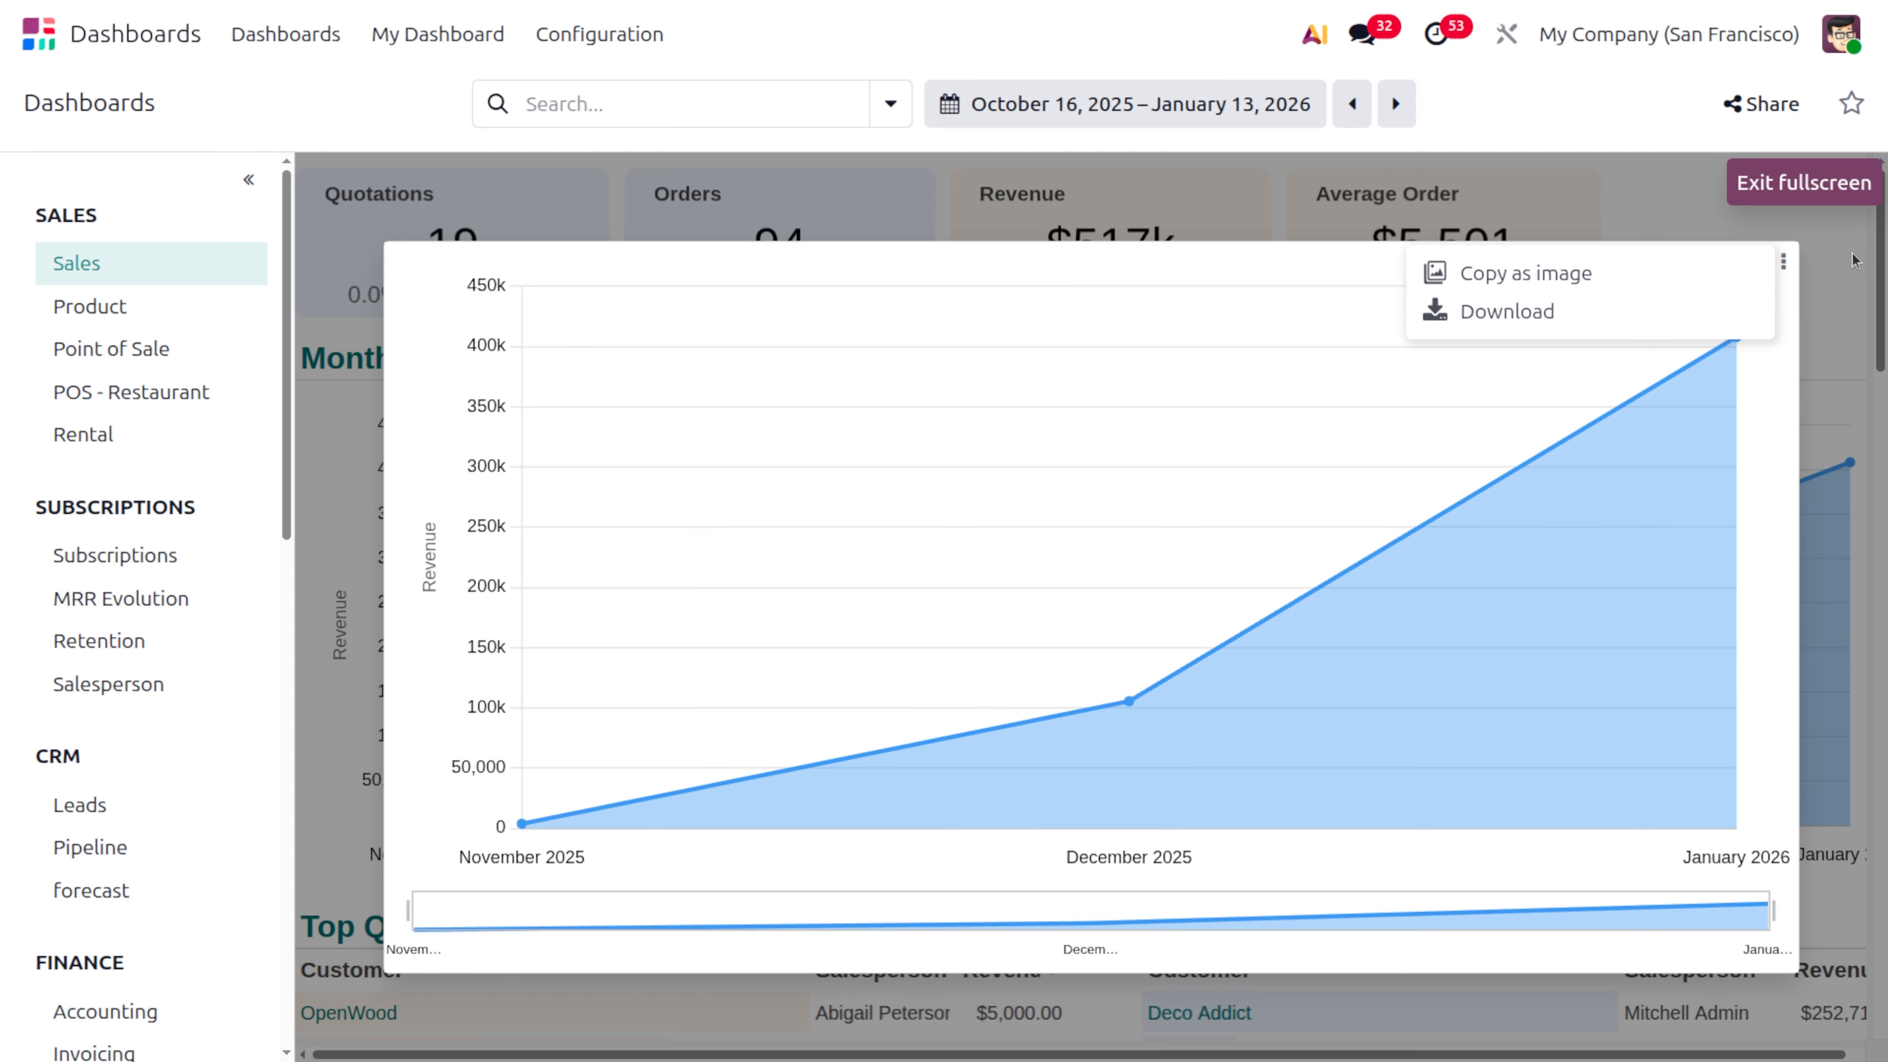
pyautogui.click(1747, 182)
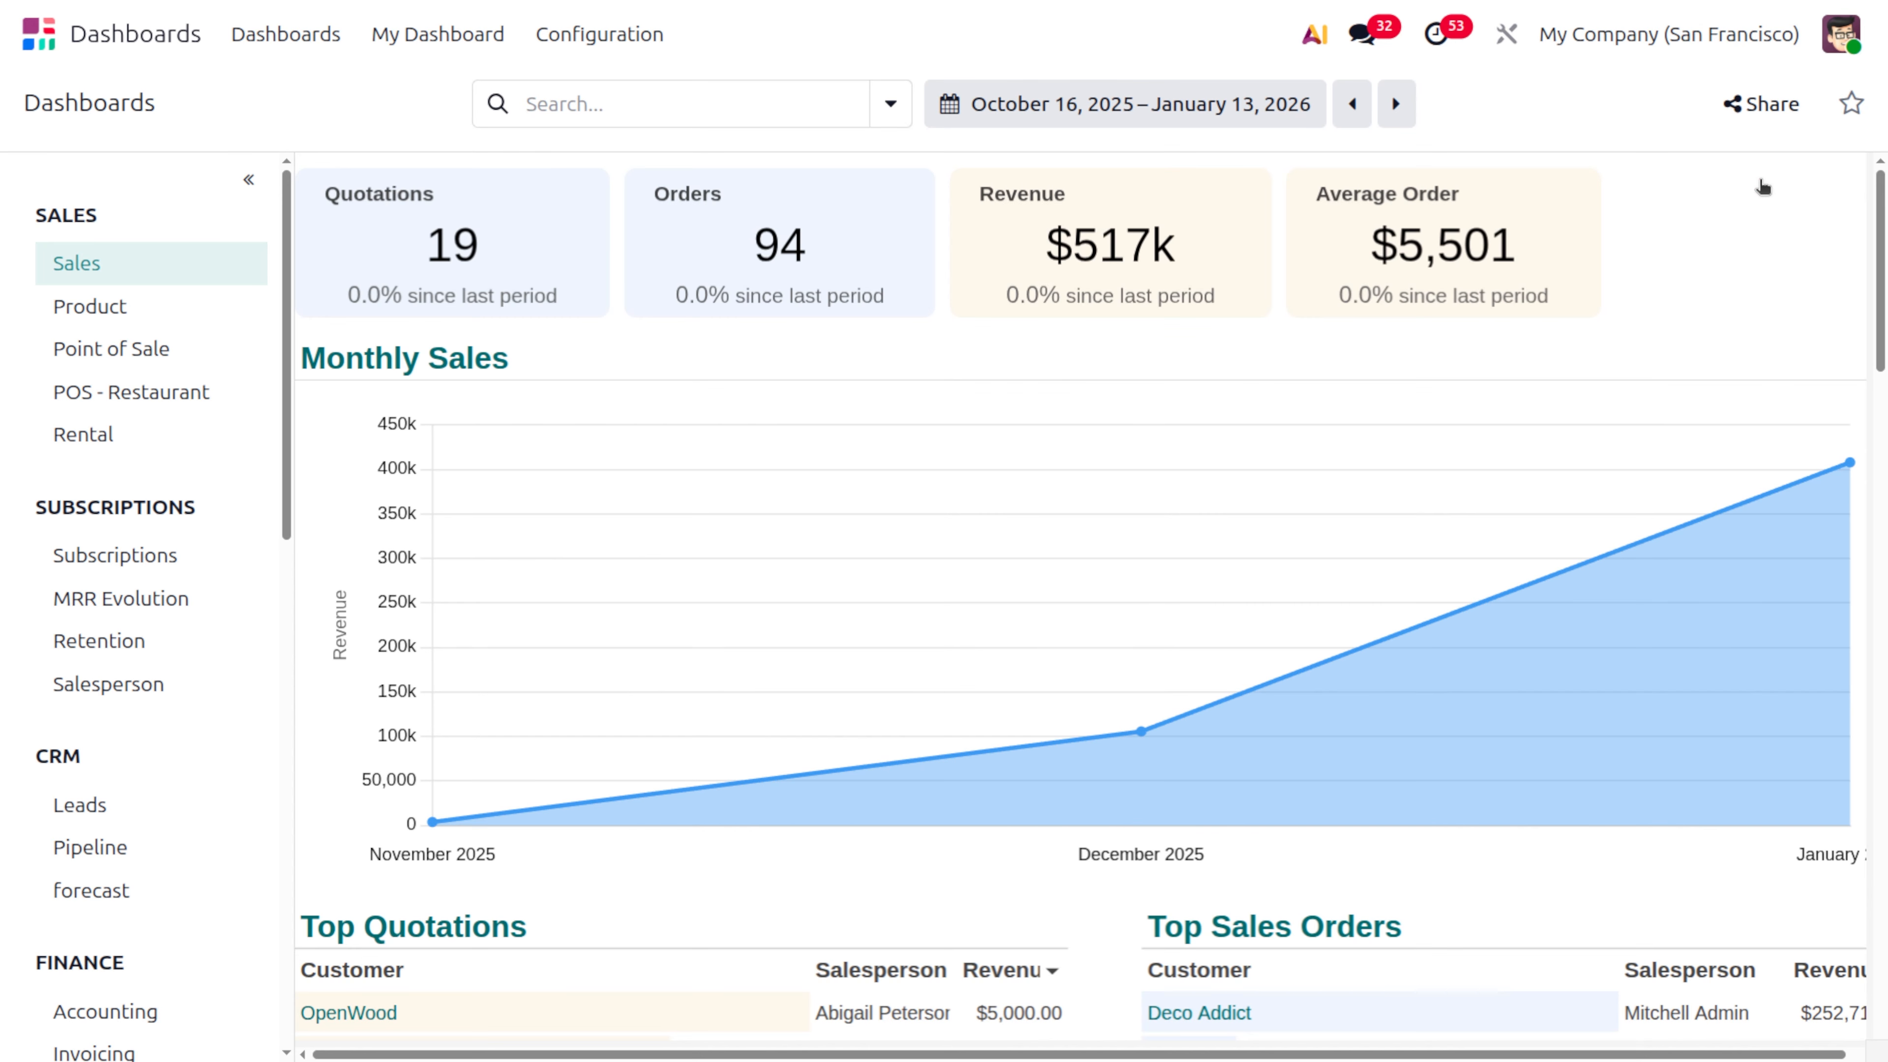
# Clear the revenue sorting of the Top Quotations table and sort it by Salesperson in ascending order
pyautogui.scroll(-5, 1546, 699)
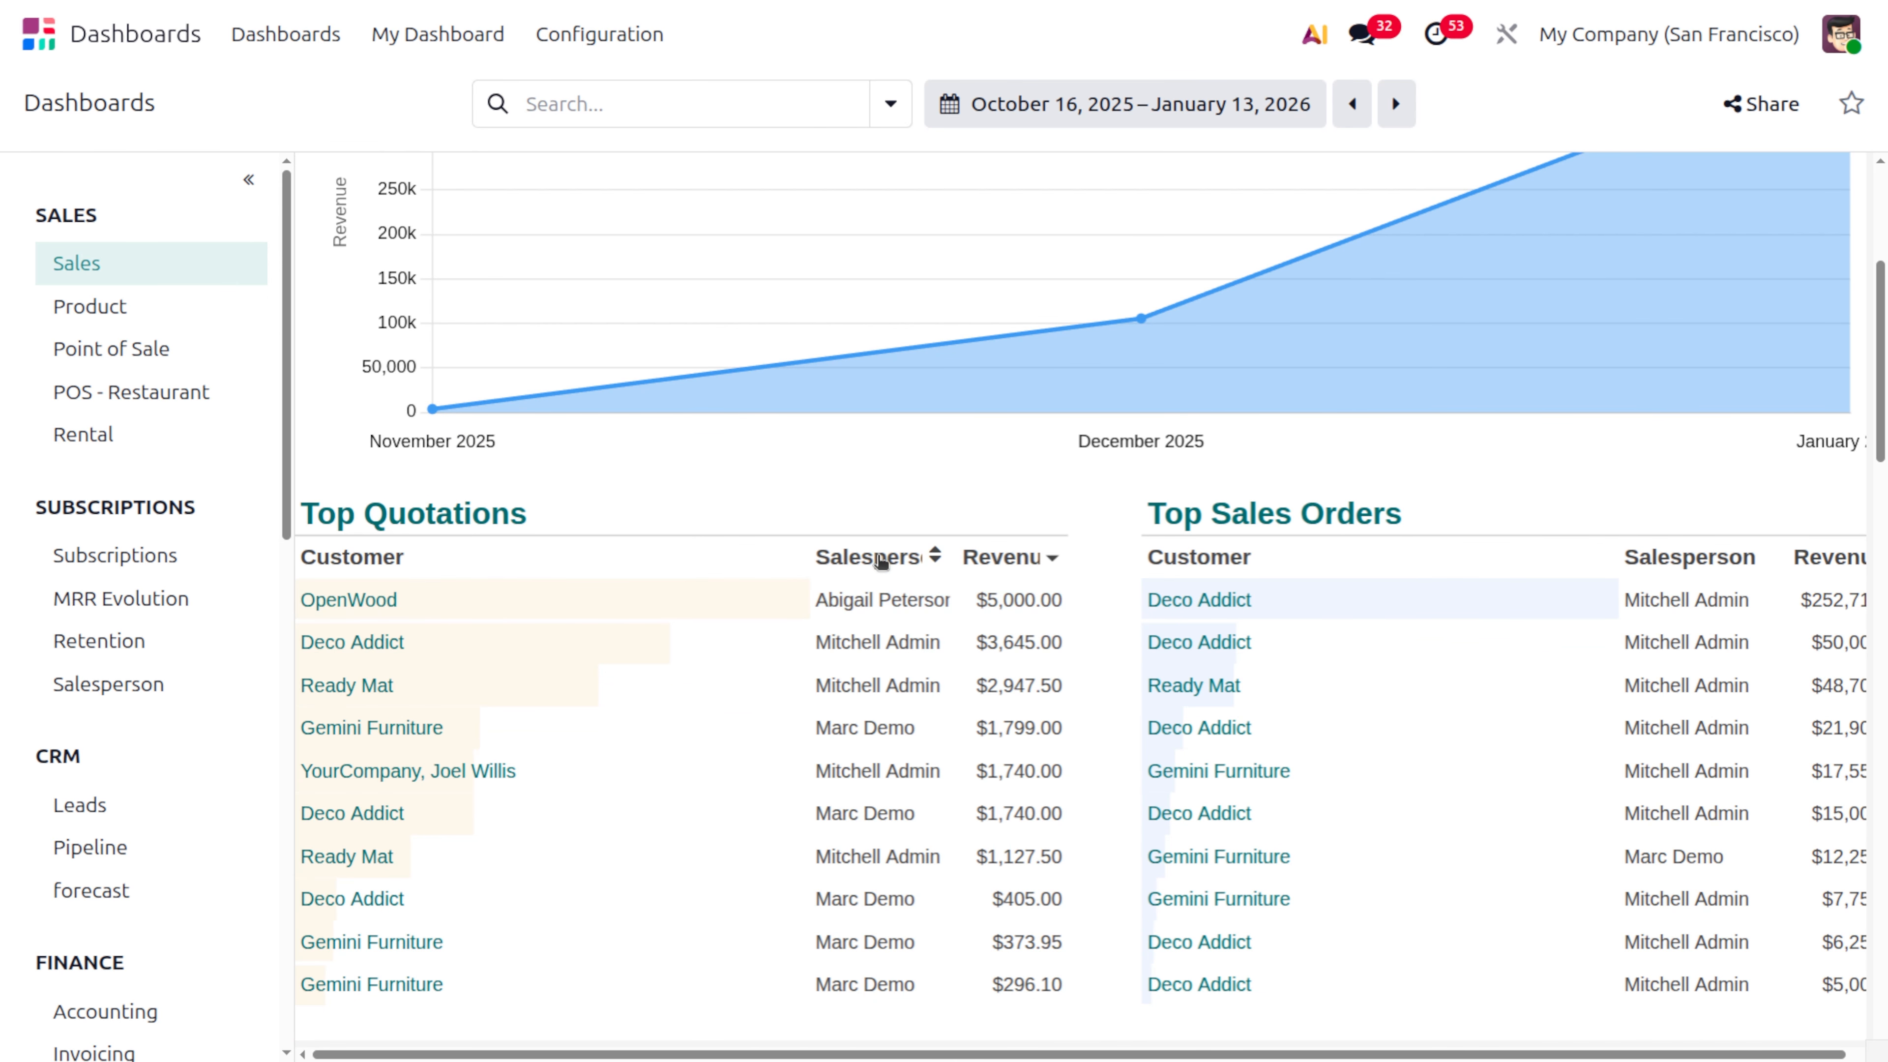
pyautogui.click(1003, 558)
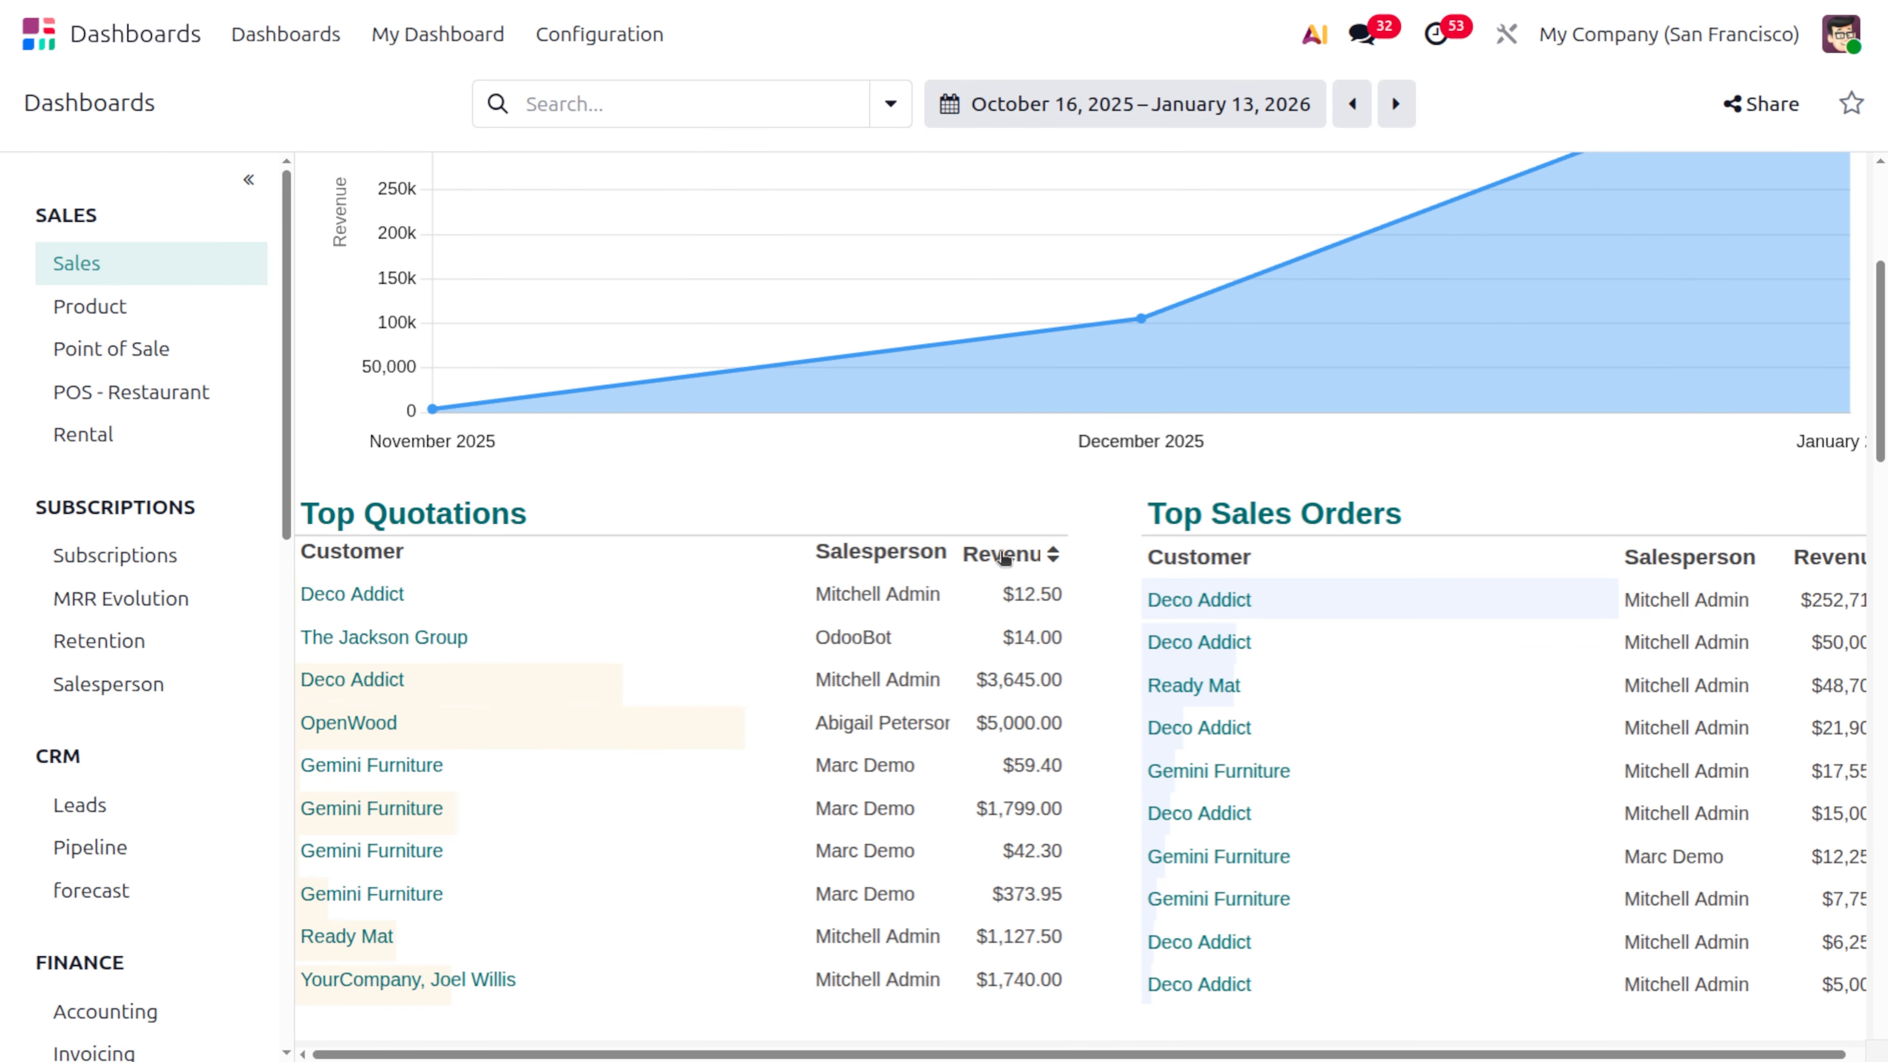
pyautogui.click(894, 556)
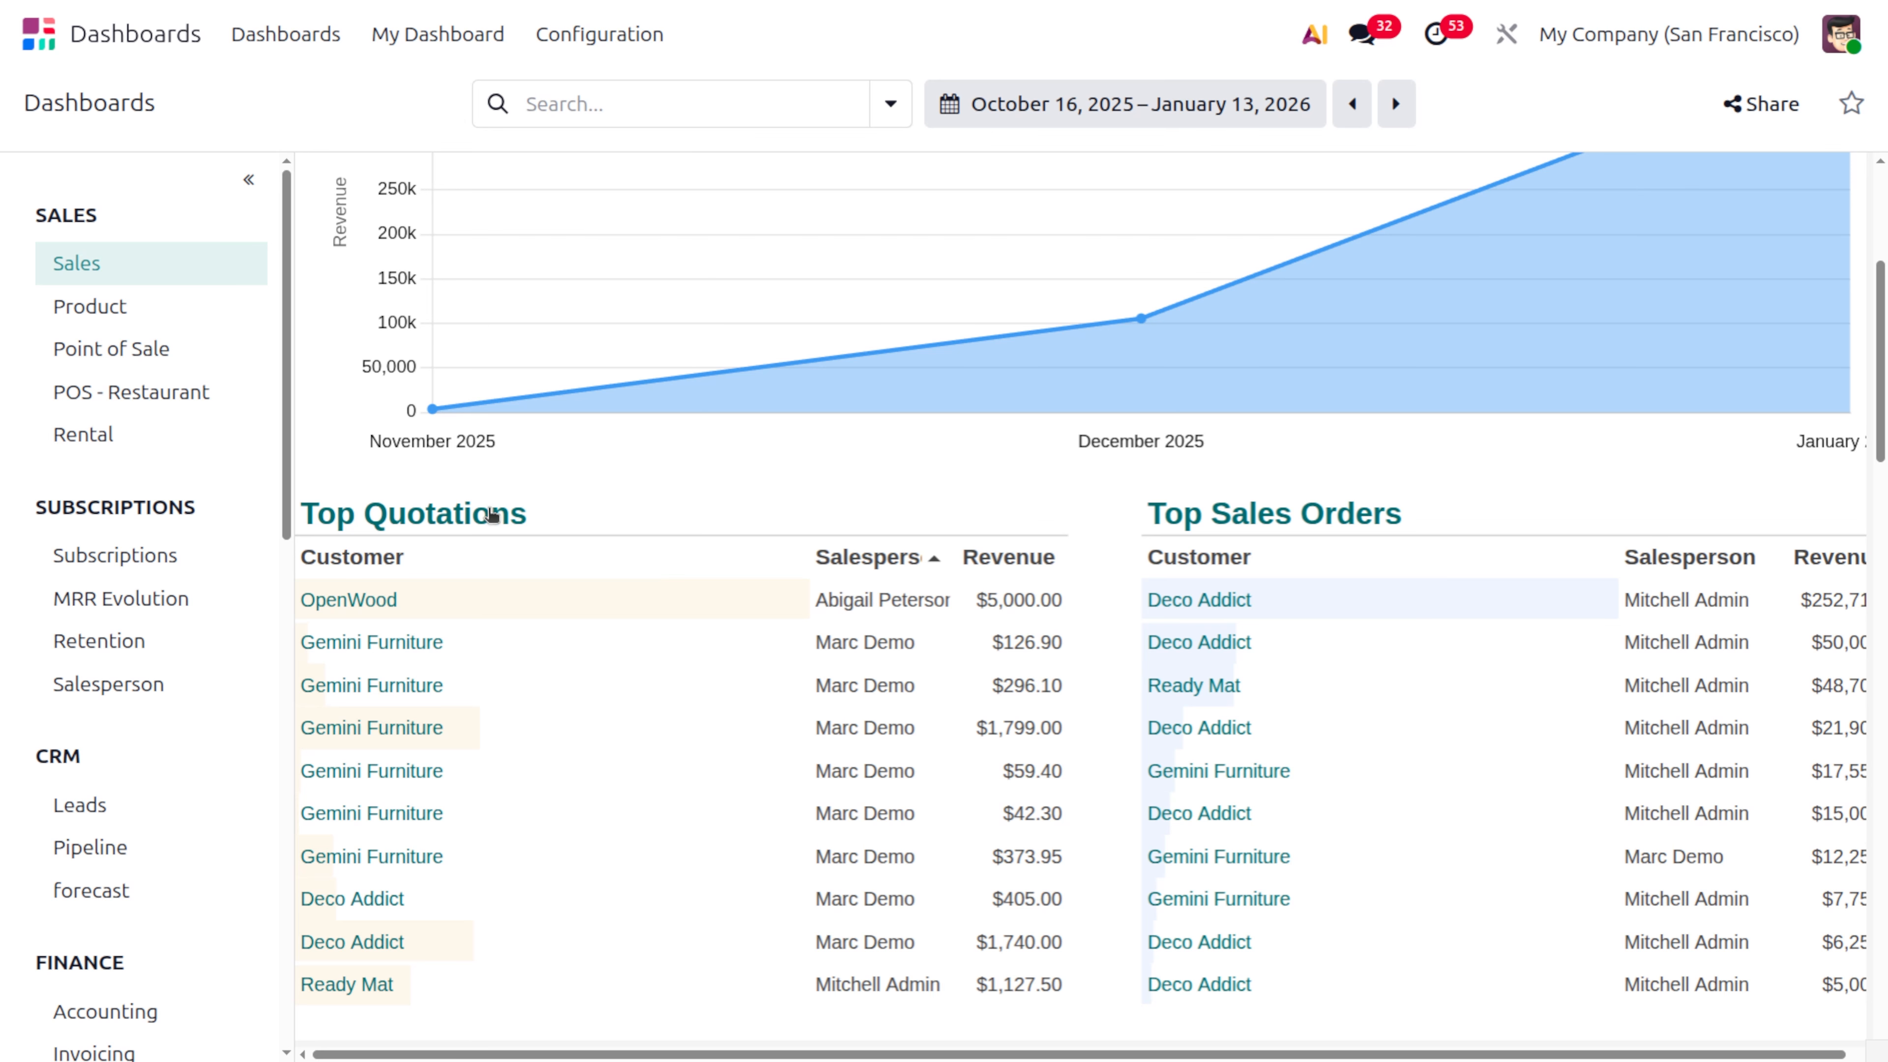
# Examine the Top Sales Orders table and view the Top Countries map in full screen before closing it
pyautogui.hscroll(2, 1479, 566)
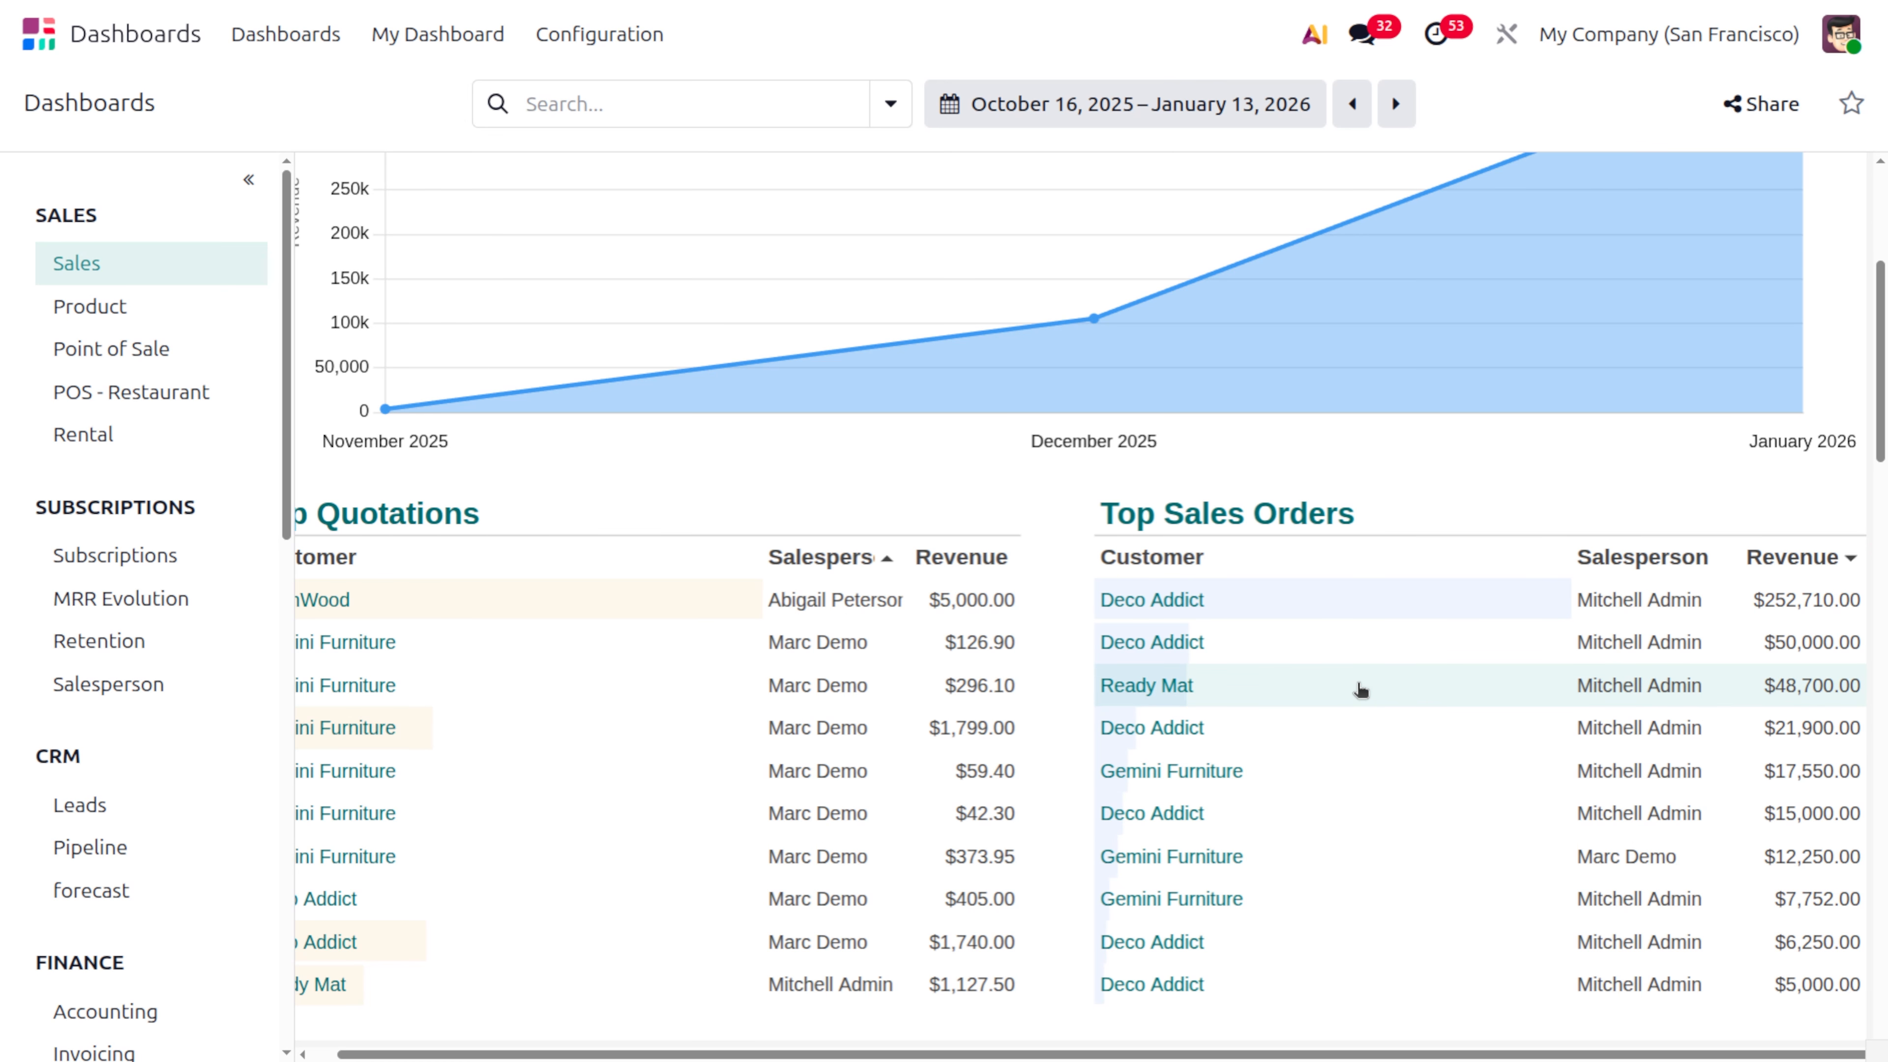
pyautogui.scroll(-8, 1270, 787)
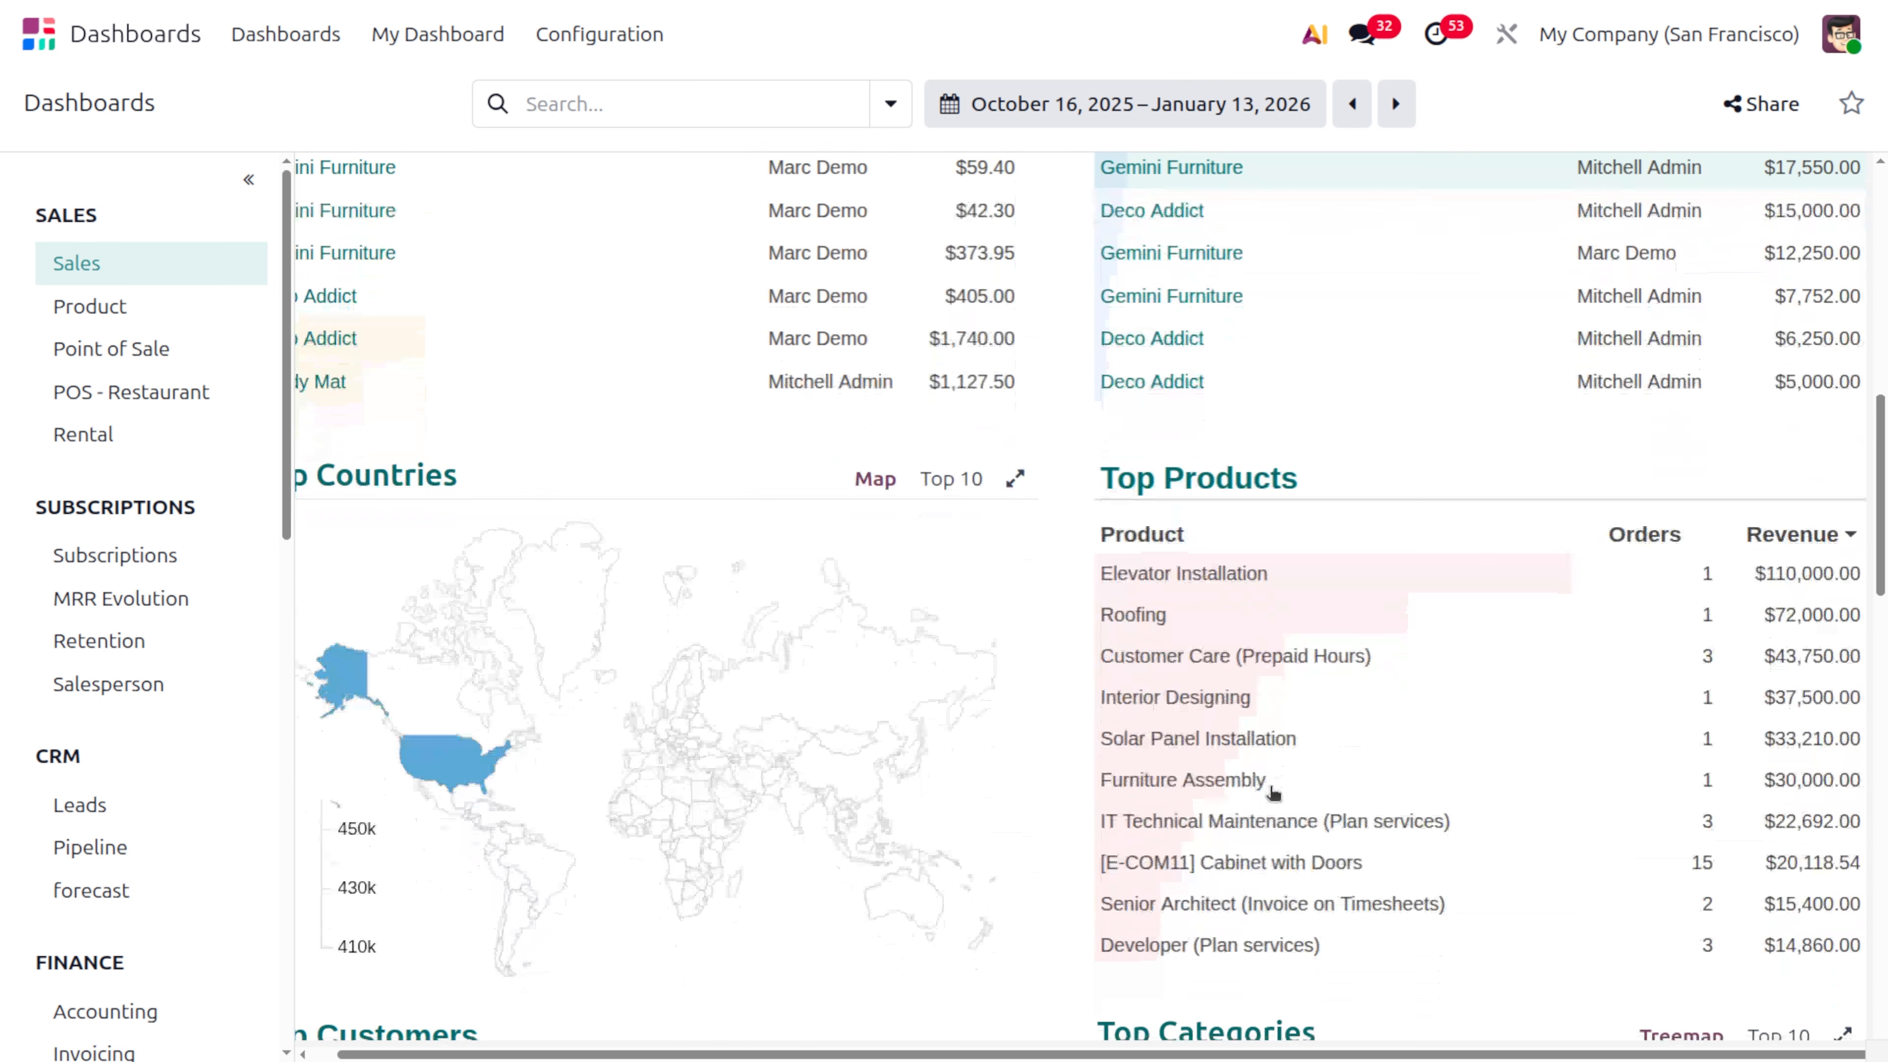
pyautogui.hscroll(-2, 671, 626)
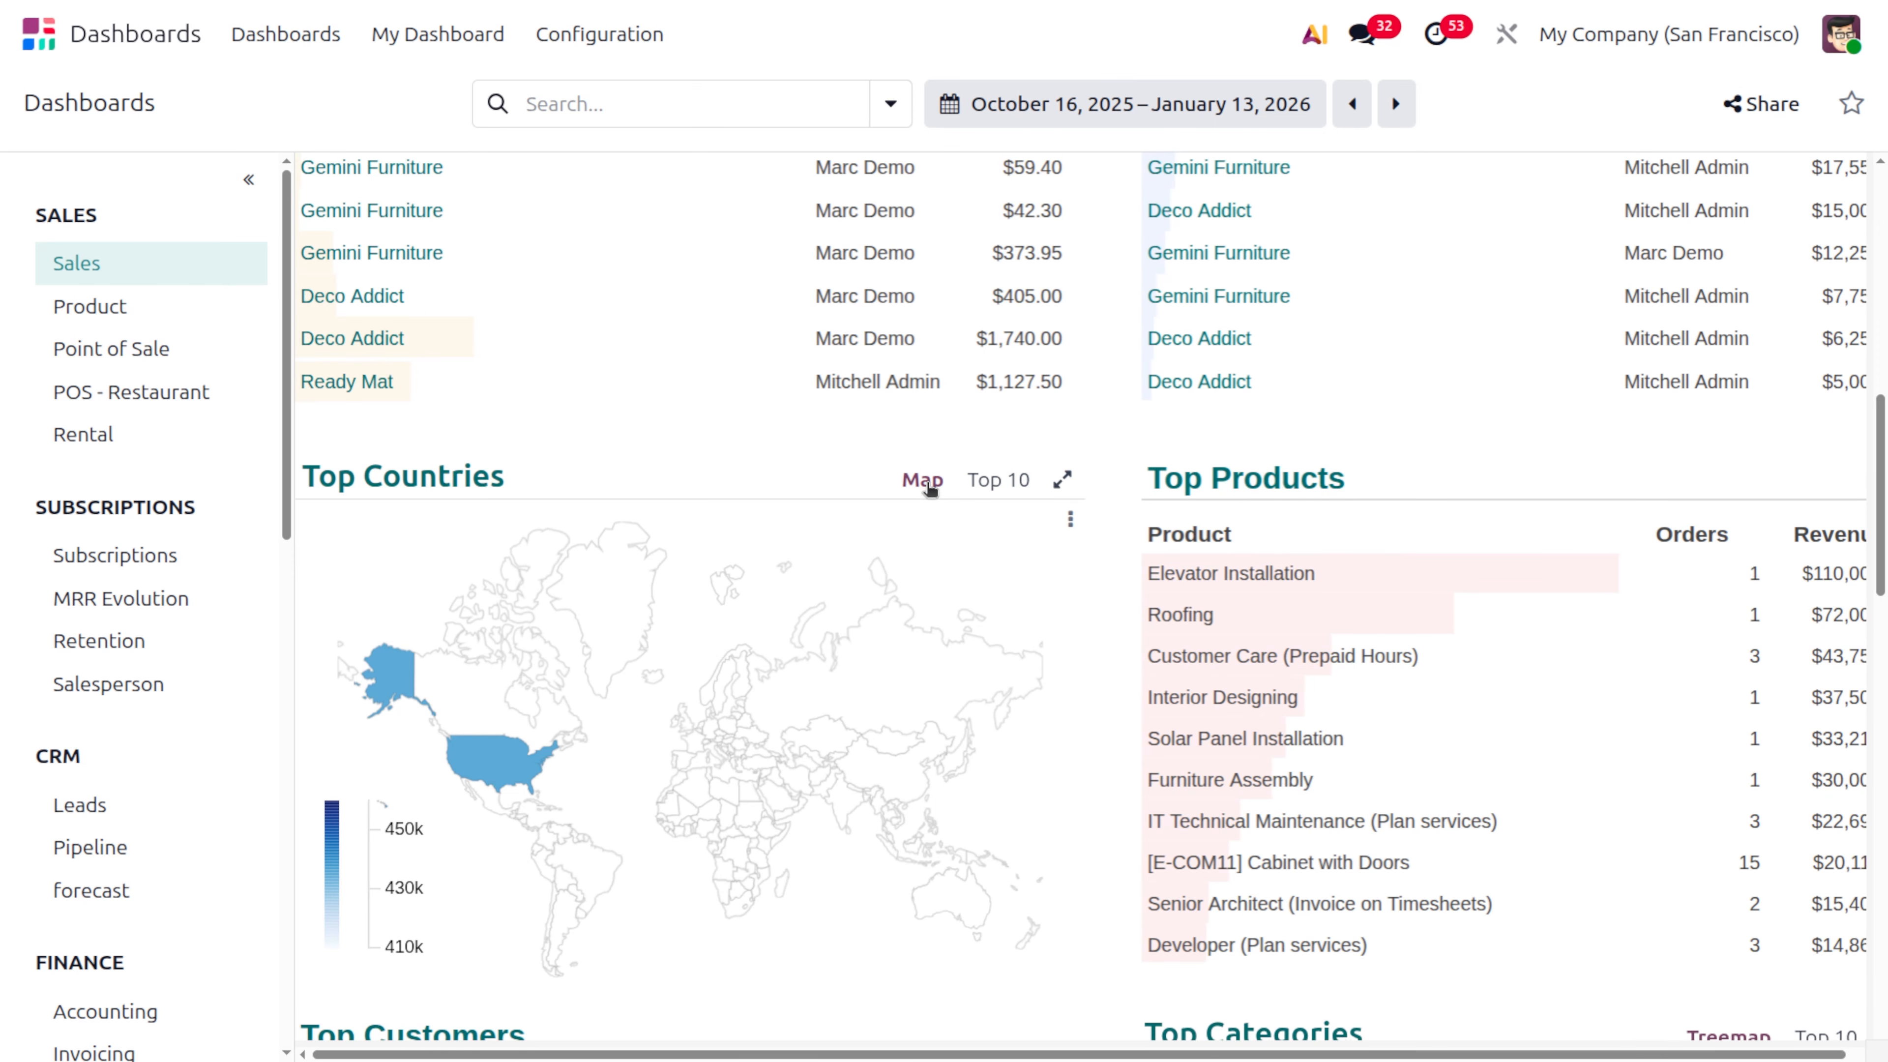
pyautogui.click(1062, 481)
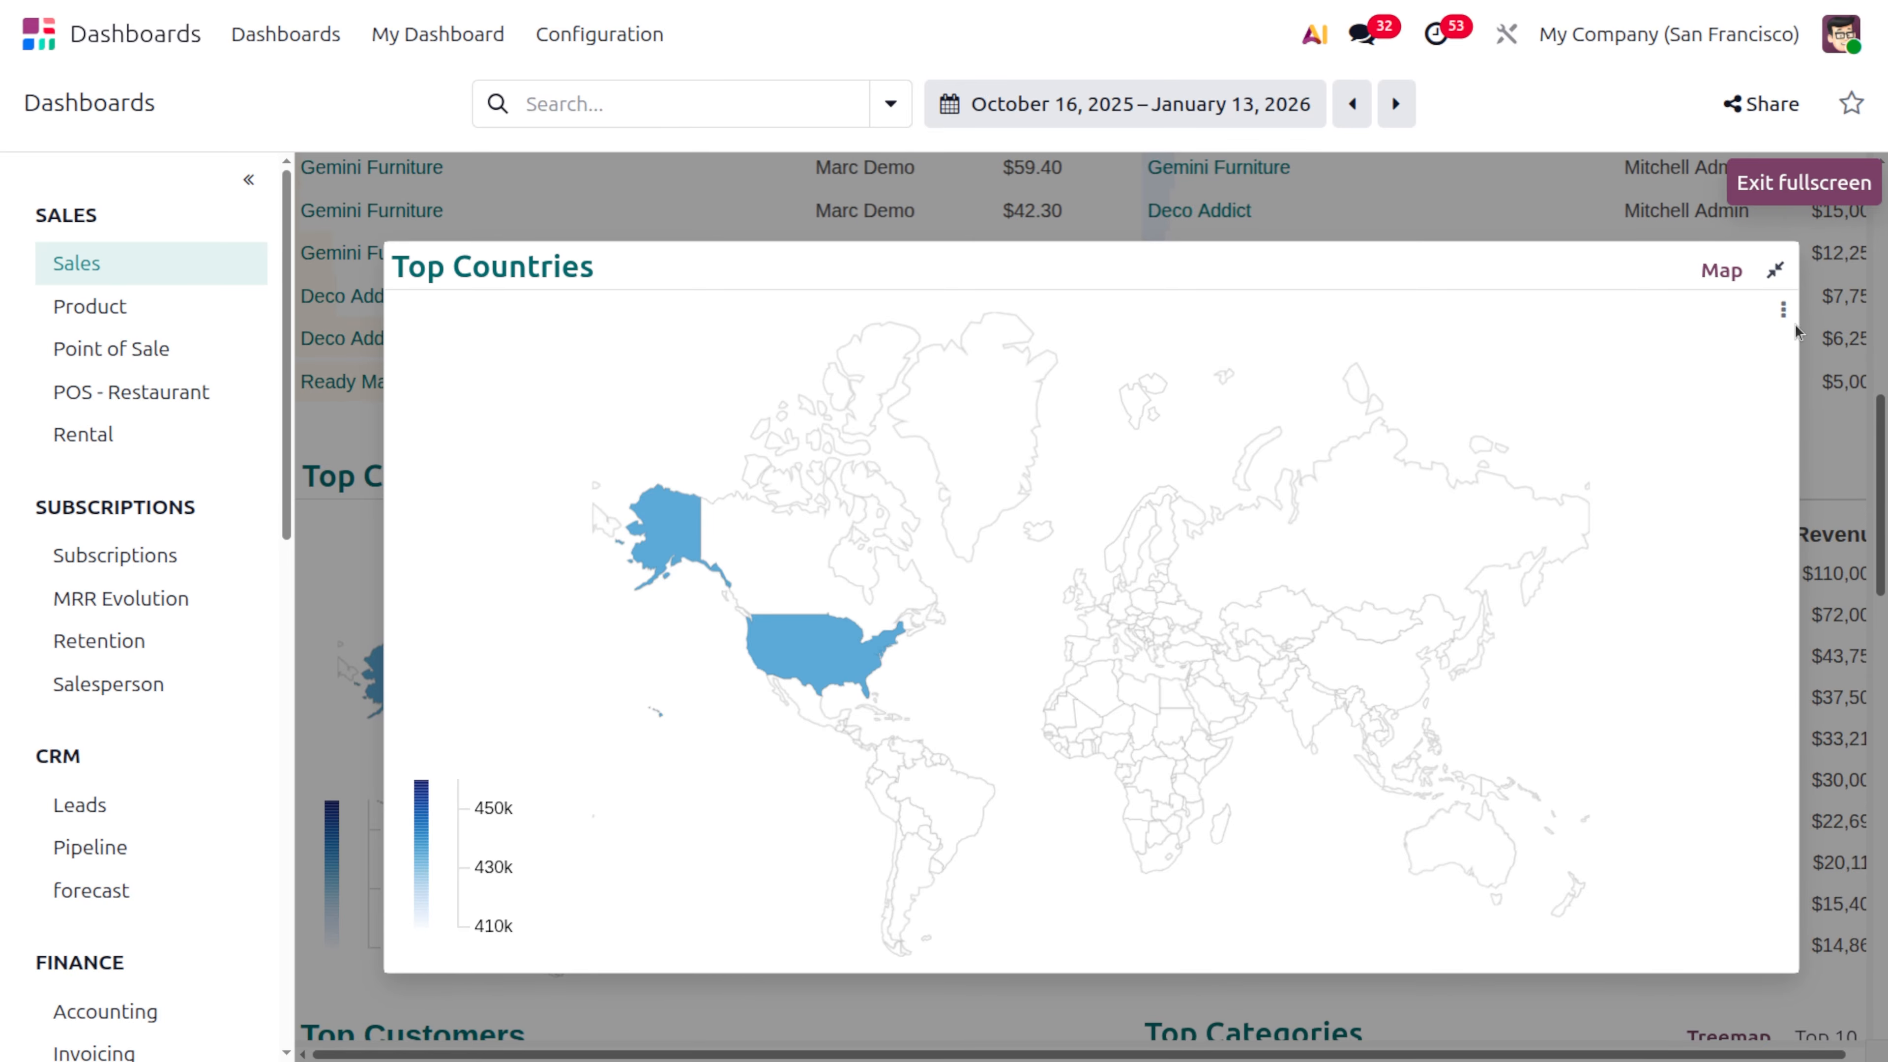
pyautogui.click(1775, 270)
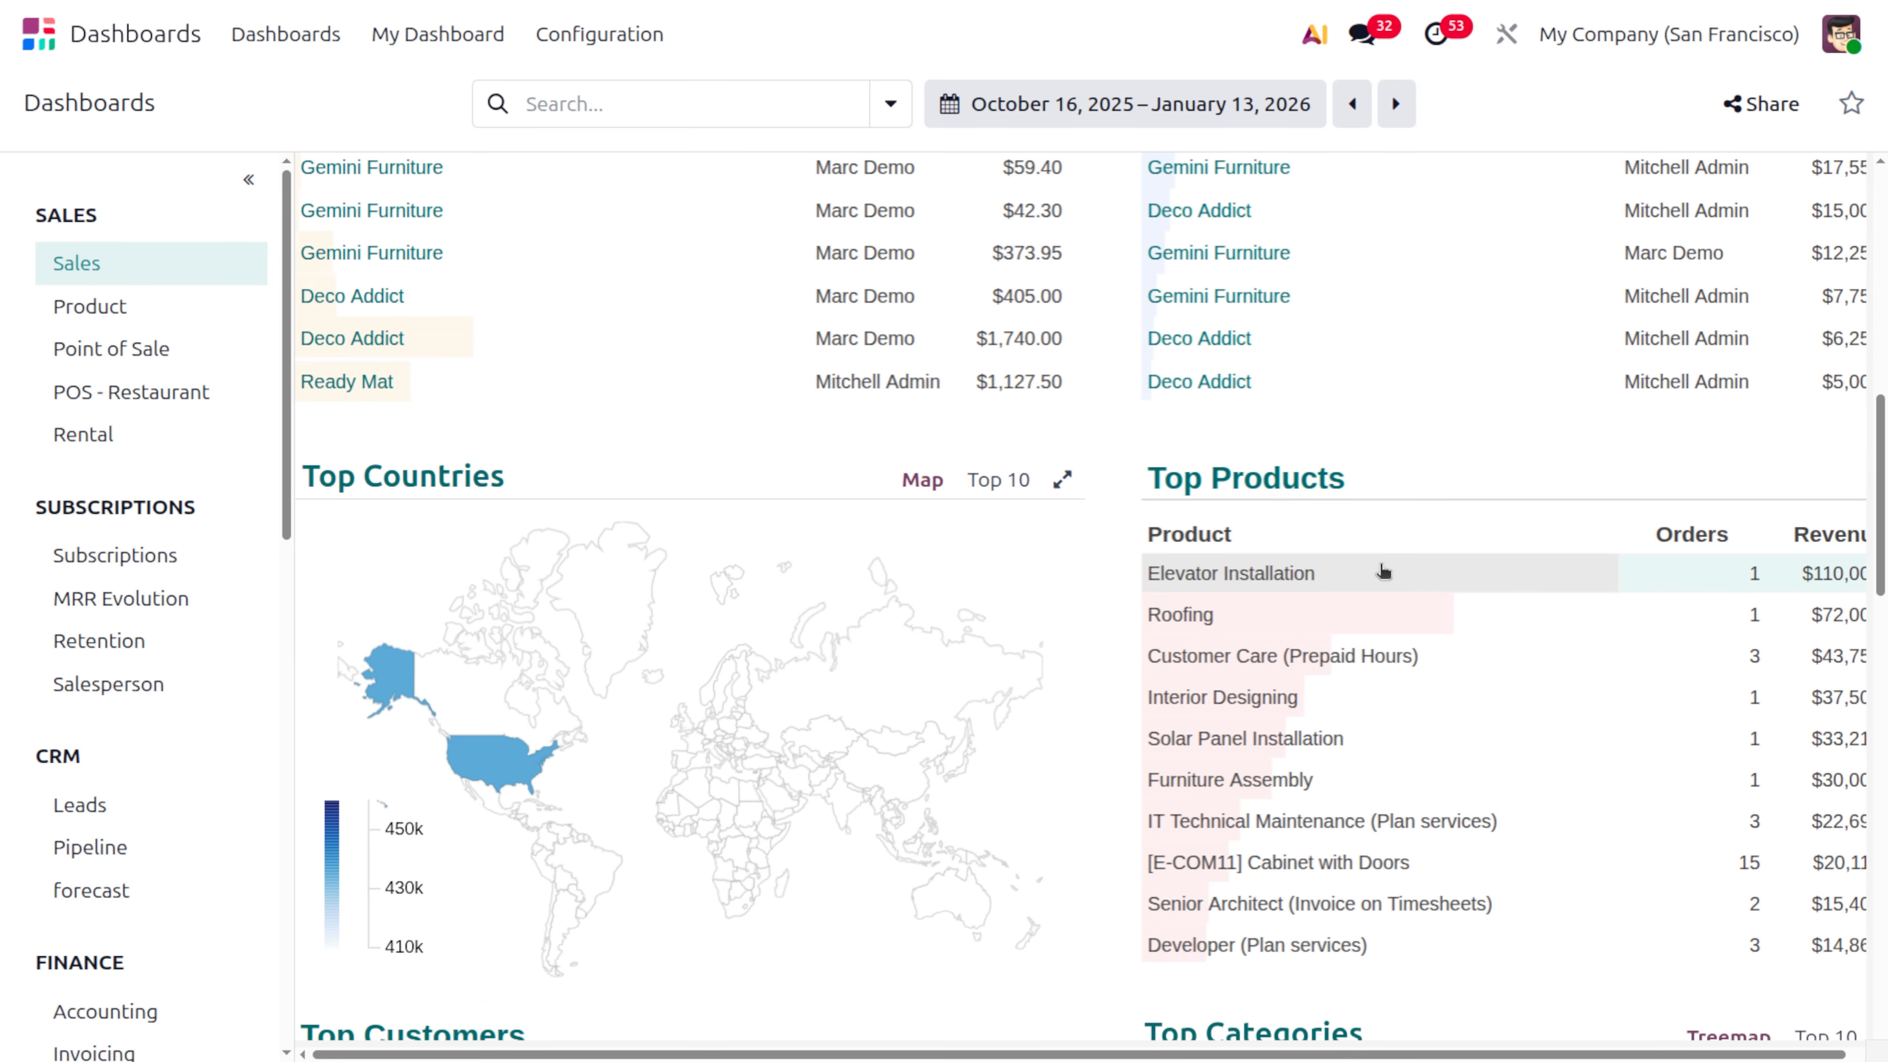
# Open the sales records behind the Home Construction block of the Top Categories treemap
pyautogui.hscroll(1, 1379, 569)
pyautogui.scroll(-4, 1383, 571)
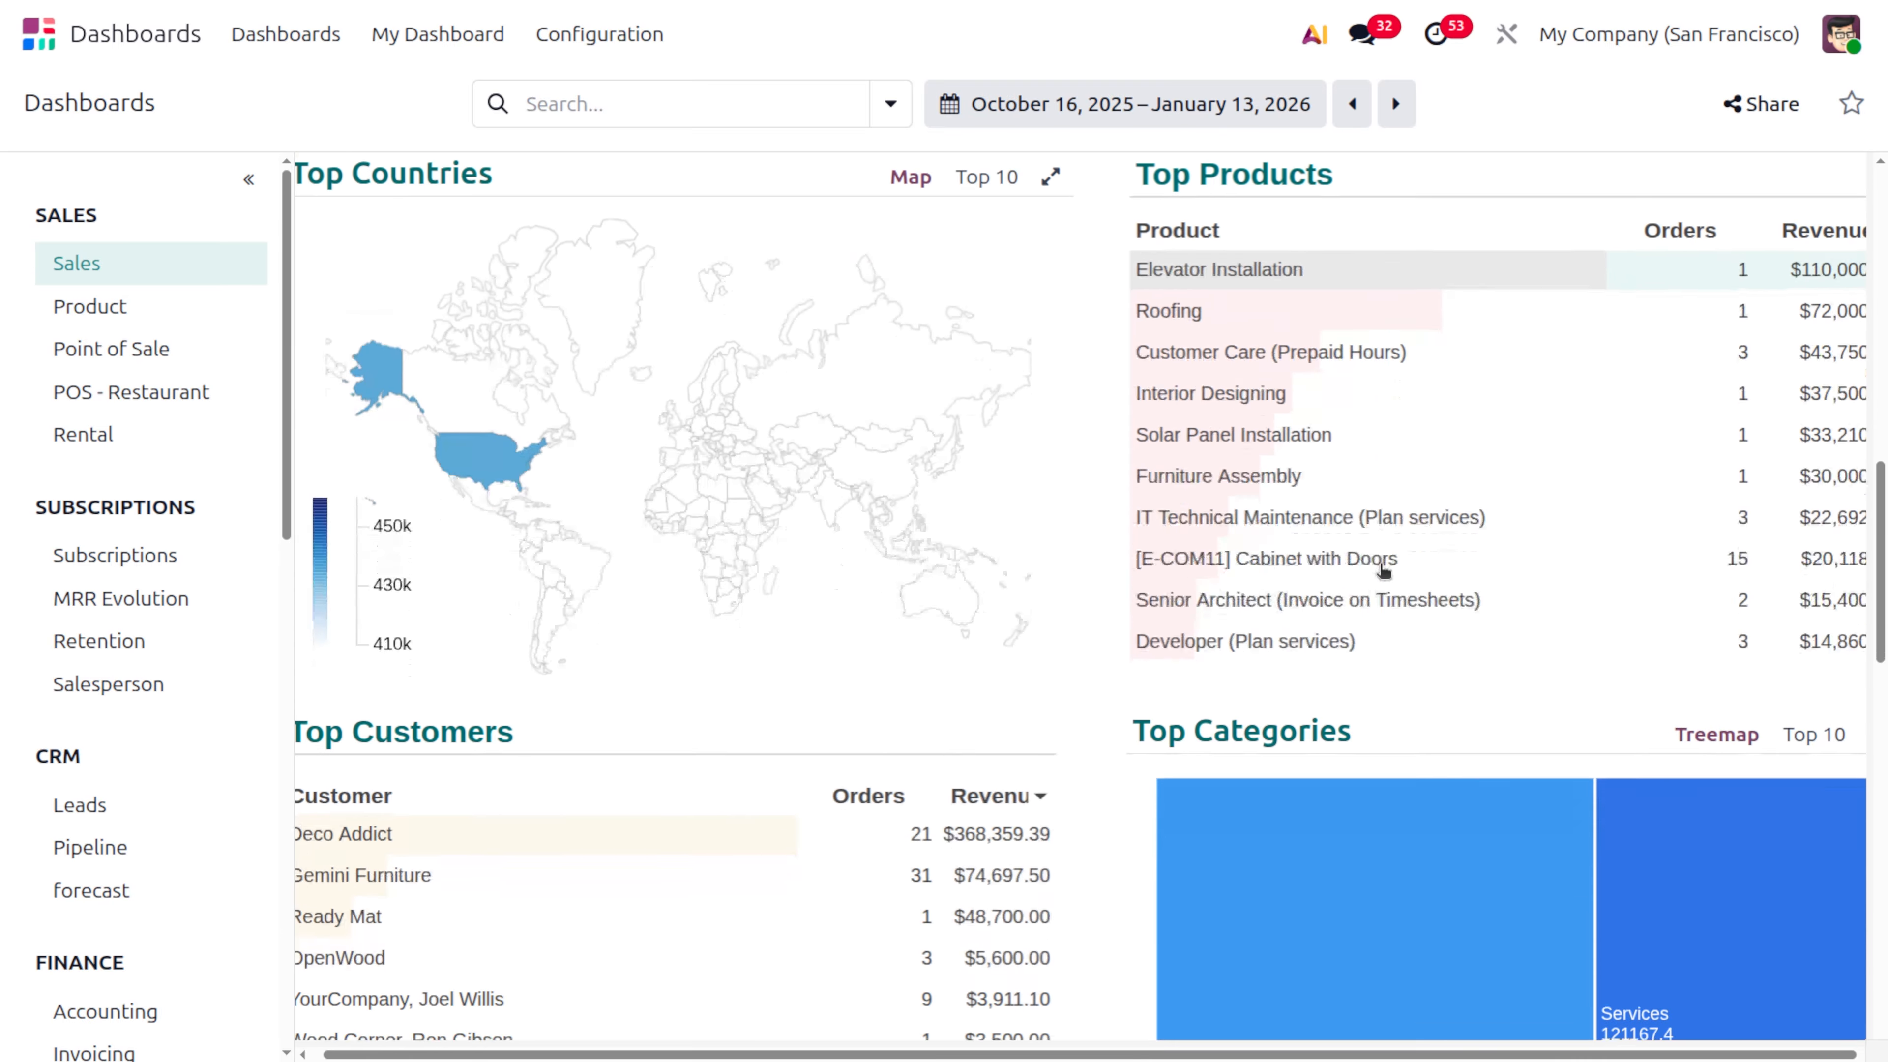
pyautogui.scroll(-3, 1381, 572)
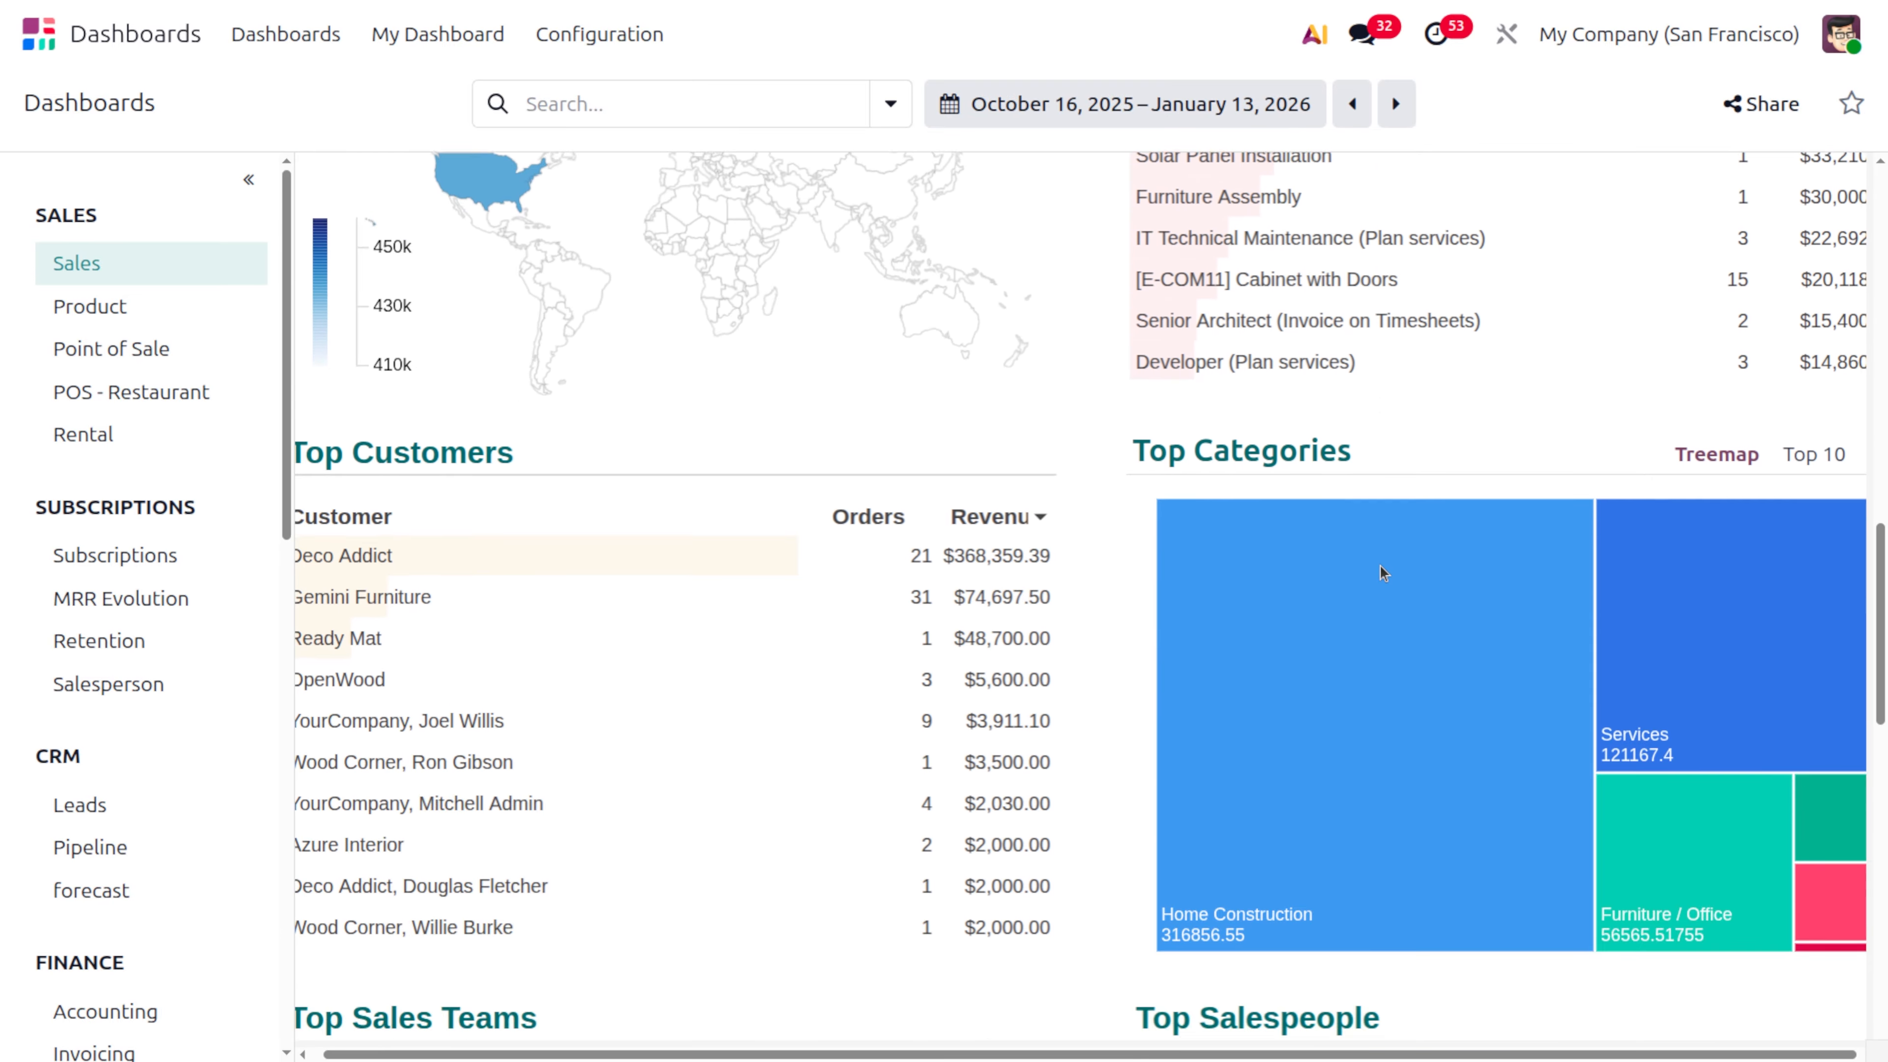
pyautogui.hscroll(1, 1380, 572)
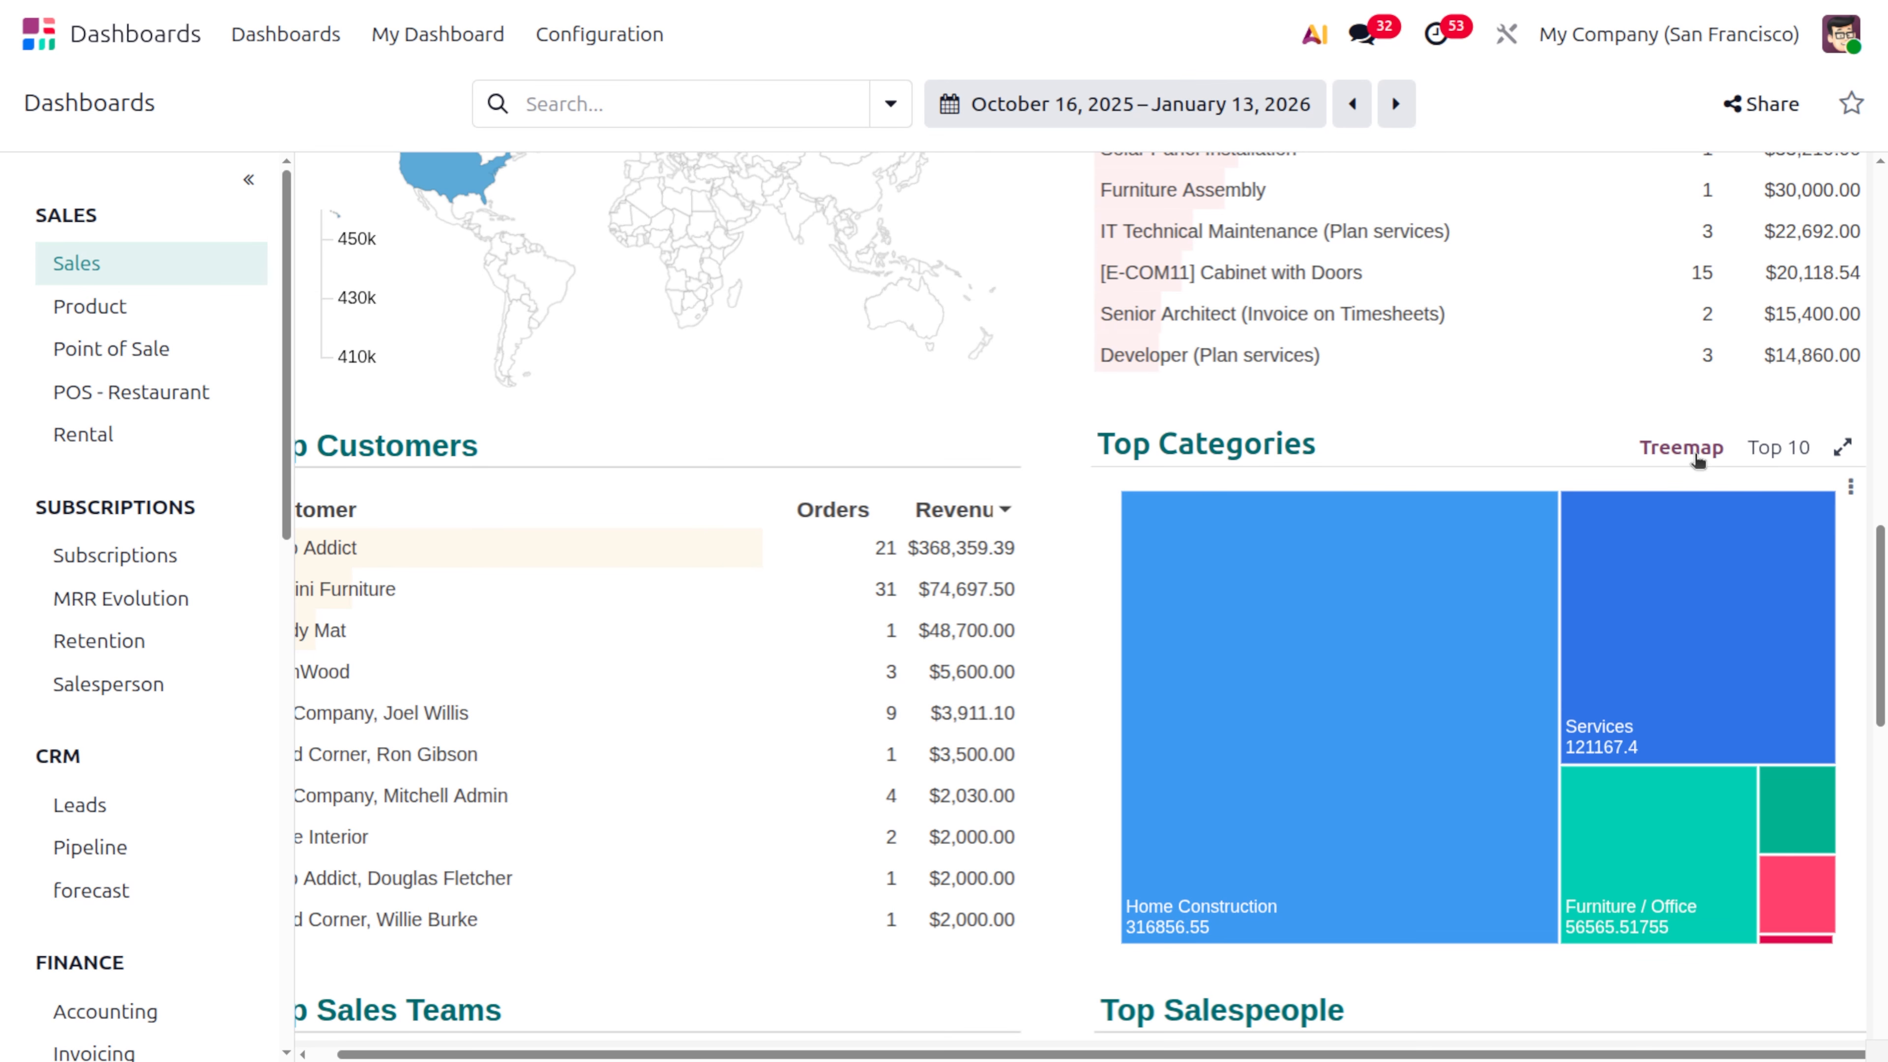
pyautogui.moveTo(1441, 520)
pyautogui.moveTo(1330, 621)
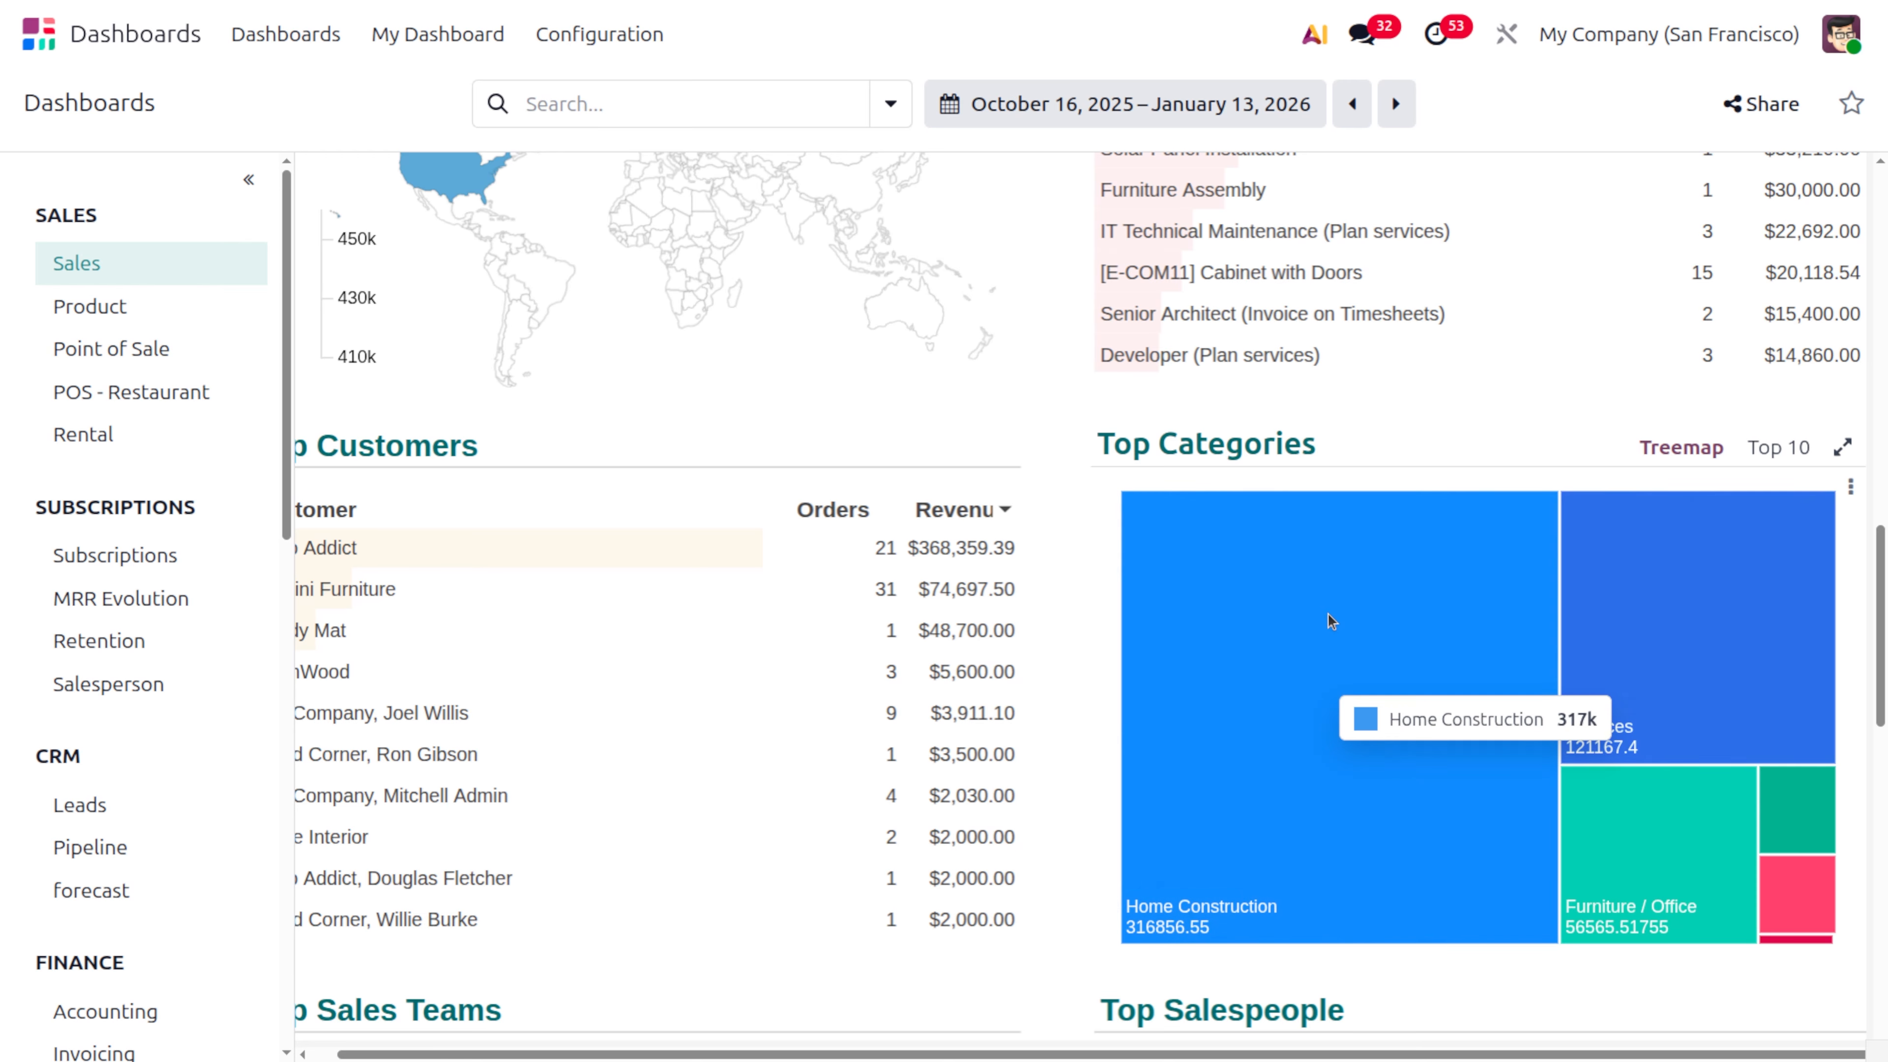
pyautogui.click(1272, 592)
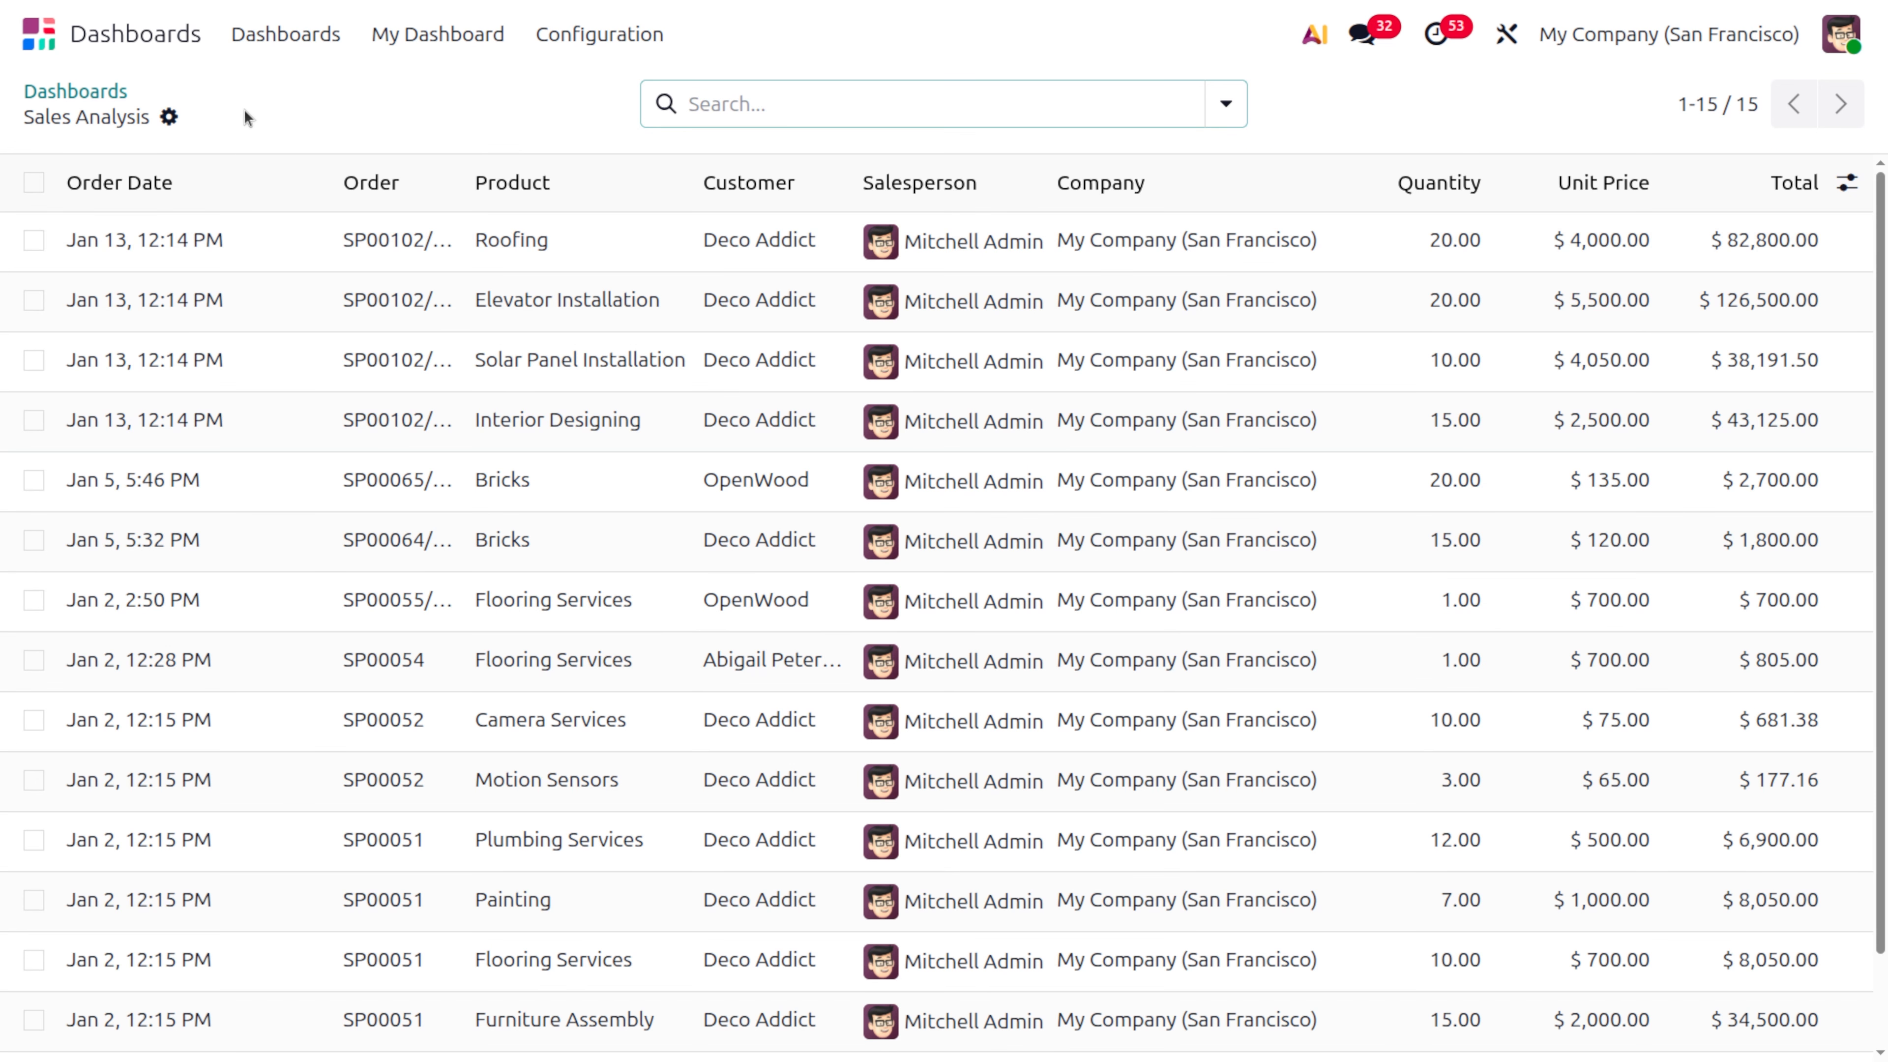
# Insert the Sales Analysis menu link into a blank dashboard through the spreadsheet option
pyautogui.click(167, 116)
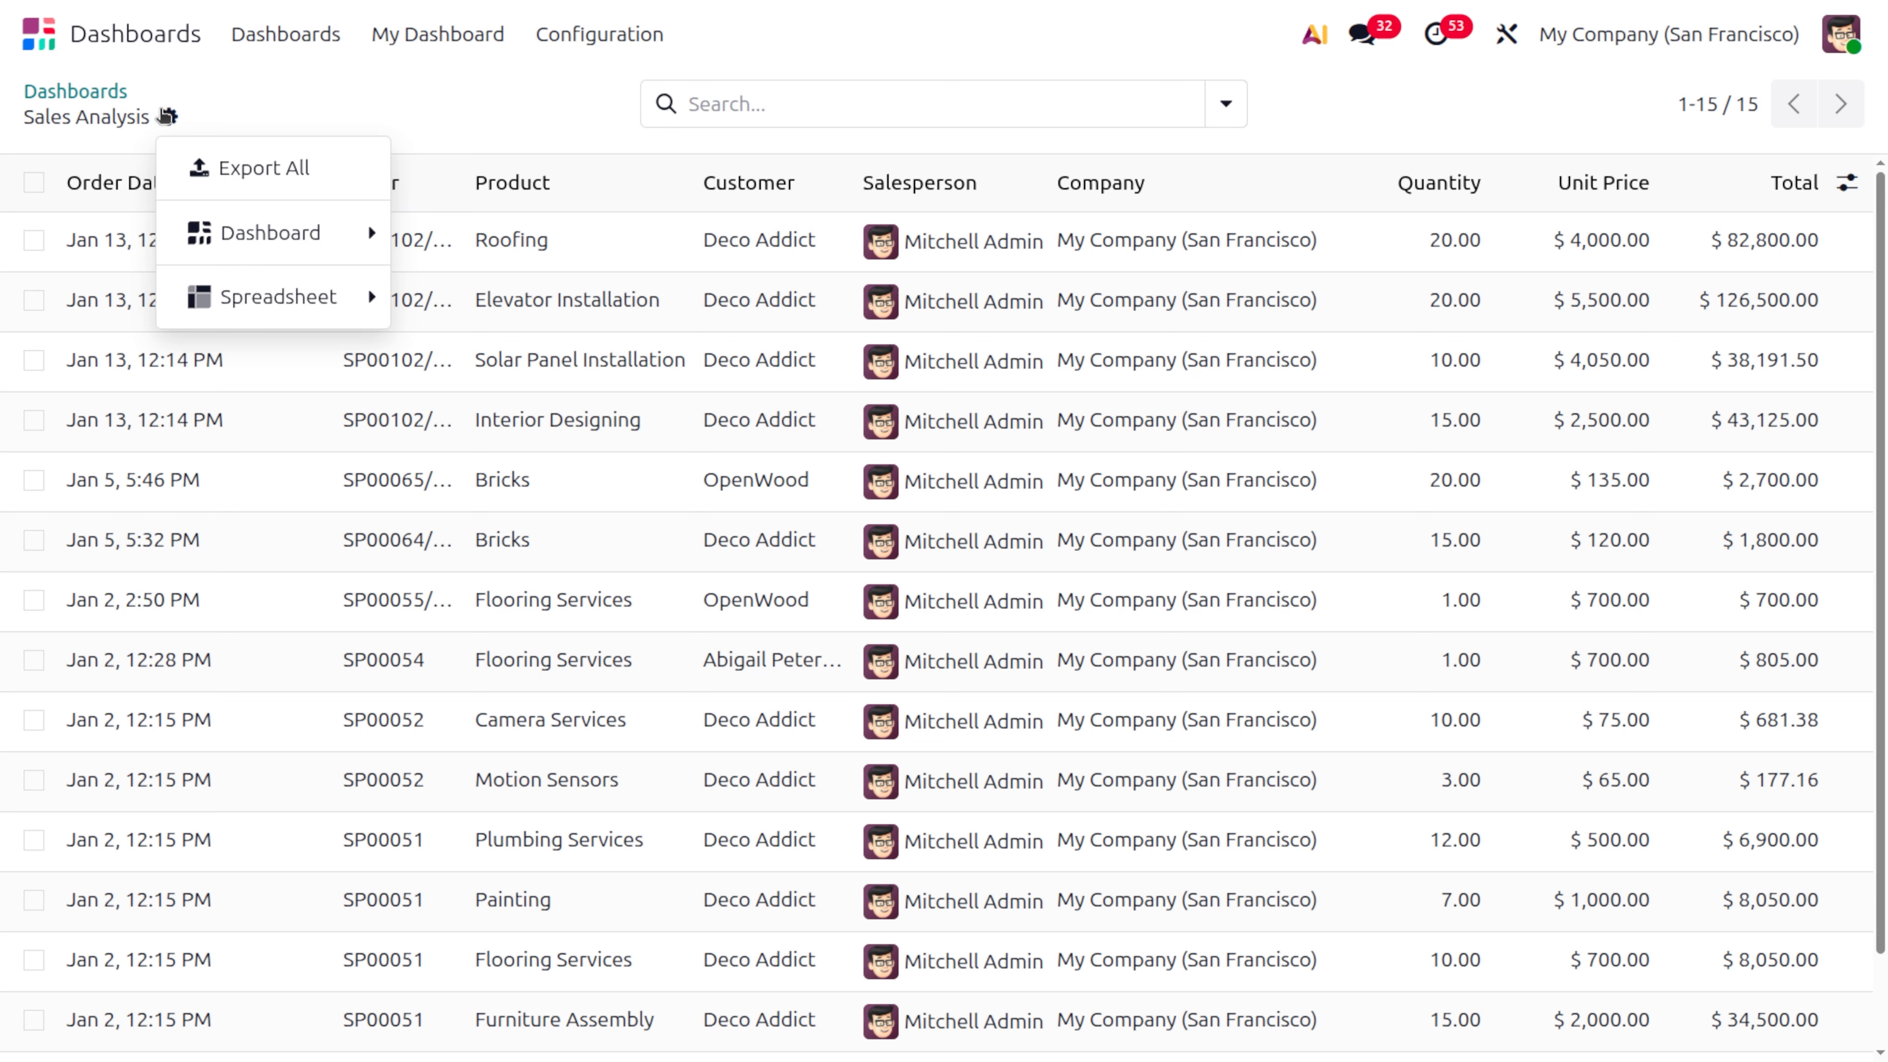
pyautogui.moveTo(277, 310)
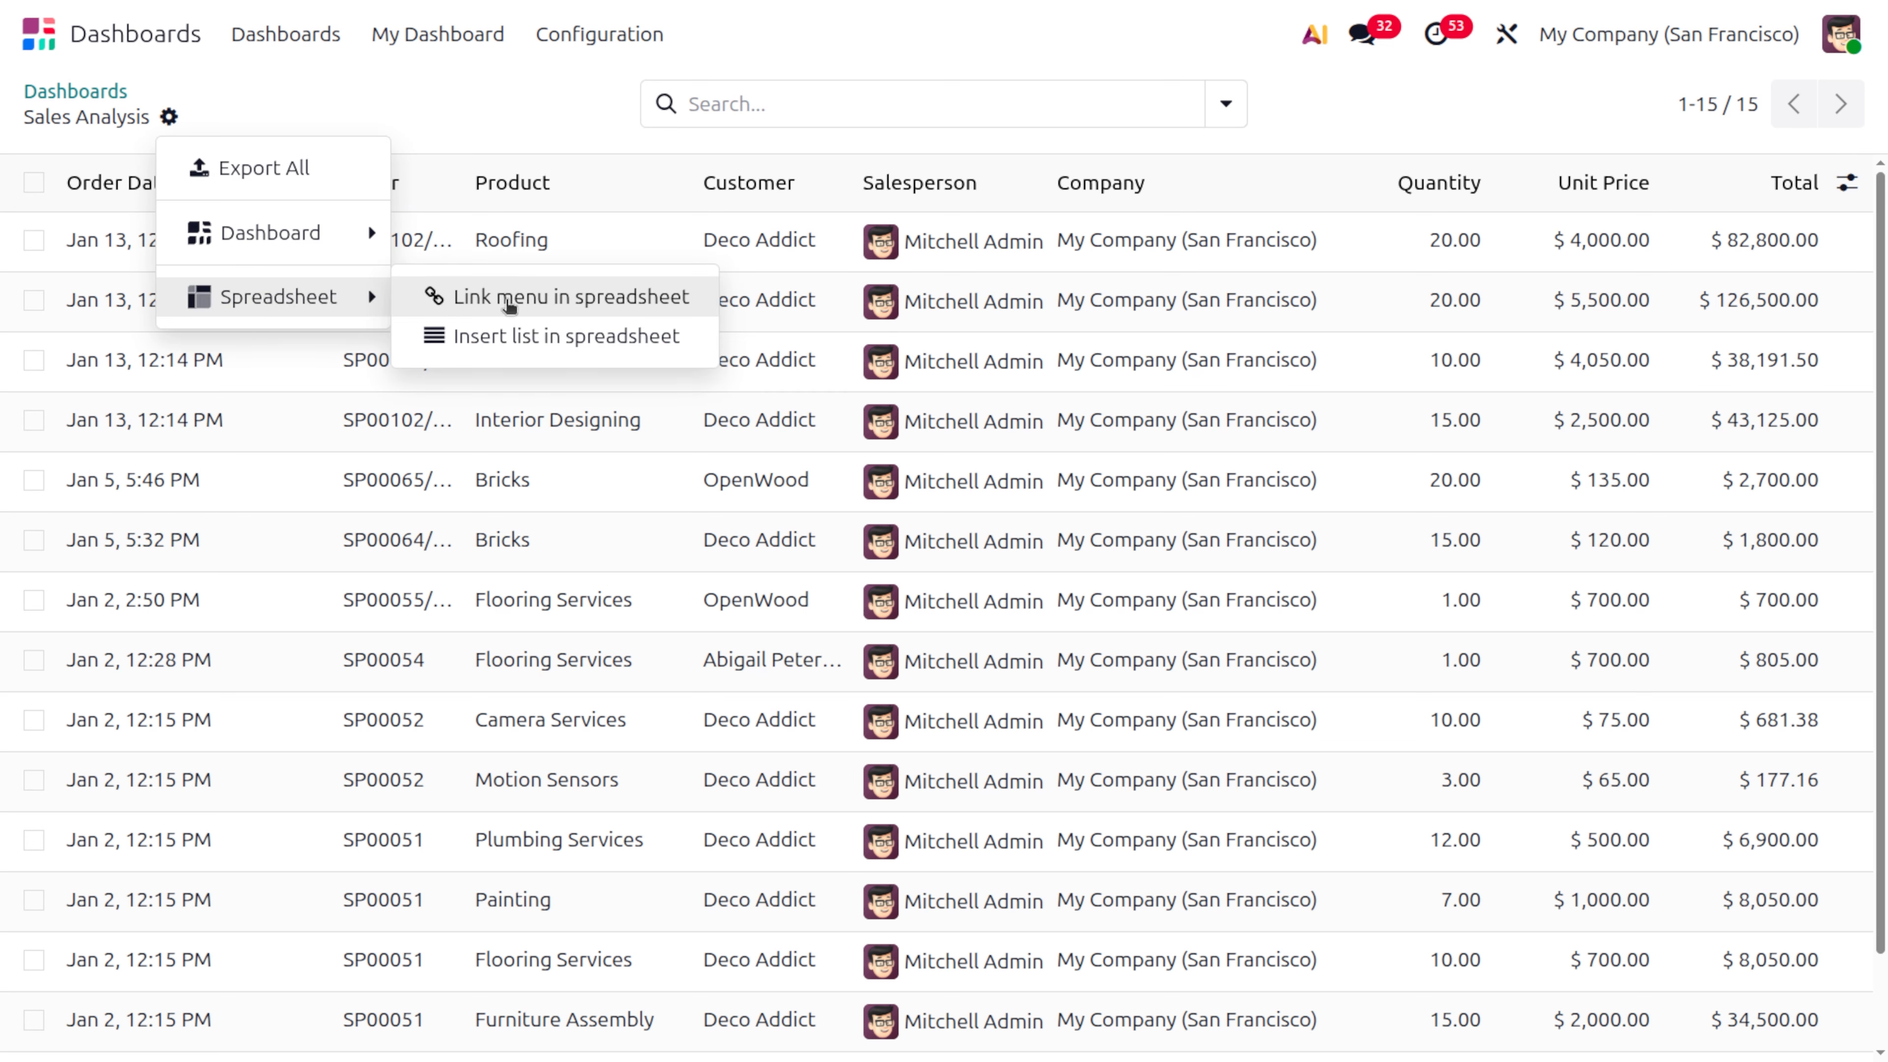
pyautogui.click(510, 298)
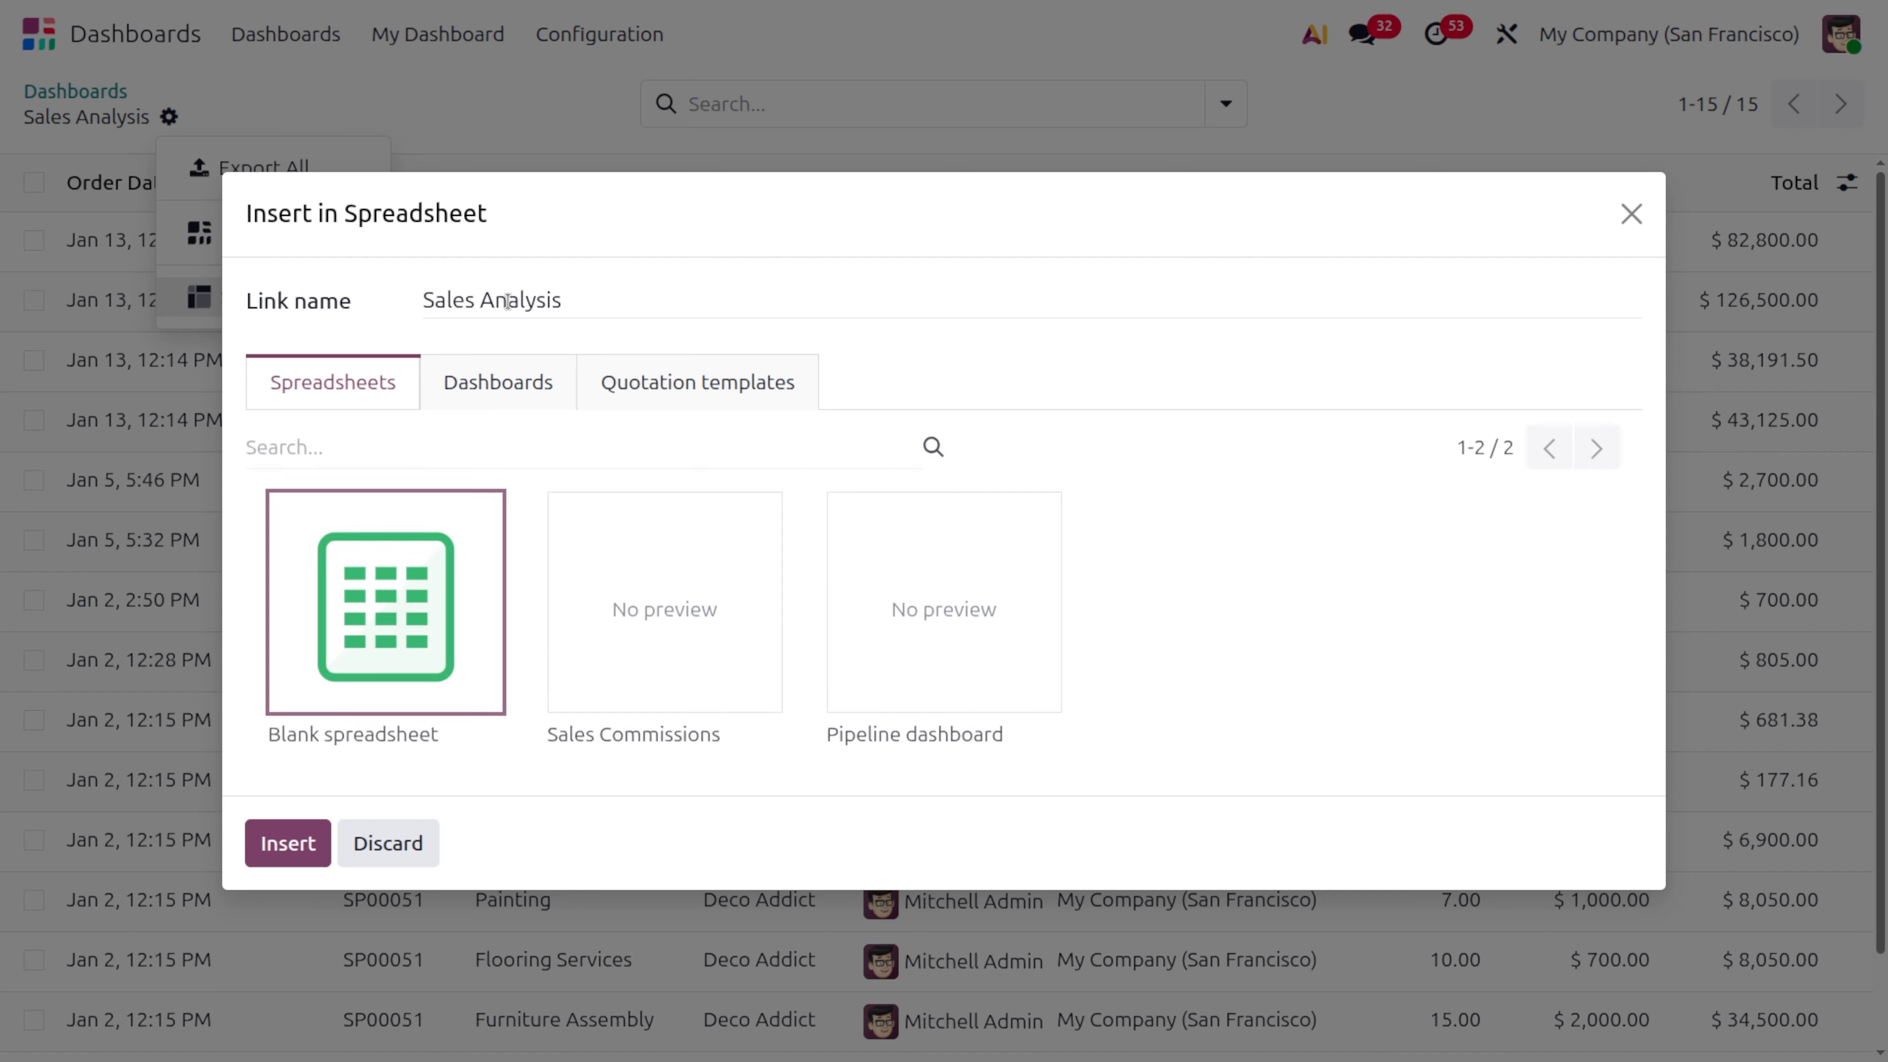
pyautogui.click(510, 387)
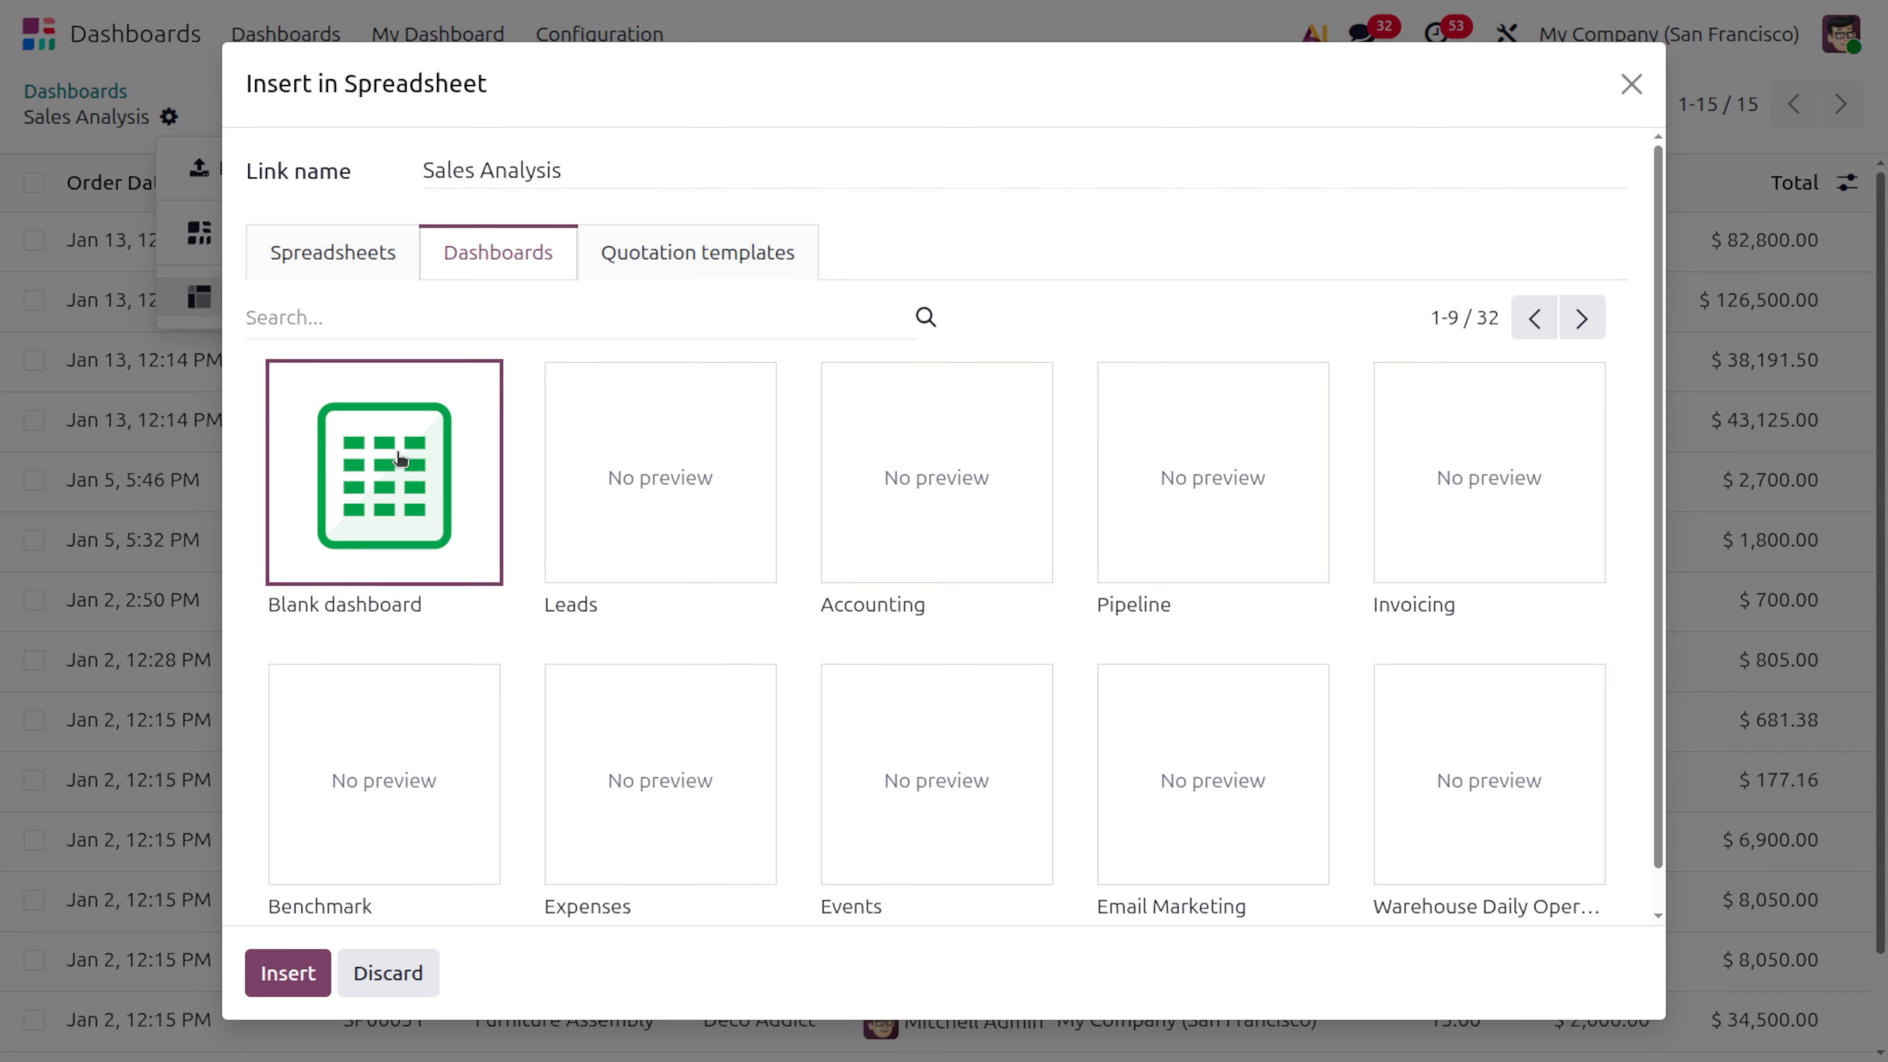
pyautogui.click(280, 981)
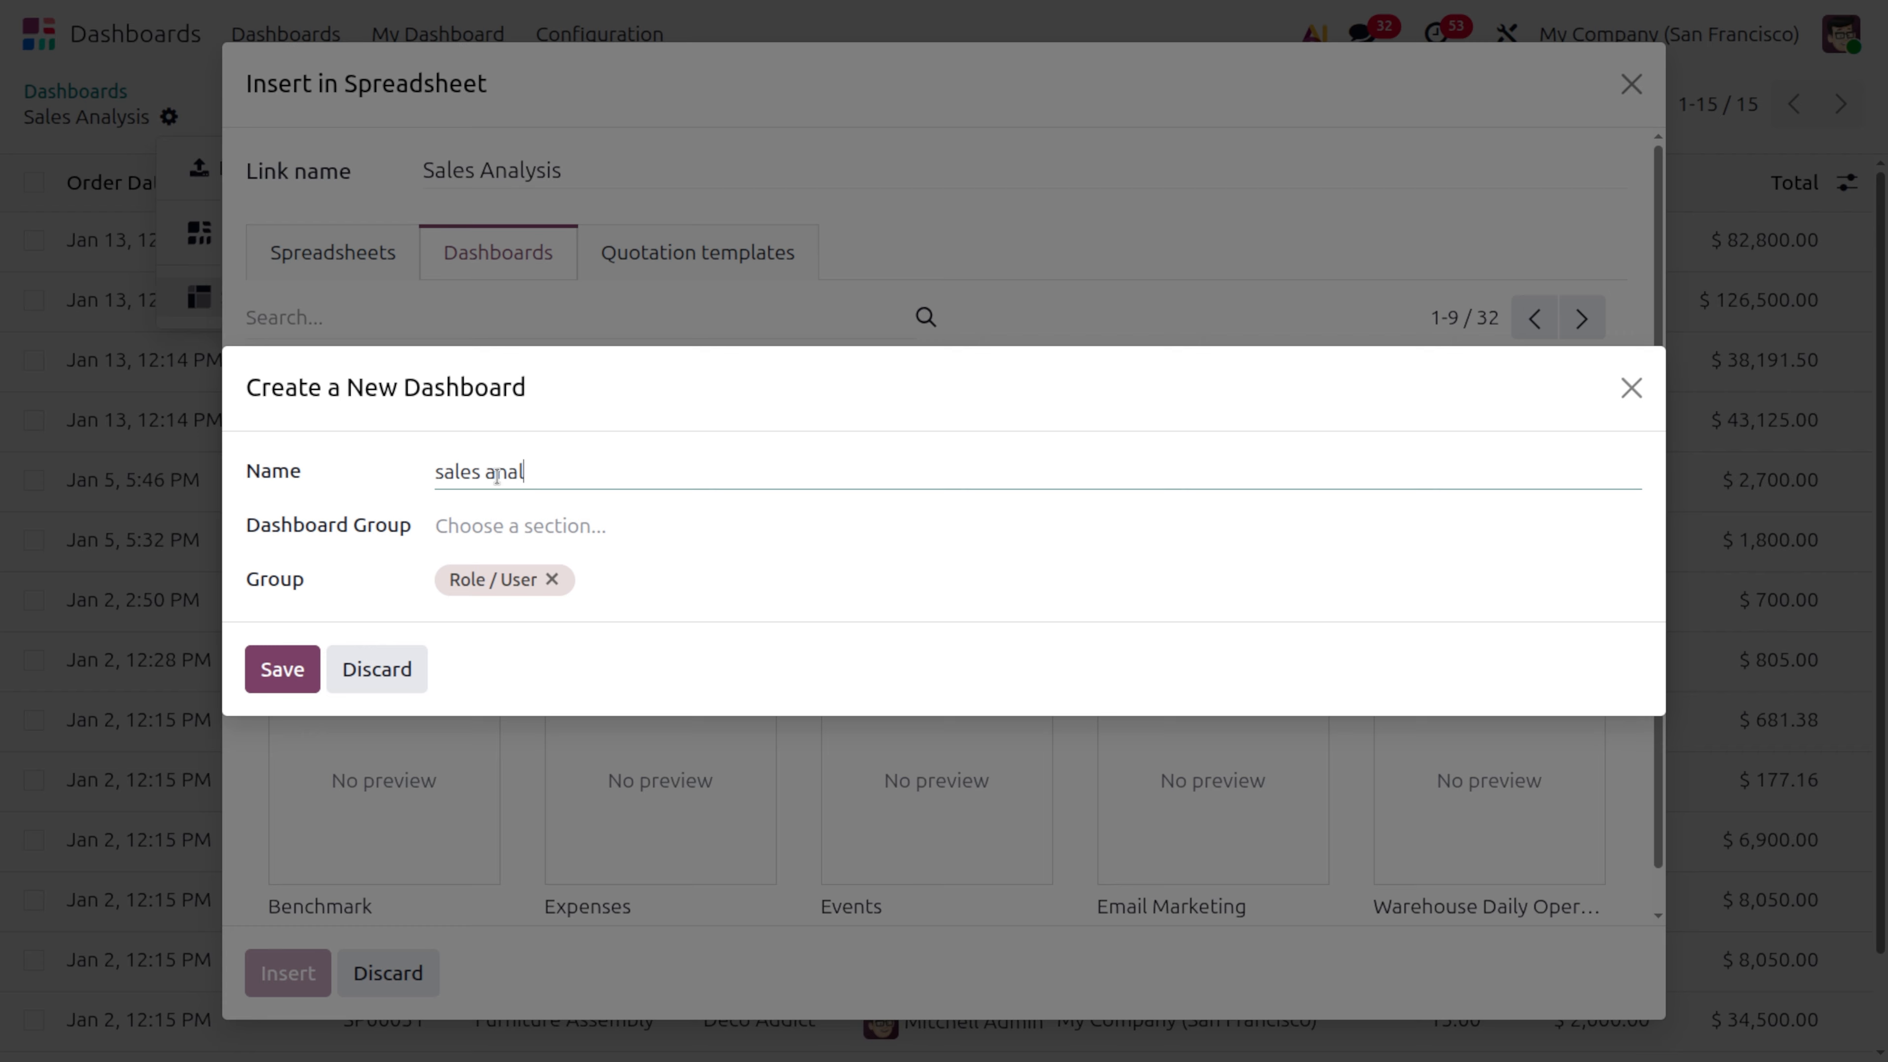
# Name the new dashboard "sales analysis", assign it to the Sales dashboard group and save it
pyautogui.click(514, 526)
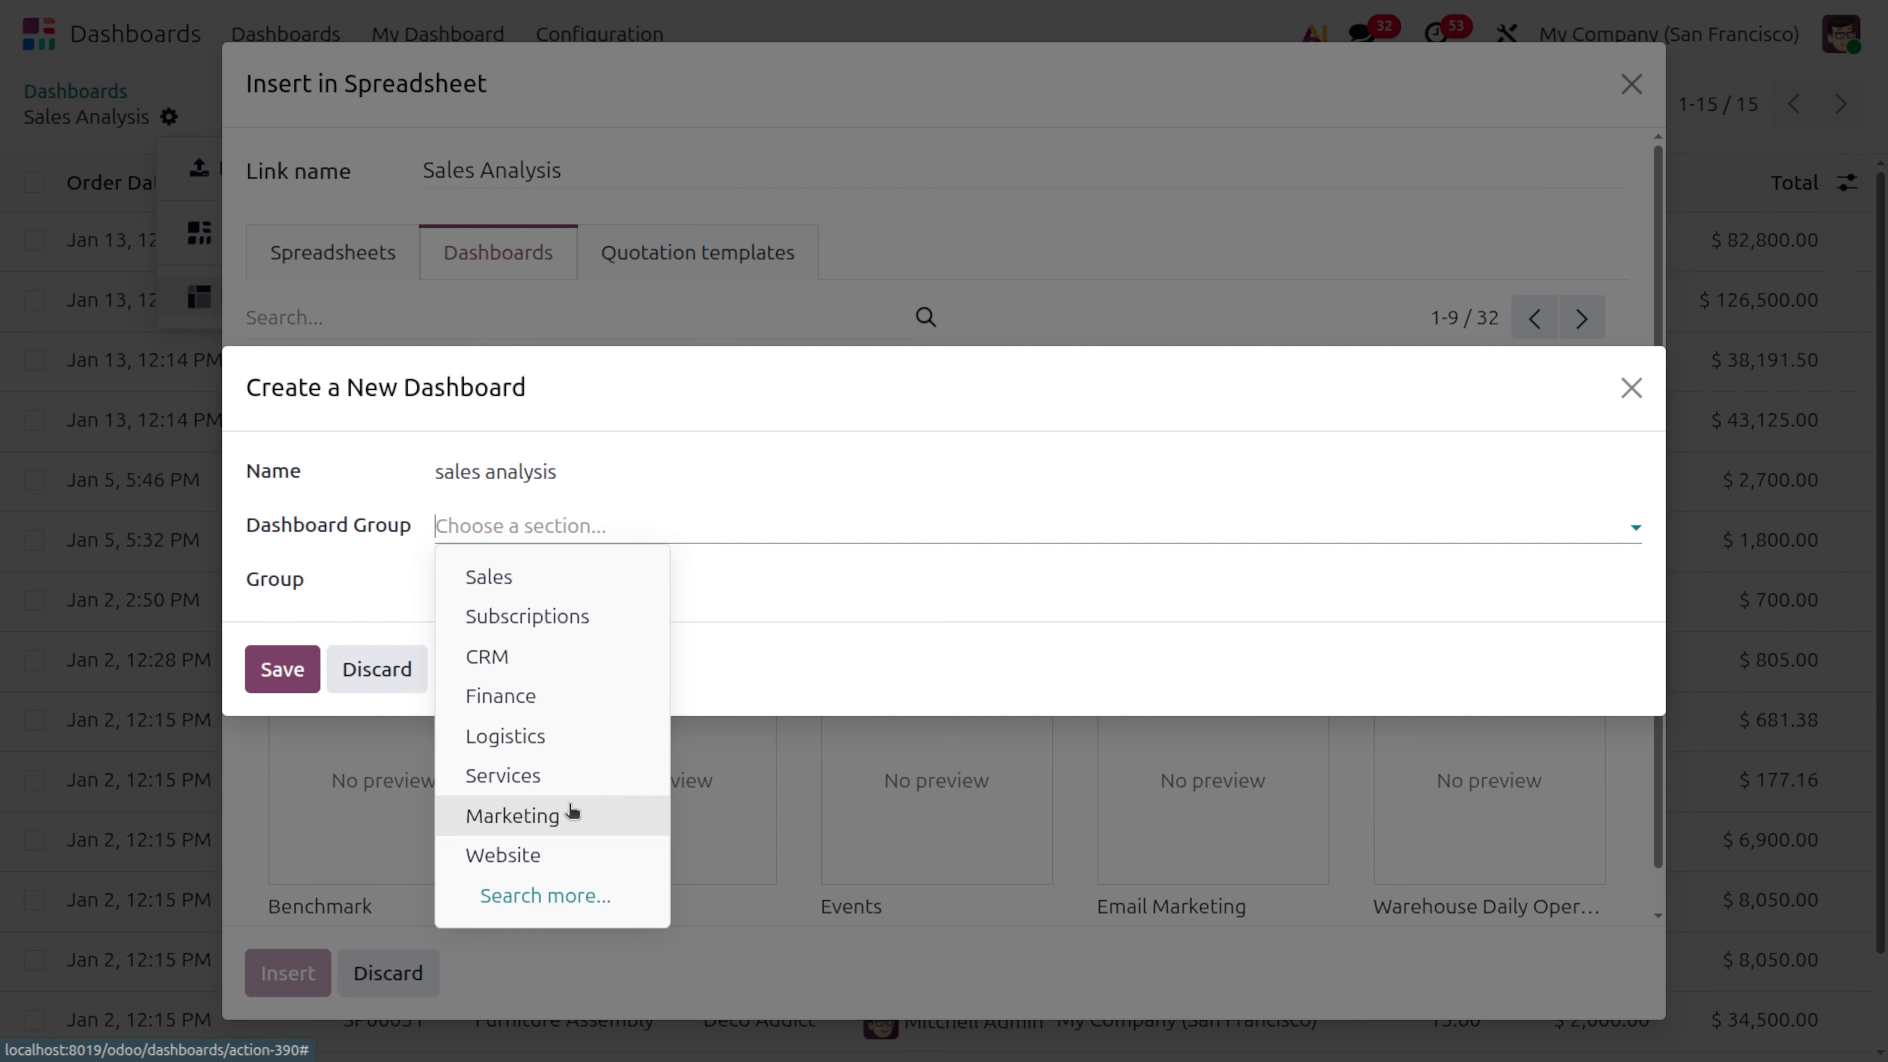
pyautogui.click(528, 583)
pyautogui.click(267, 667)
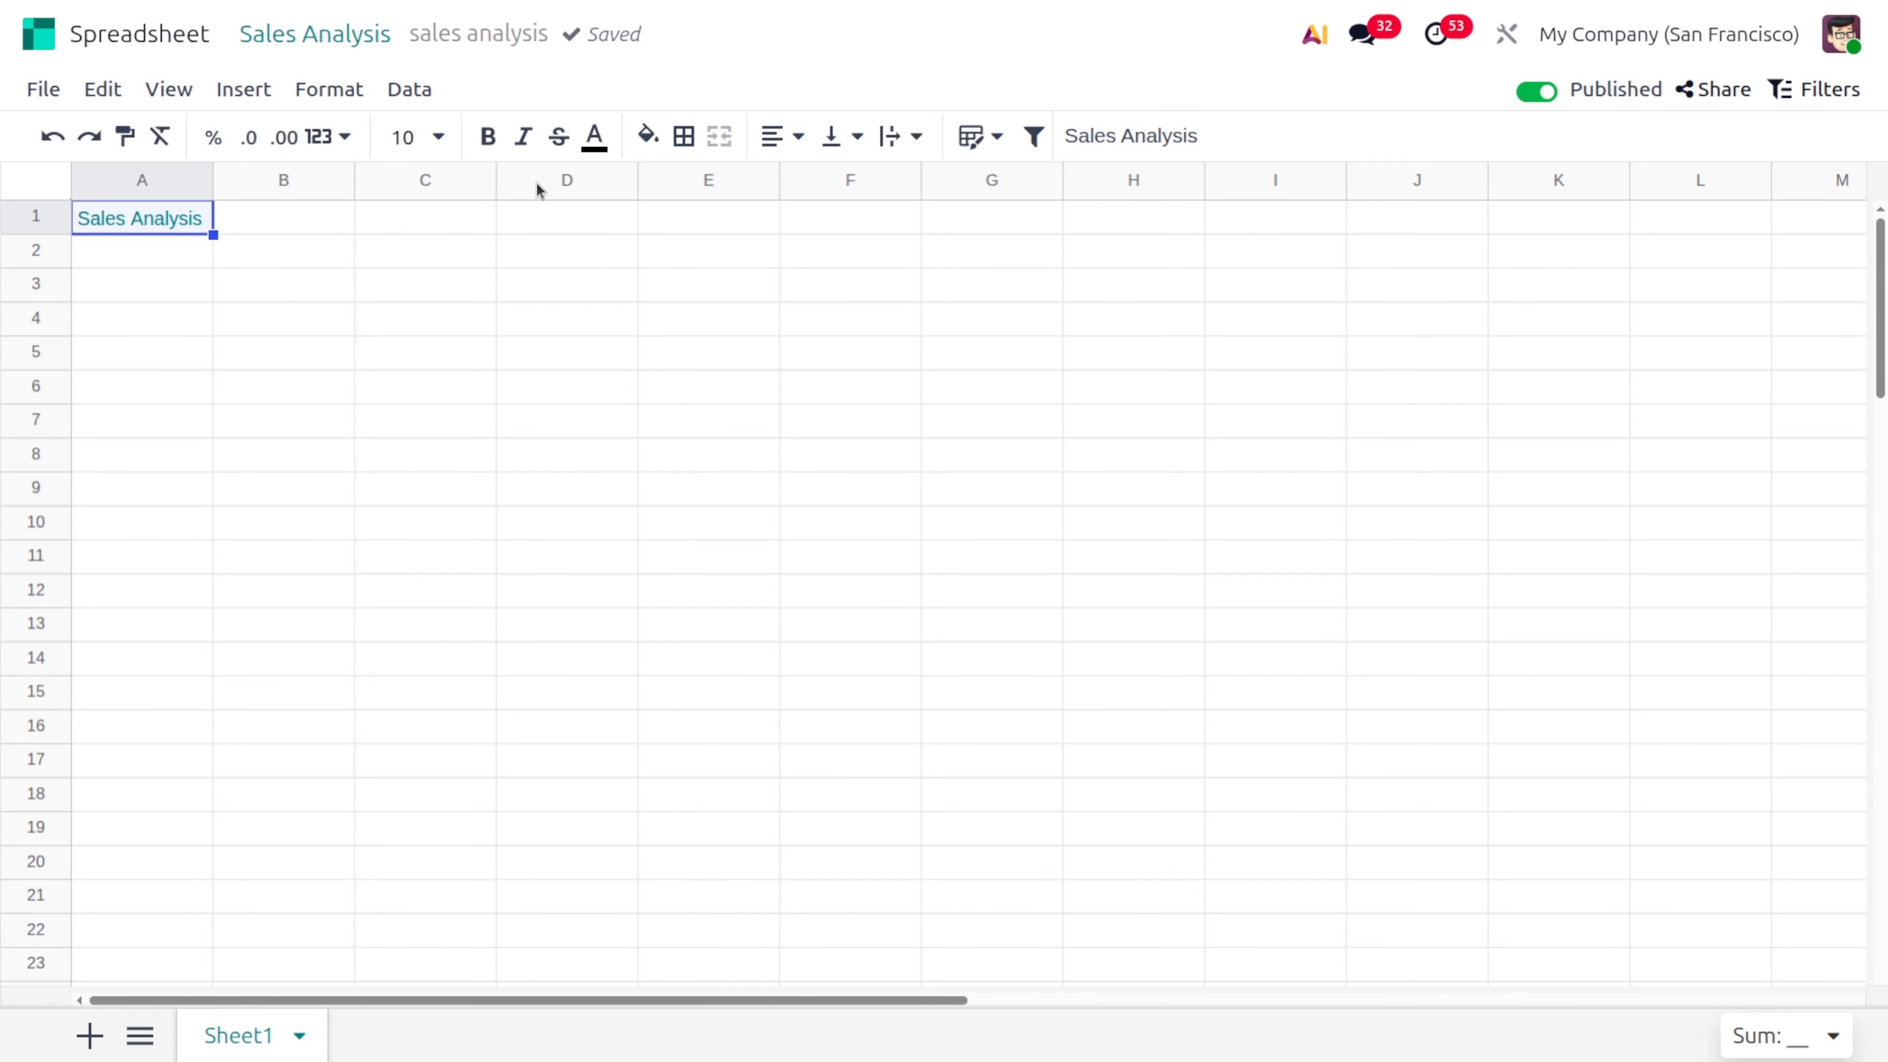
# Return to the Sales dashboard and examine its customer, category, sales team, salesperson, source and medium rankings
pyautogui.click(272, 39)
pyautogui.click(276, 39)
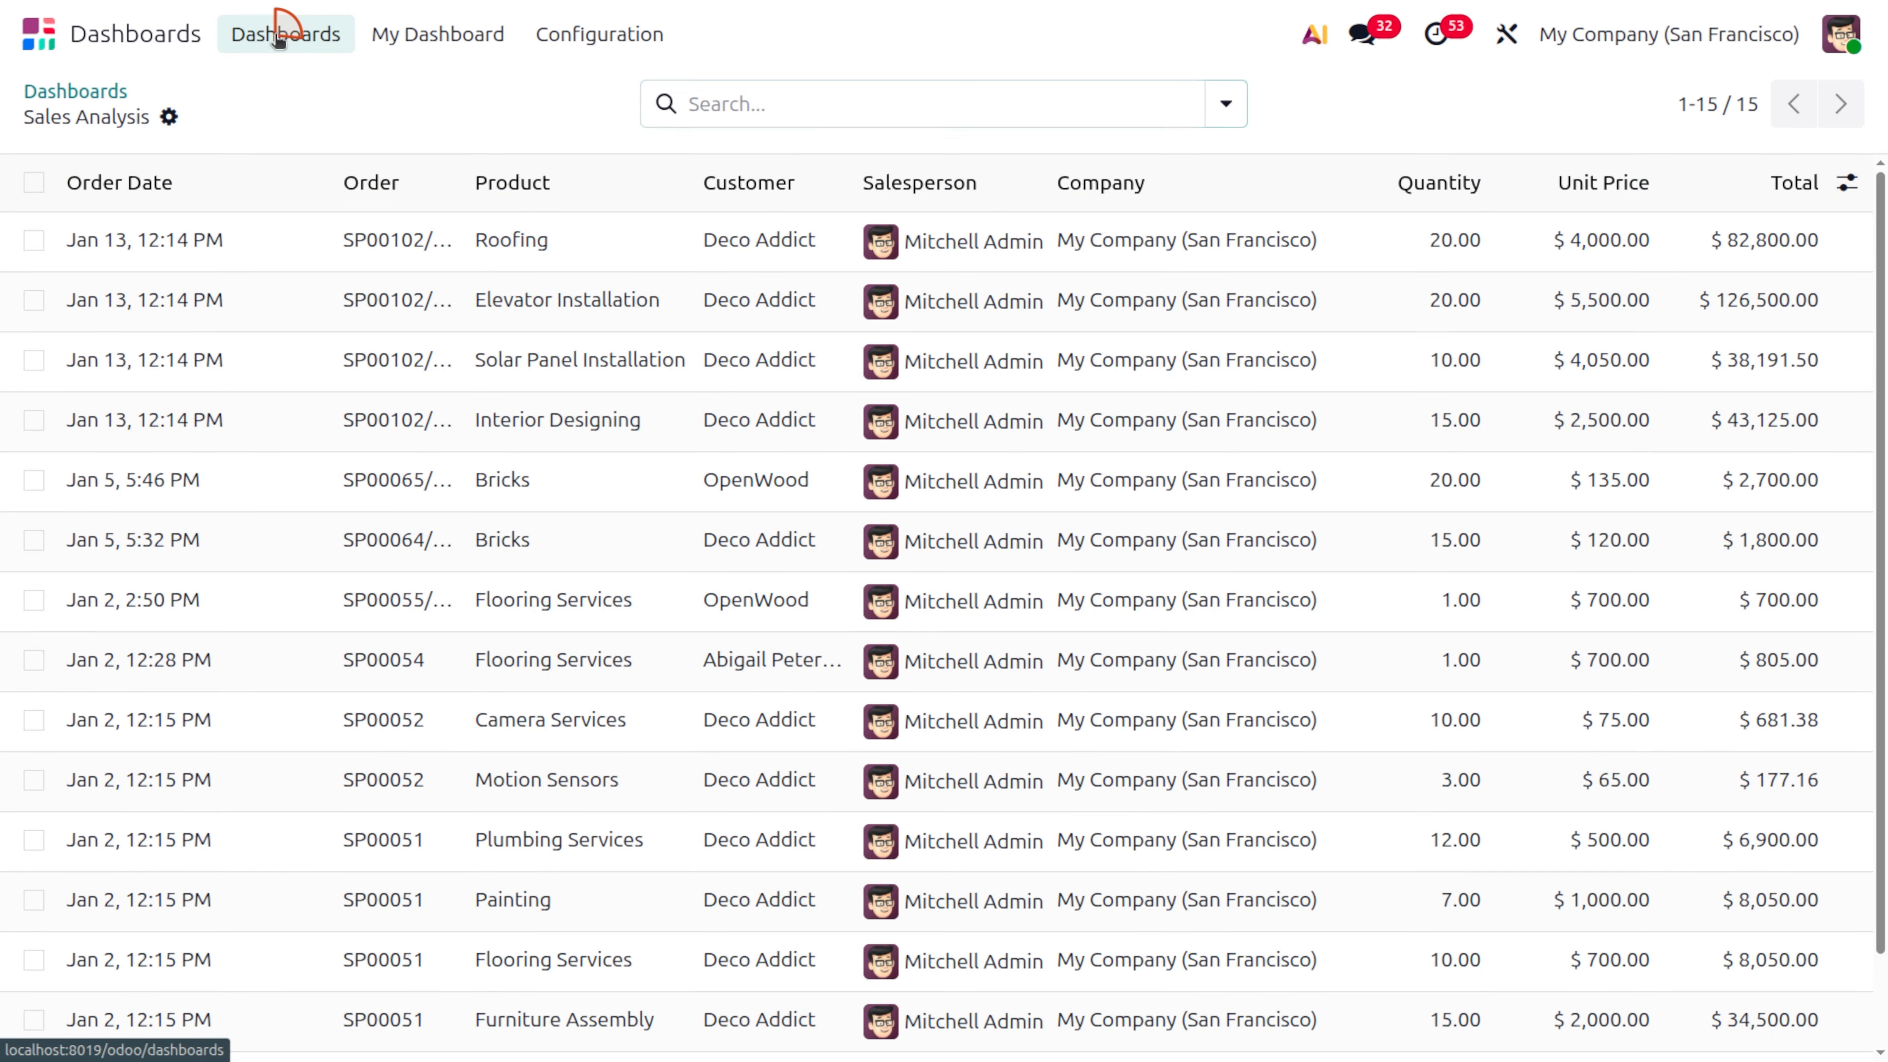
pyautogui.scroll(-4, 814, 686)
pyautogui.scroll(-10, 815, 686)
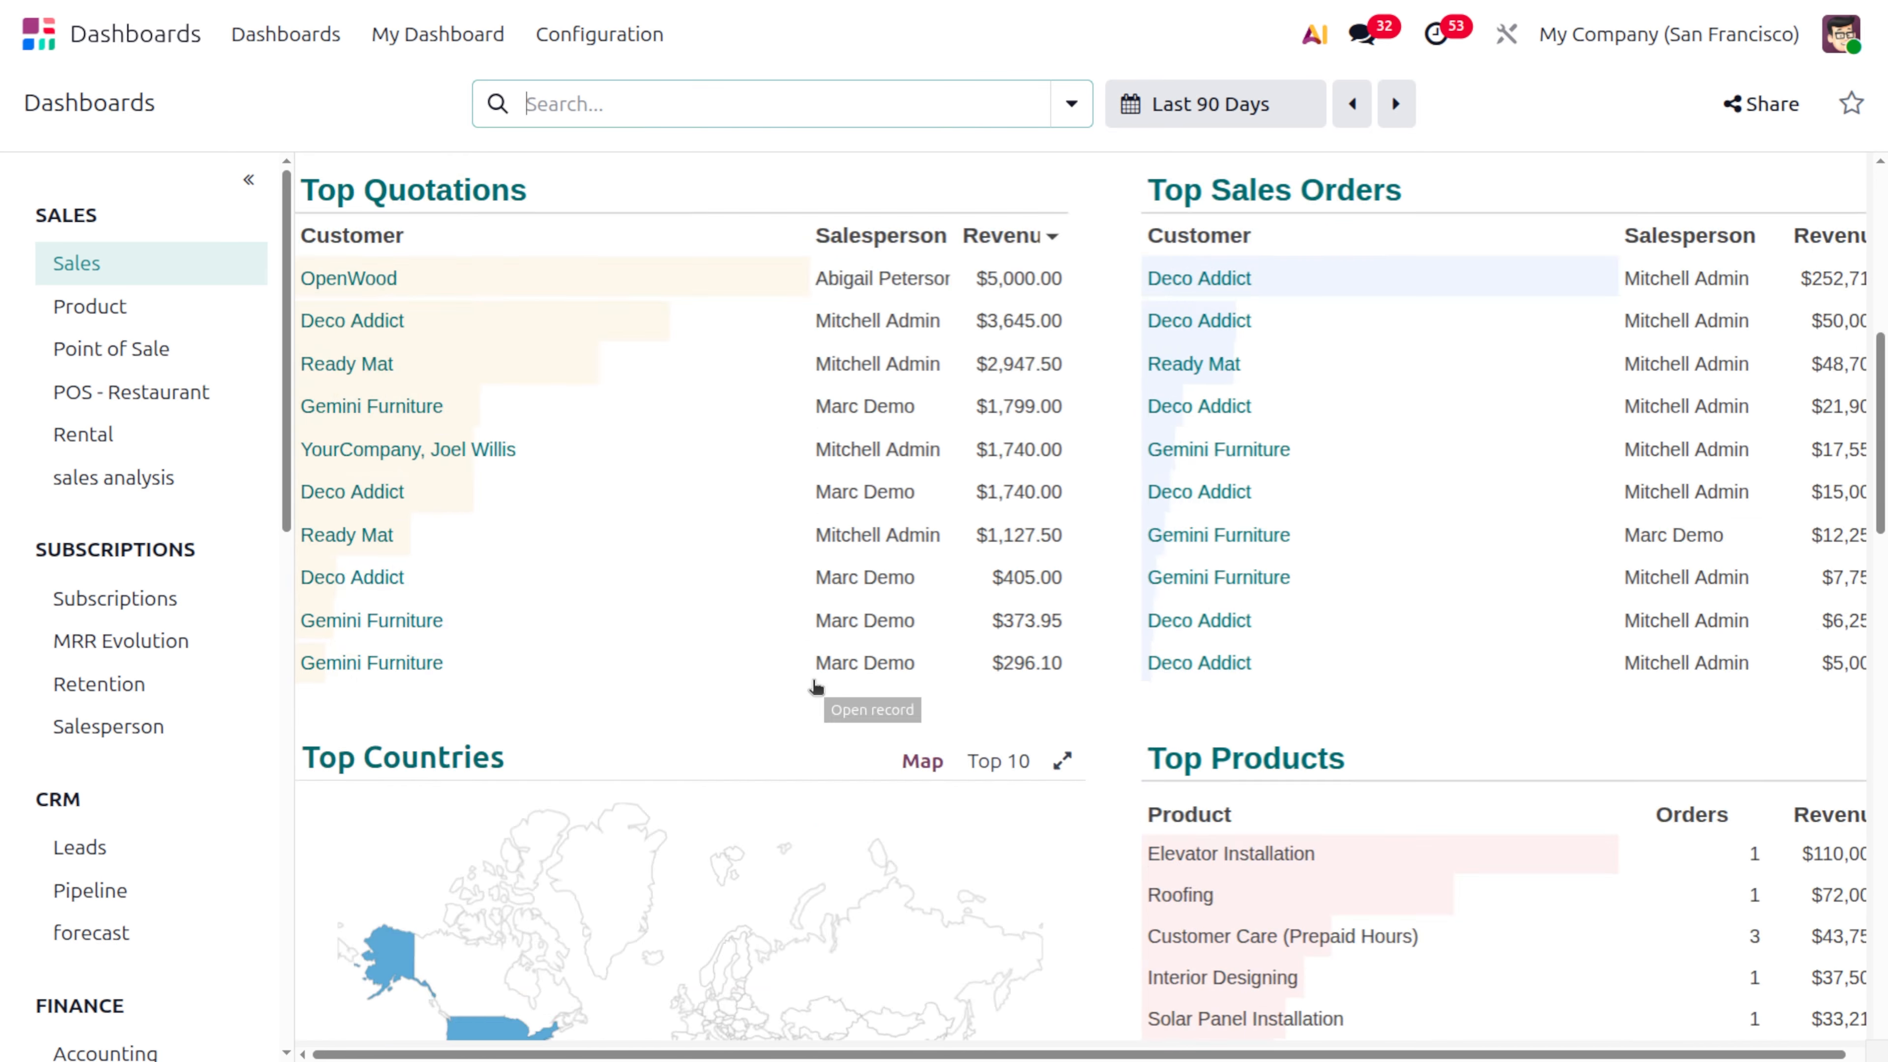
pyautogui.scroll(-1, 817, 687)
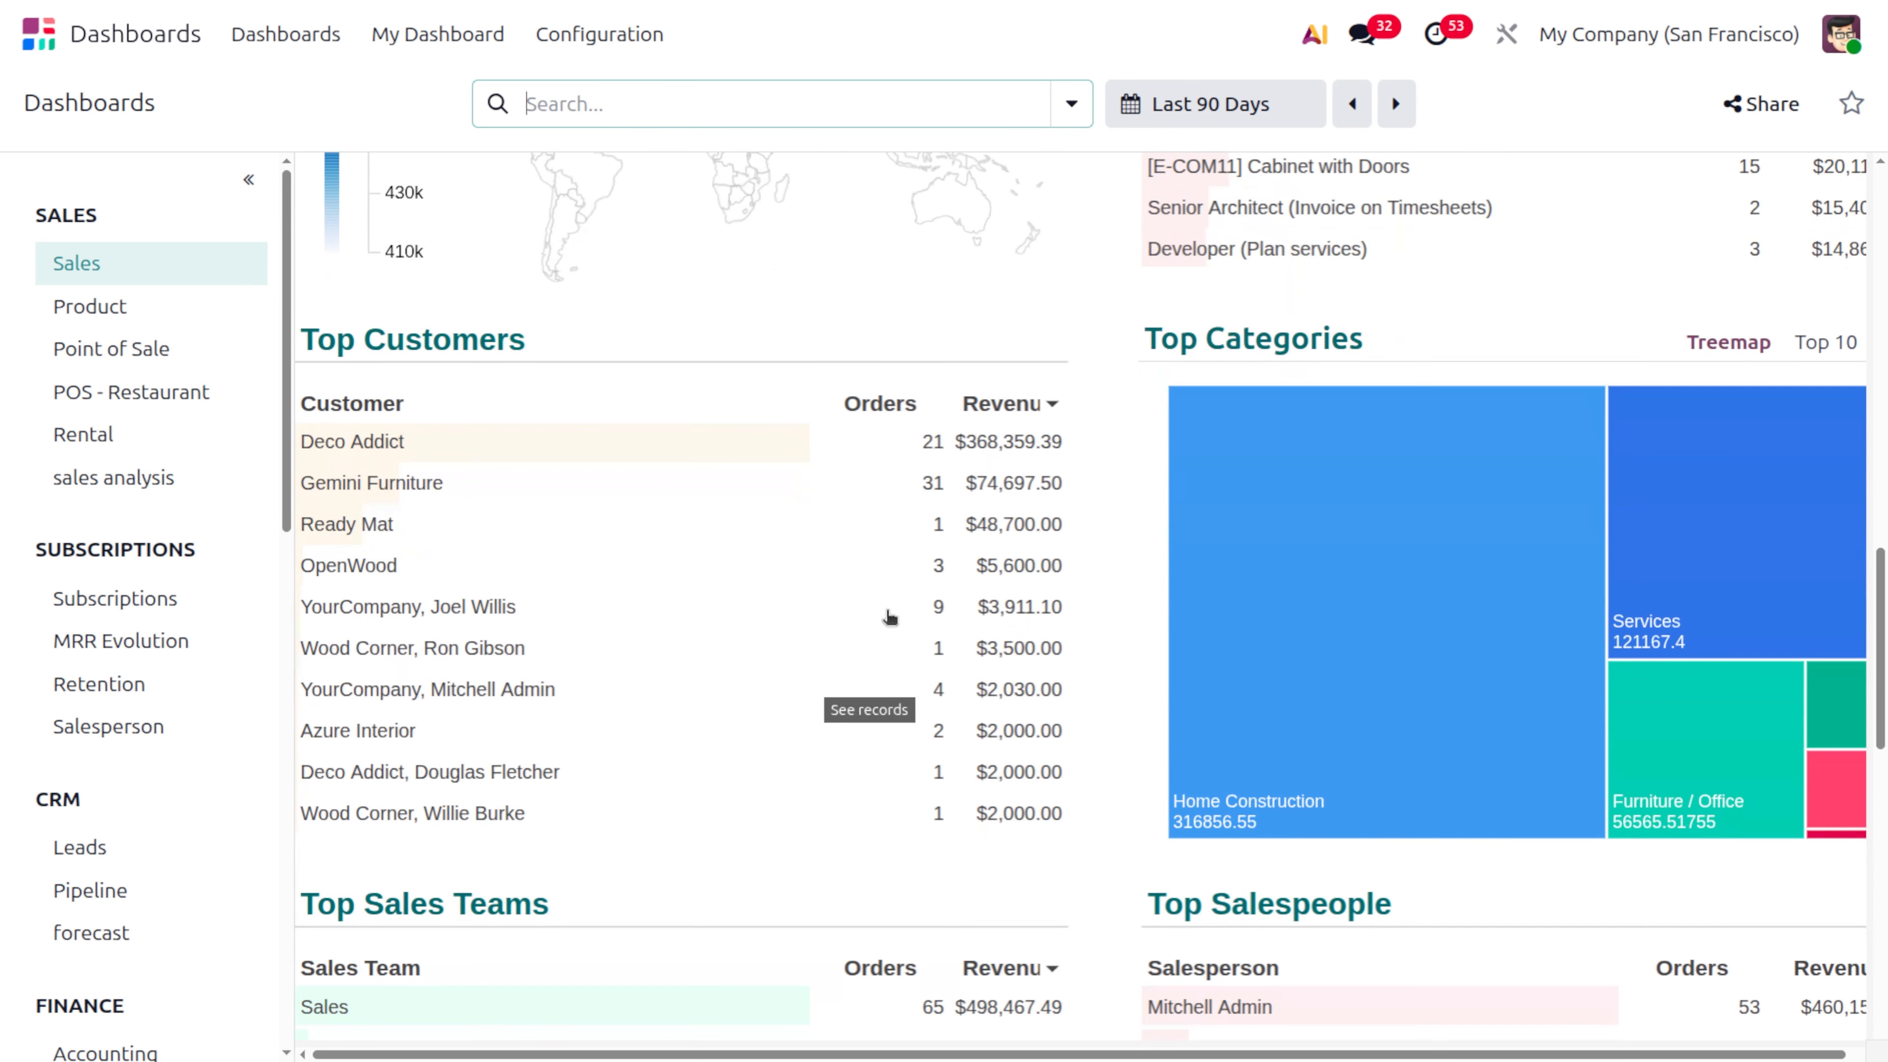
pyautogui.hscroll(1, 1809, 461)
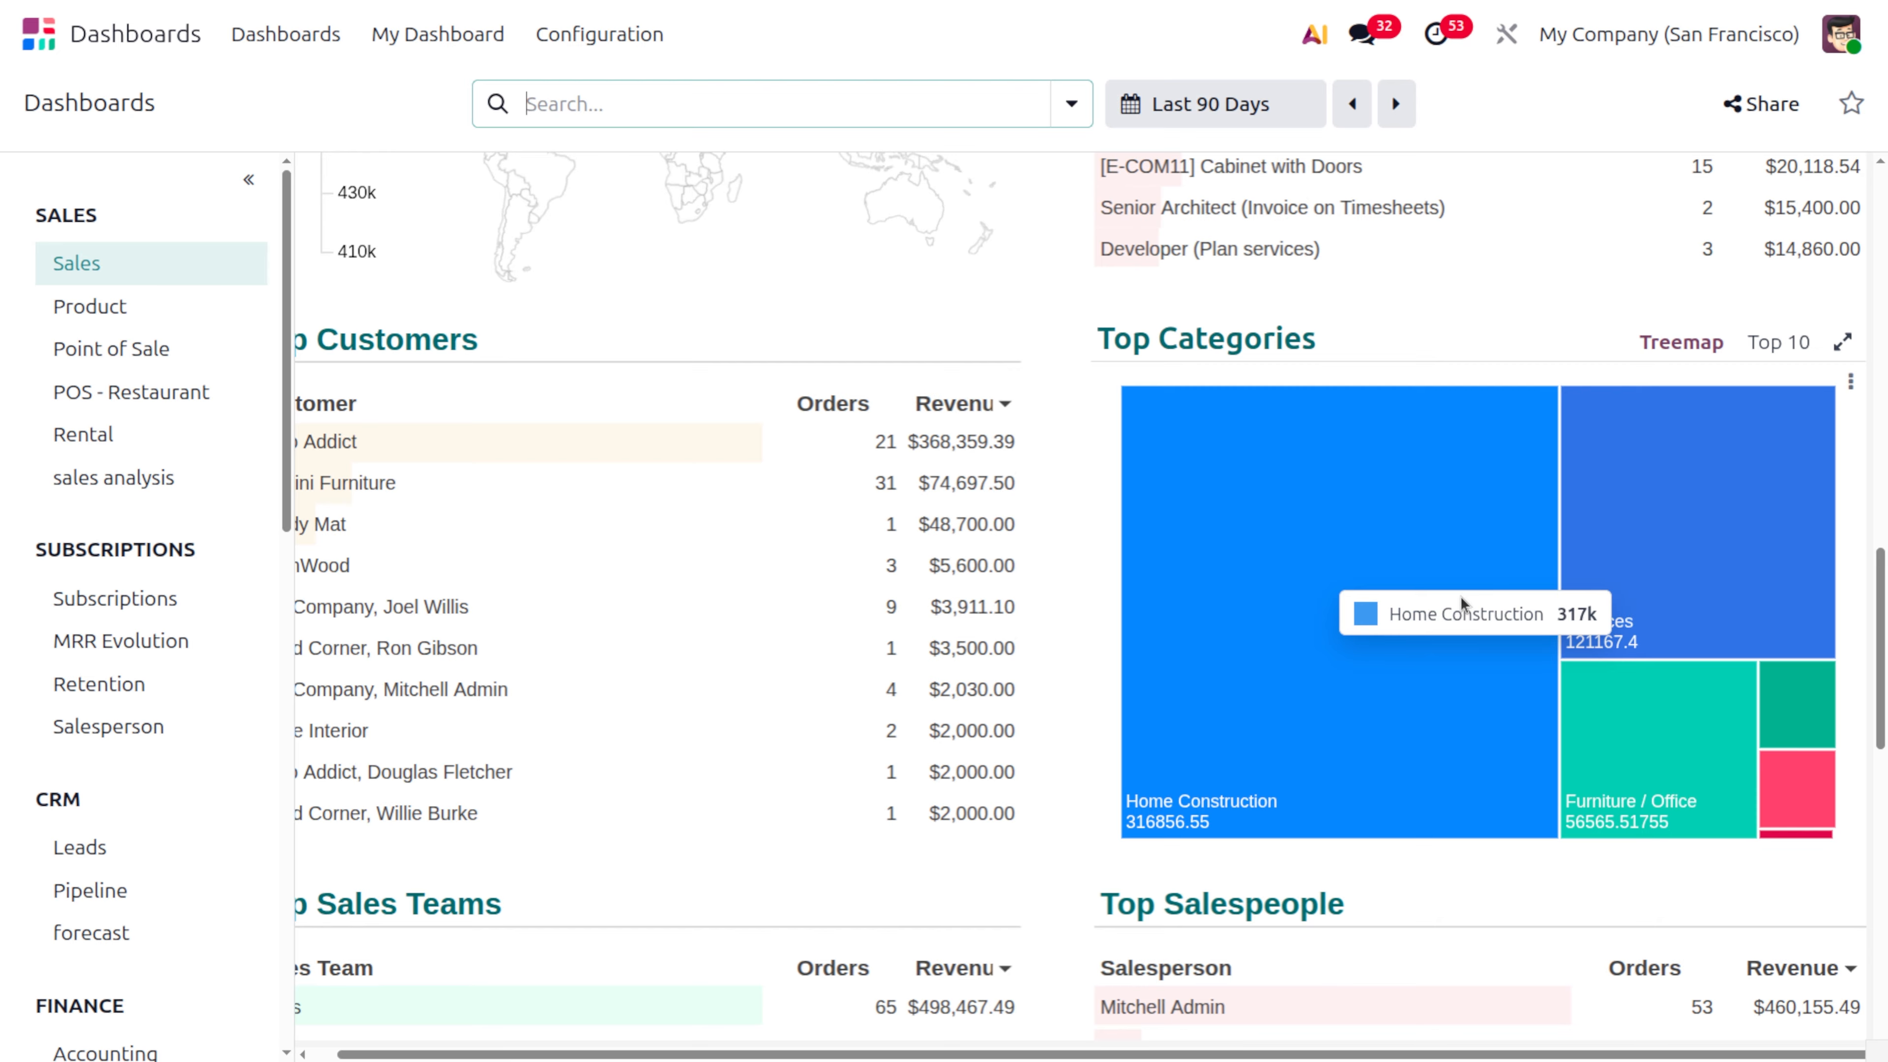
pyautogui.scroll(-12, 1460, 596)
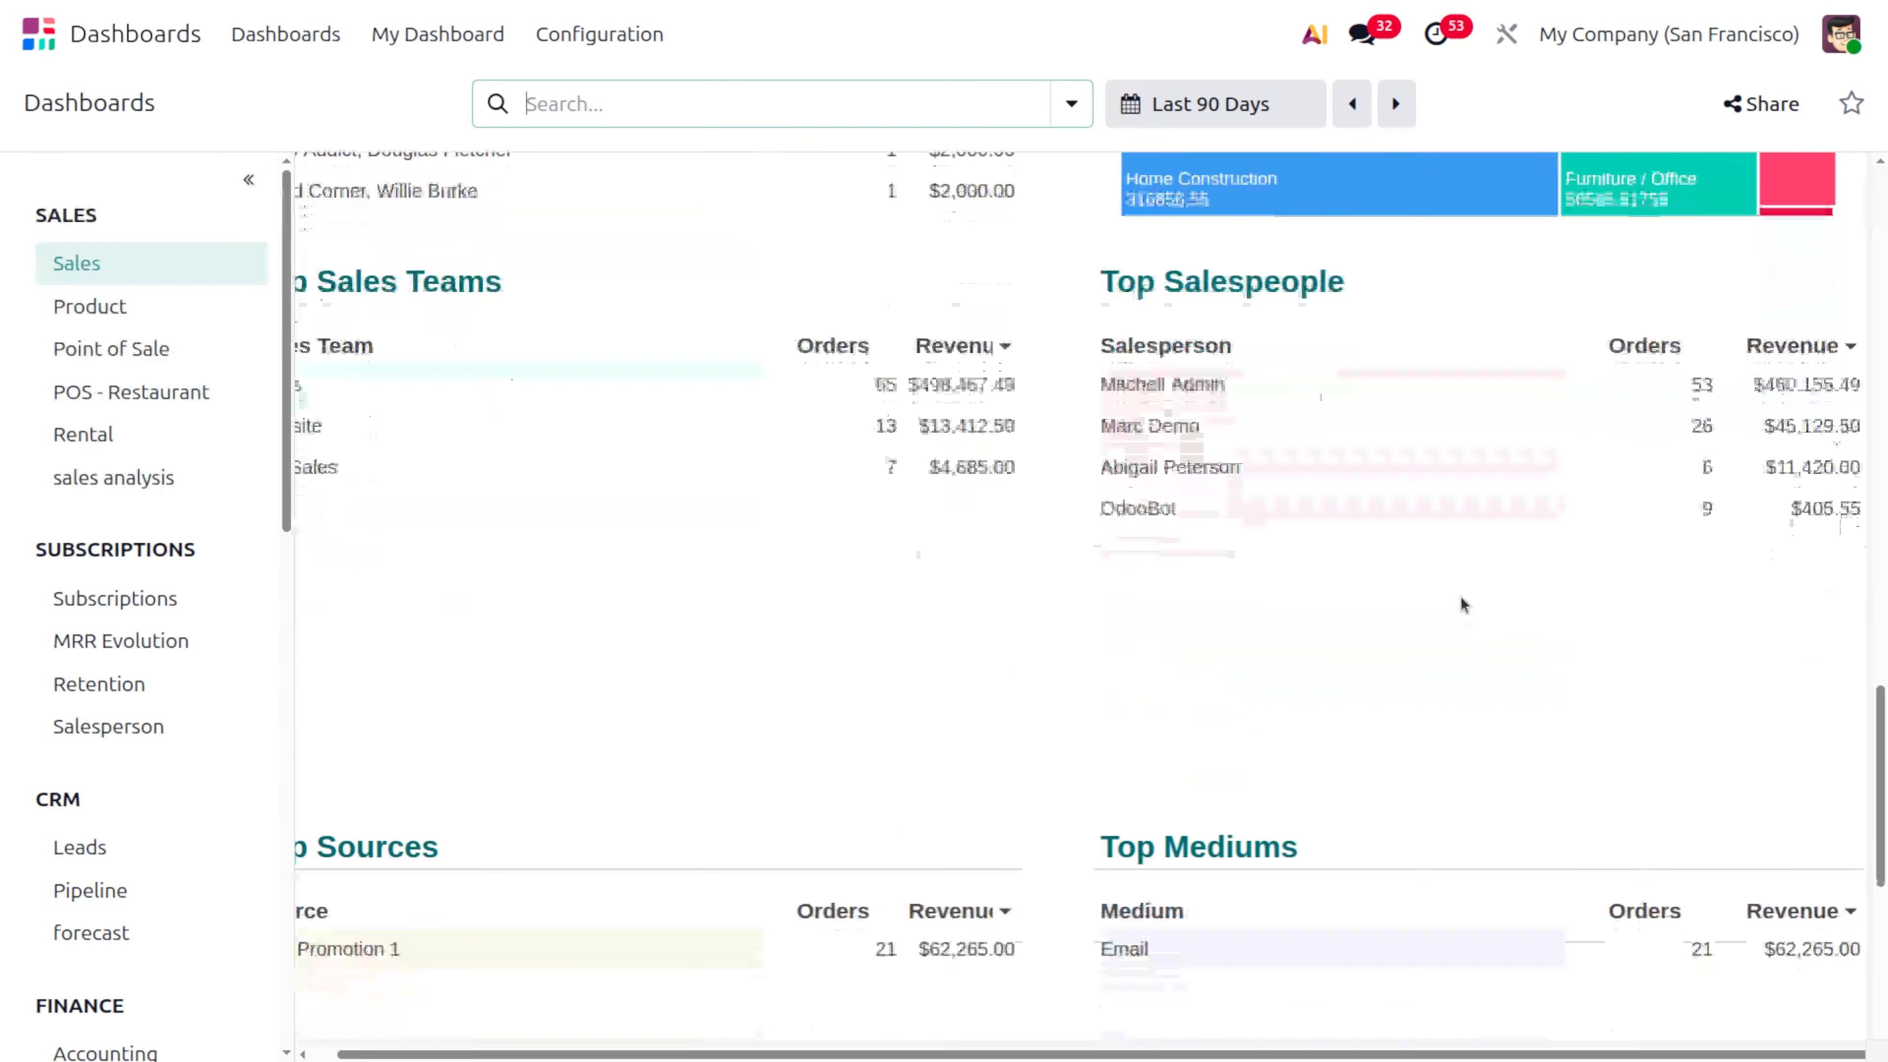
pyautogui.hscroll(-1, 1461, 596)
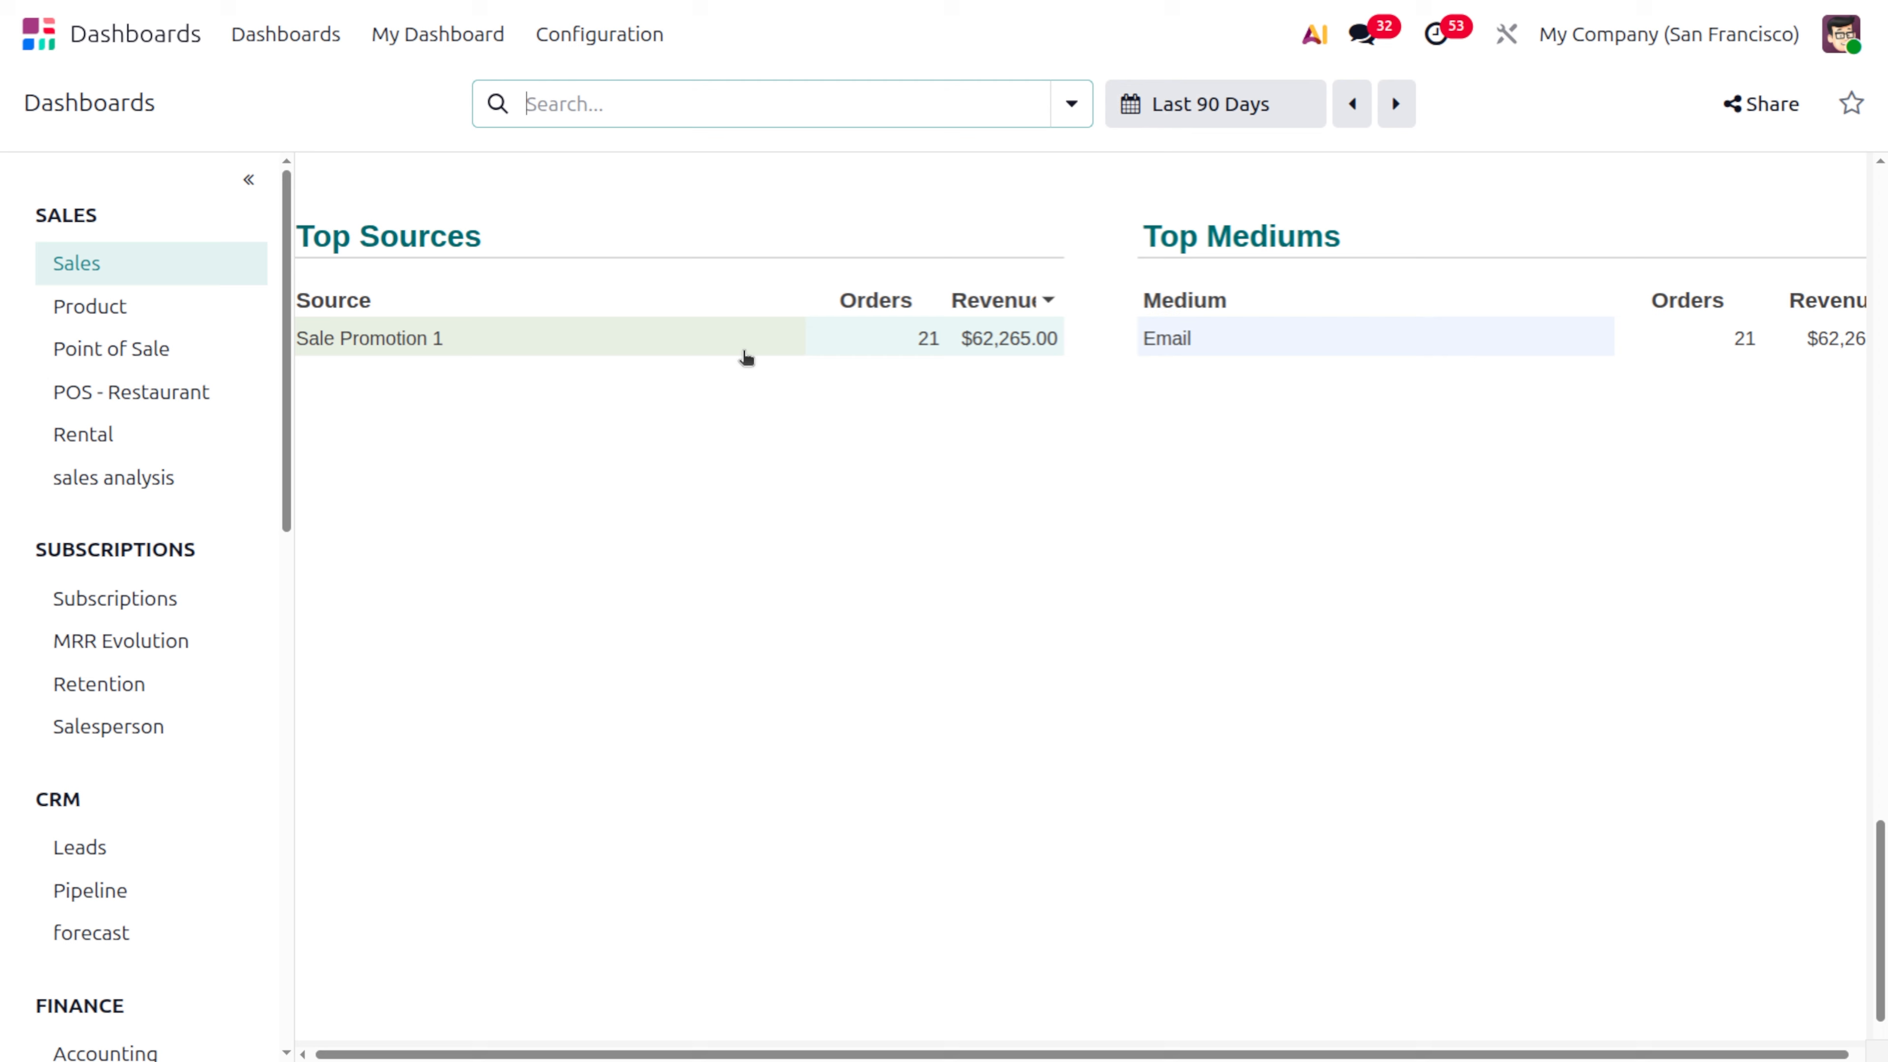
pyautogui.scroll(15, 746, 357)
pyautogui.scroll(10, 745, 357)
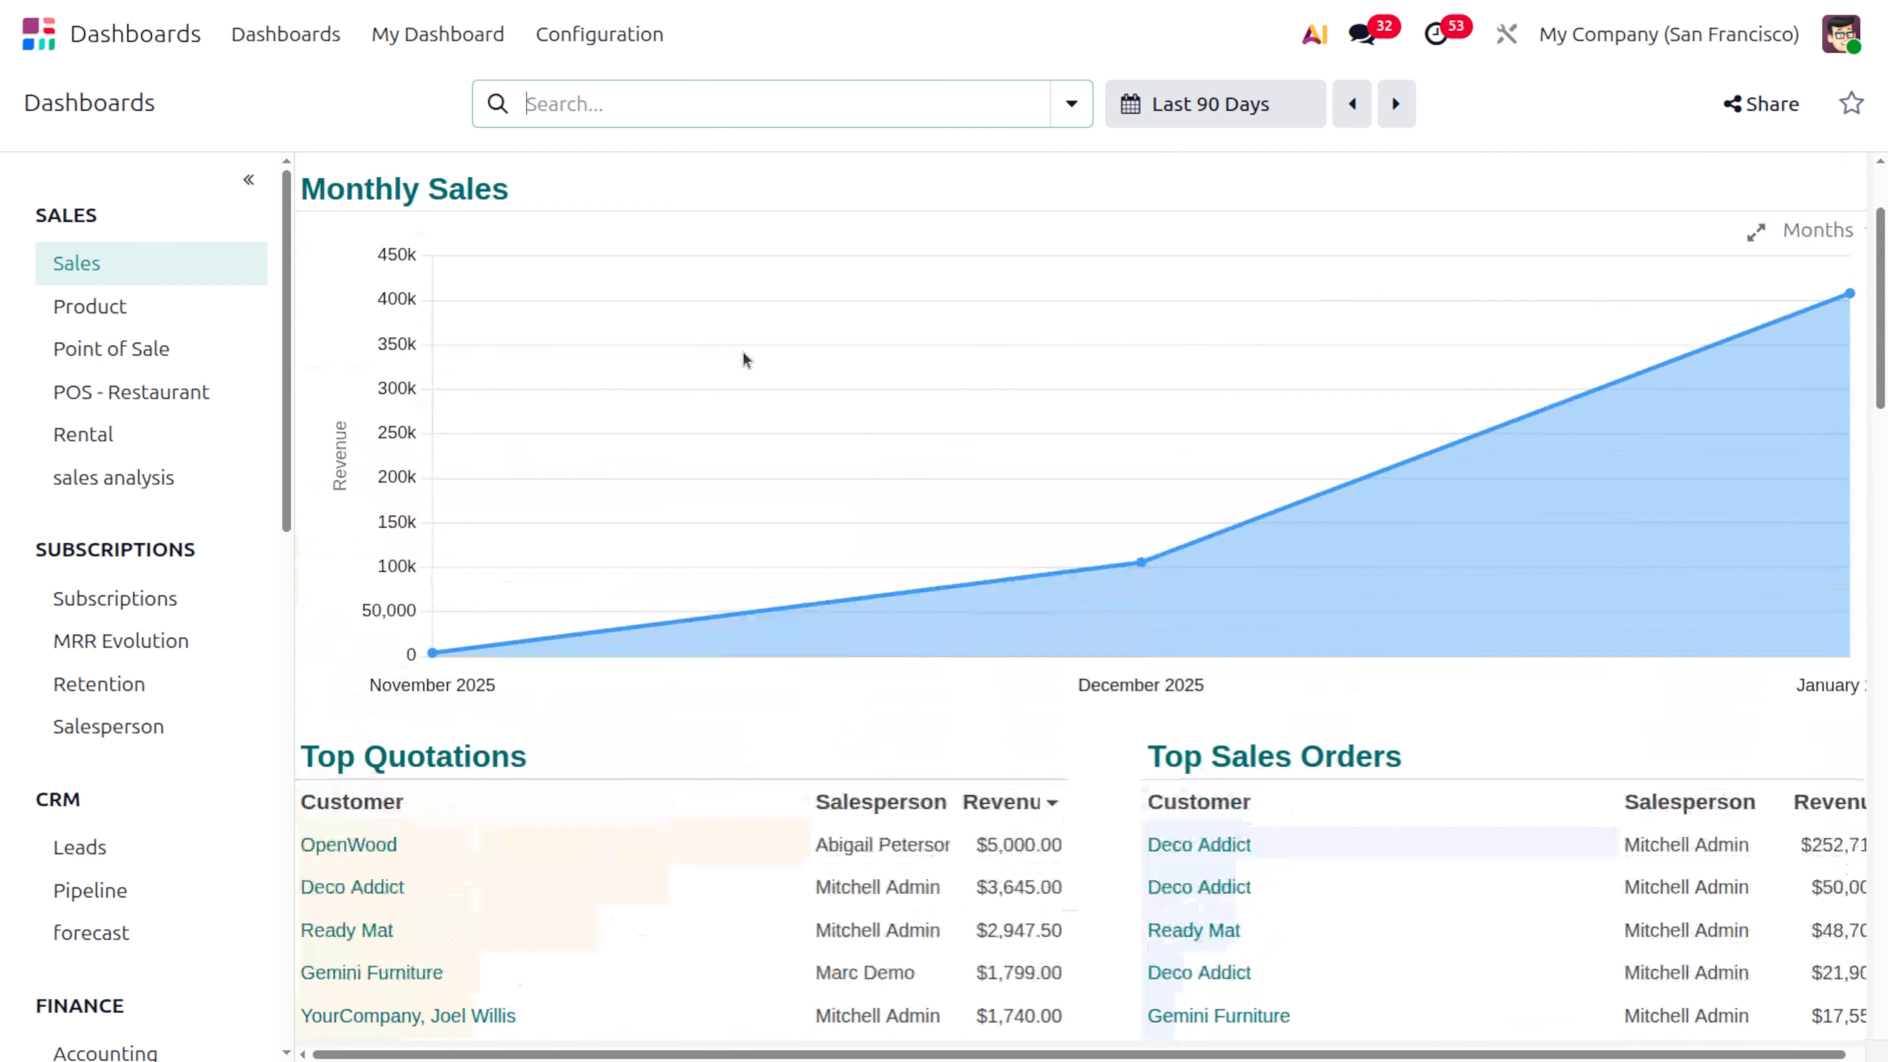
# Open the records behind the Quotations scorecard and add them to the personal dashboard as "Quotations"
pyautogui.click(414, 195)
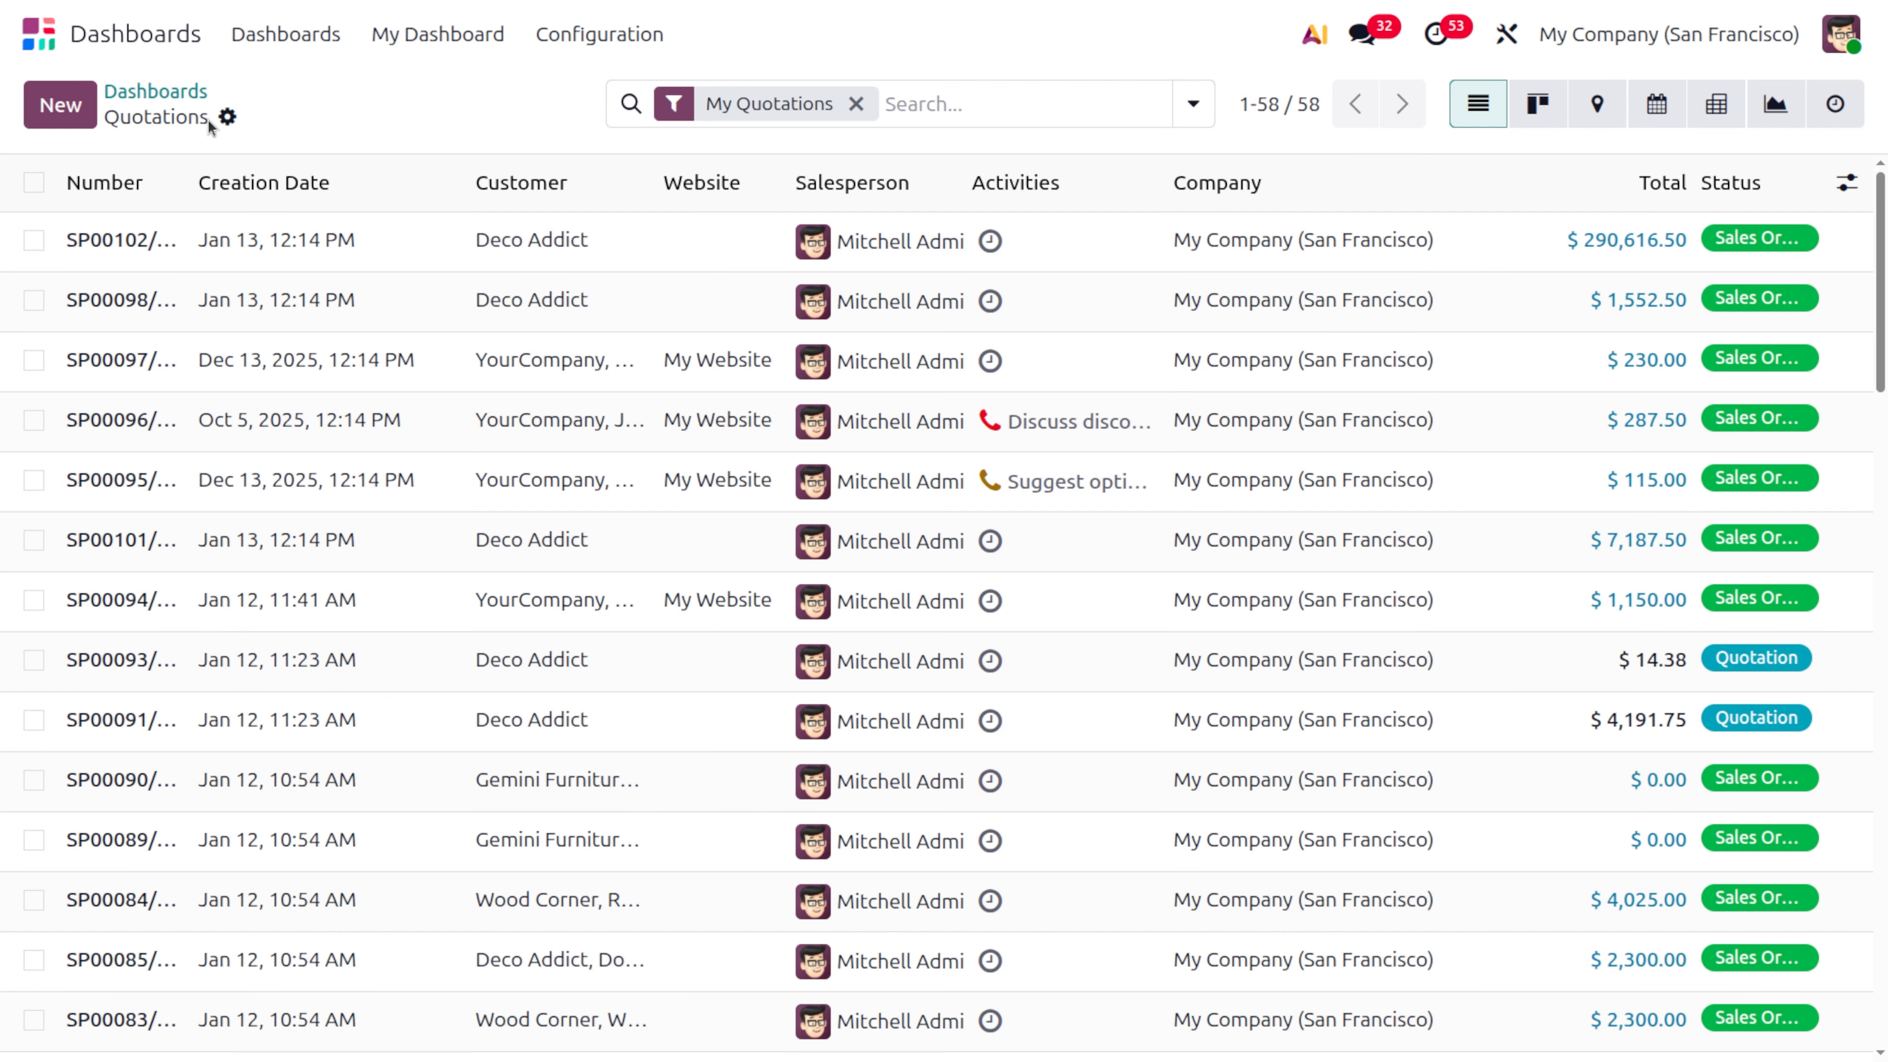
pyautogui.click(228, 116)
pyautogui.click(349, 330)
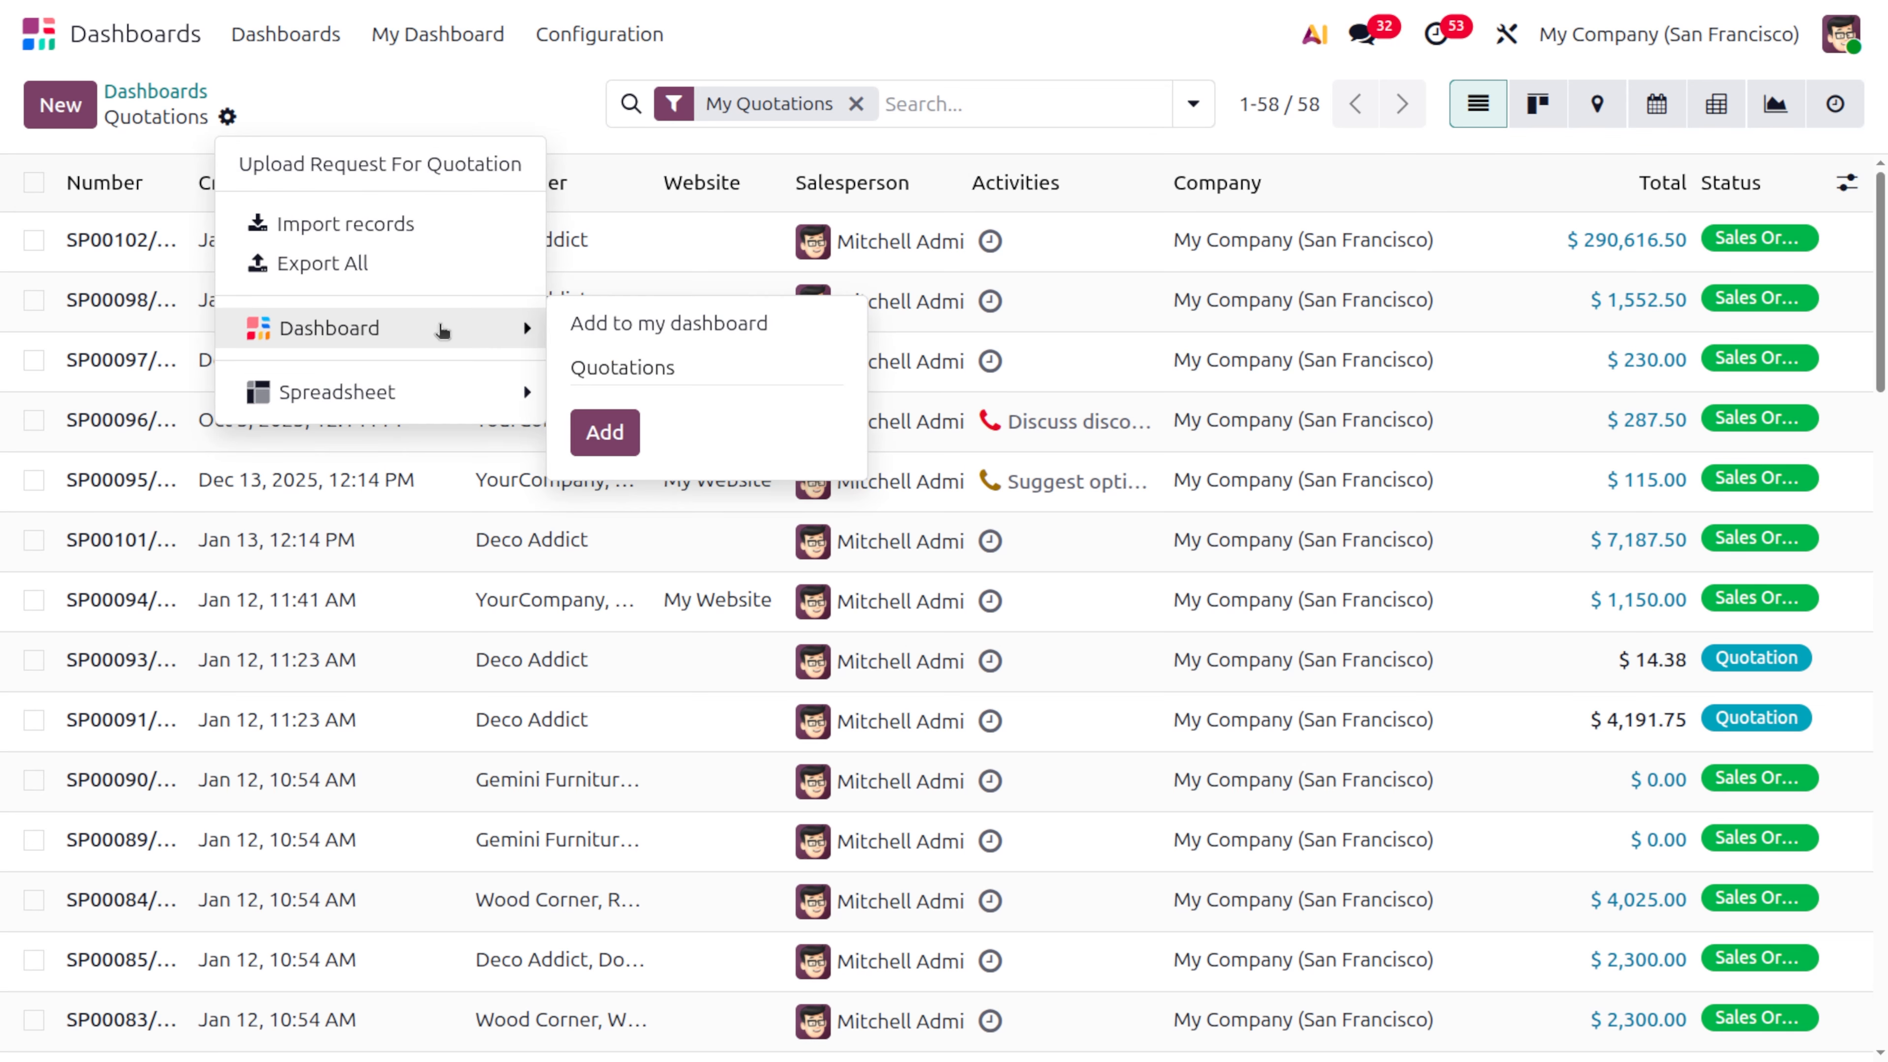
pyautogui.click(623, 328)
pyautogui.click(627, 428)
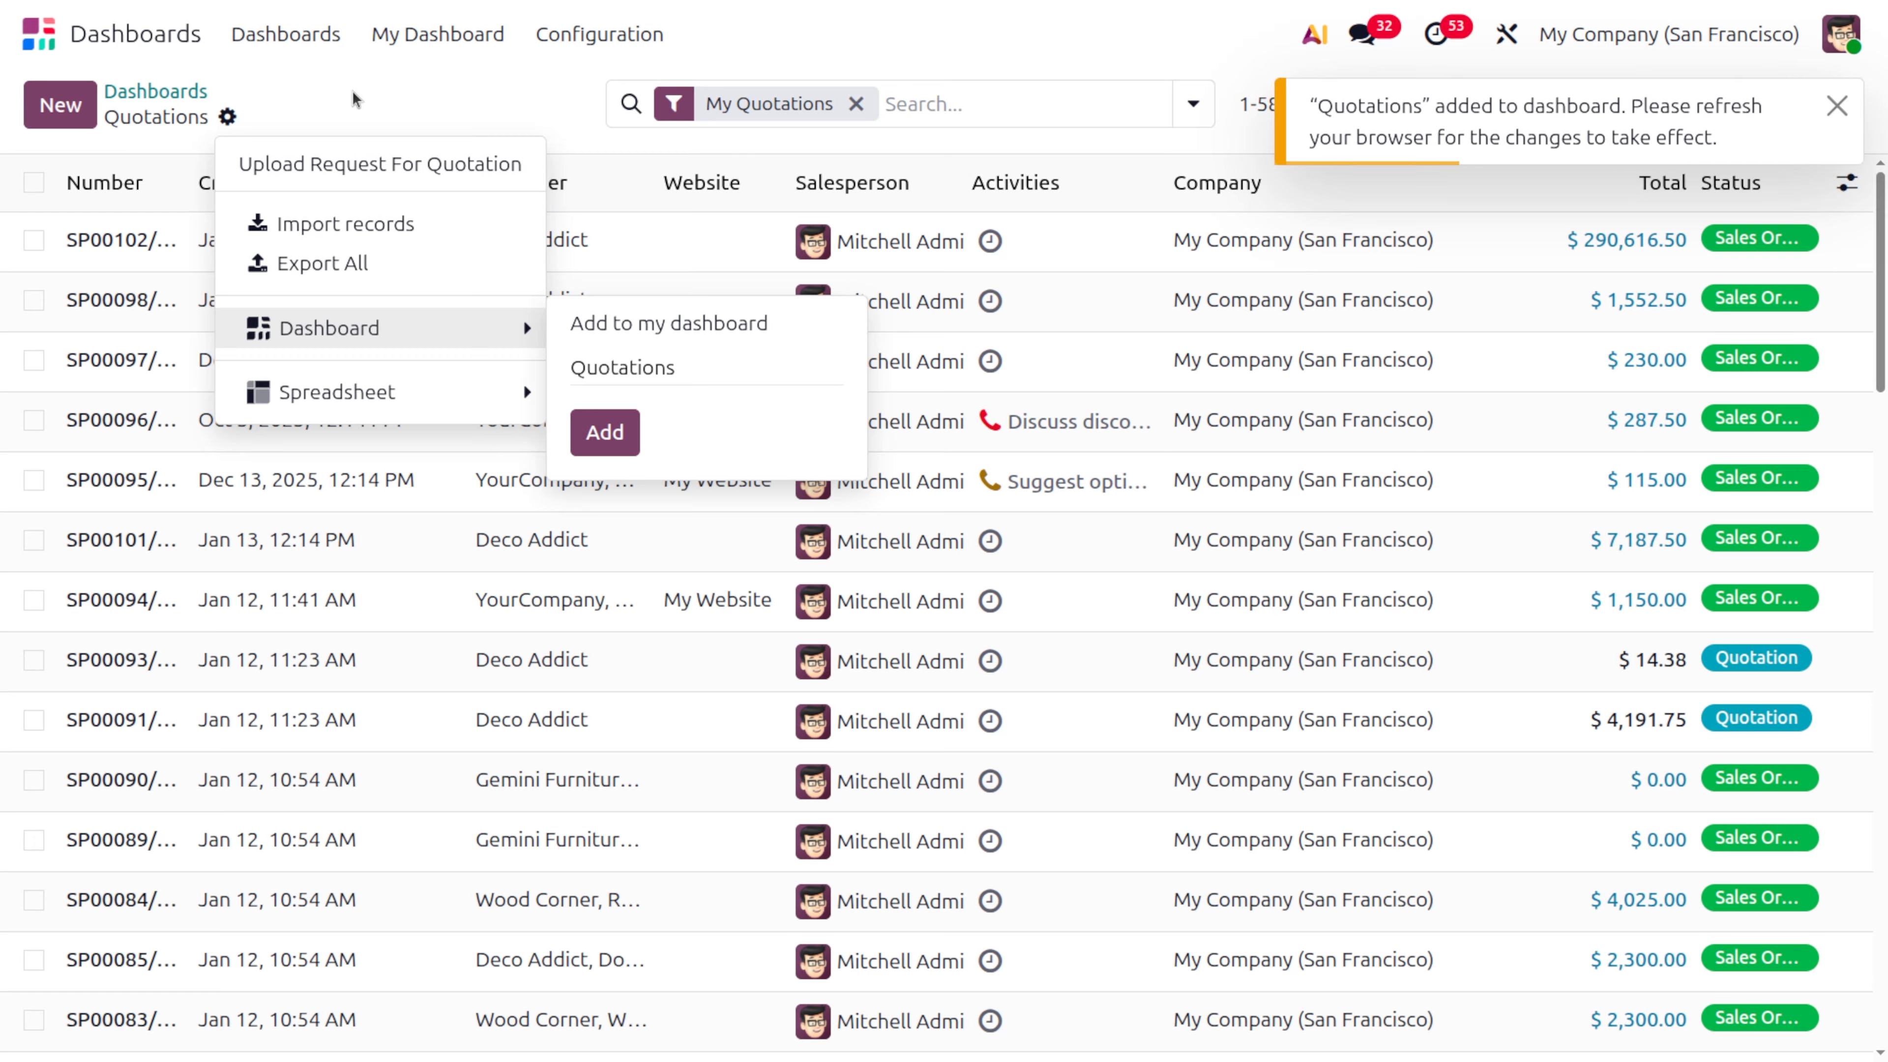
# Refresh the page and open My Dashboard to view the added Quotations list
pyautogui.press('F5')
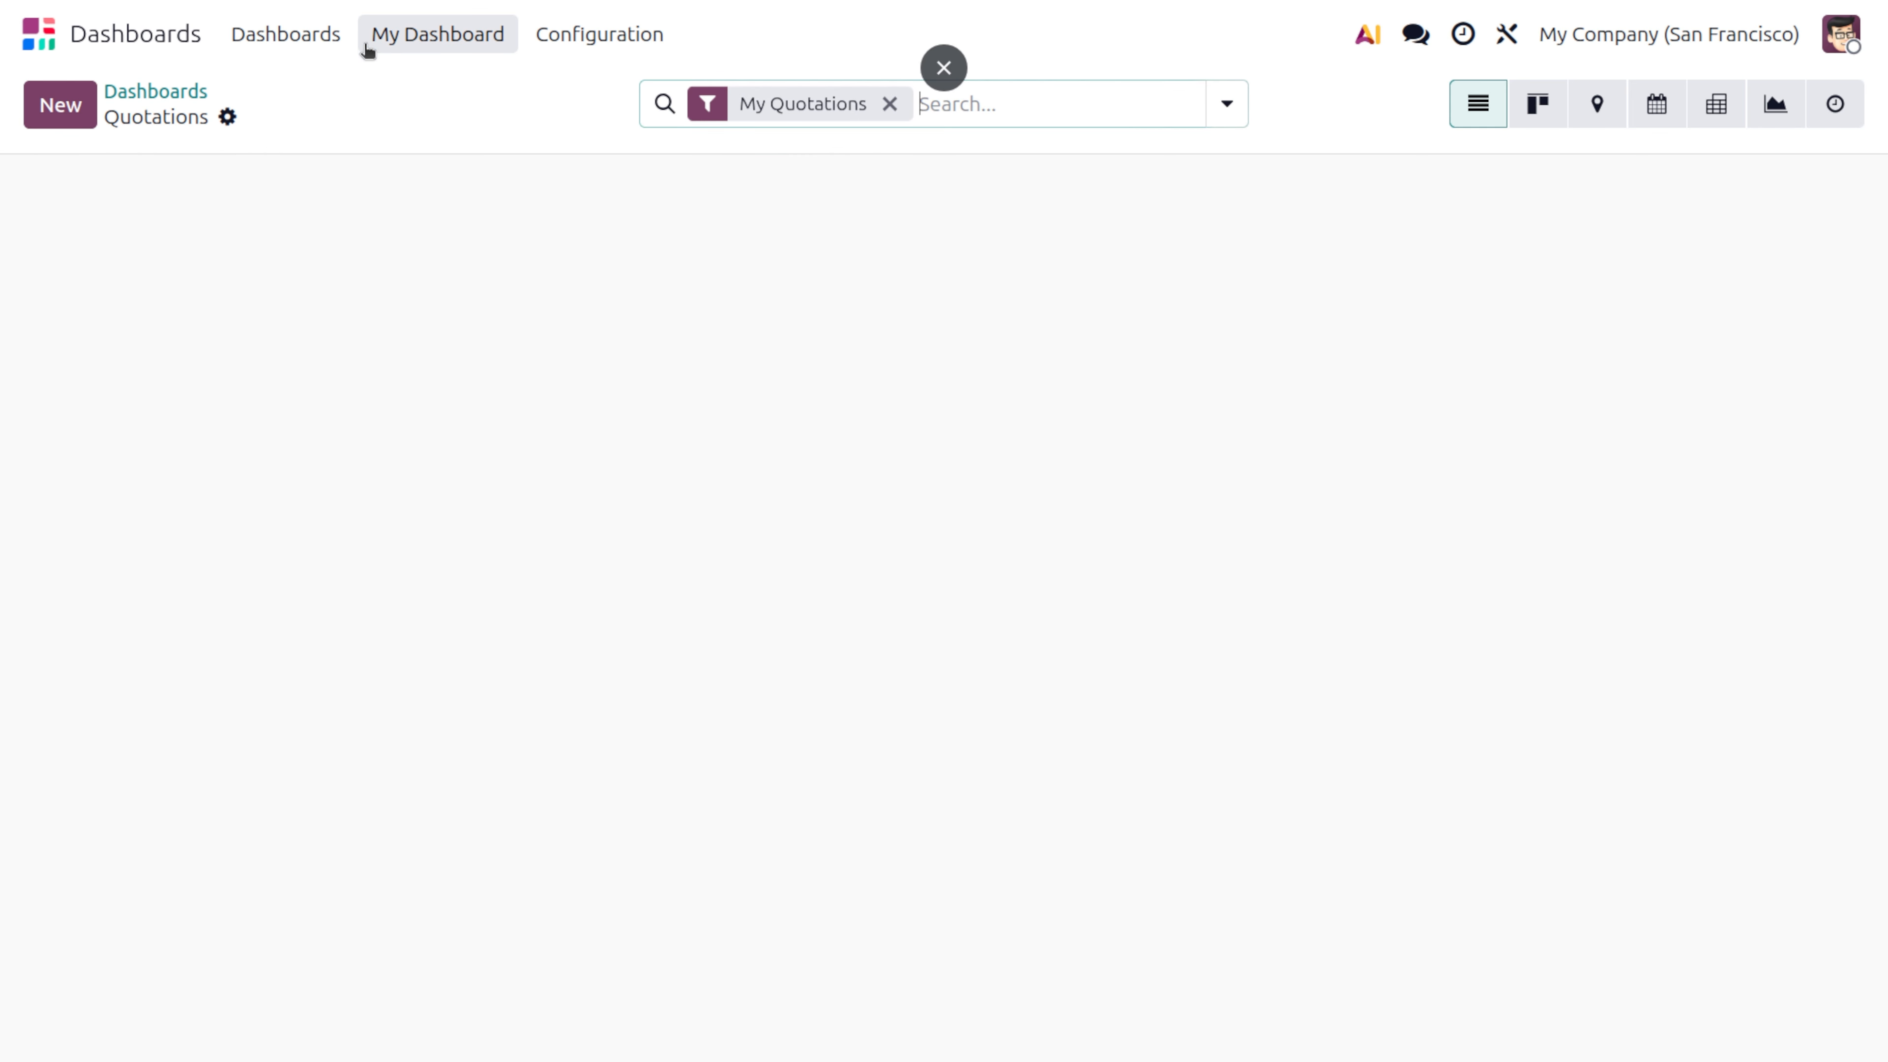
pyautogui.click(393, 42)
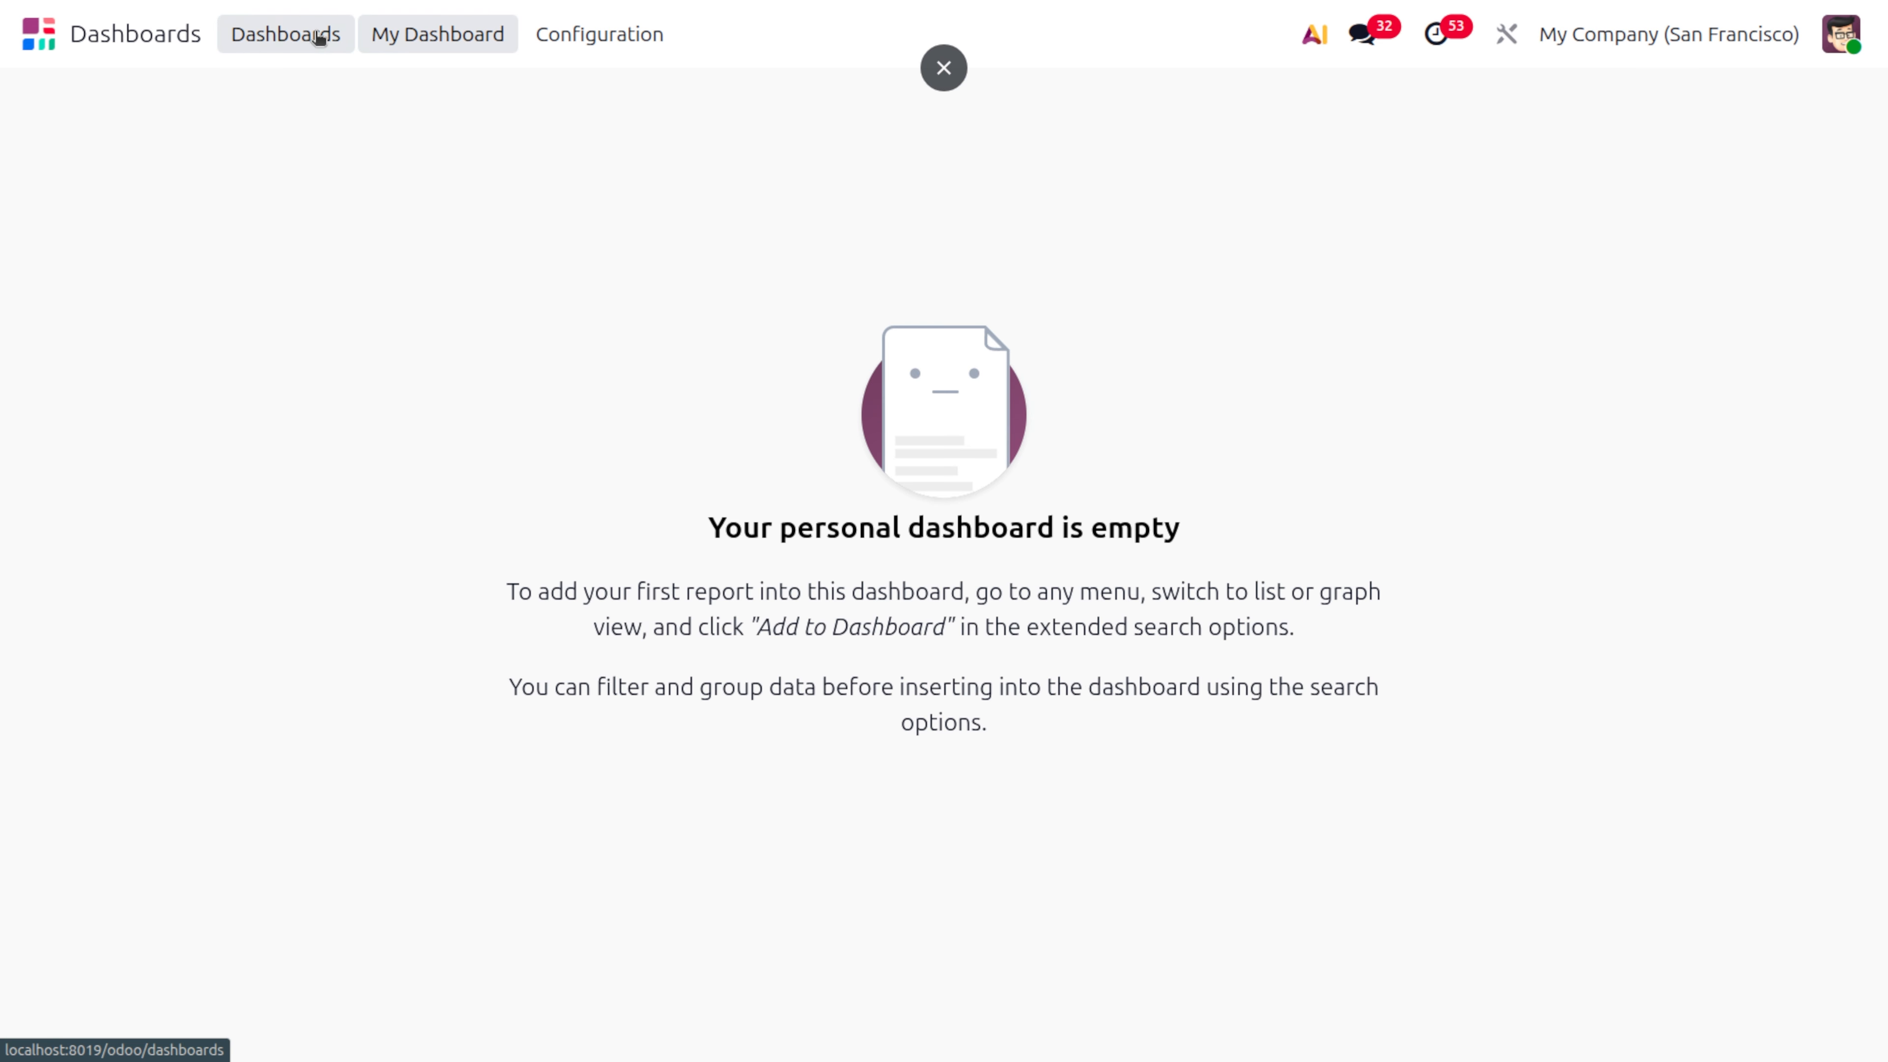
pyautogui.click(316, 37)
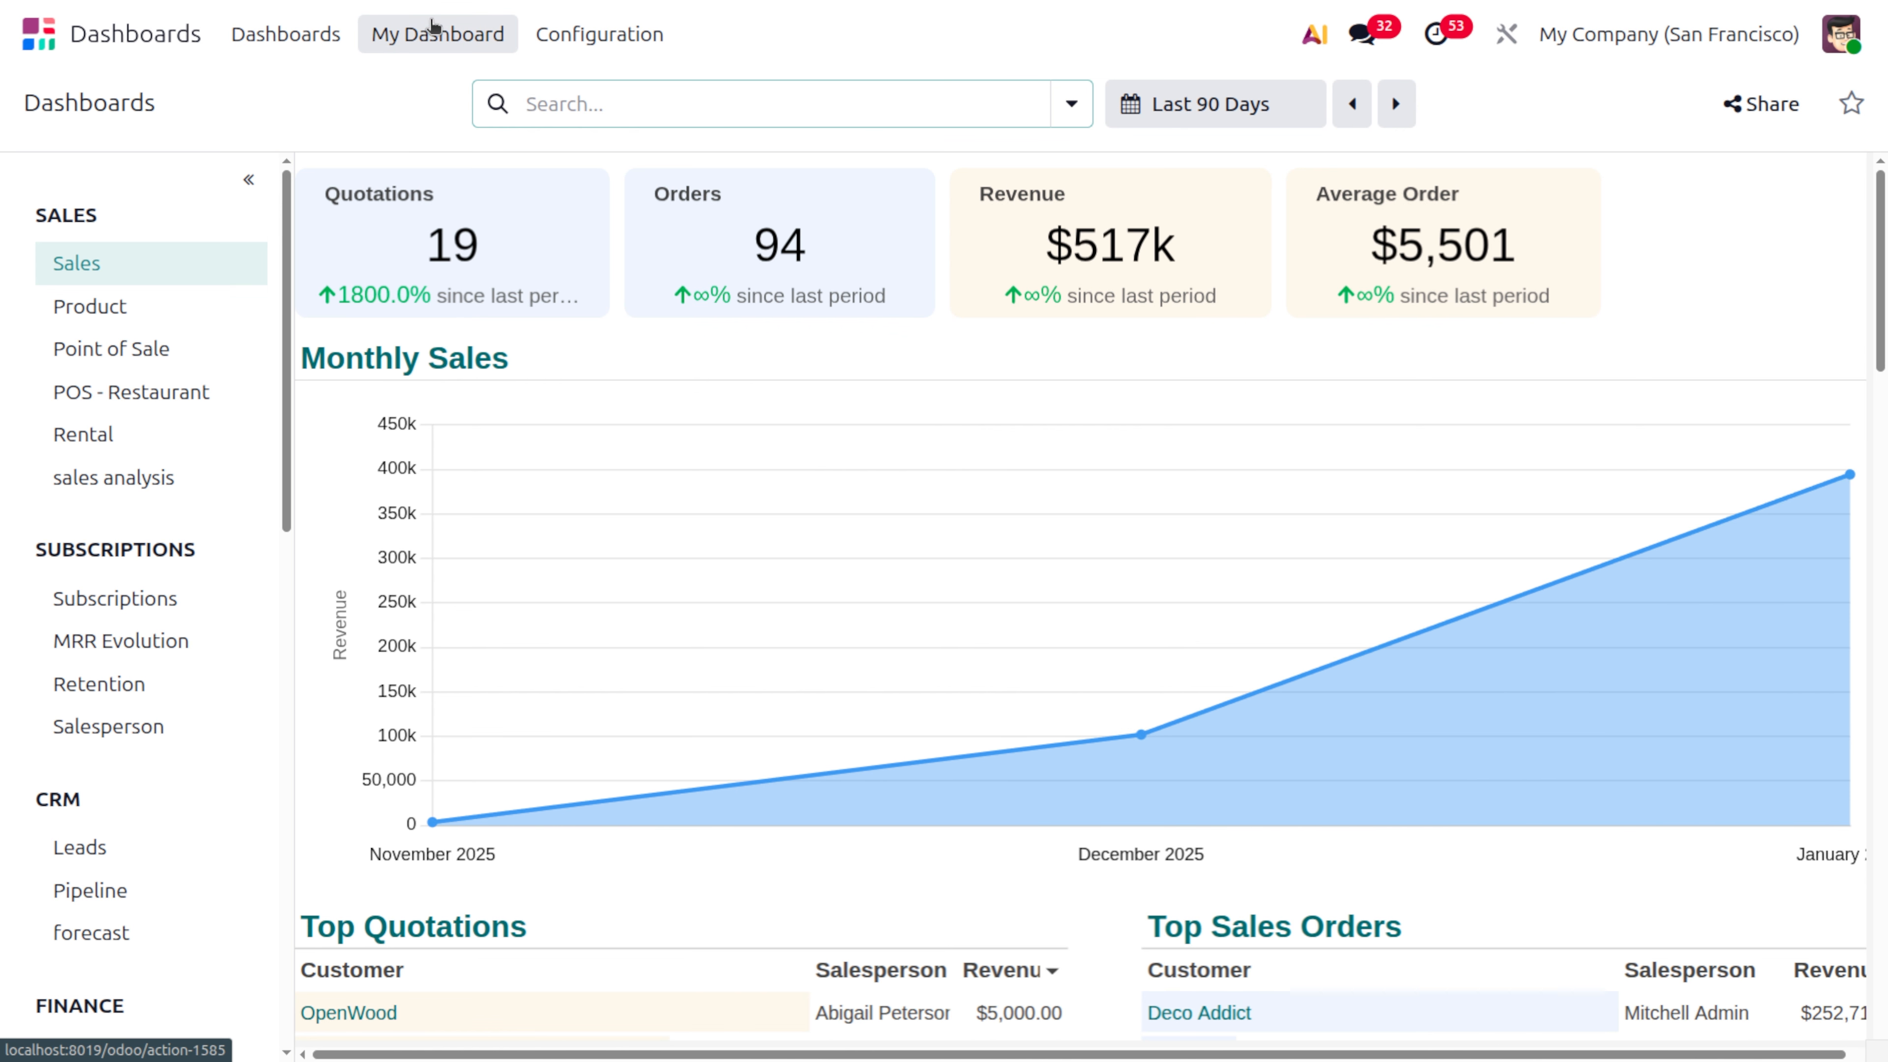
pyautogui.click(431, 23)
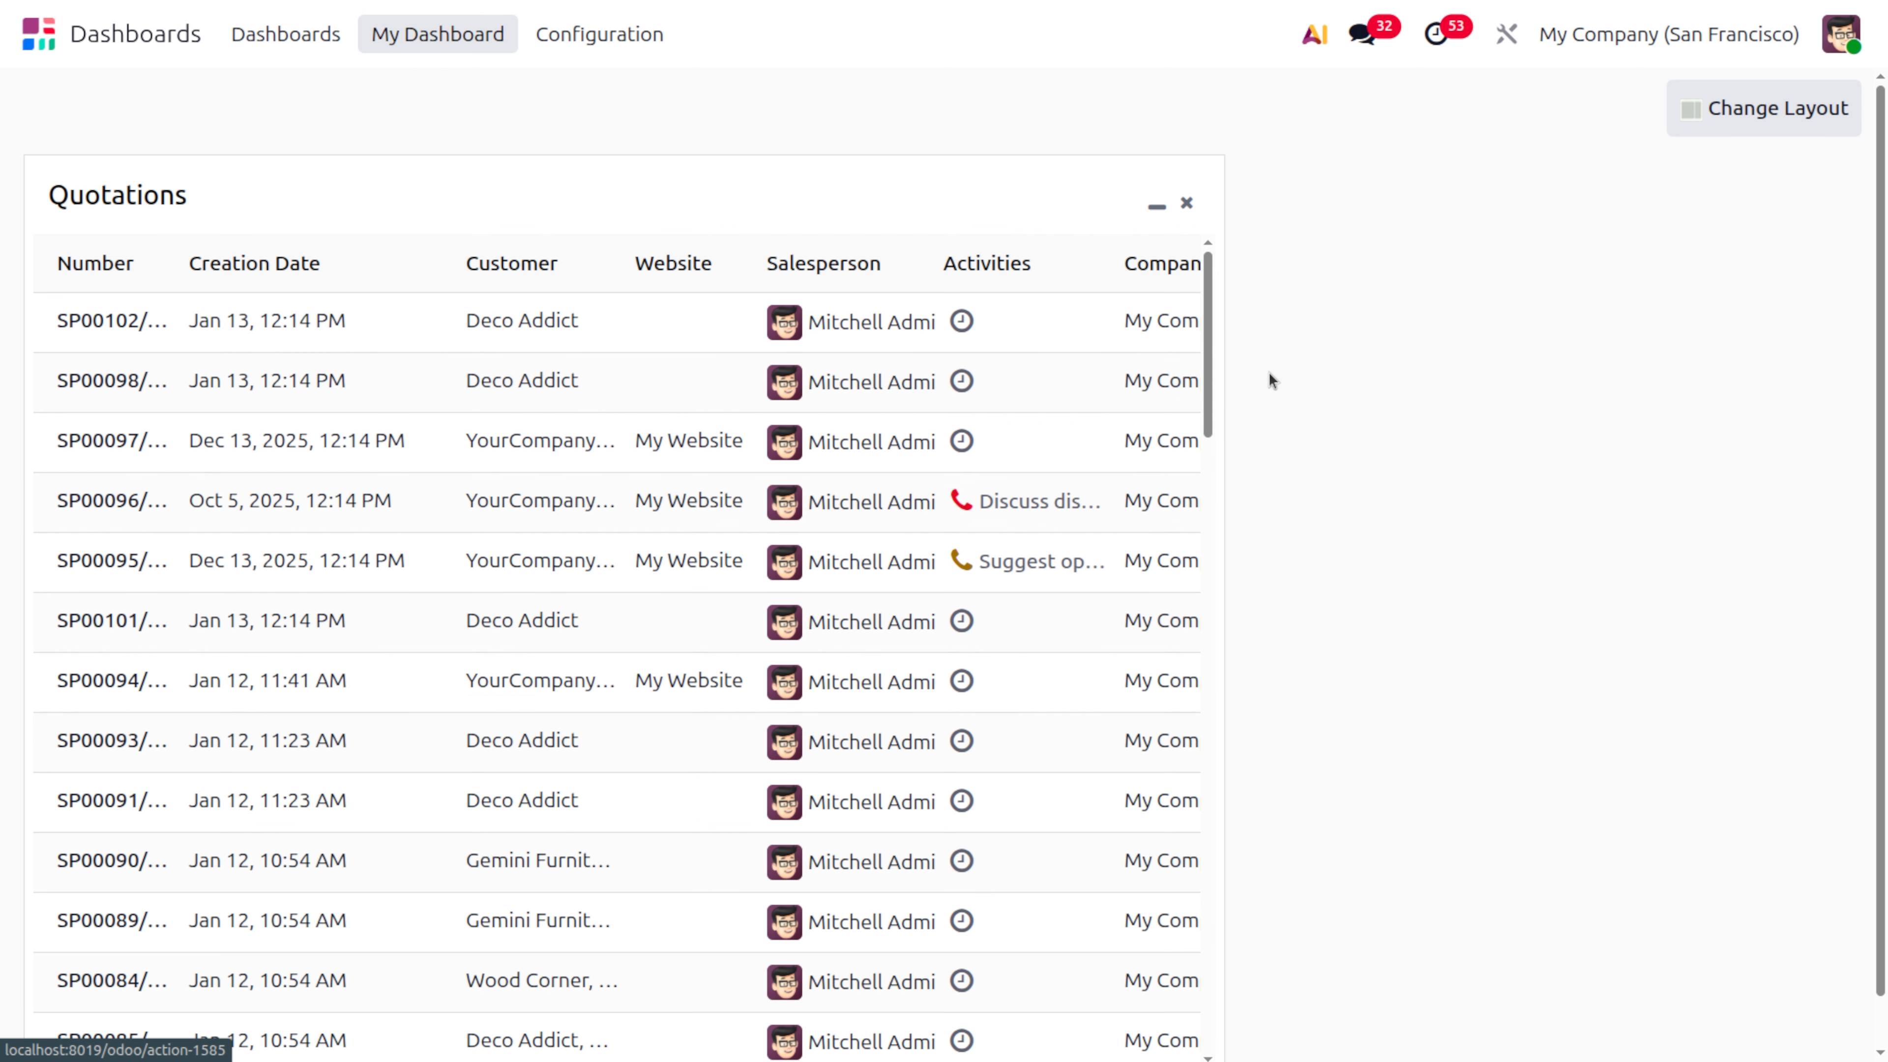
pyautogui.scroll(-1, 847, 666)
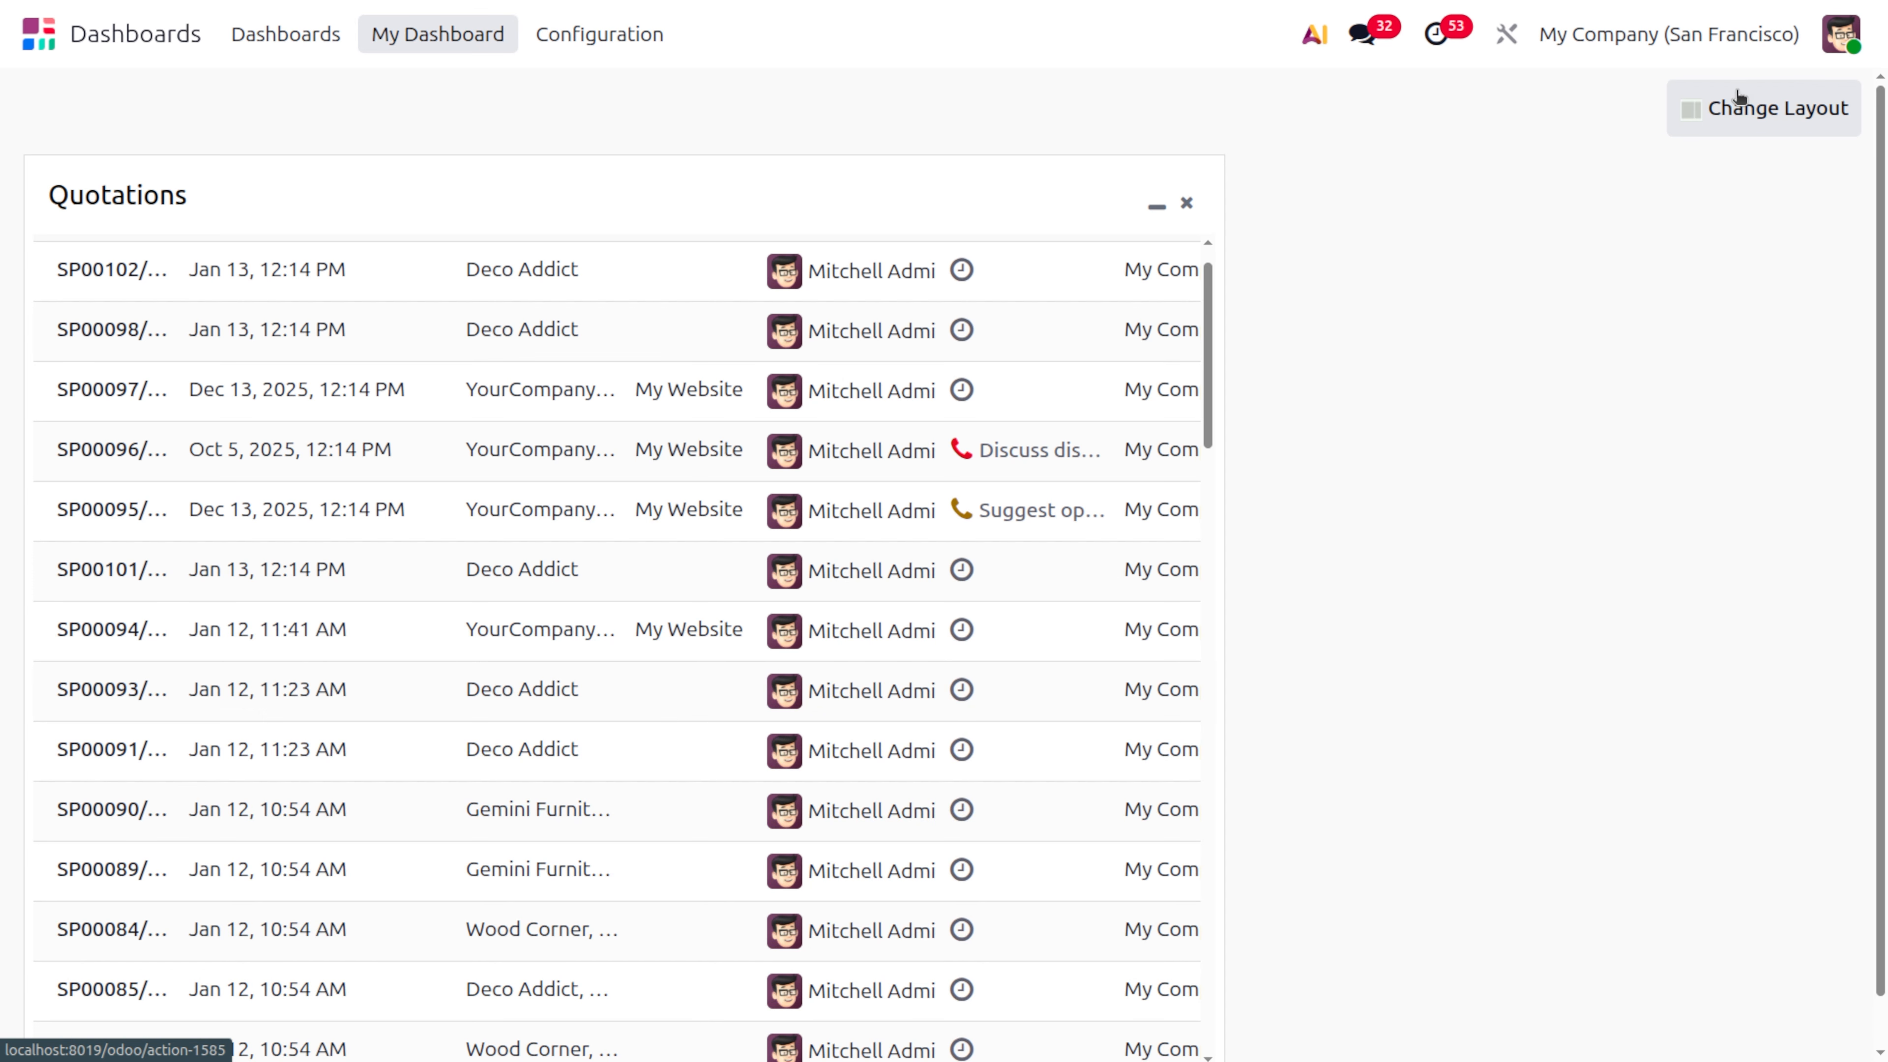
# Switch the My Dashboard layout to one column, two equal columns, three columns and finally a narrow column followed by a wide one
pyautogui.click(1739, 107)
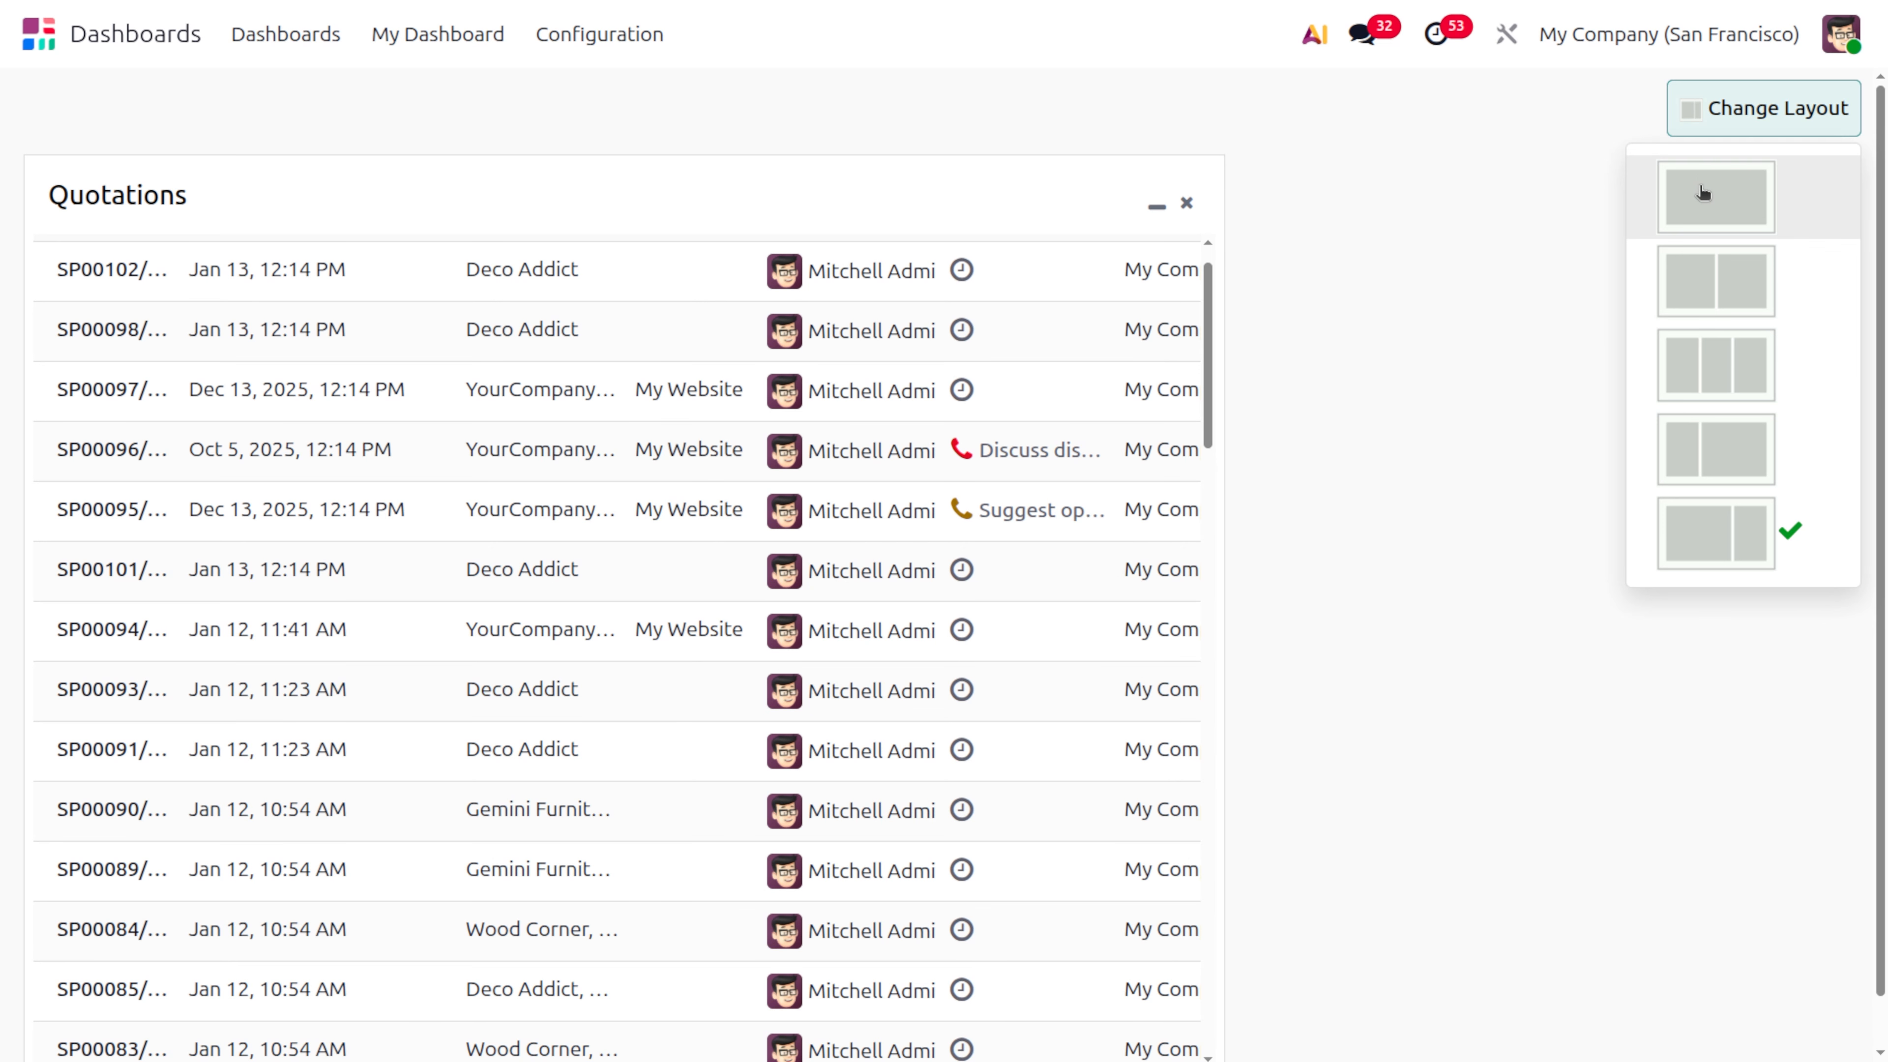
pyautogui.click(1703, 192)
pyautogui.click(1732, 109)
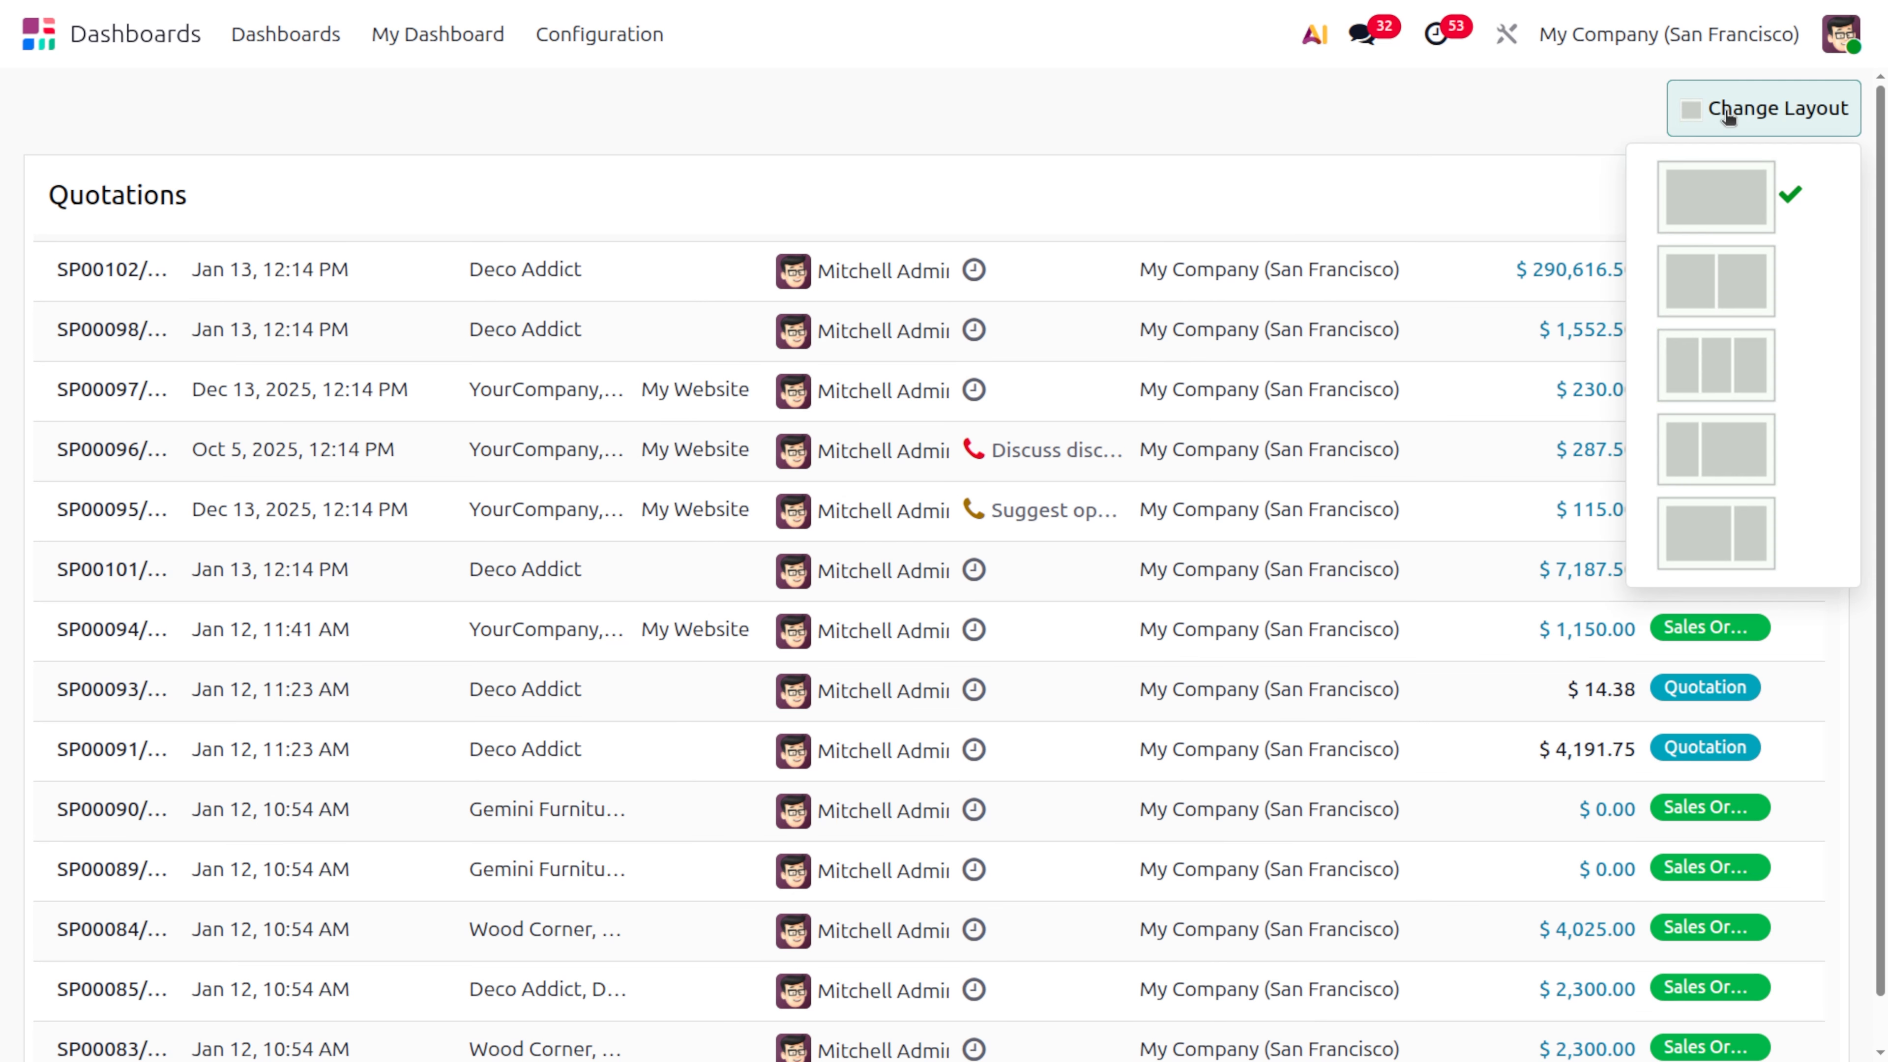
pyautogui.click(1761, 282)
pyautogui.click(1802, 108)
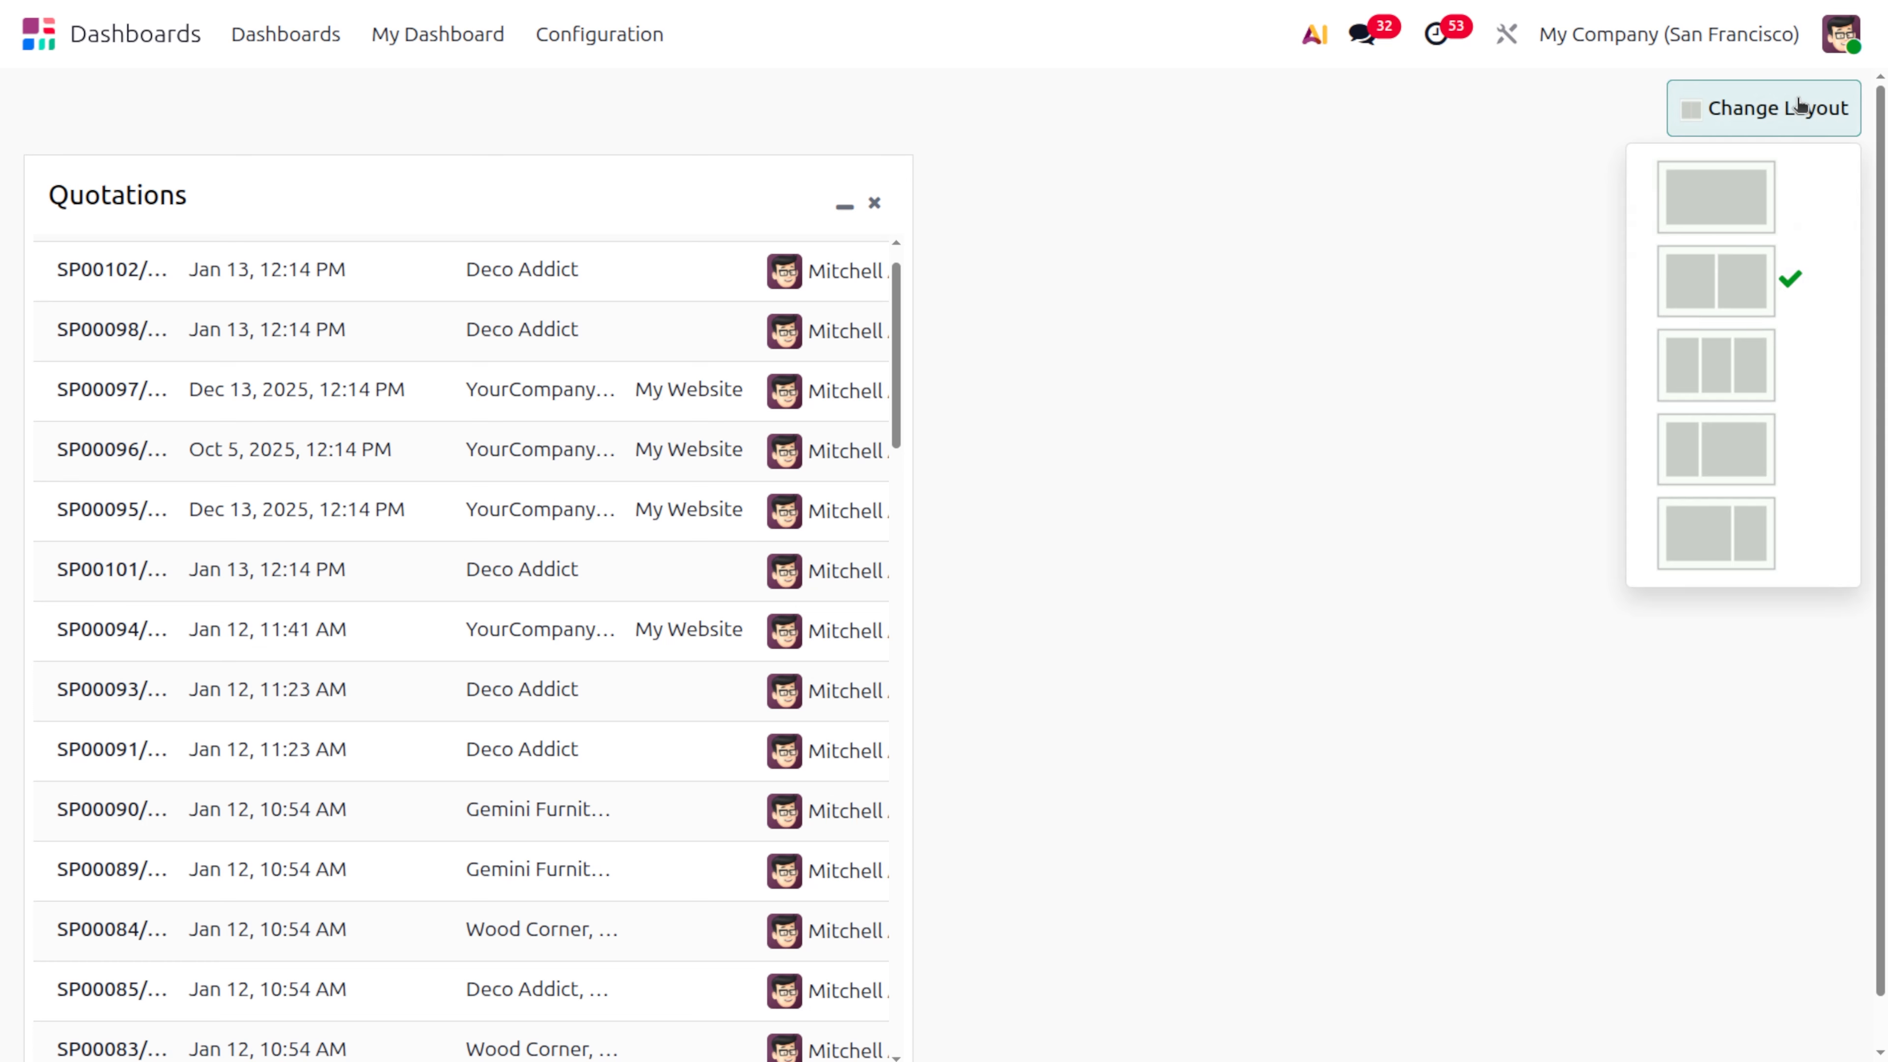
pyautogui.click(1711, 365)
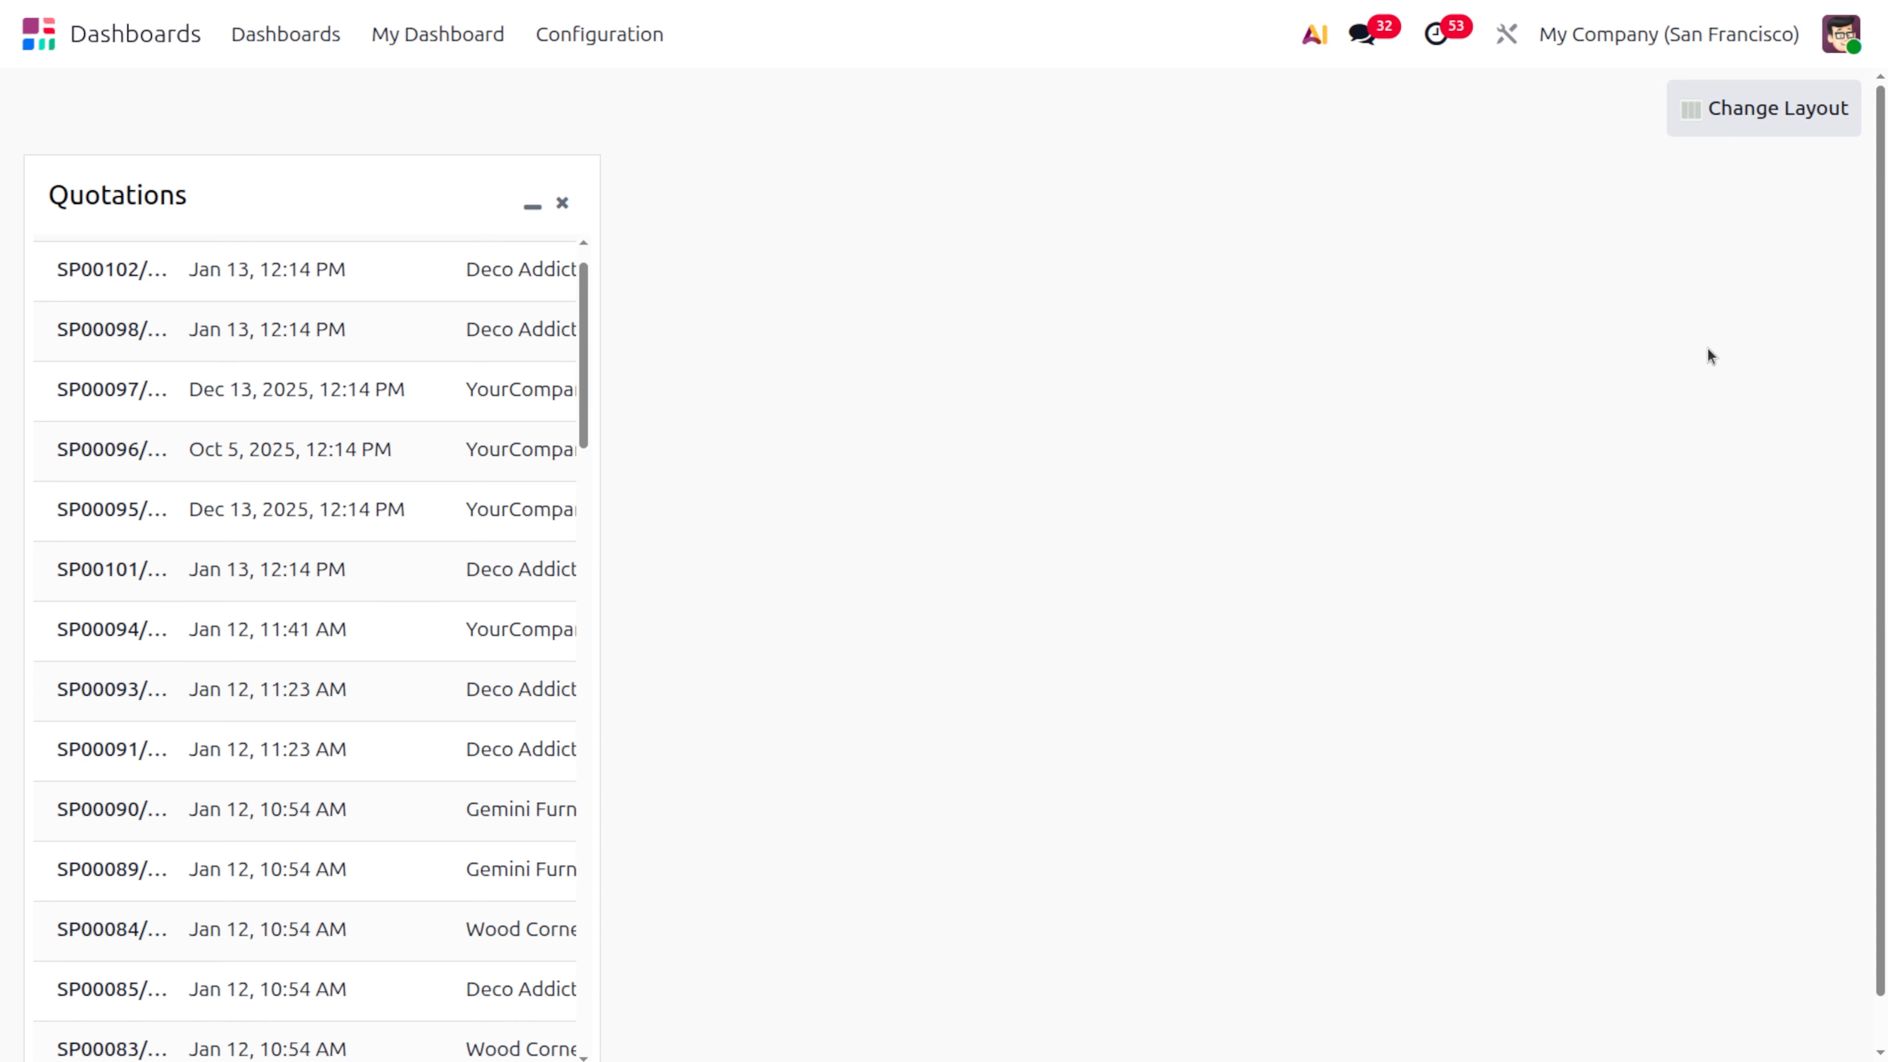
pyautogui.click(1743, 104)
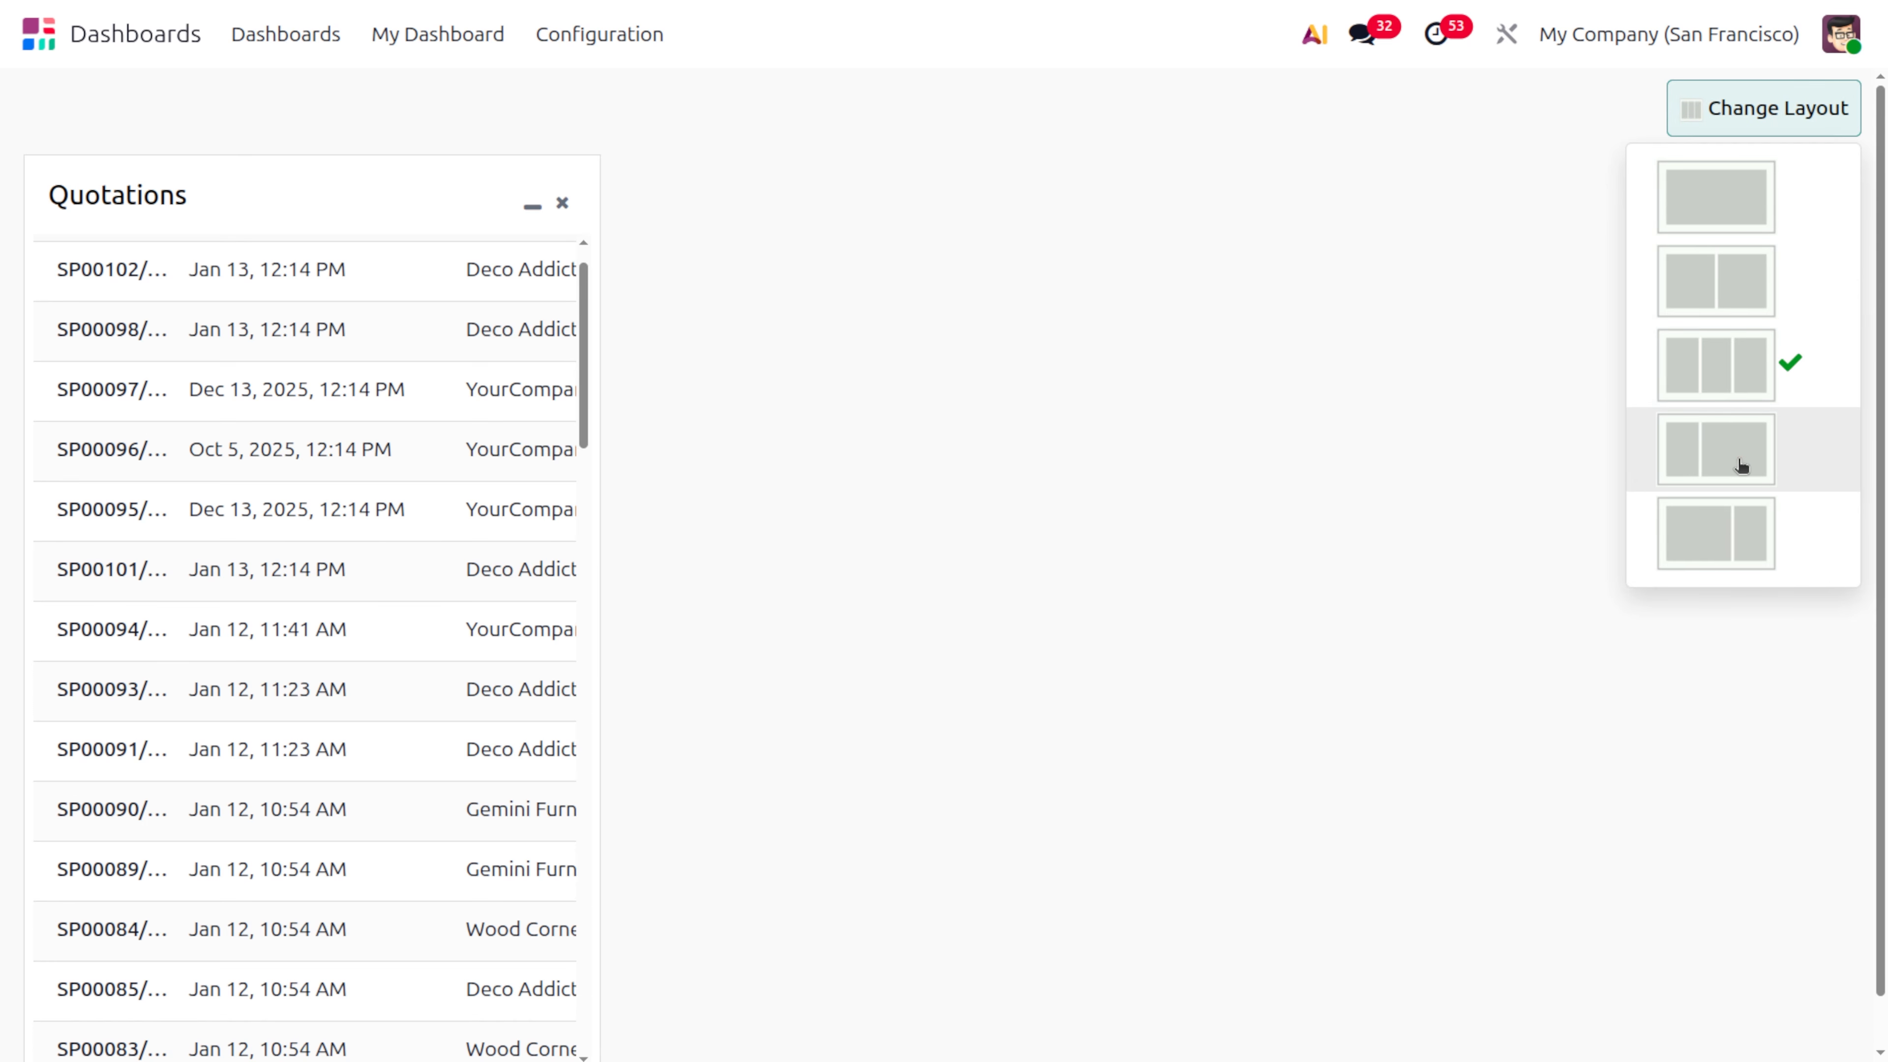
pyautogui.click(1397, 399)
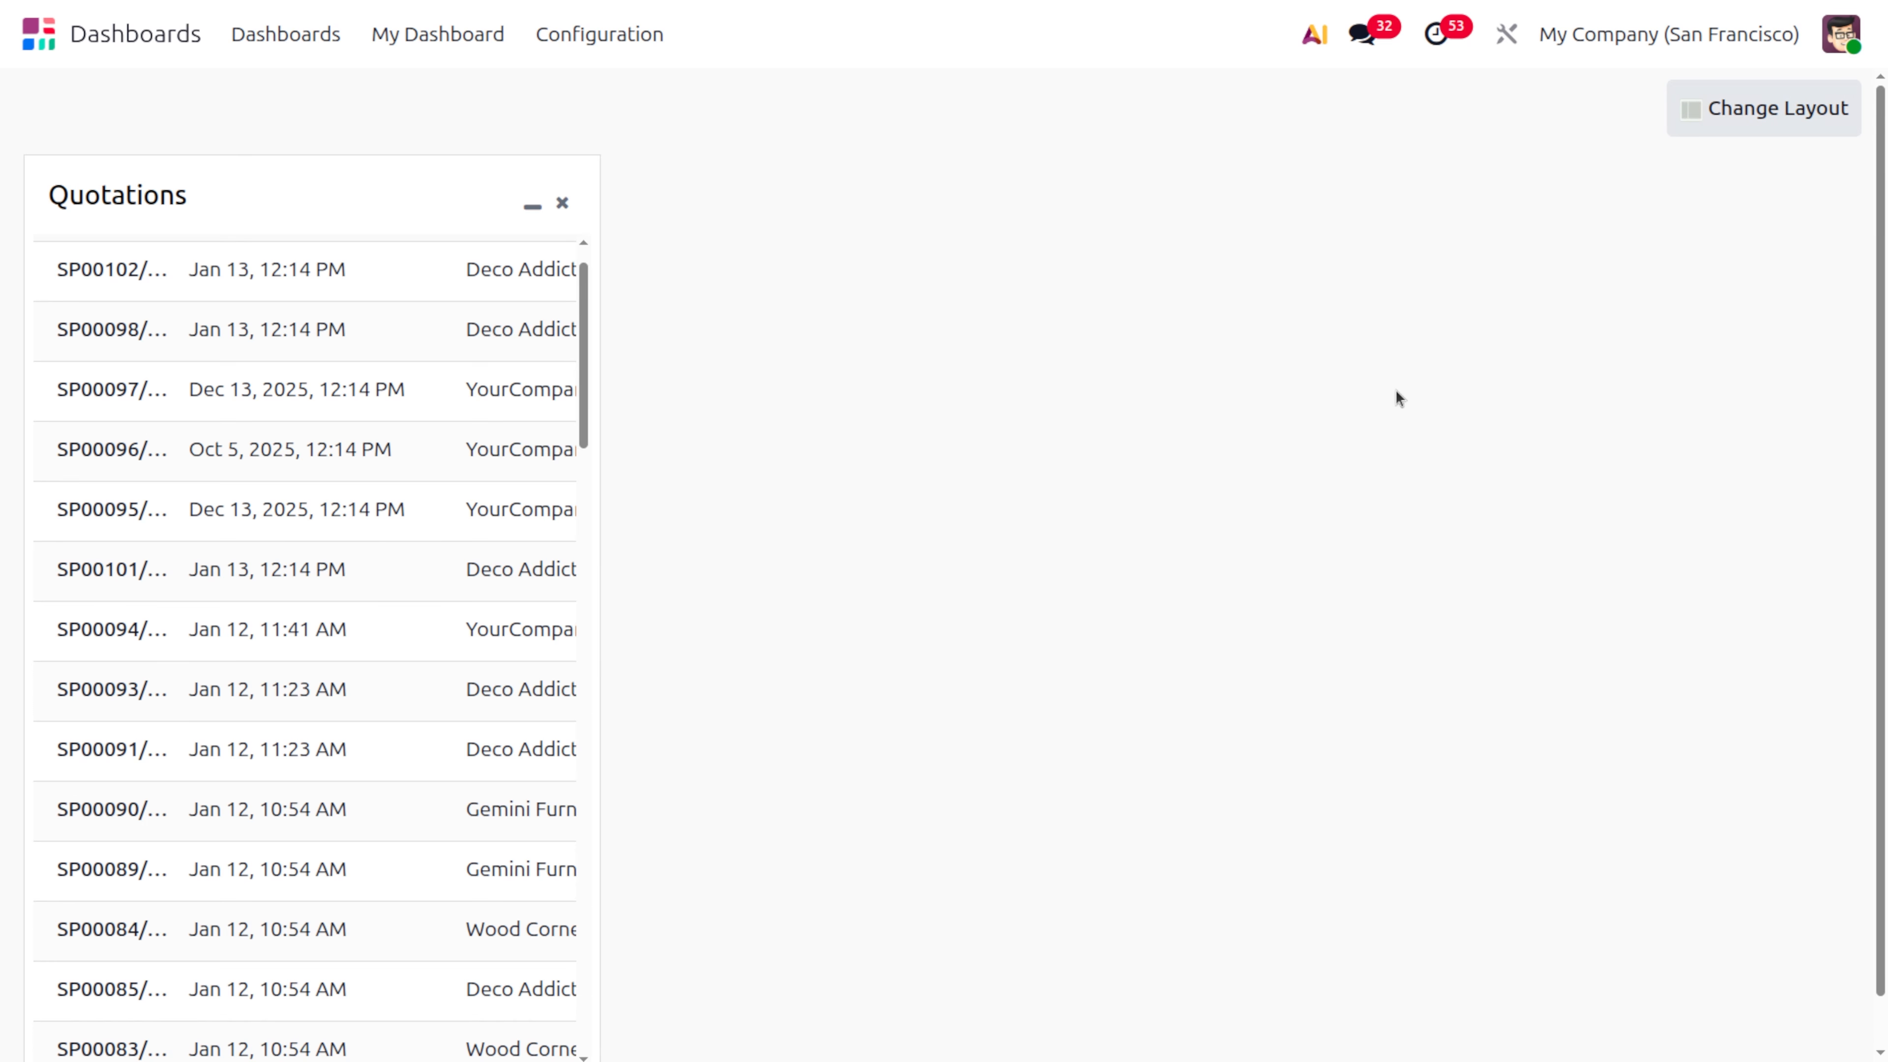
# Open the records behind the Sales dashboard's Orders scorecard and add them to the personal dashboard as "Sales Orders"
pyautogui.click(321, 37)
pyautogui.click(836, 215)
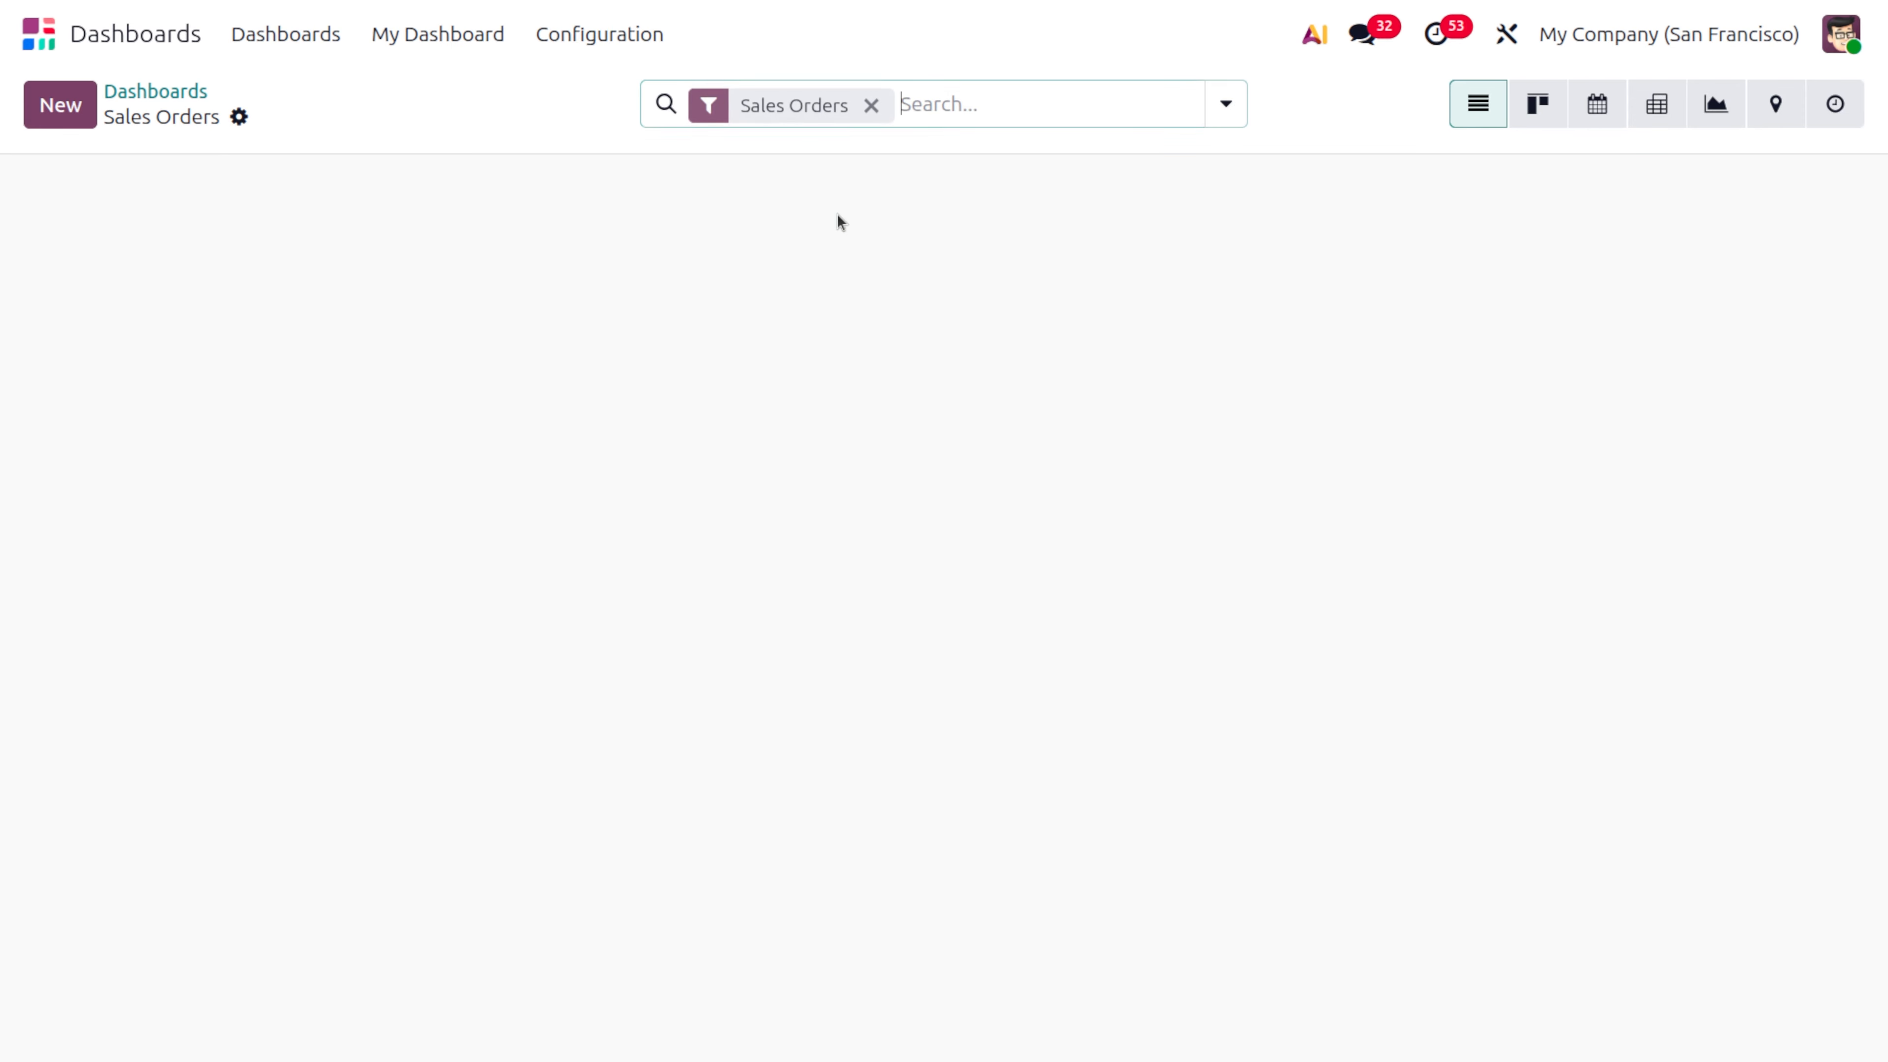
pyautogui.click(238, 116)
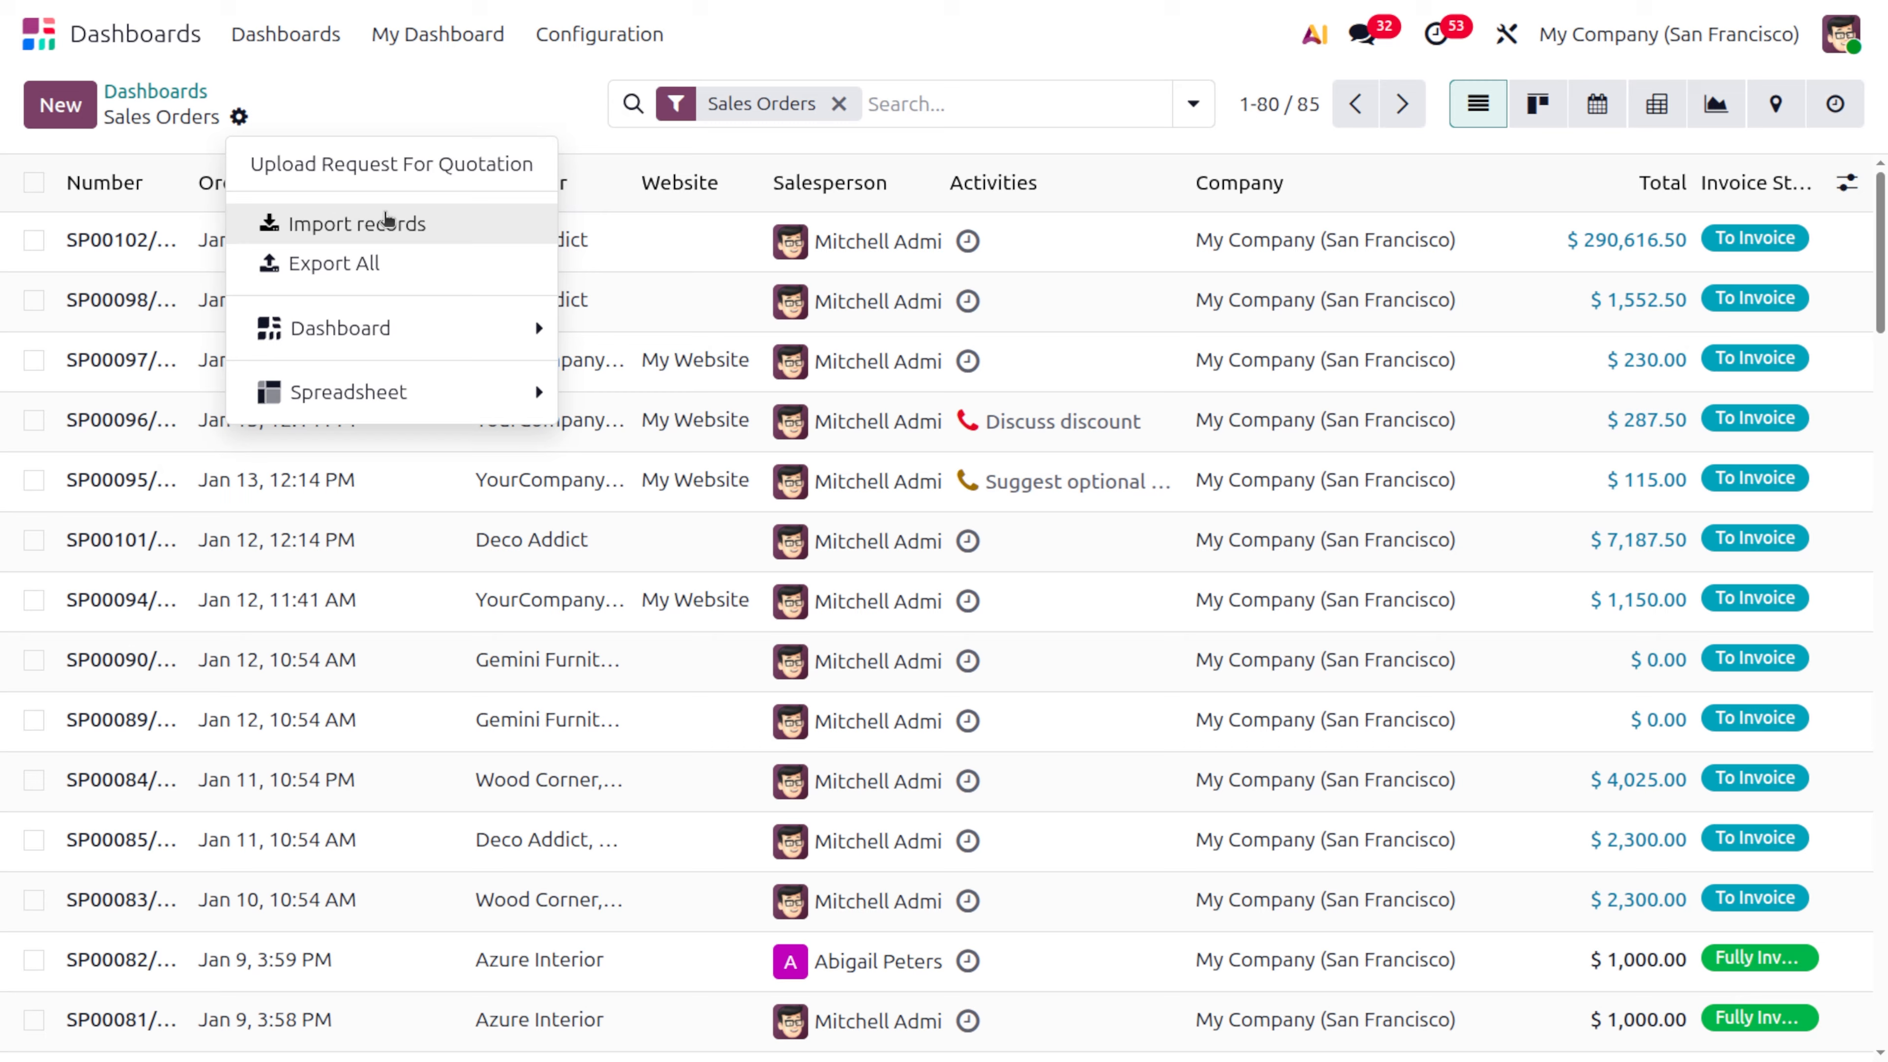
pyautogui.moveTo(420, 338)
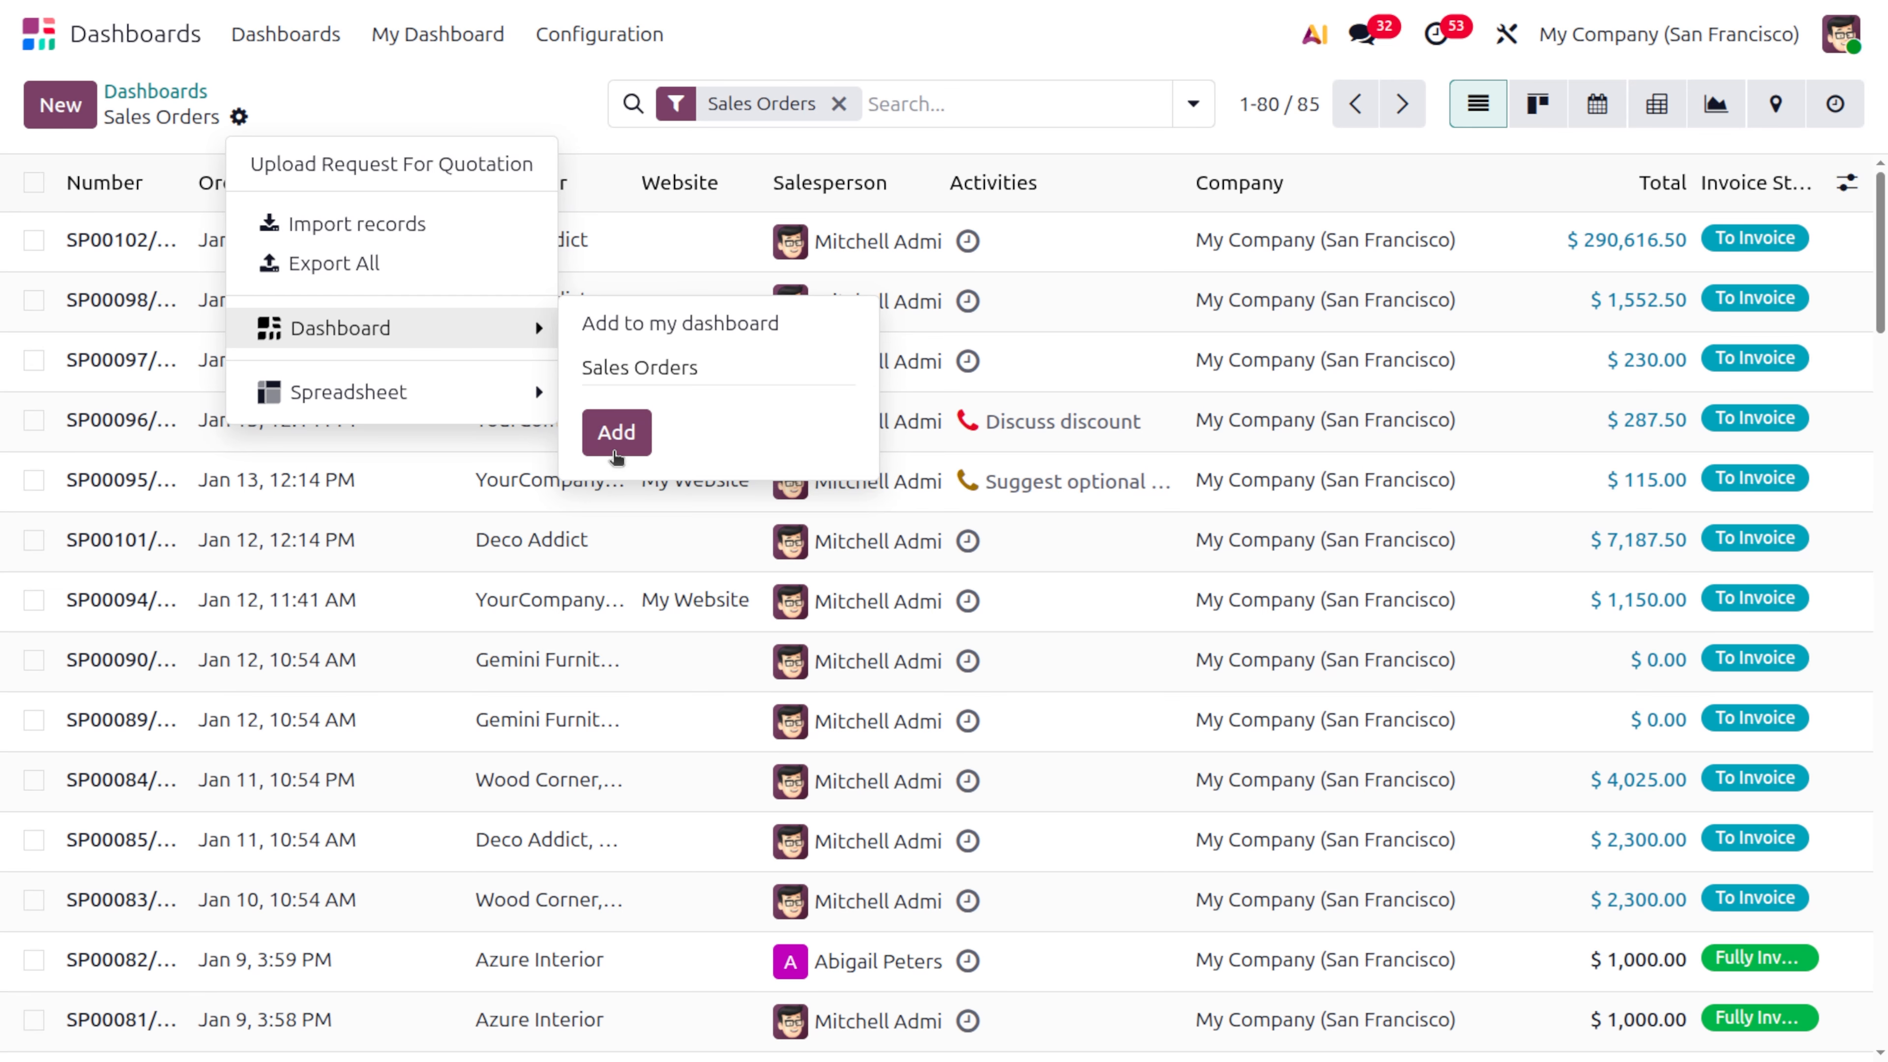
pyautogui.click(618, 430)
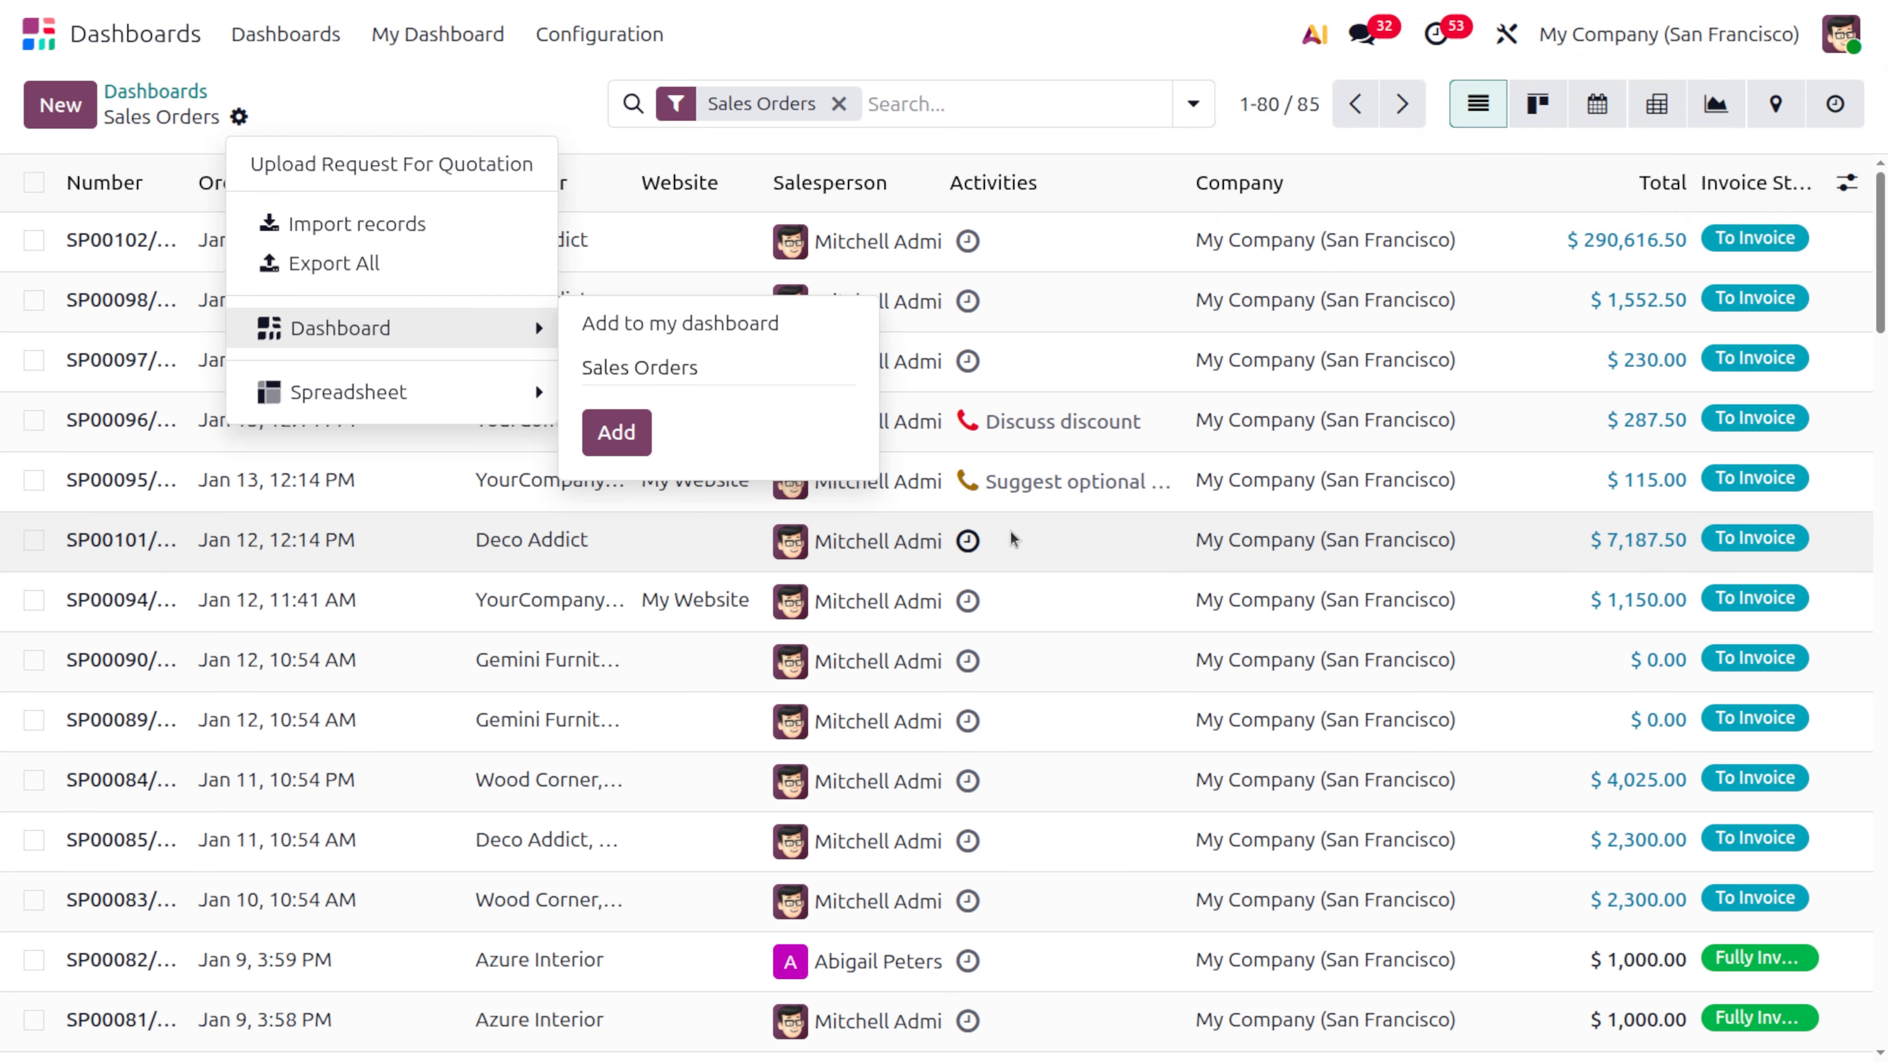
# Refresh the page and open My Dashboard to view the added Sales Orders list
pyautogui.press('F5')
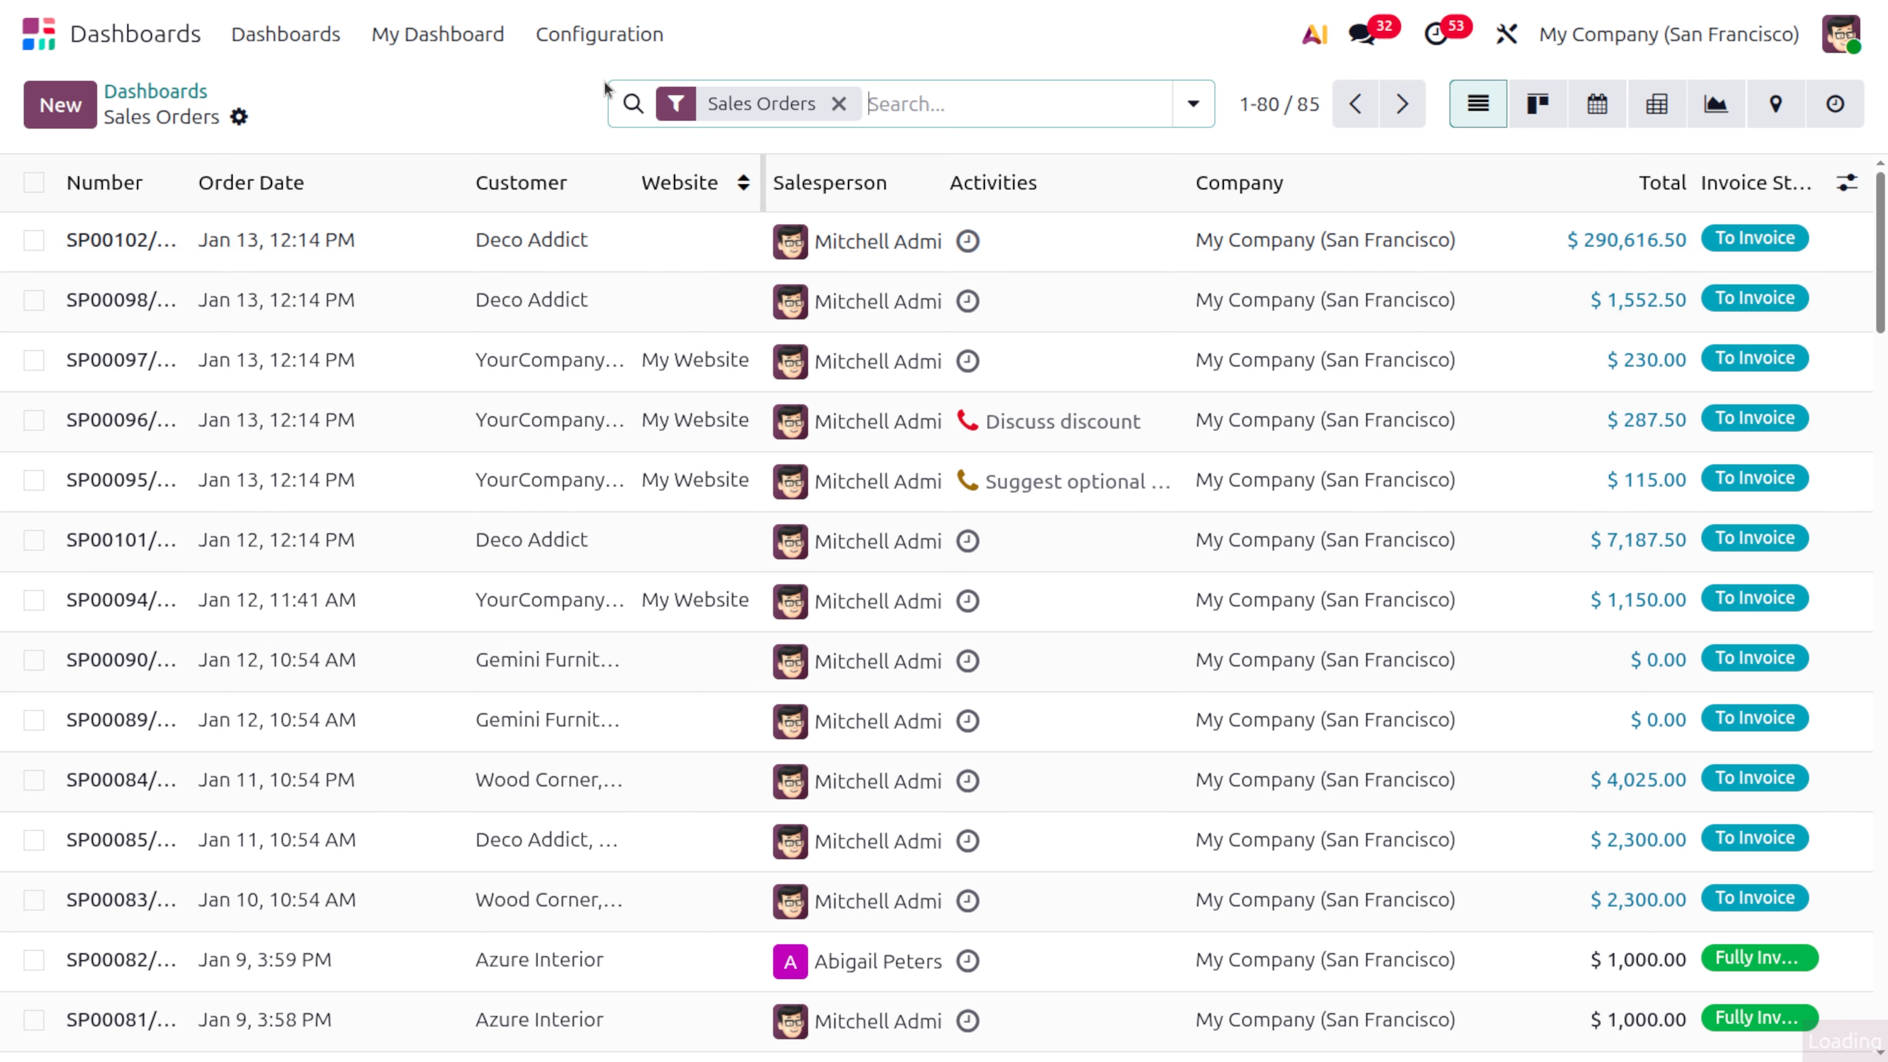
pyautogui.click(418, 53)
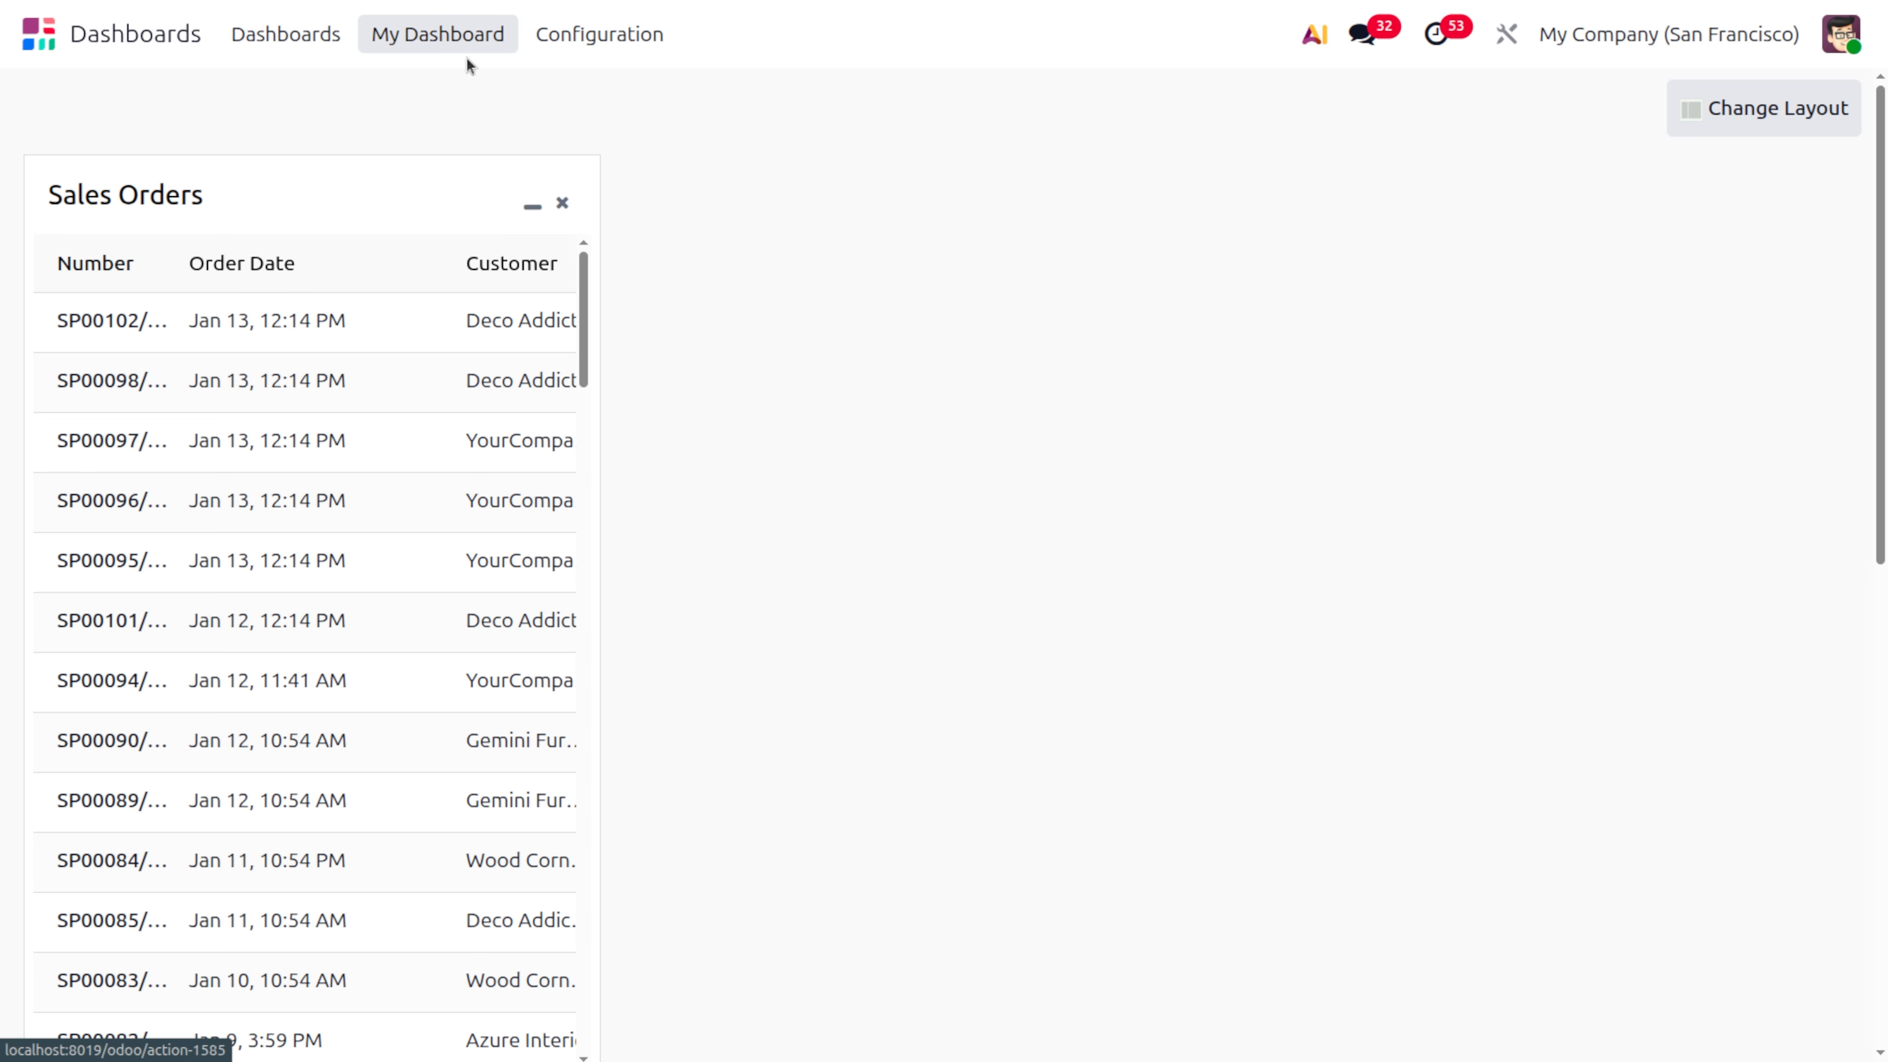
pyautogui.click(439, 47)
# Switch the My Dashboard layout to two equal columns and look through the Sales Orders and Quotations lists
pyautogui.click(1815, 105)
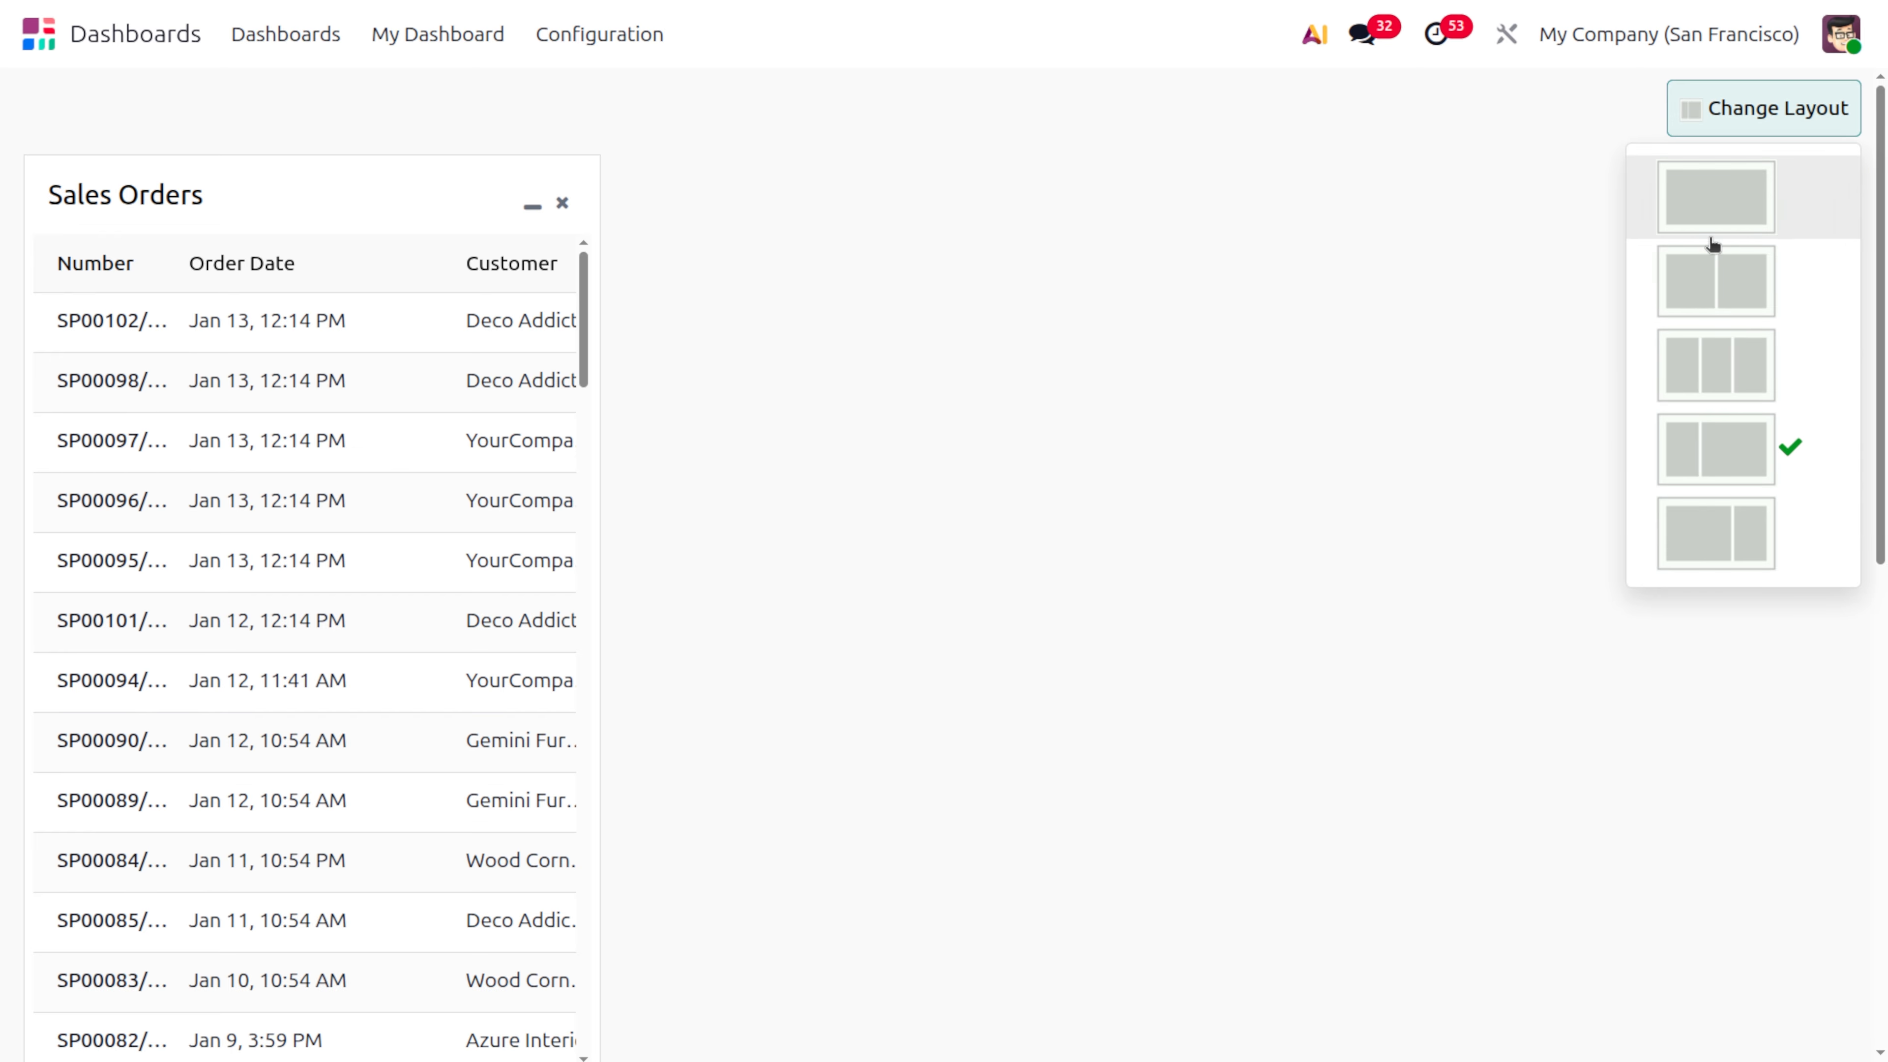
pyautogui.click(1712, 275)
pyautogui.scroll(-20, 894, 419)
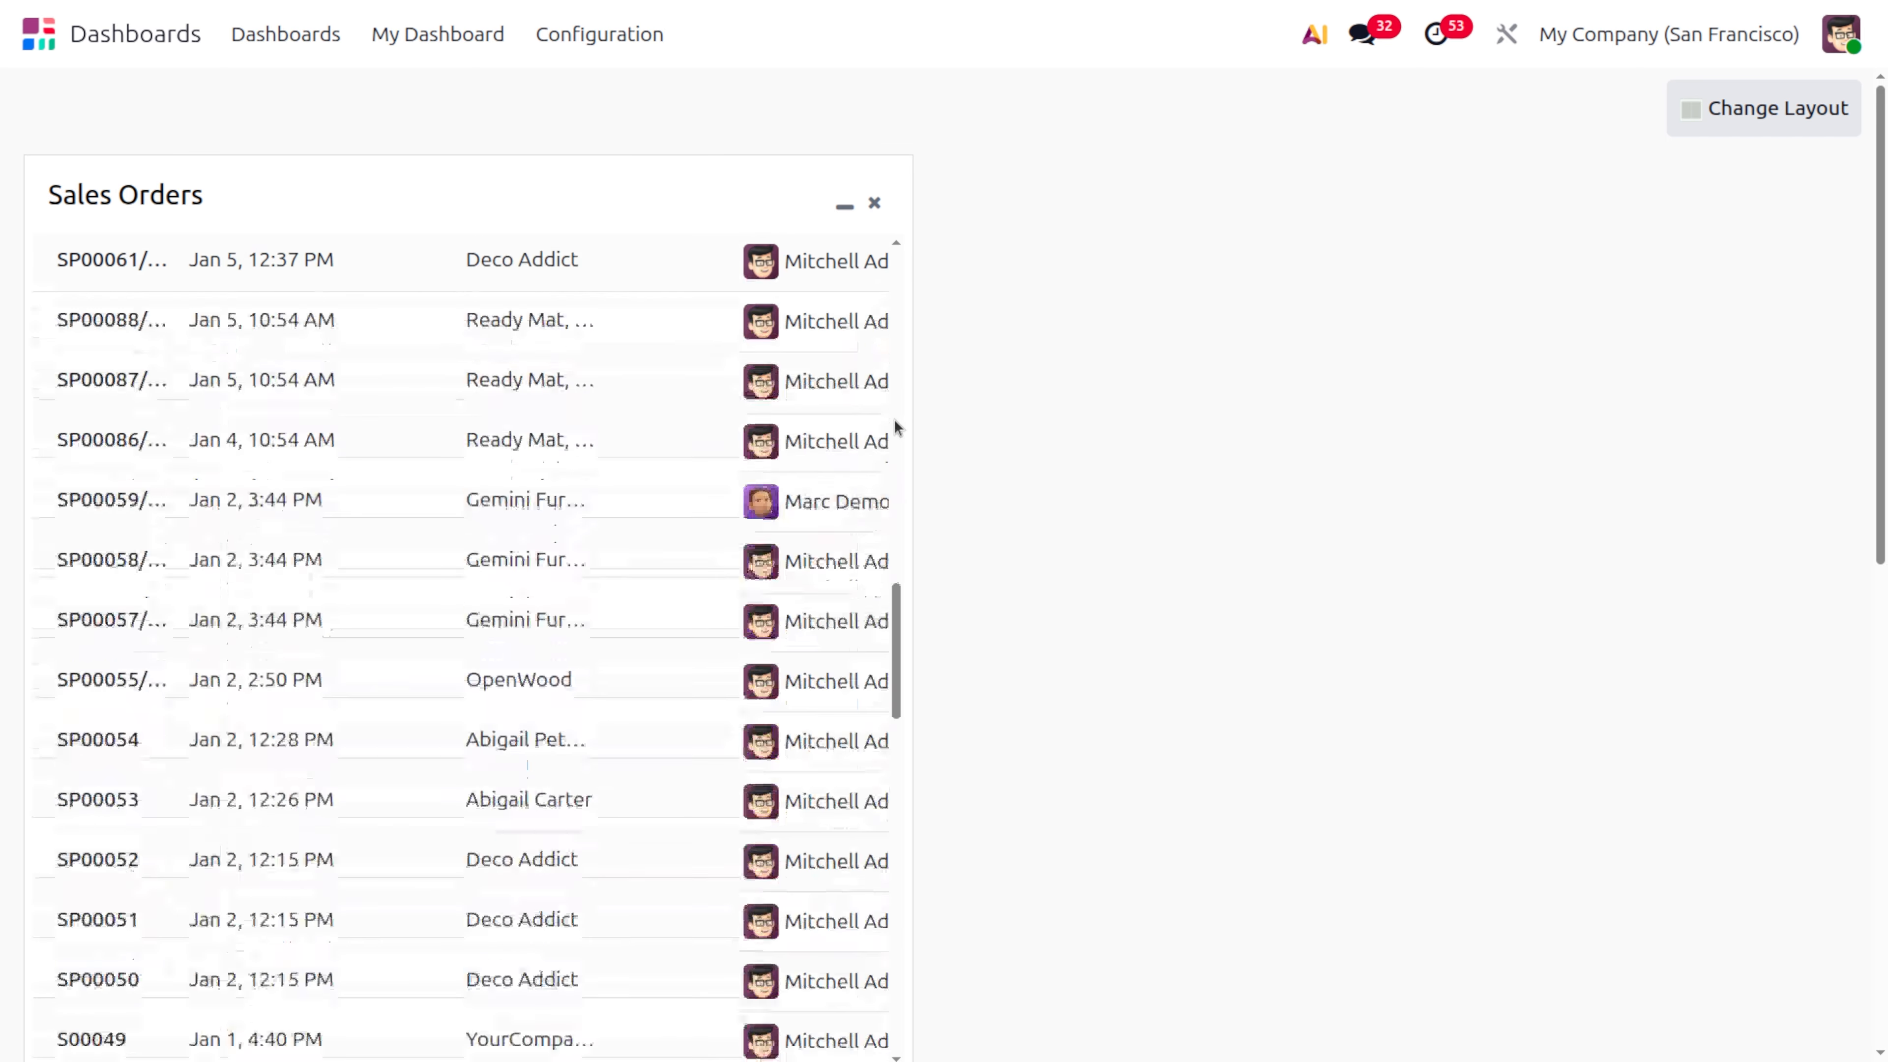
pyautogui.scroll(-7, 894, 419)
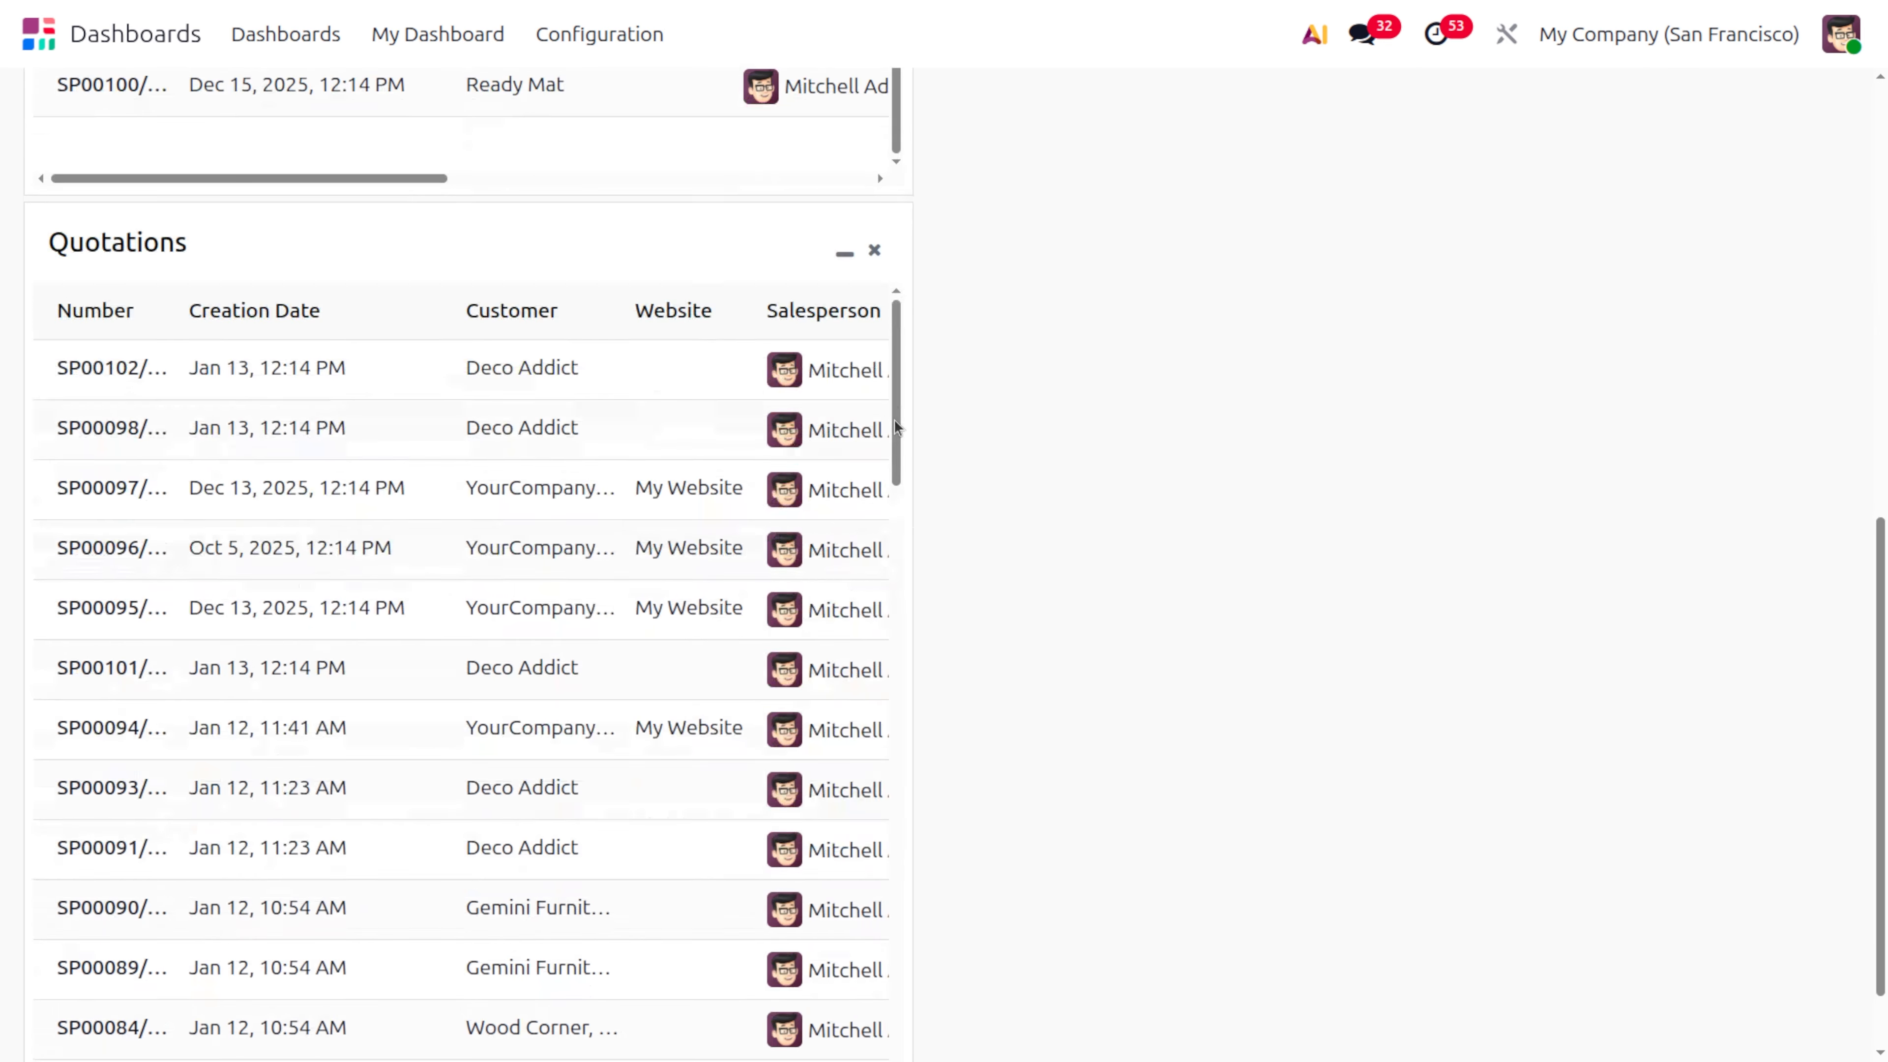
pyautogui.scroll(12, 894, 420)
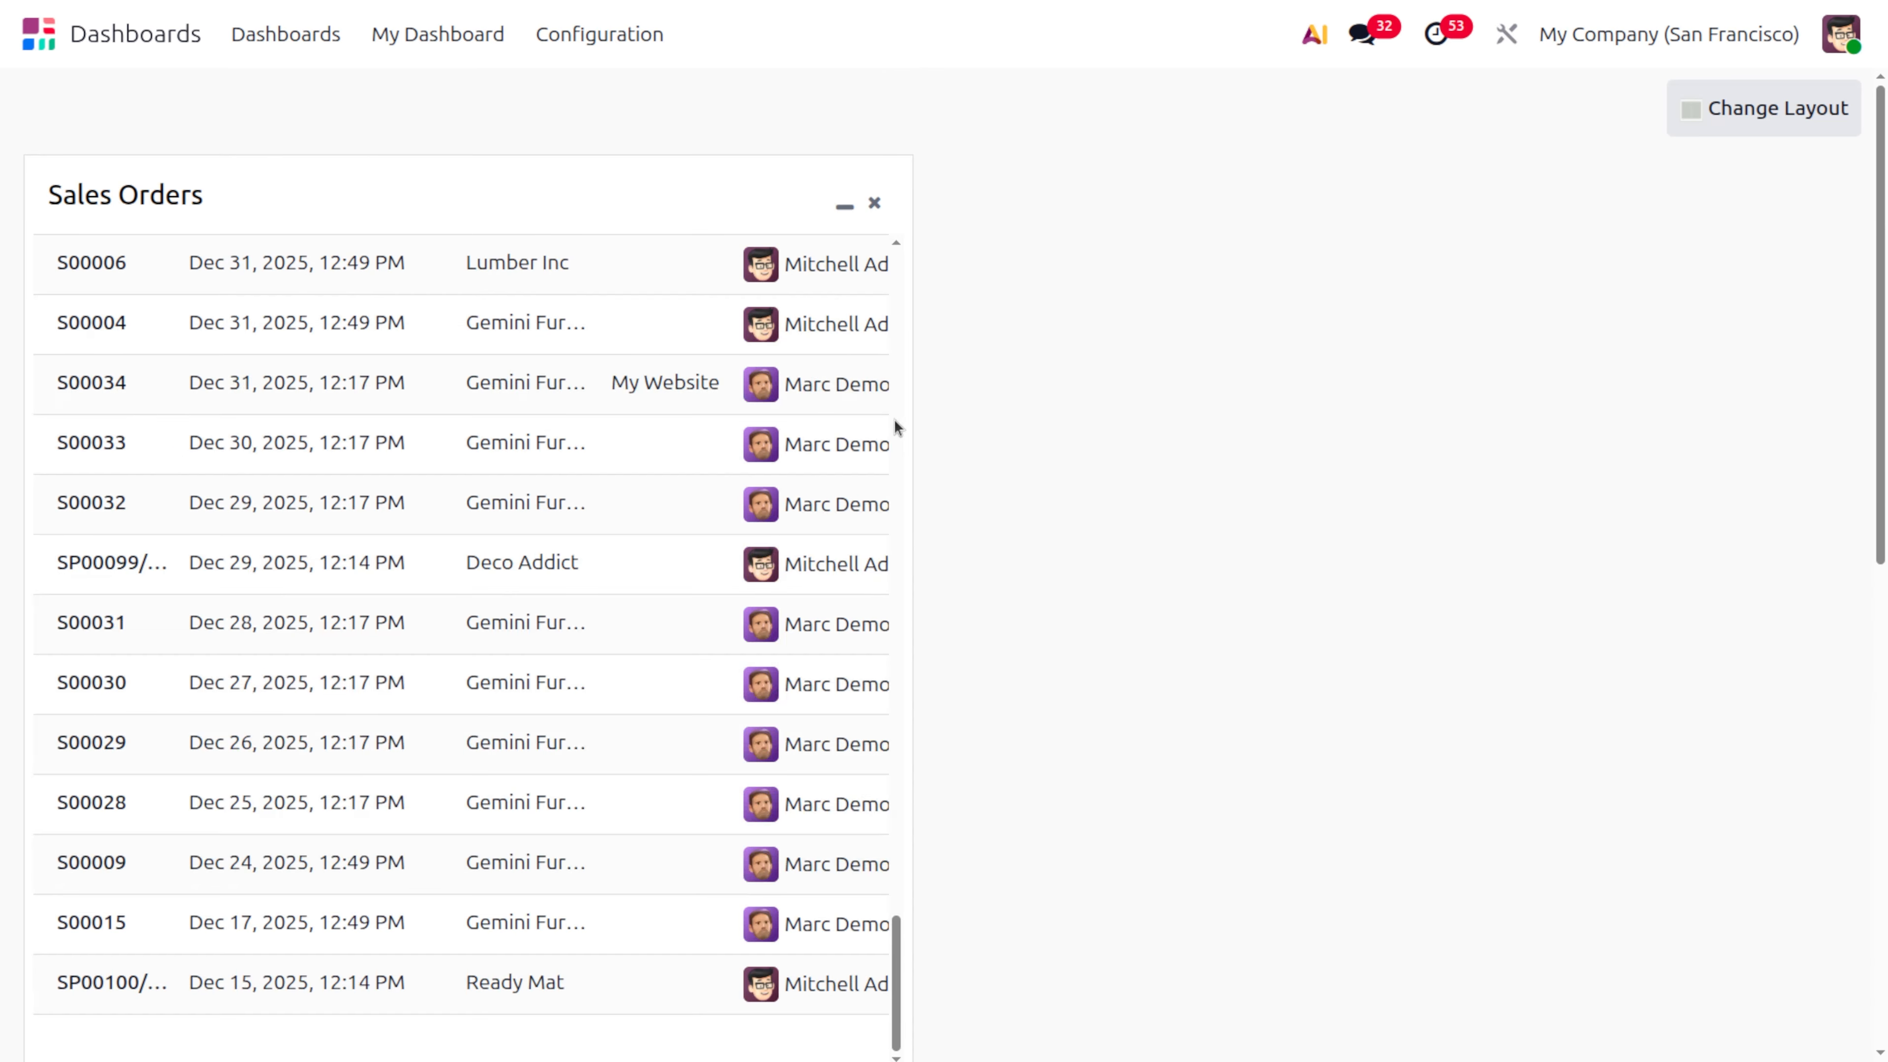
# Set the My Dashboard layout to a single column and look over both full-width lists
pyautogui.click(1762, 105)
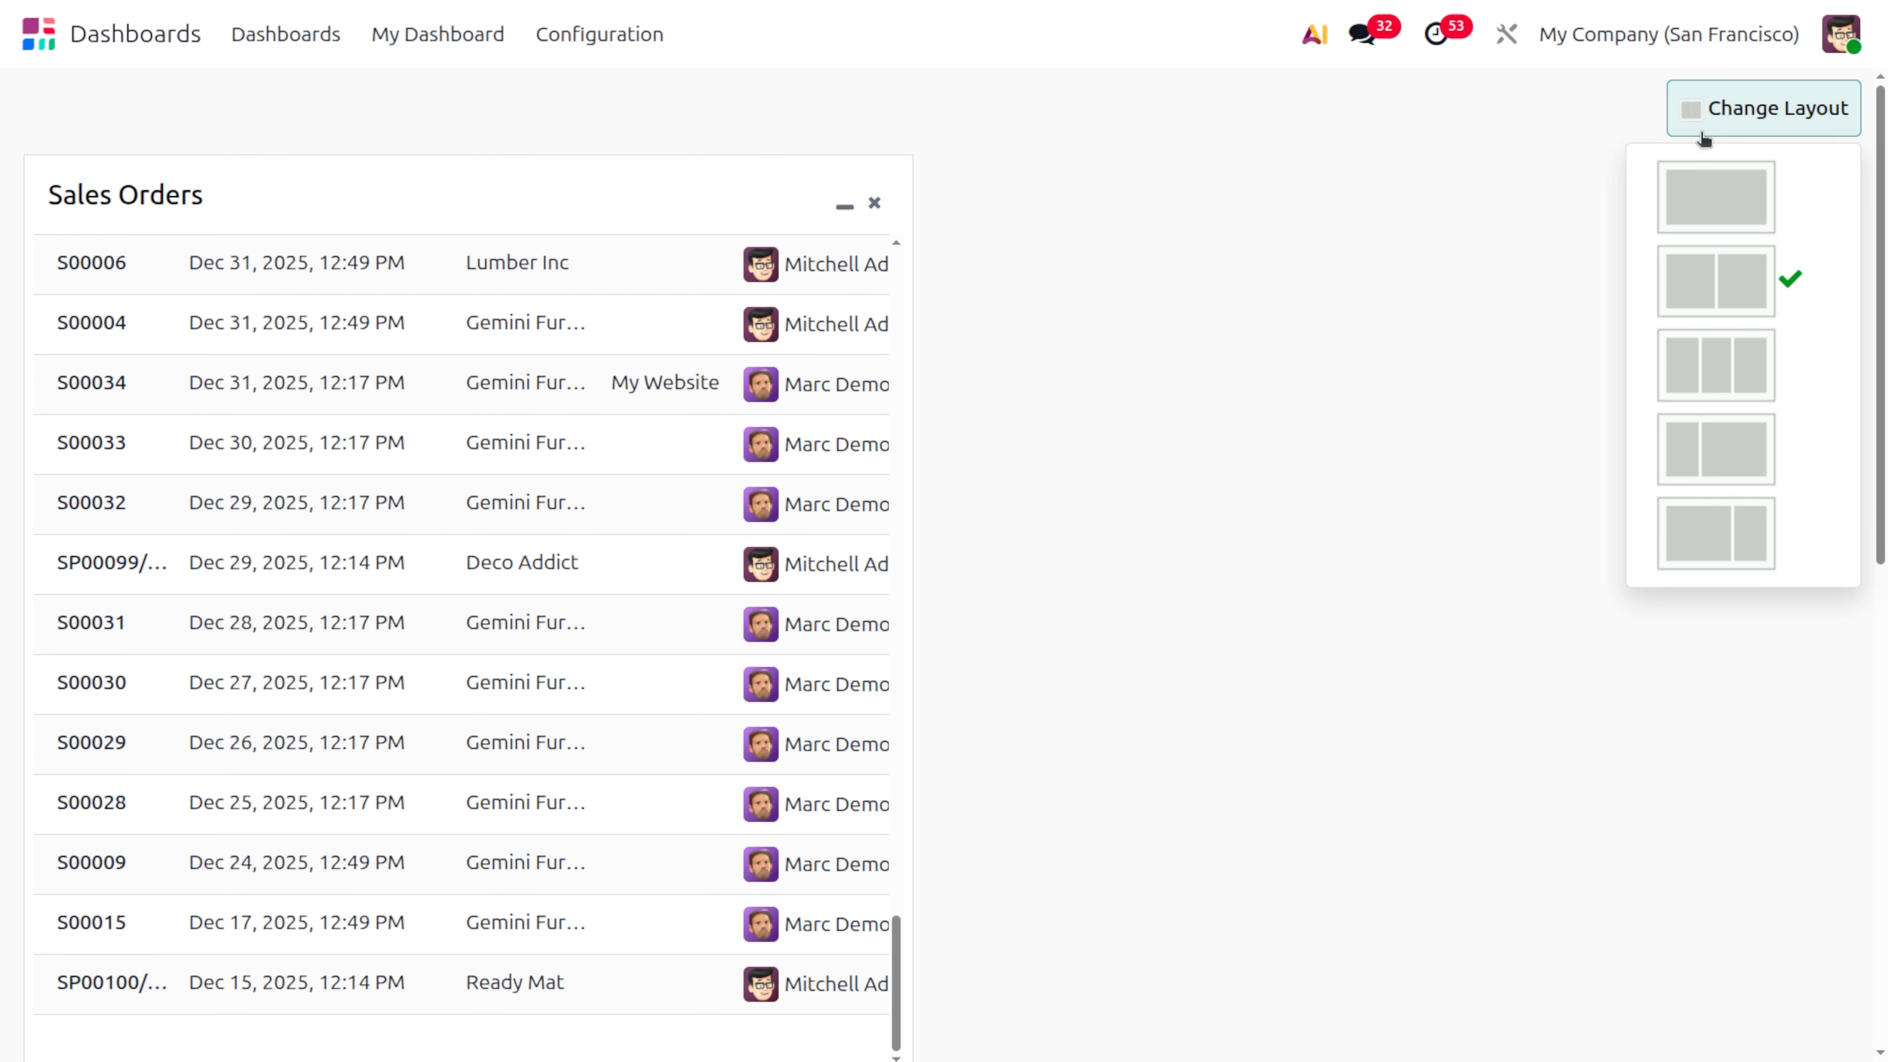
pyautogui.click(1701, 197)
pyautogui.scroll(-12, 1209, 699)
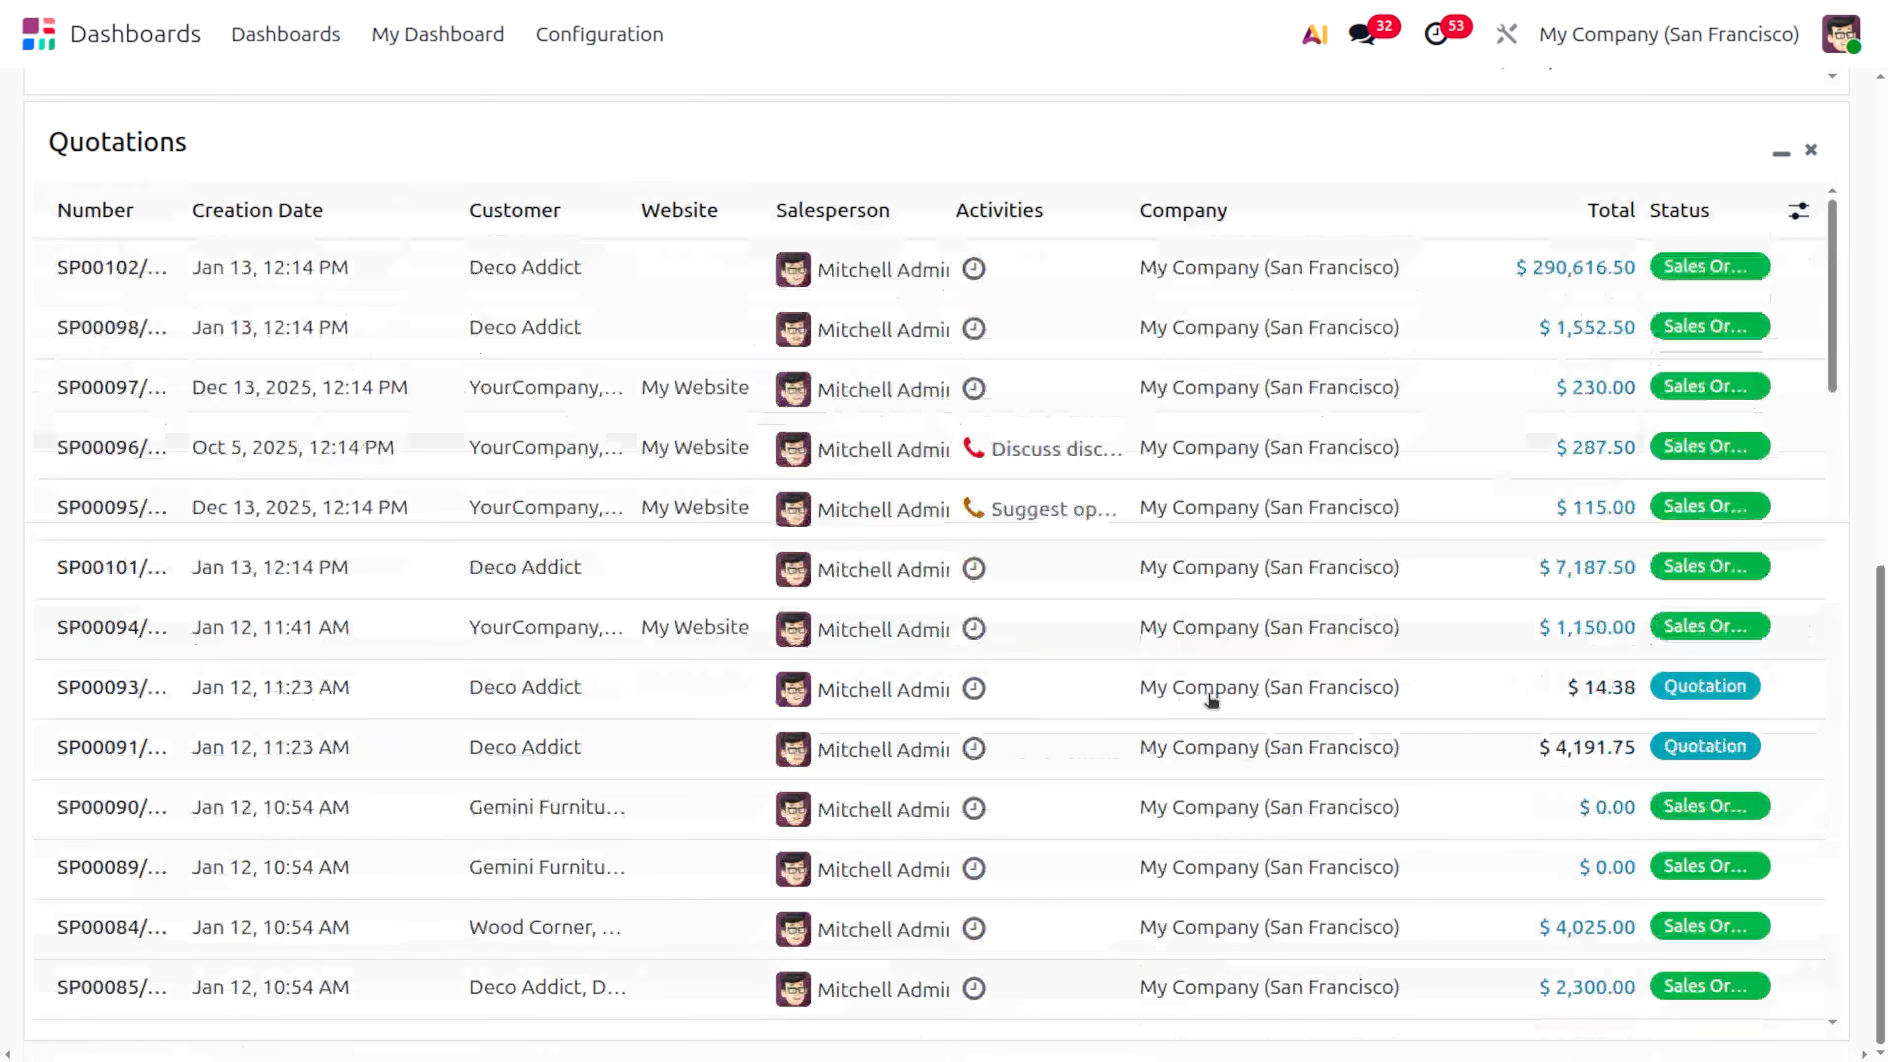
pyautogui.scroll(12, 1209, 699)
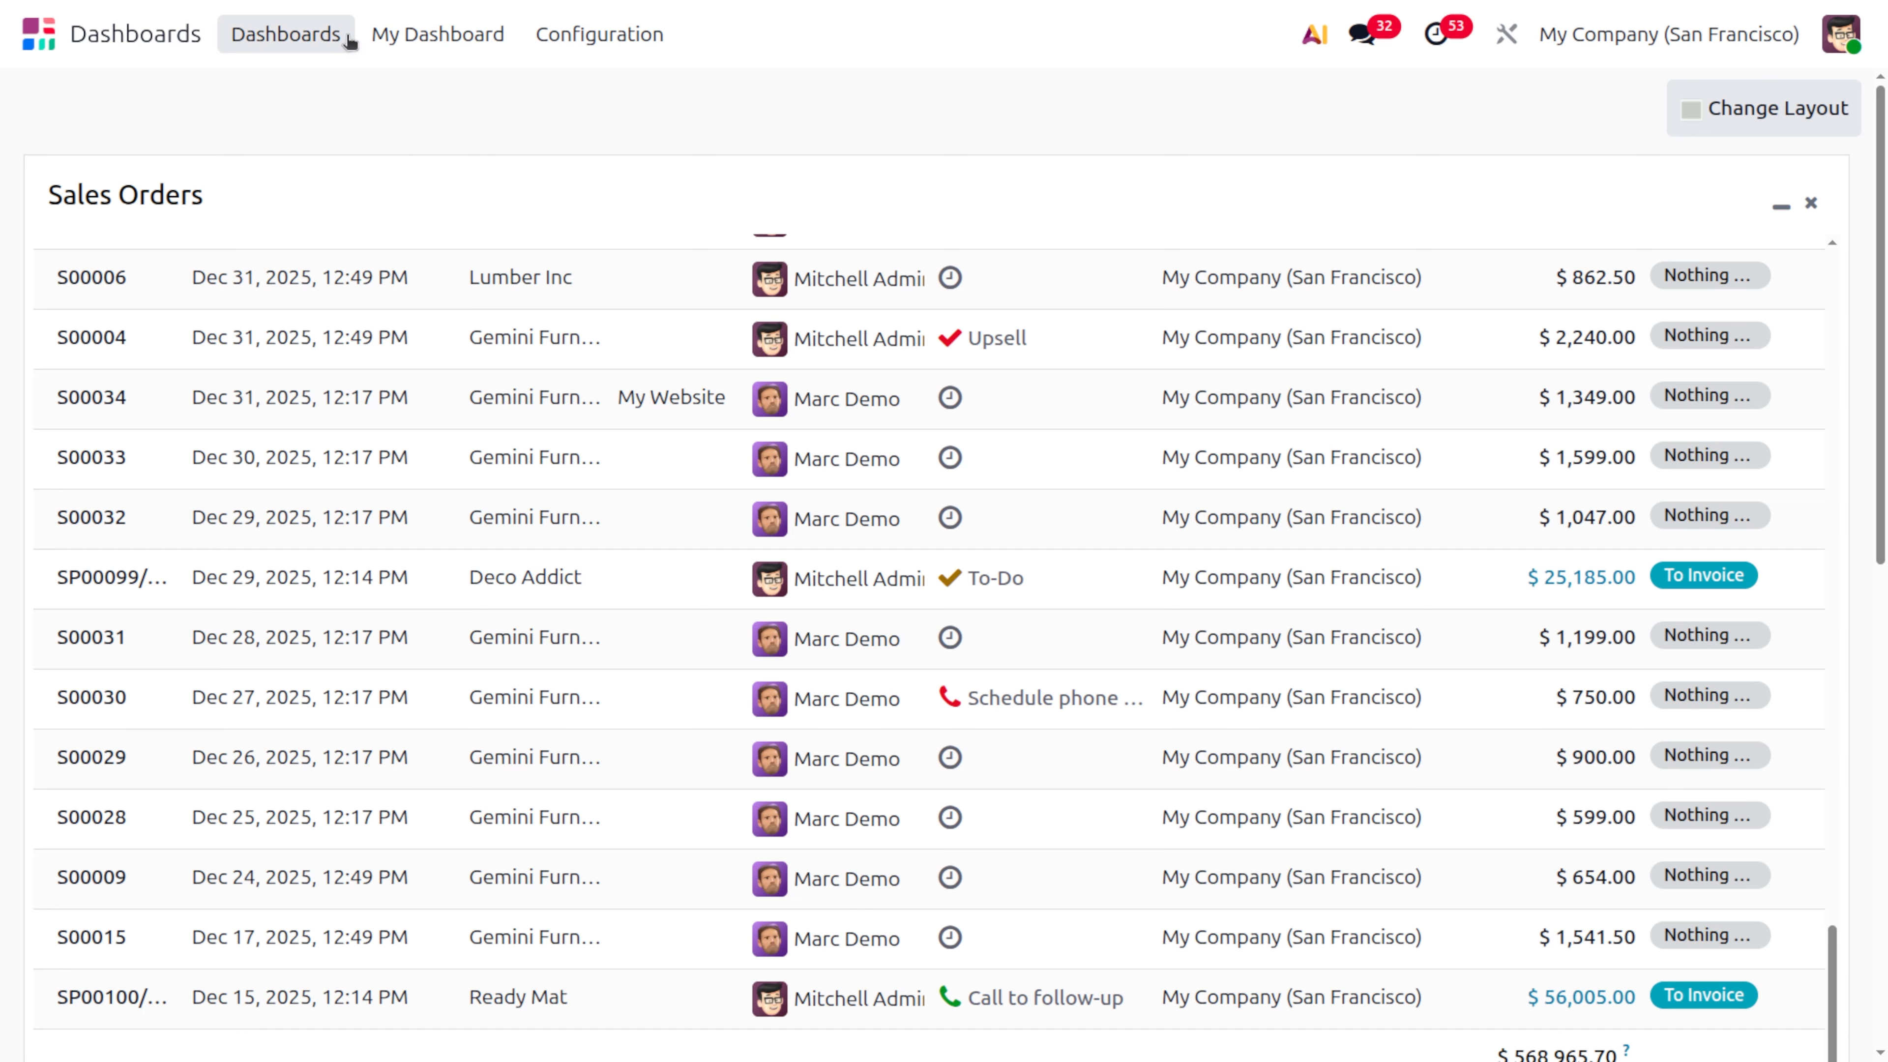
# Return to the Sales dashboard, open its Sales Analysis graph and display the graph as a pie chart
pyautogui.click(328, 33)
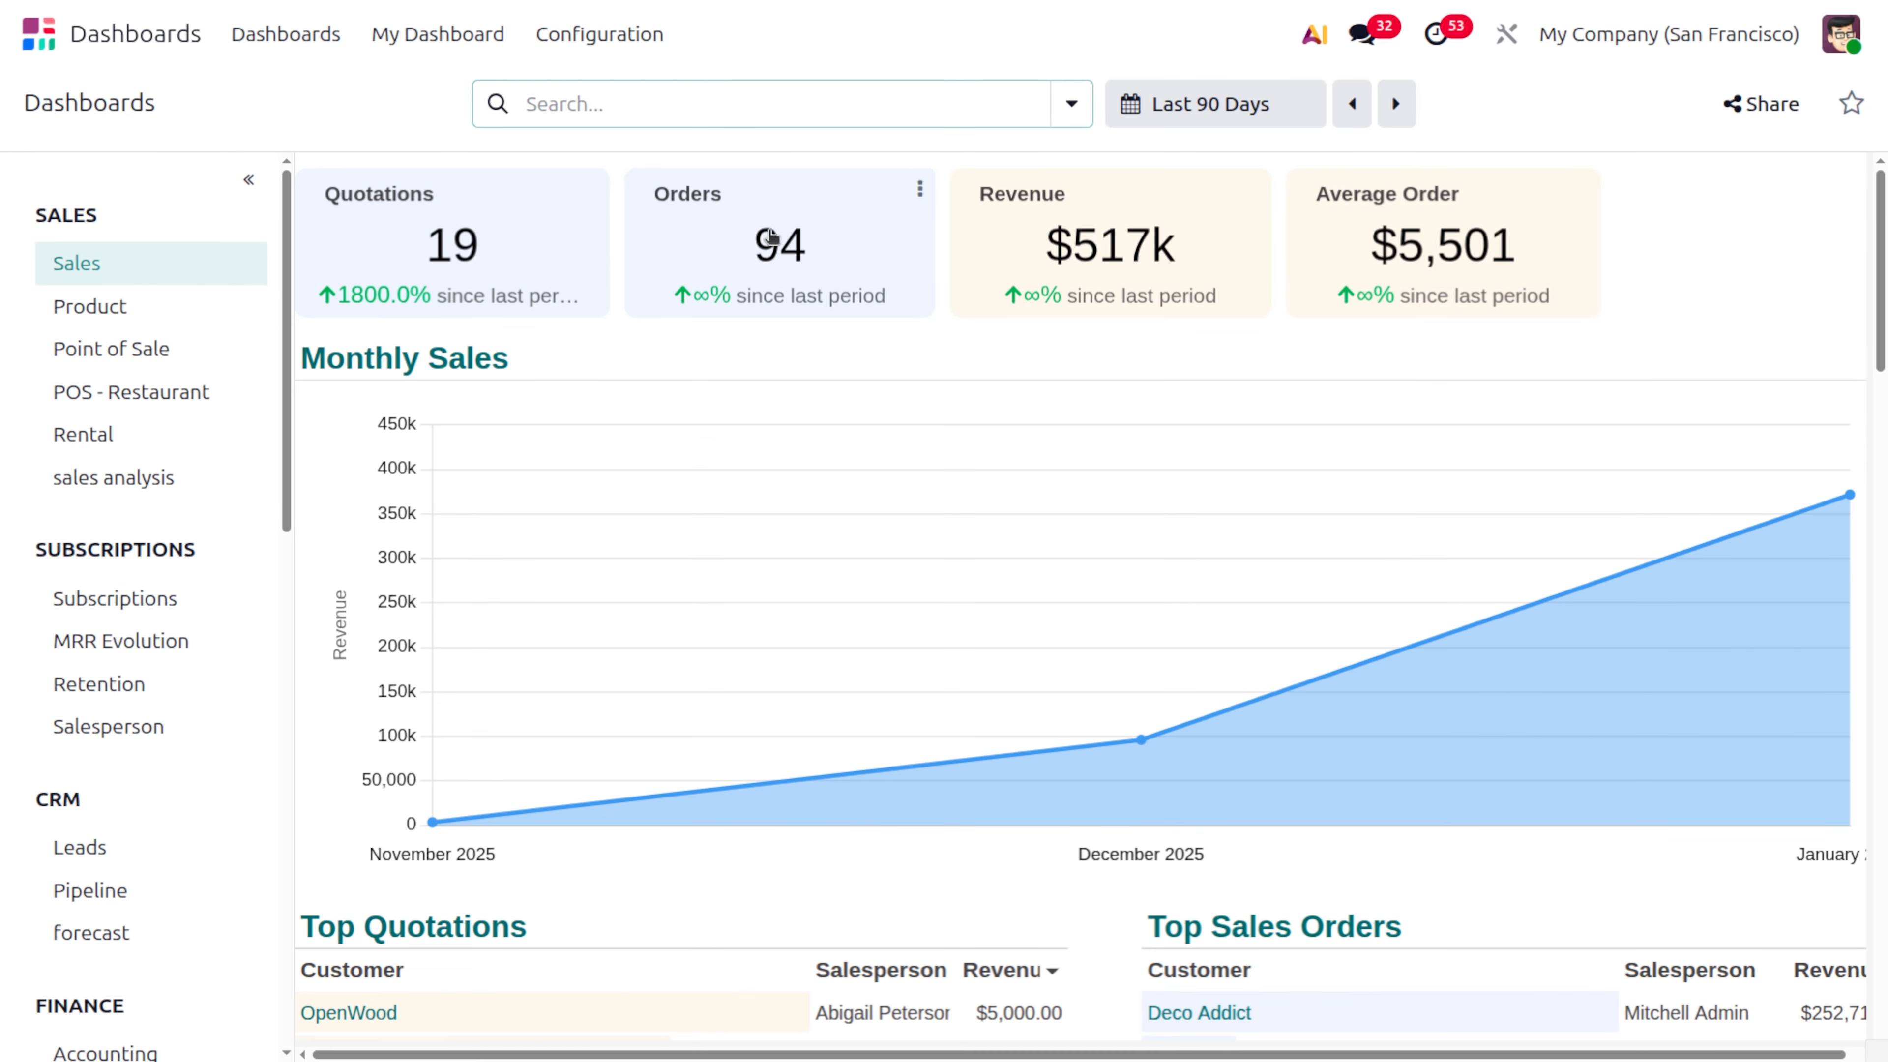
pyautogui.click(1041, 226)
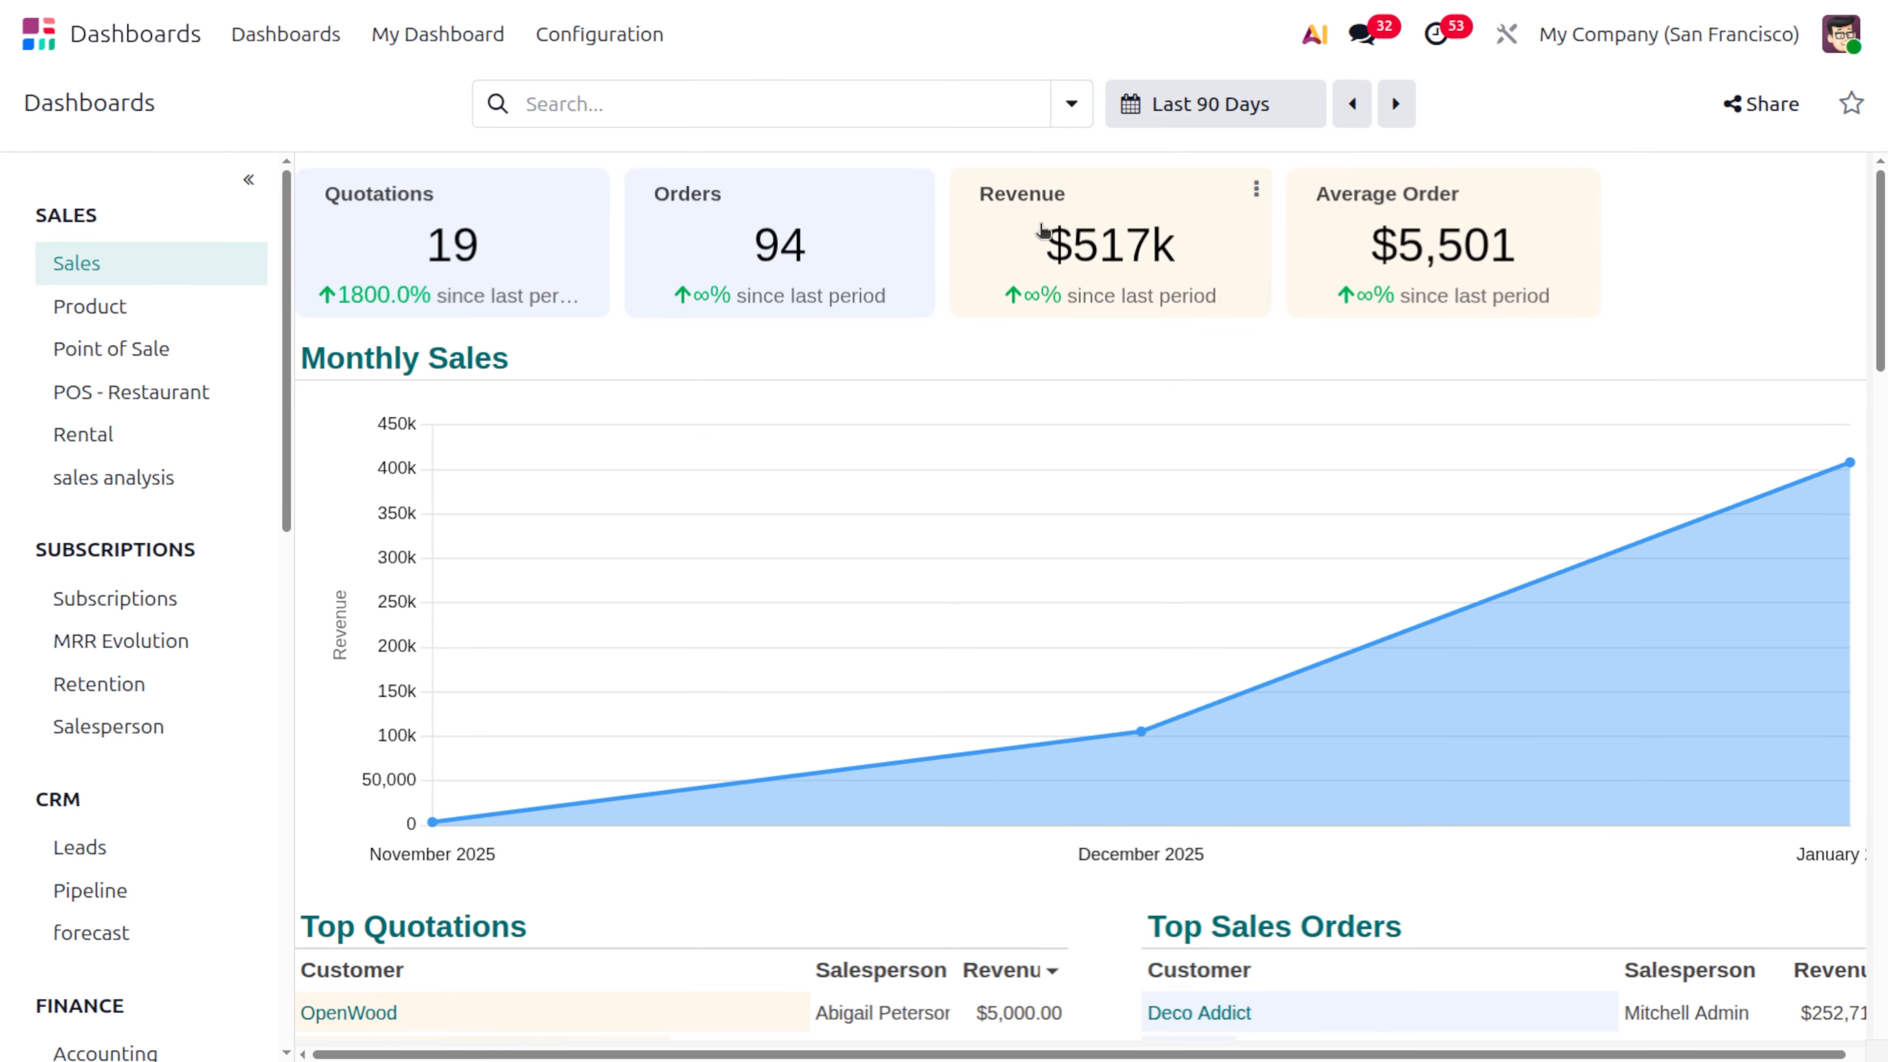
pyautogui.click(1062, 224)
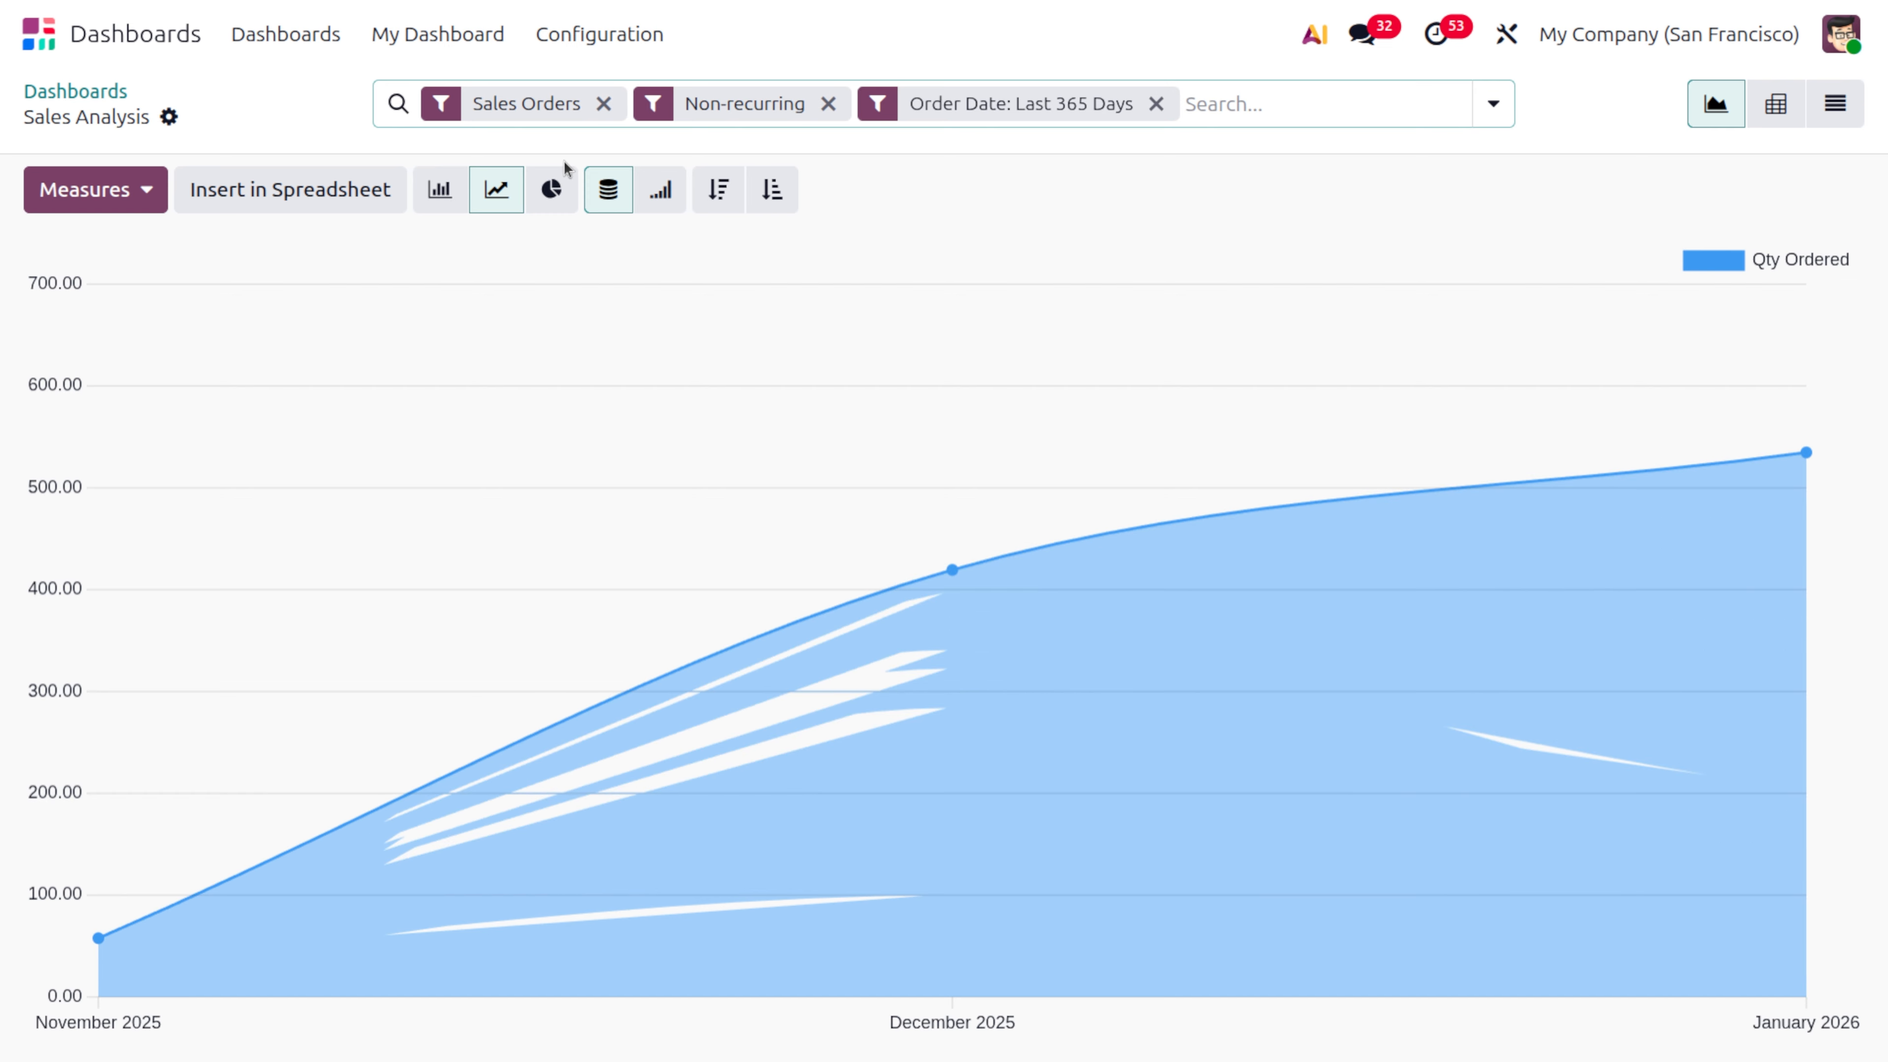
pyautogui.click(168, 116)
pyautogui.click(303, 234)
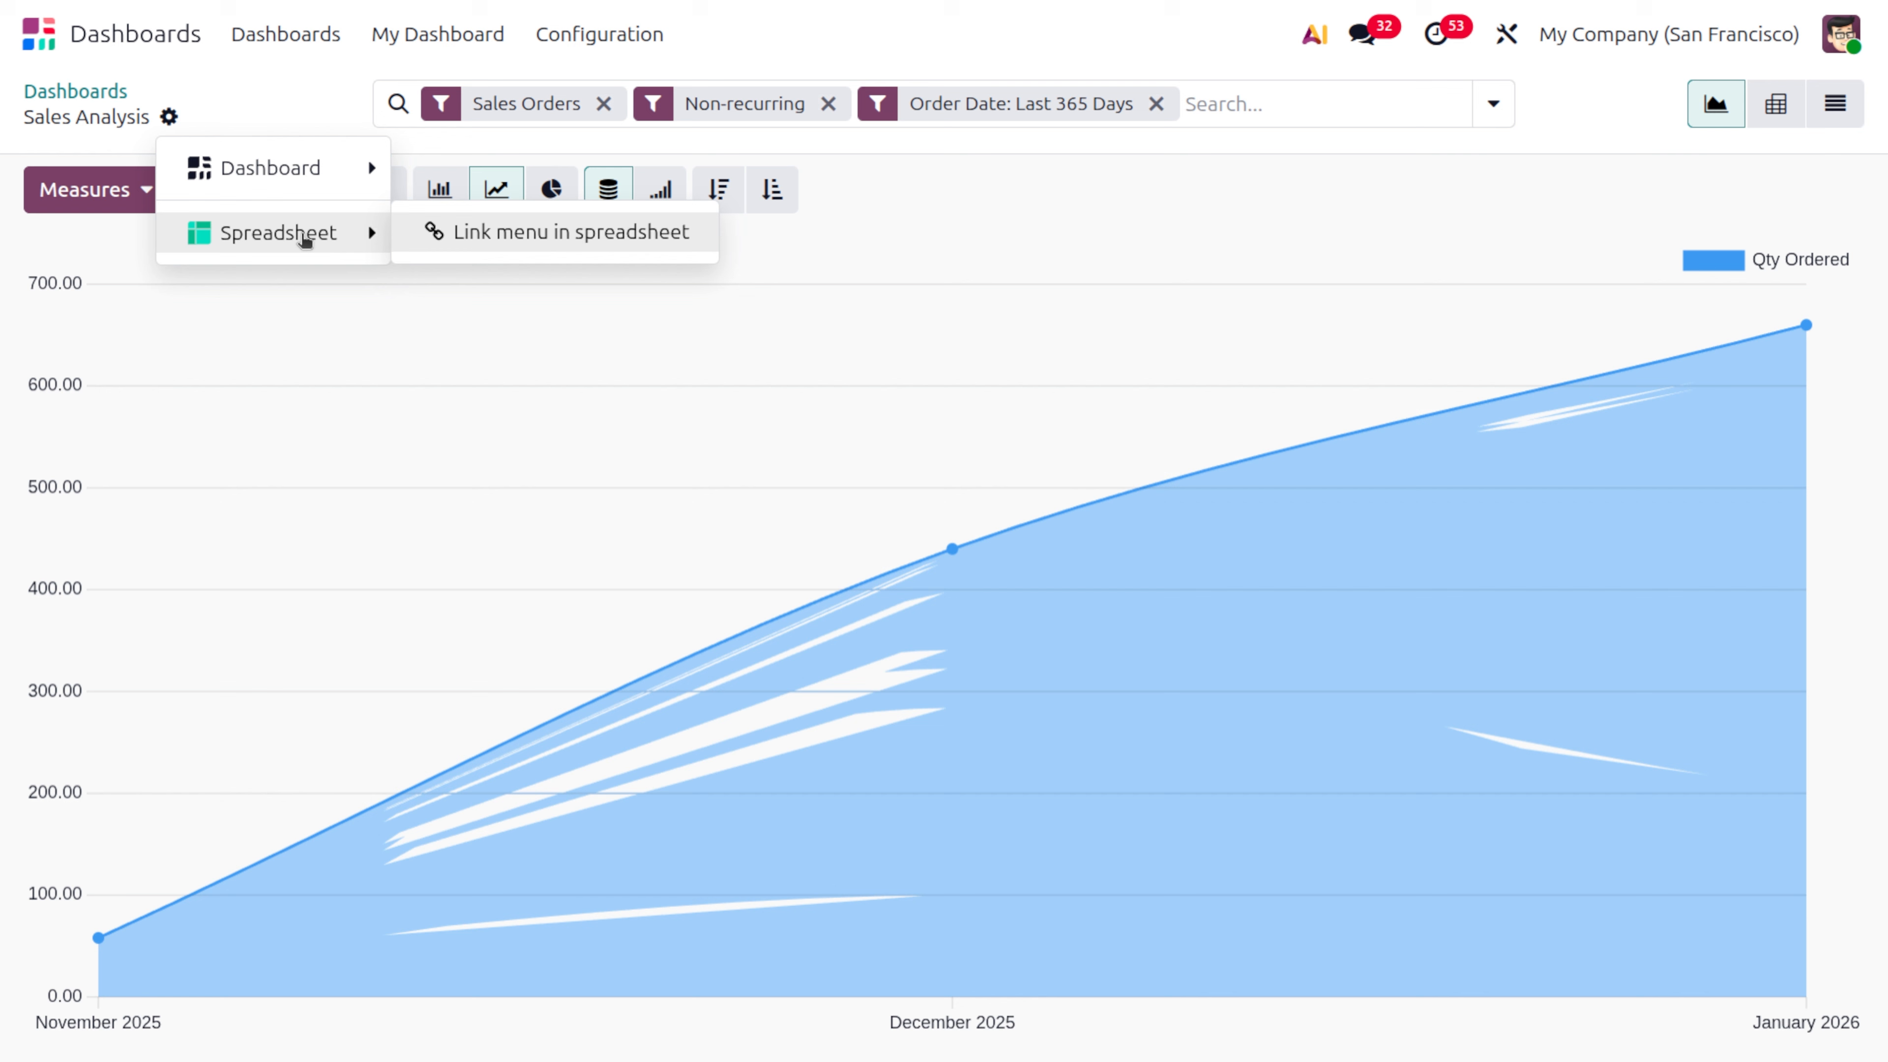
pyautogui.click(551, 189)
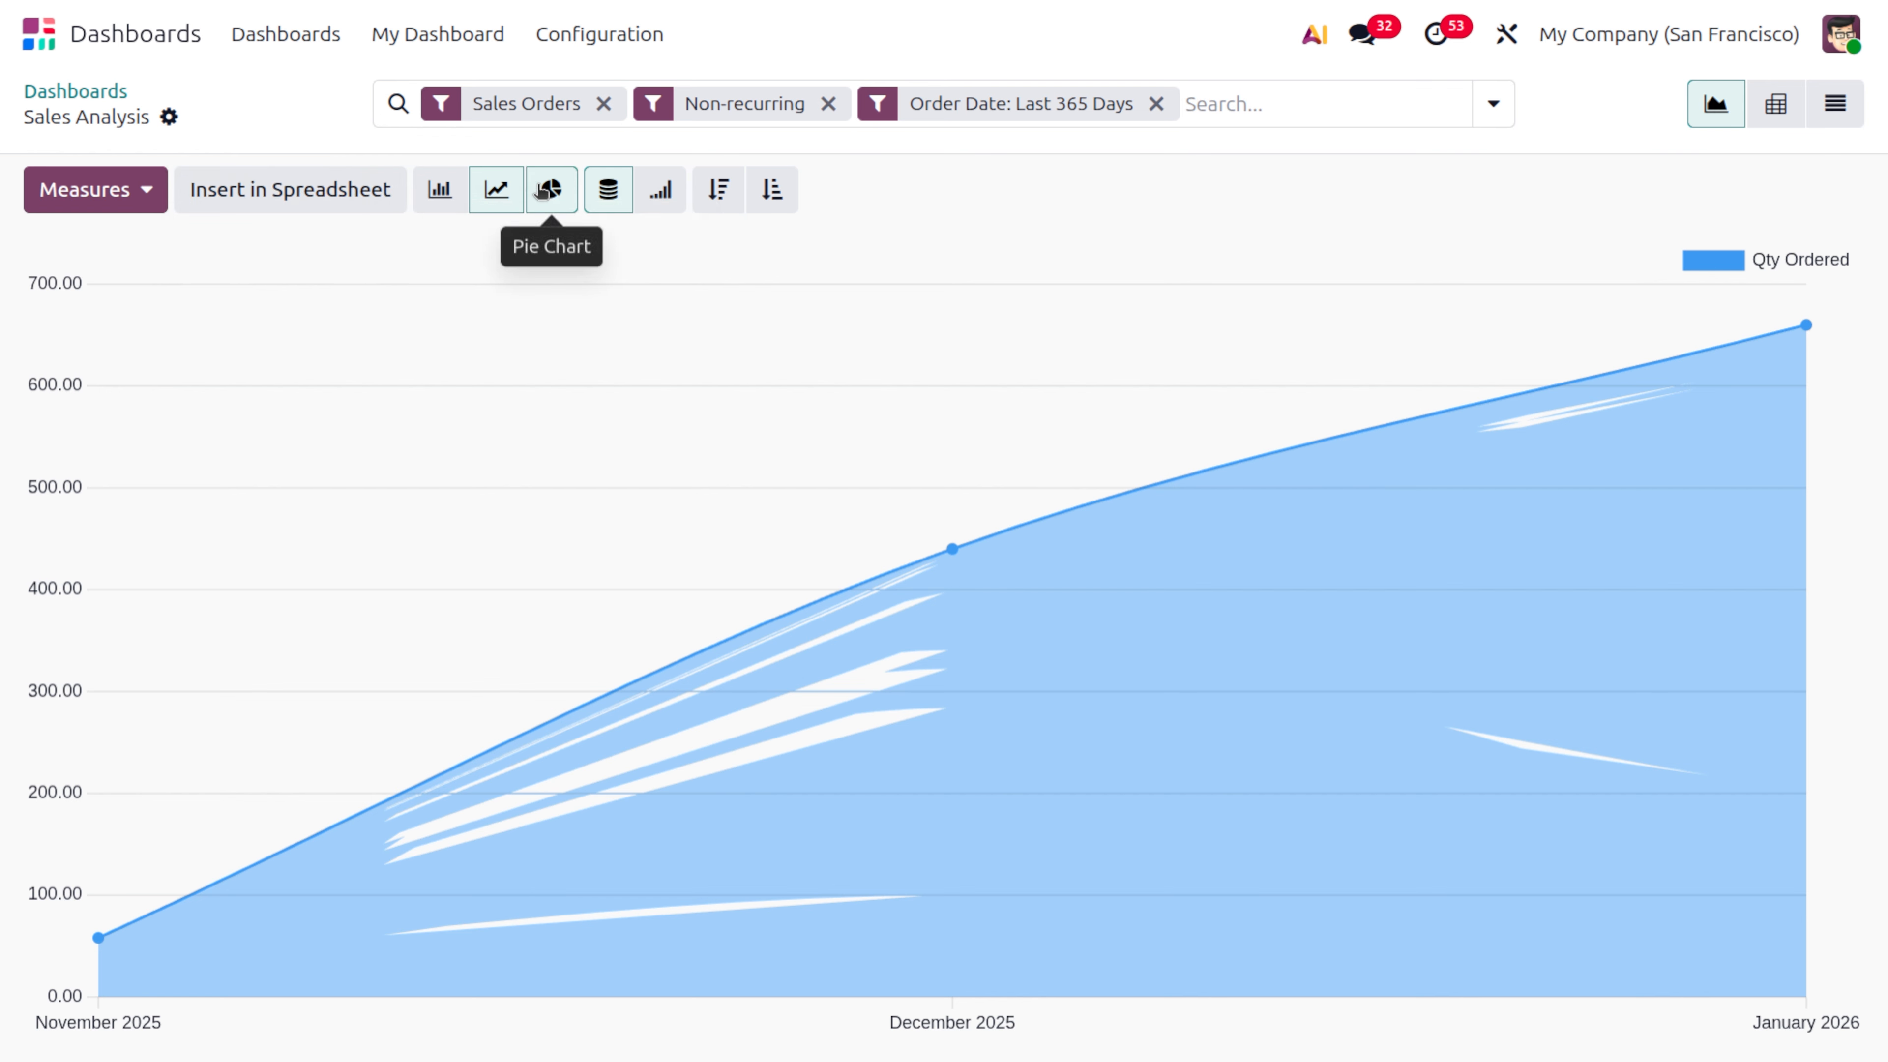
# Insert the pie chart into a new blank dashboard named "sales analysis" in the Sales dashboard group and save it
pyautogui.click(290, 189)
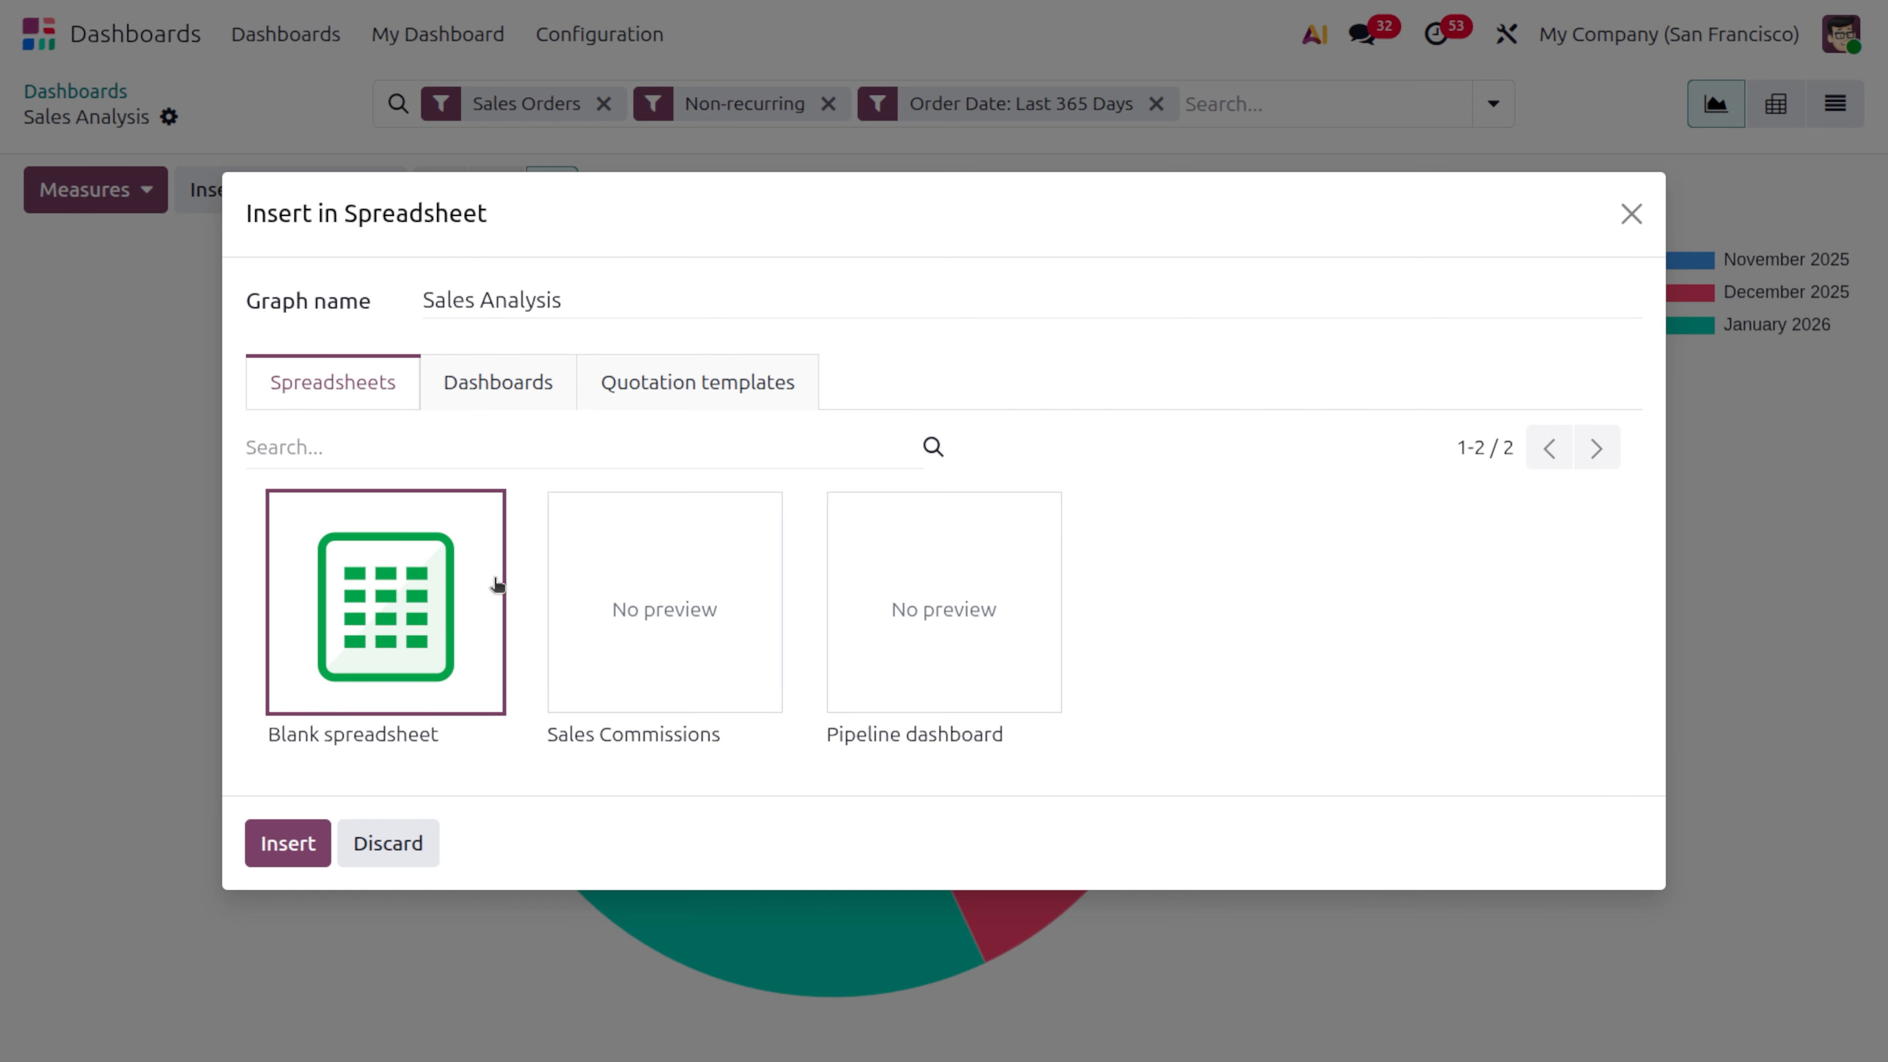
pyautogui.click(550, 379)
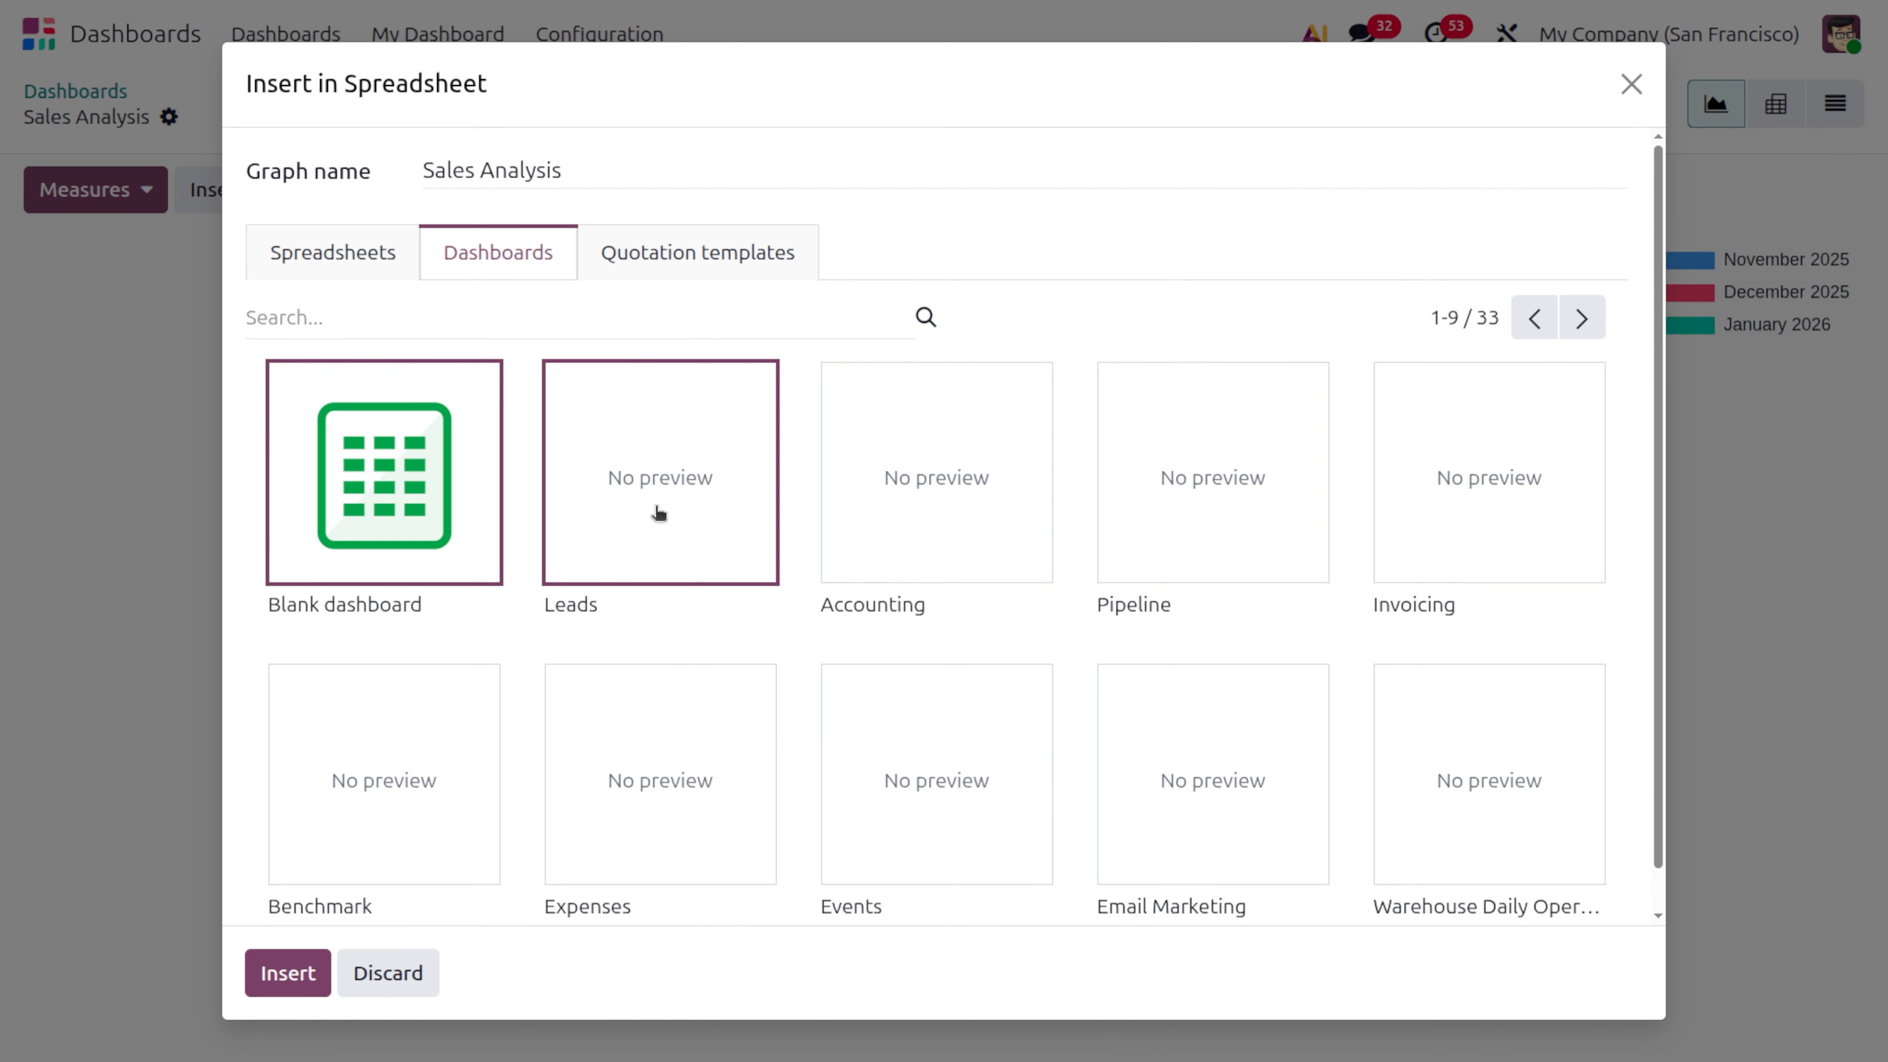
pyautogui.click(289, 975)
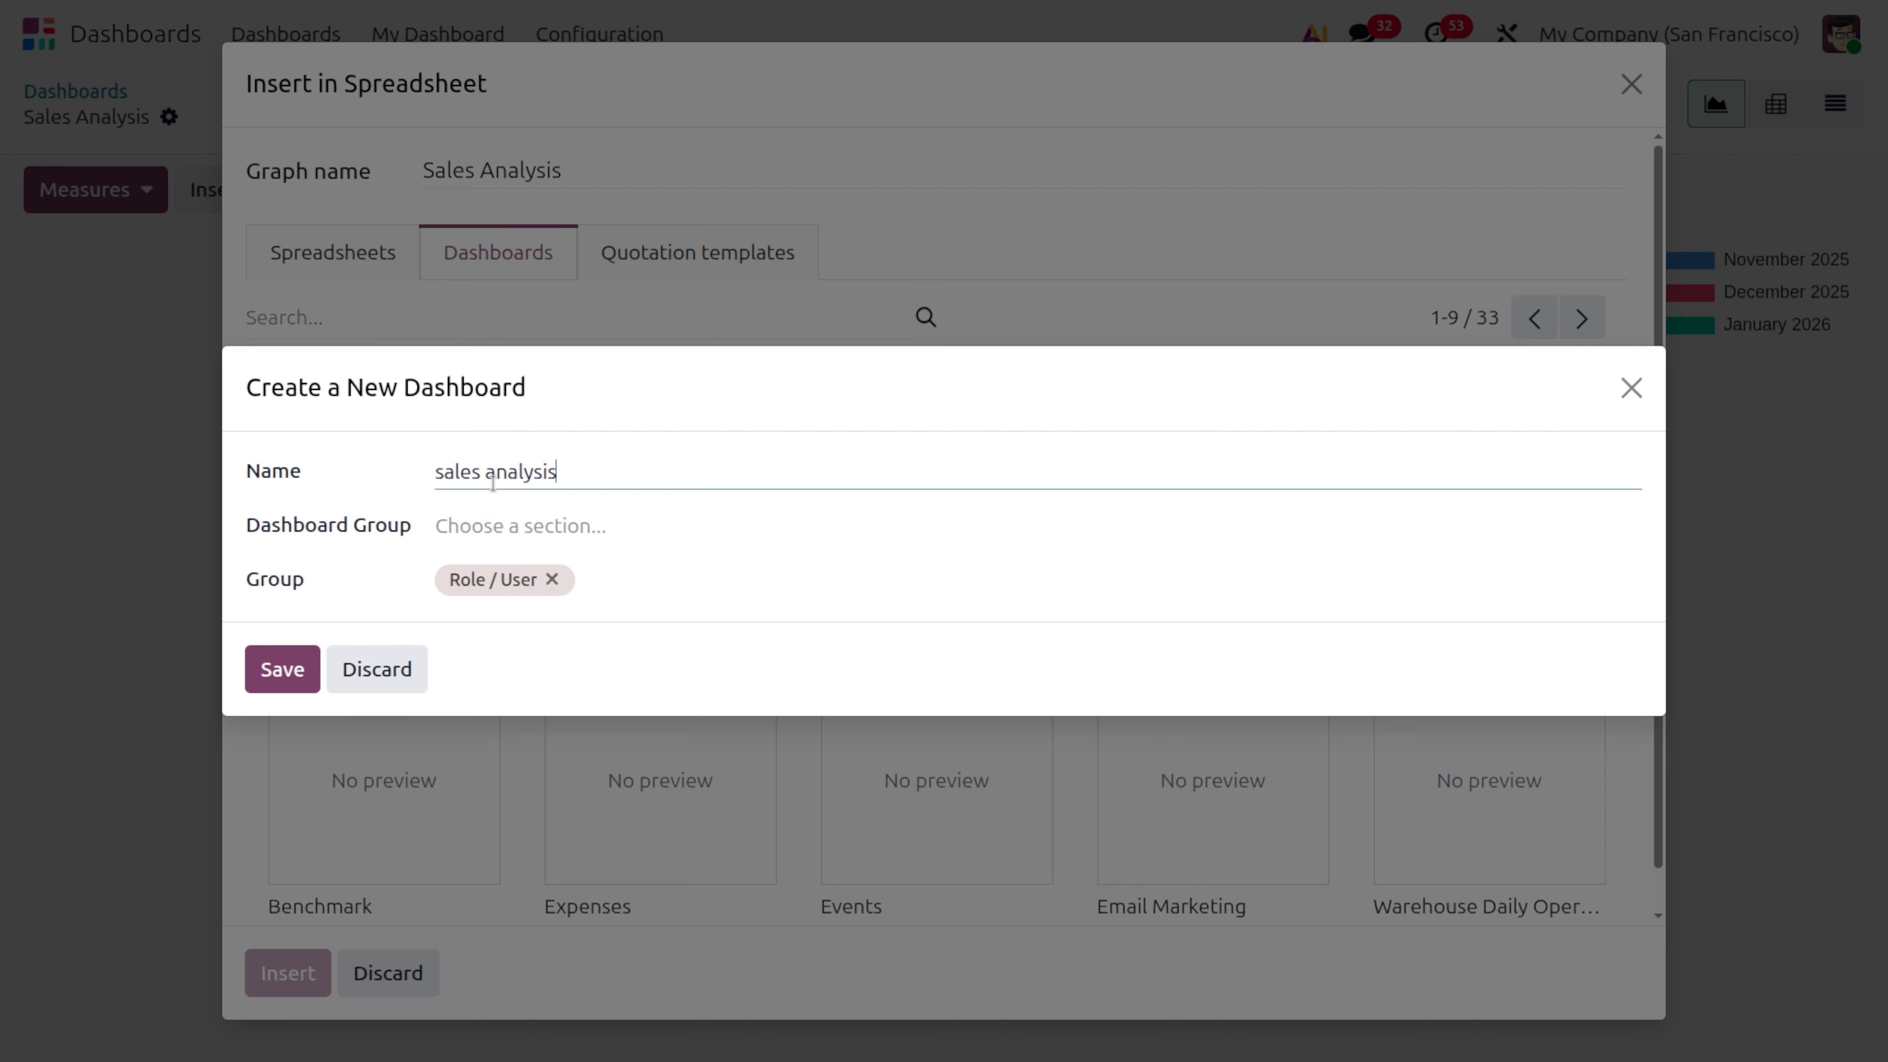
pyautogui.click(587, 526)
pyautogui.click(568, 579)
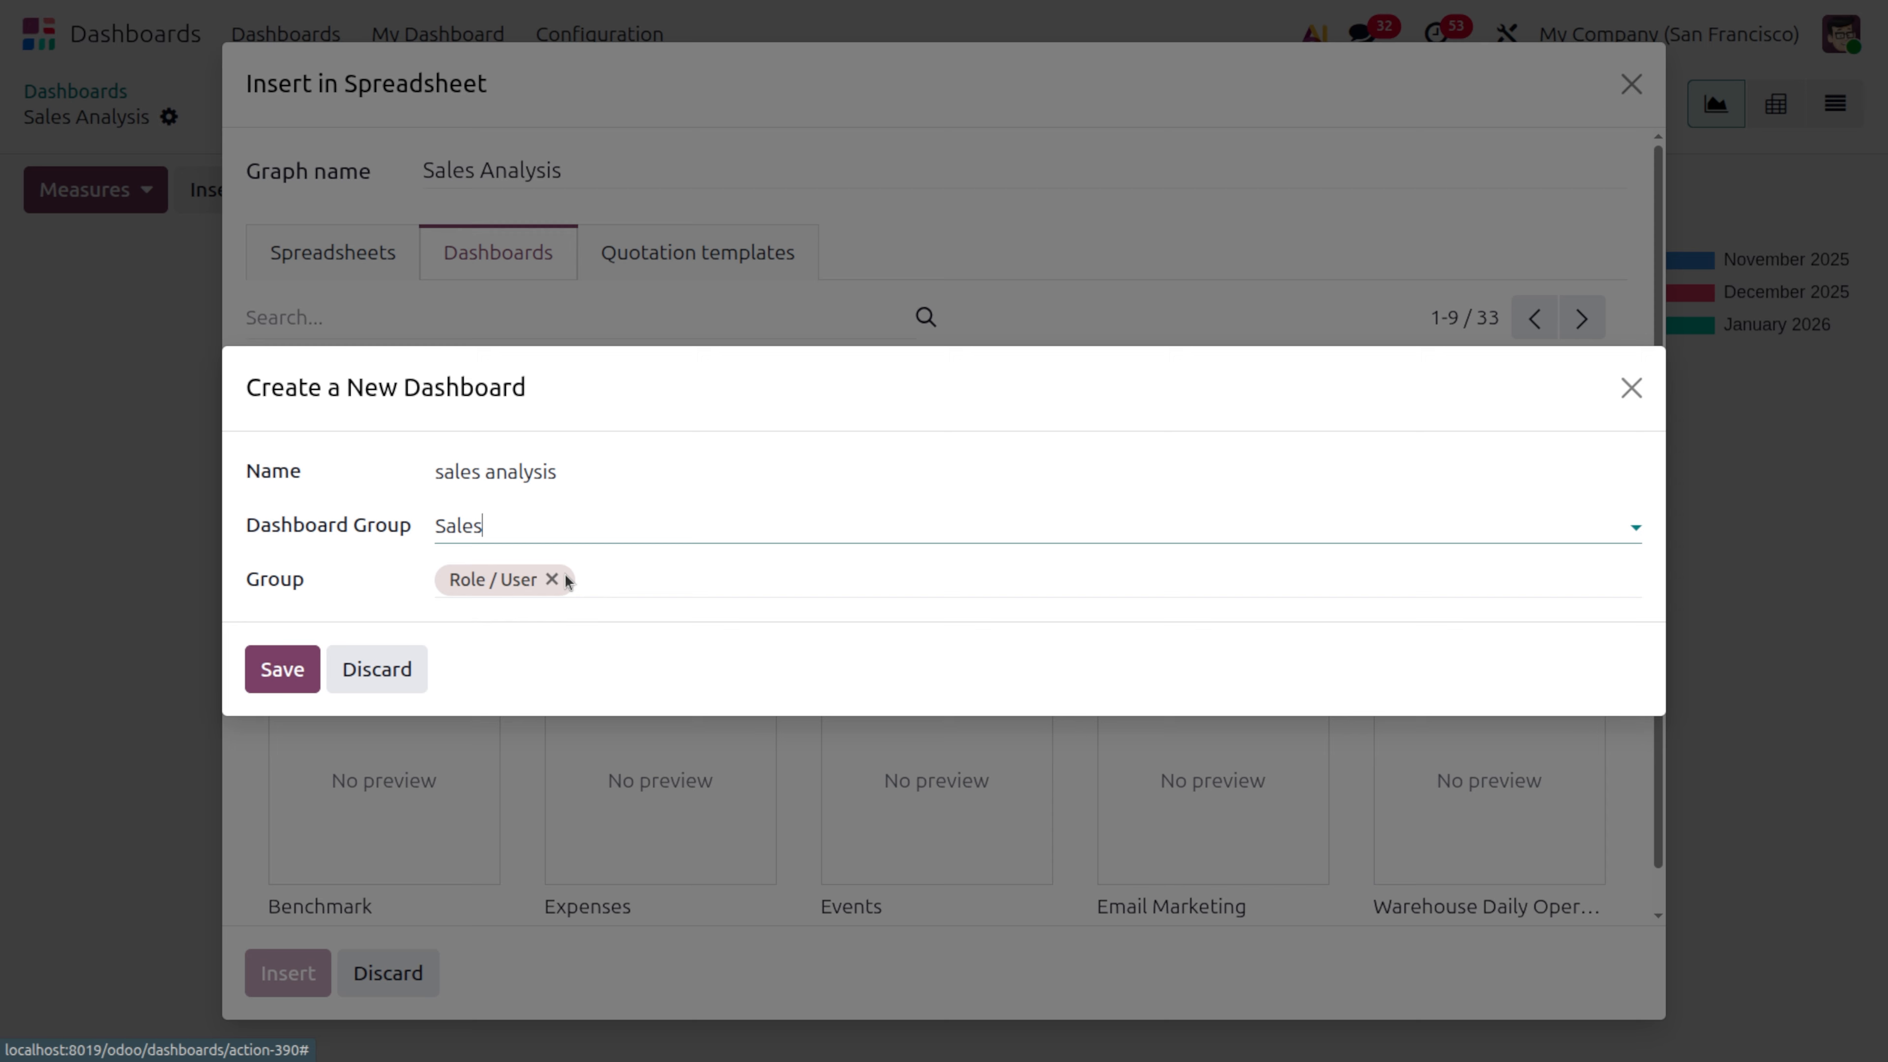
pyautogui.click(286, 673)
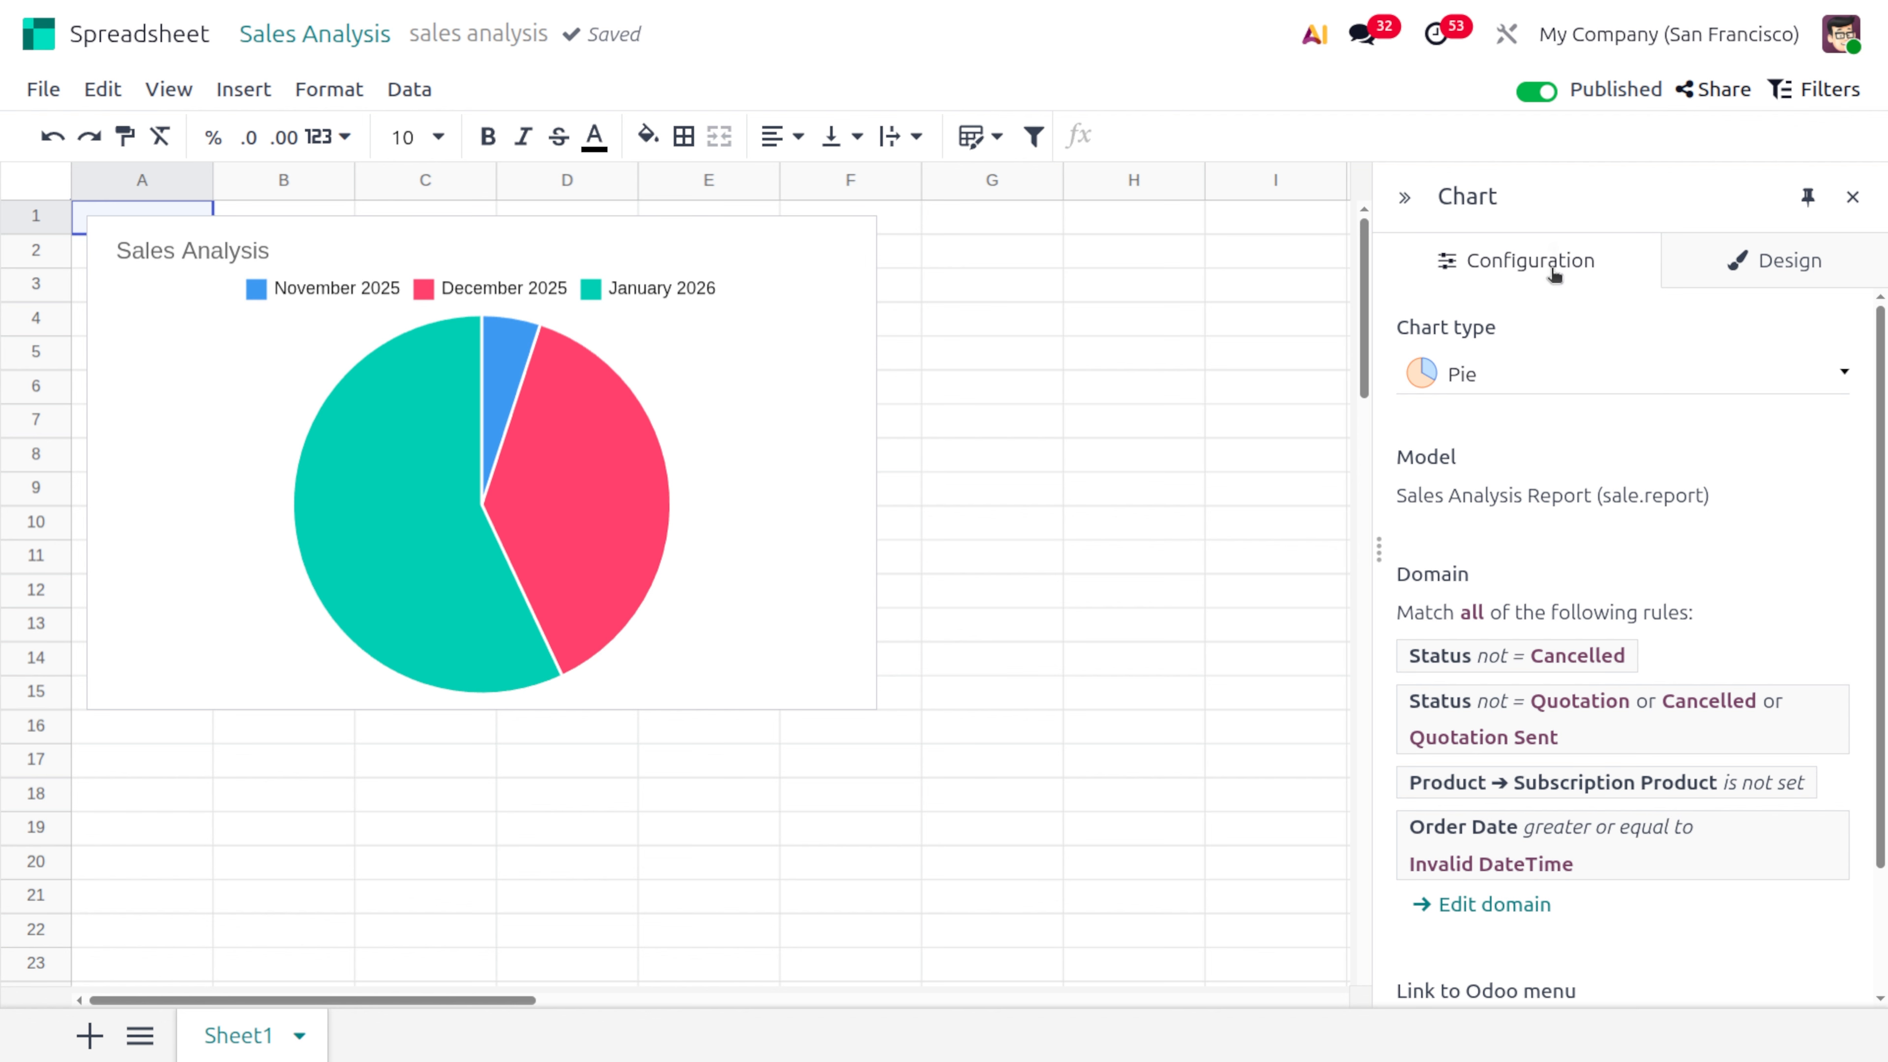
# Set the pie chart's background color to light grey in its design settings
pyautogui.click(1791, 261)
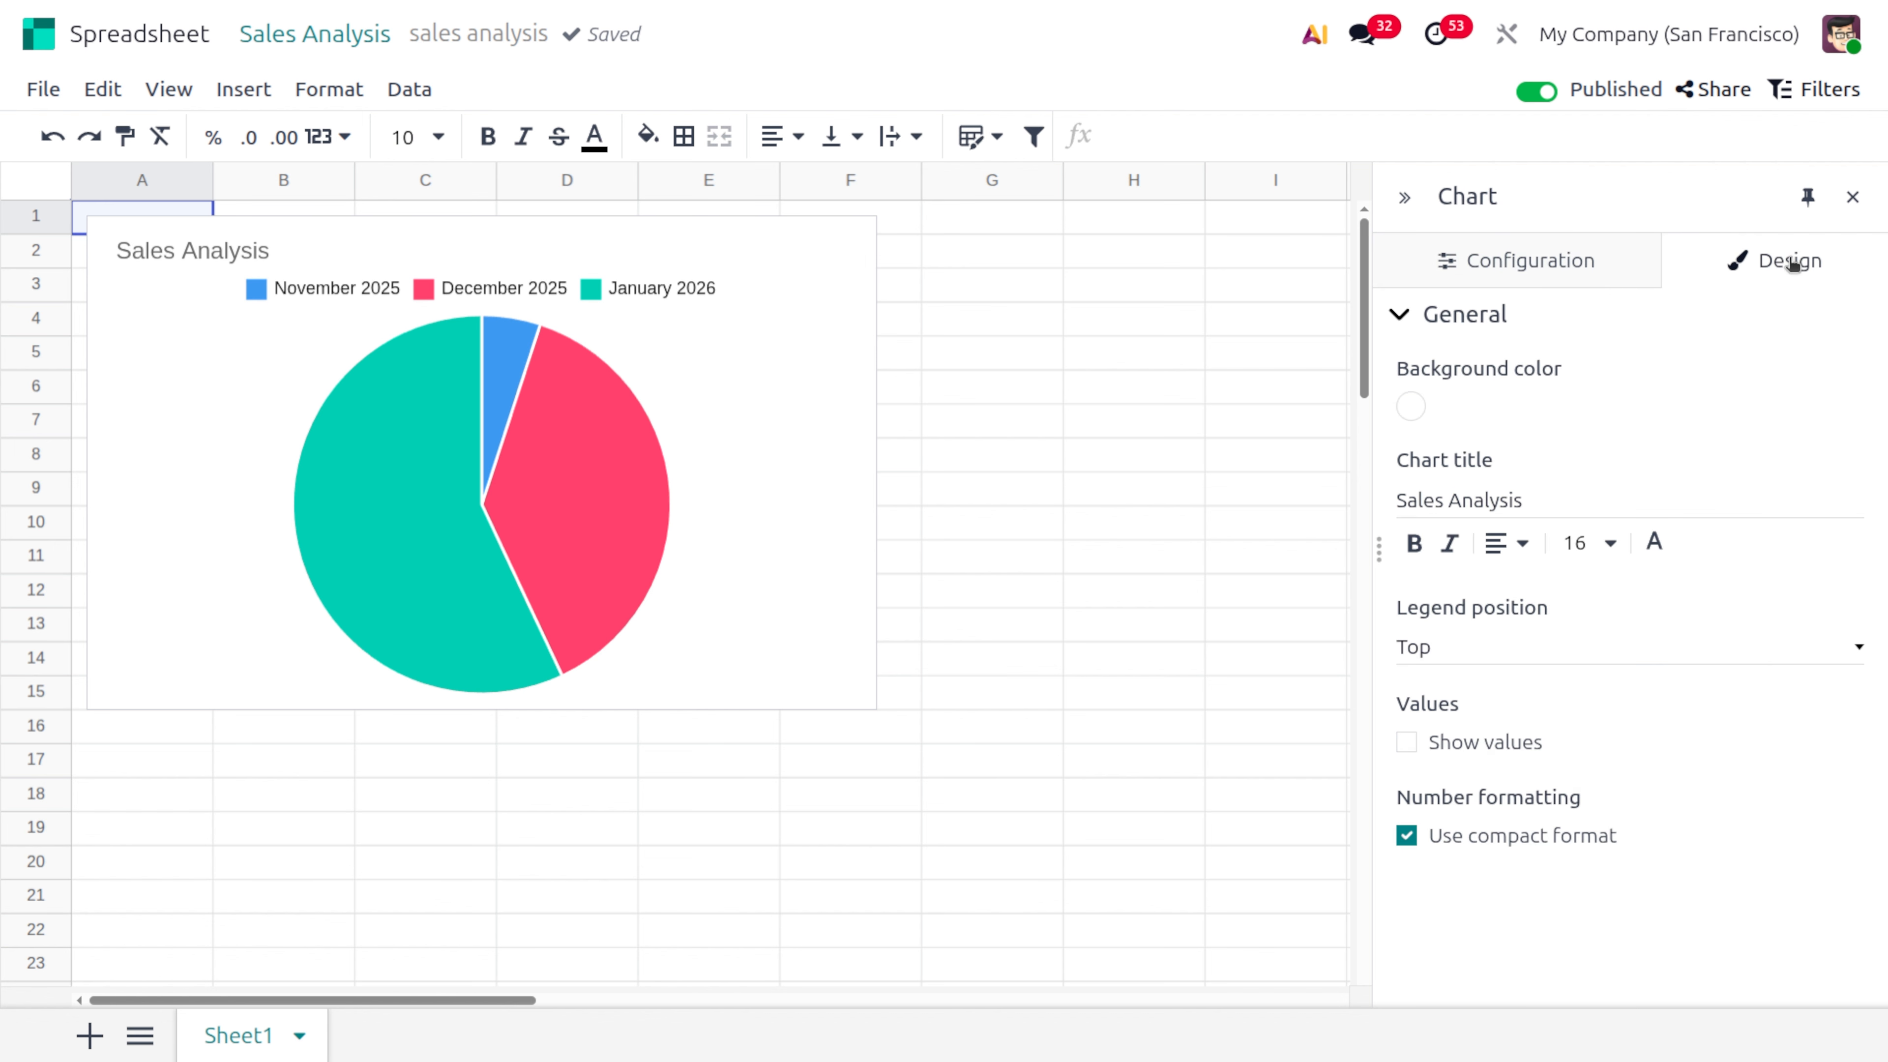
pyautogui.click(1411, 408)
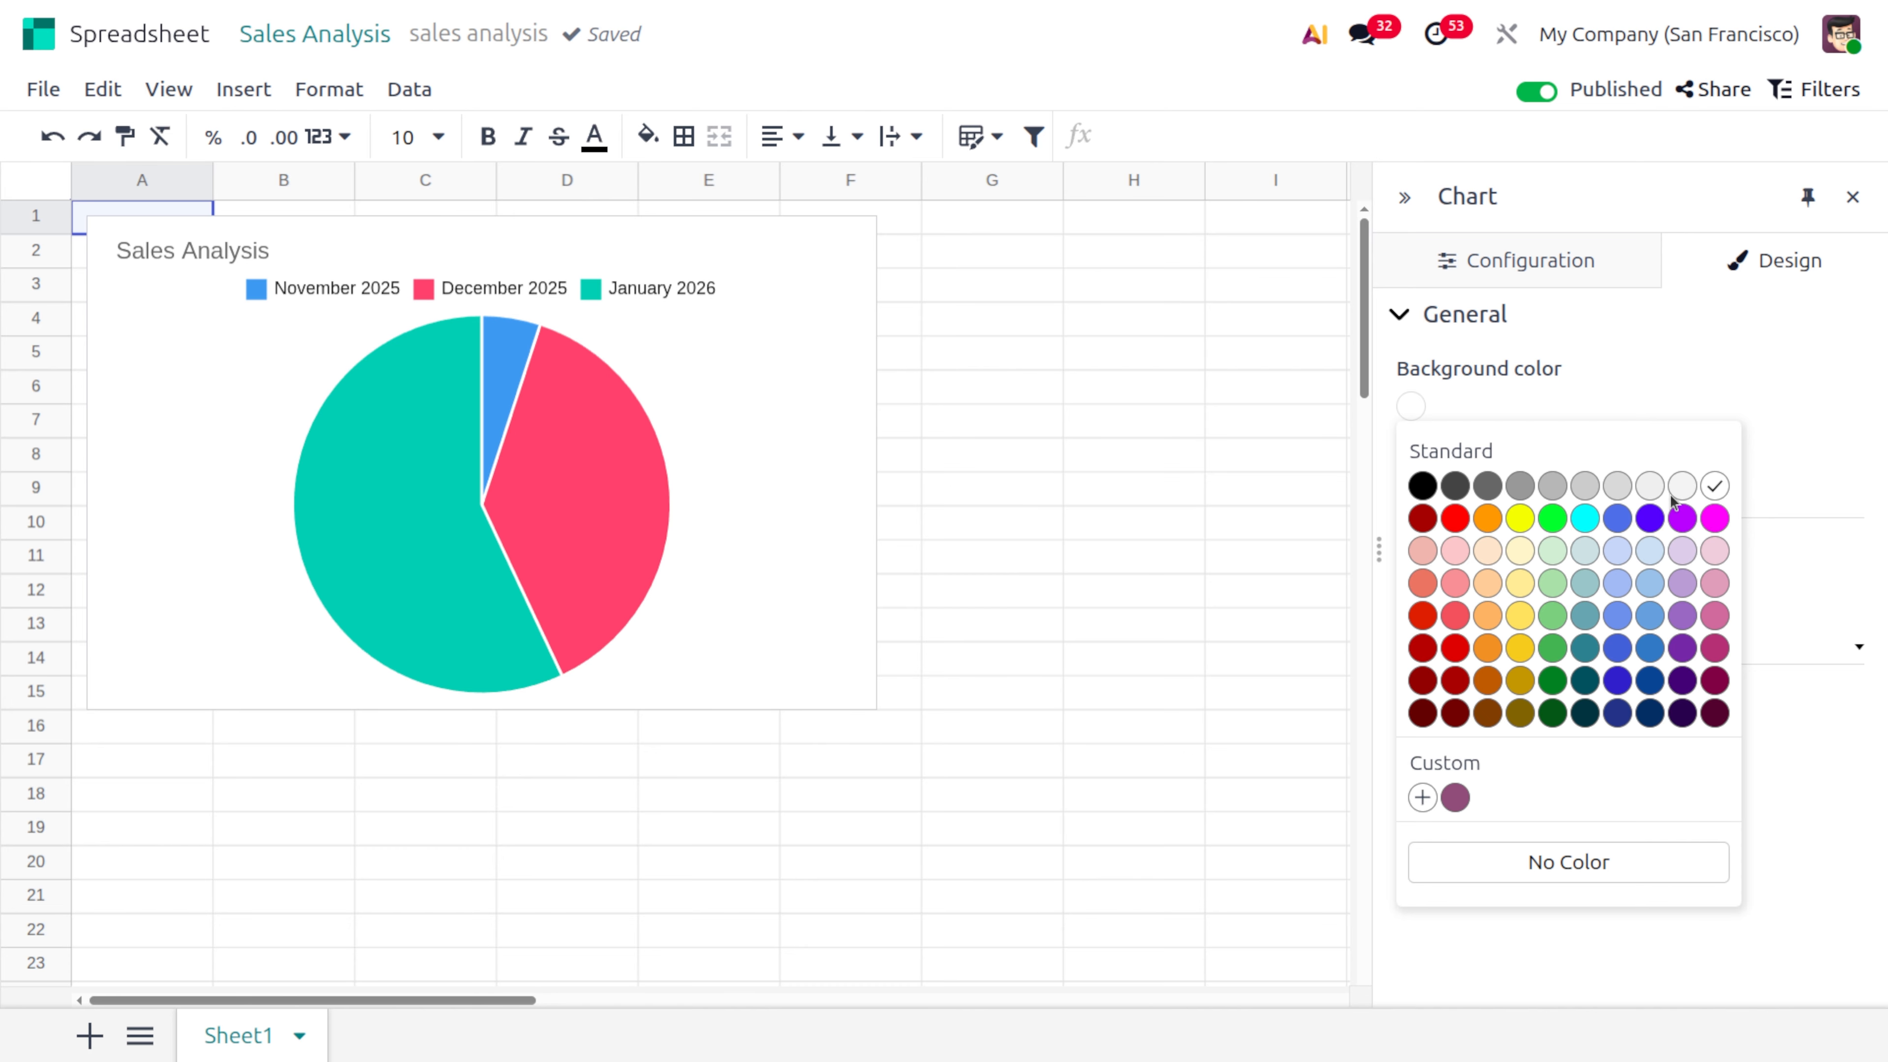
pyautogui.click(1617, 486)
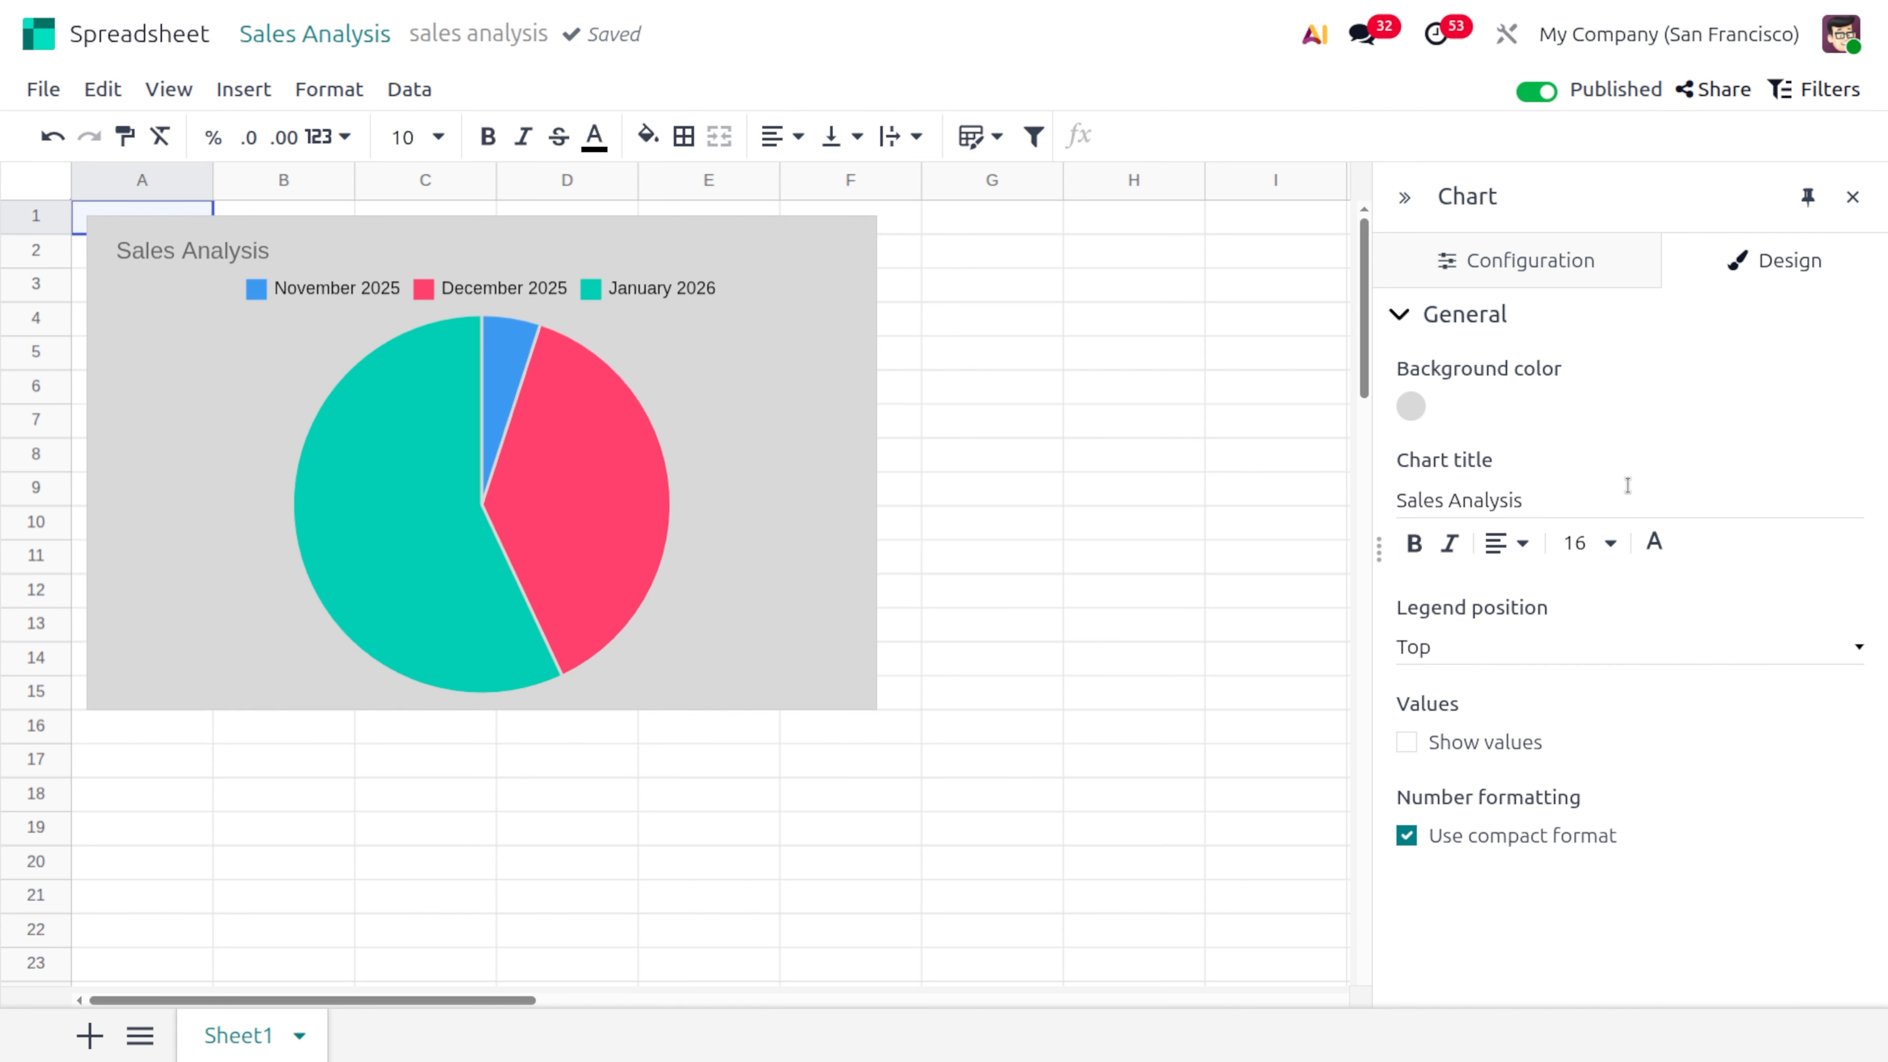
# Change the chart title to "Sales report" and format it in bold italic
pyautogui.click(1446, 498)
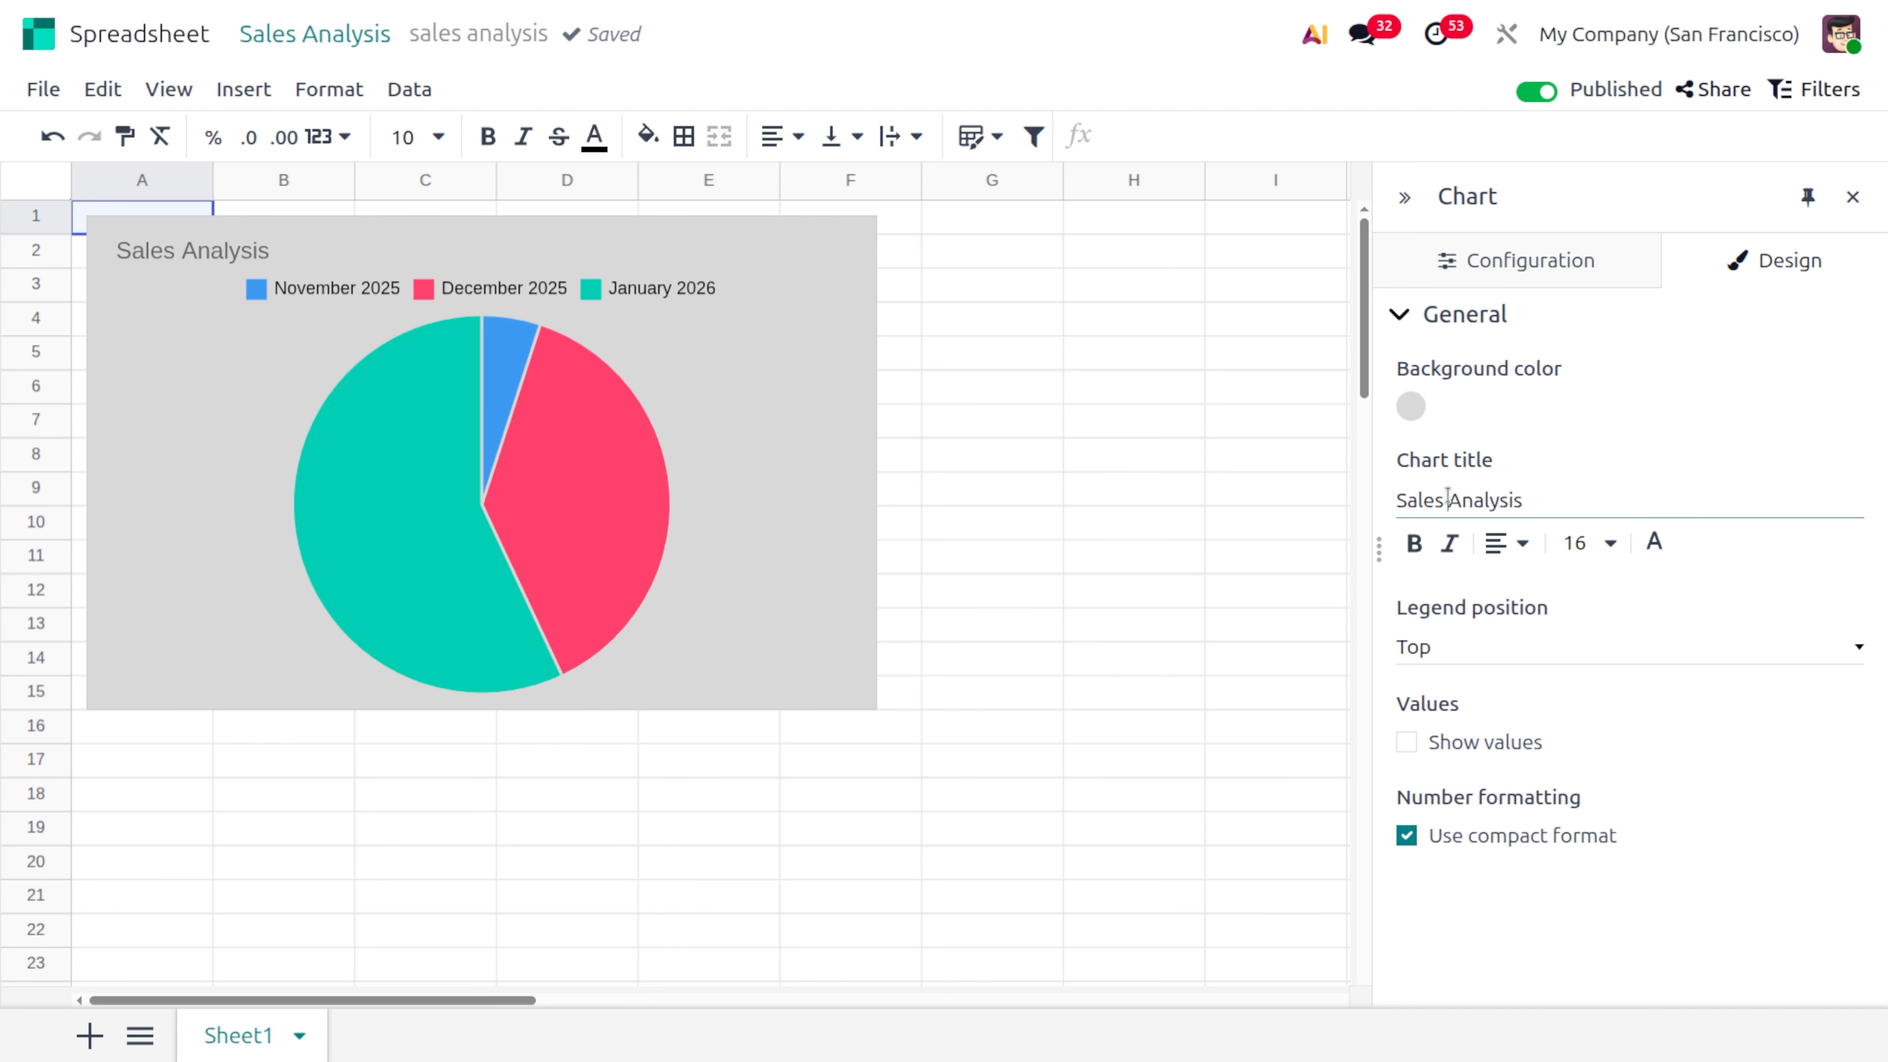
pyautogui.click(1524, 501)
pyautogui.press('BackSpace')
pyautogui.press('BackSpace')
pyautogui.press('BackSpace')
pyautogui.write('report')
pyautogui.click(1415, 543)
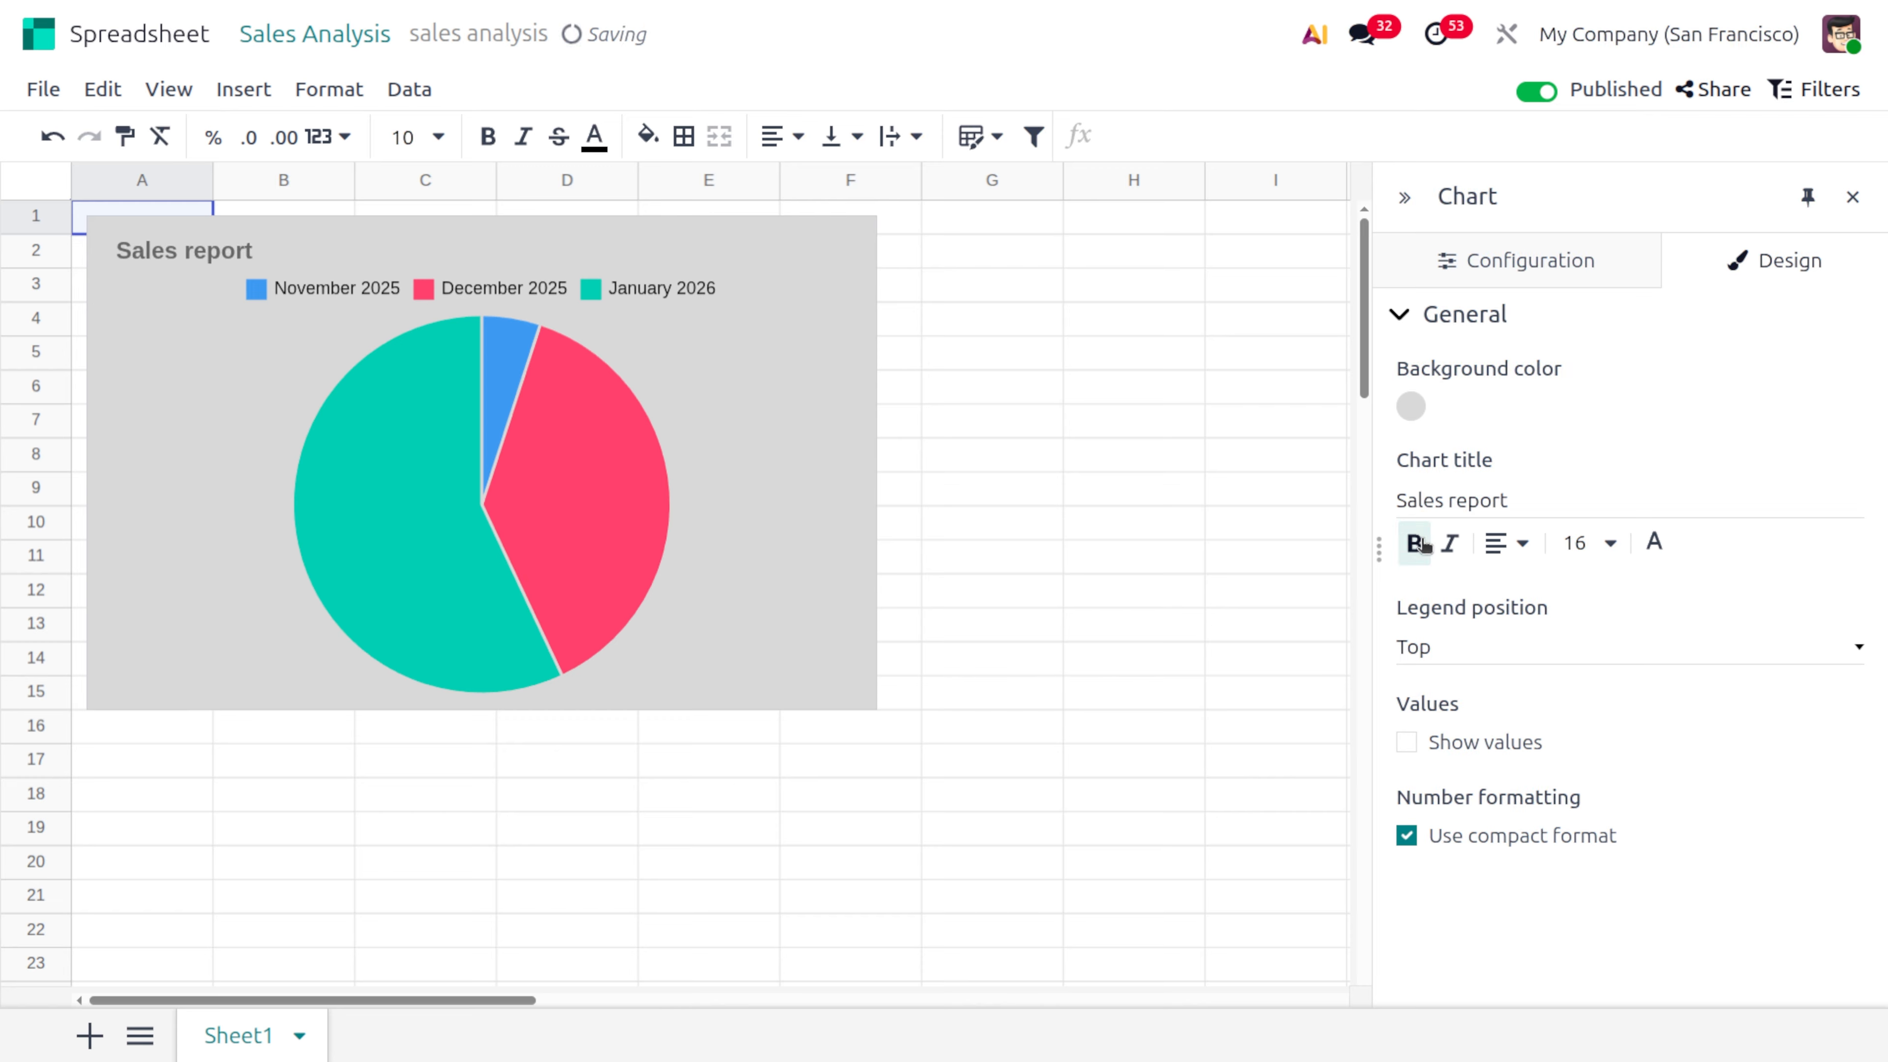
pyautogui.click(1451, 546)
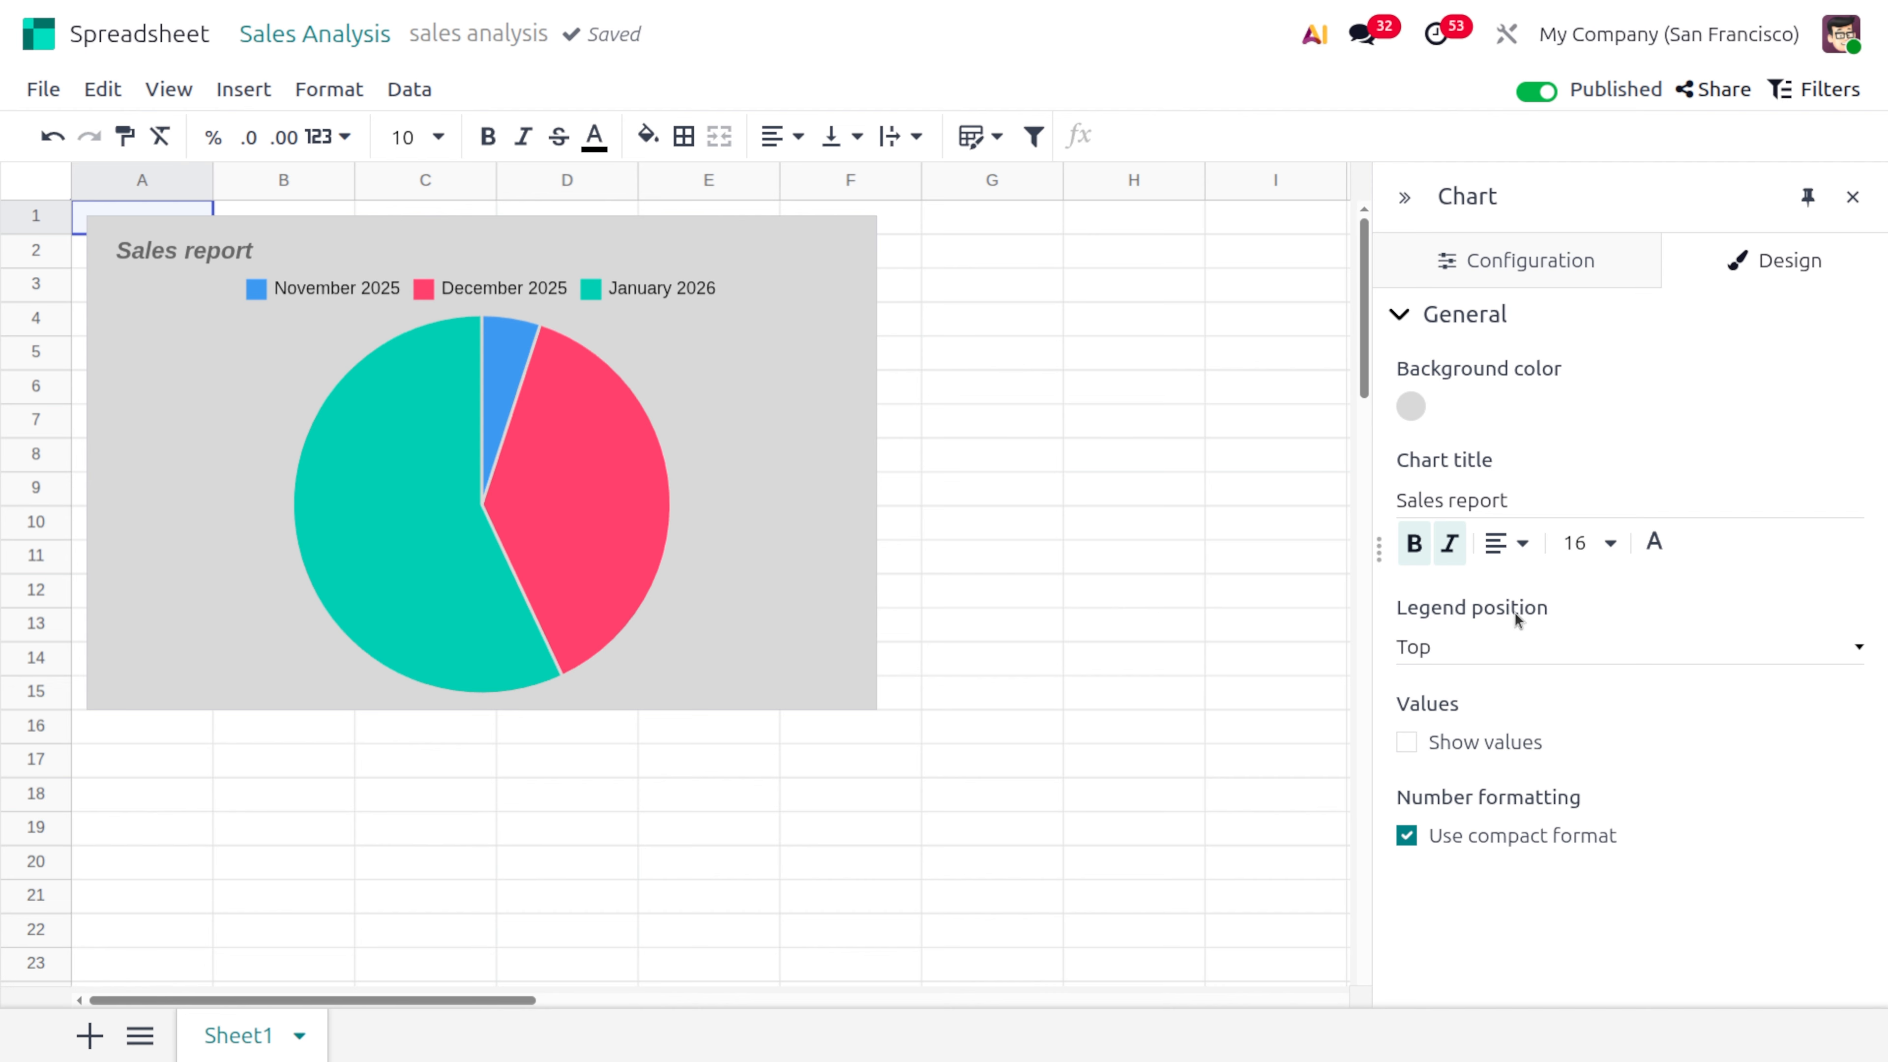
# Try the pie chart's legend in the Bottom, Top and Left positions
pyautogui.click(1492, 647)
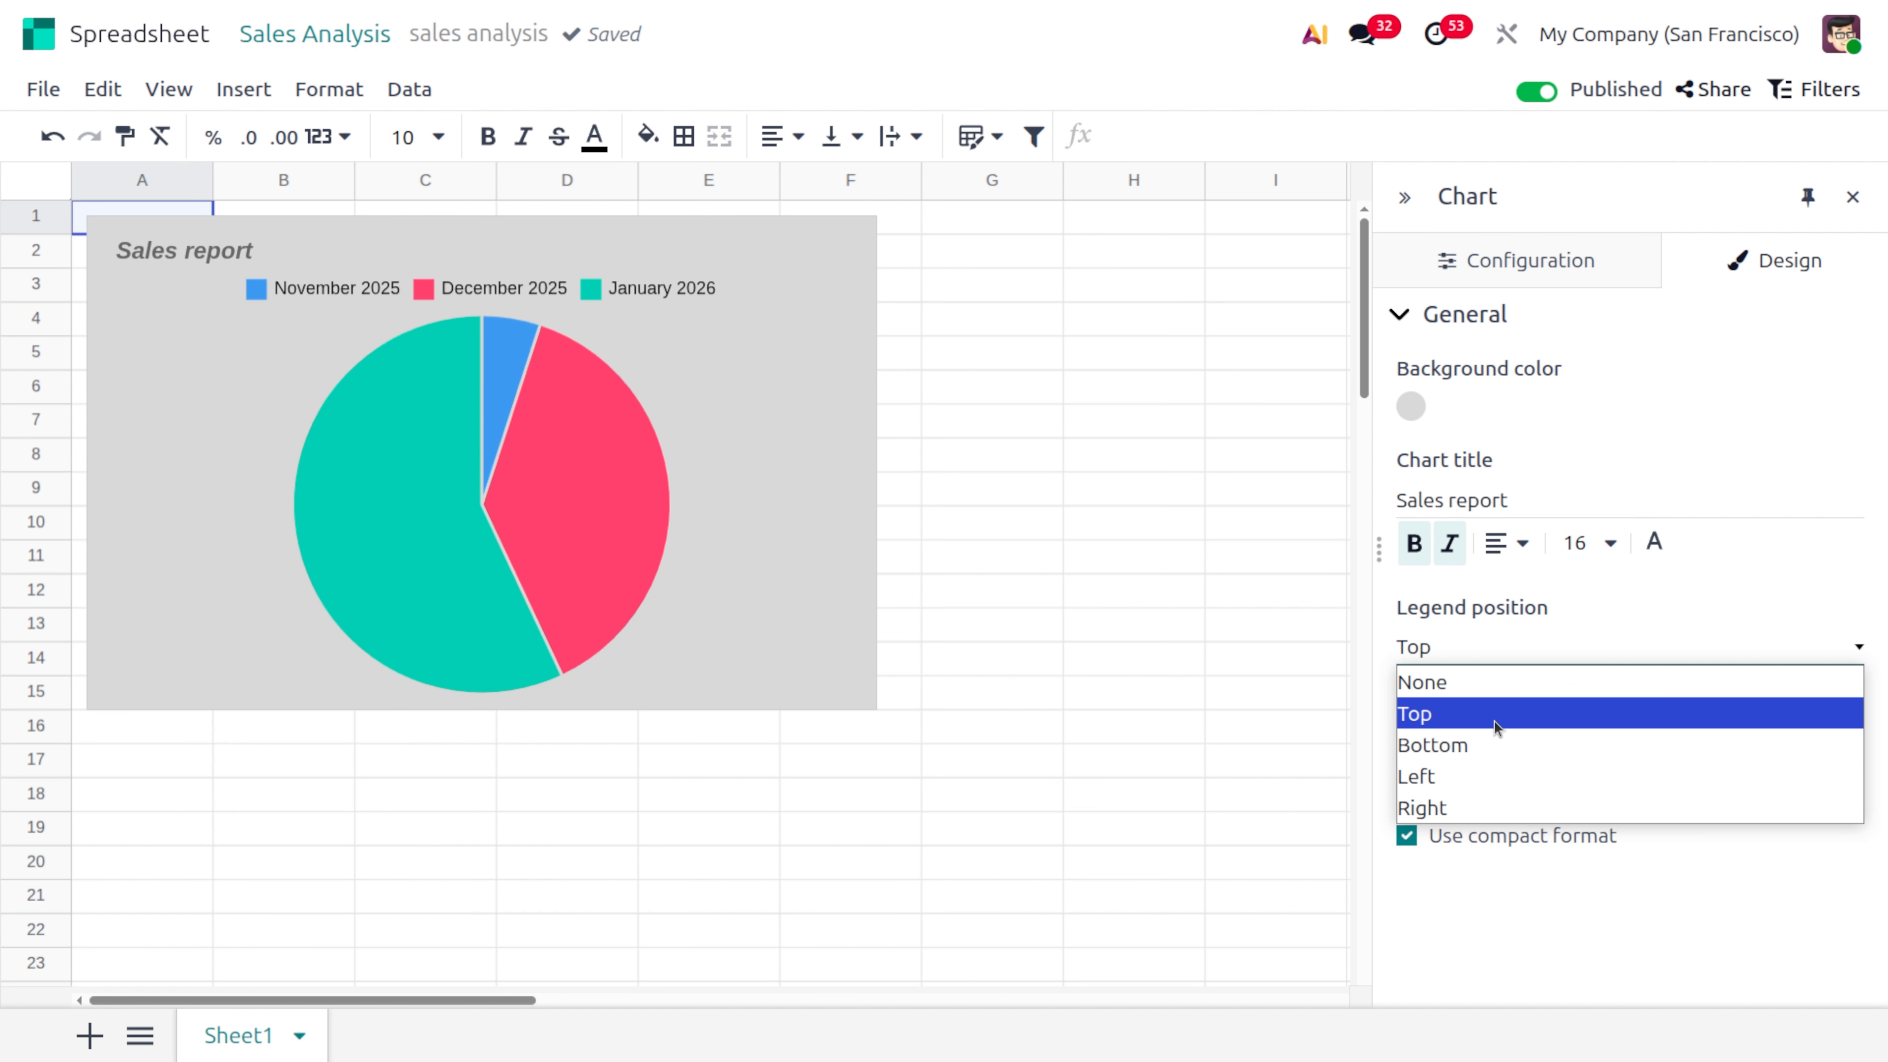
pyautogui.click(1498, 745)
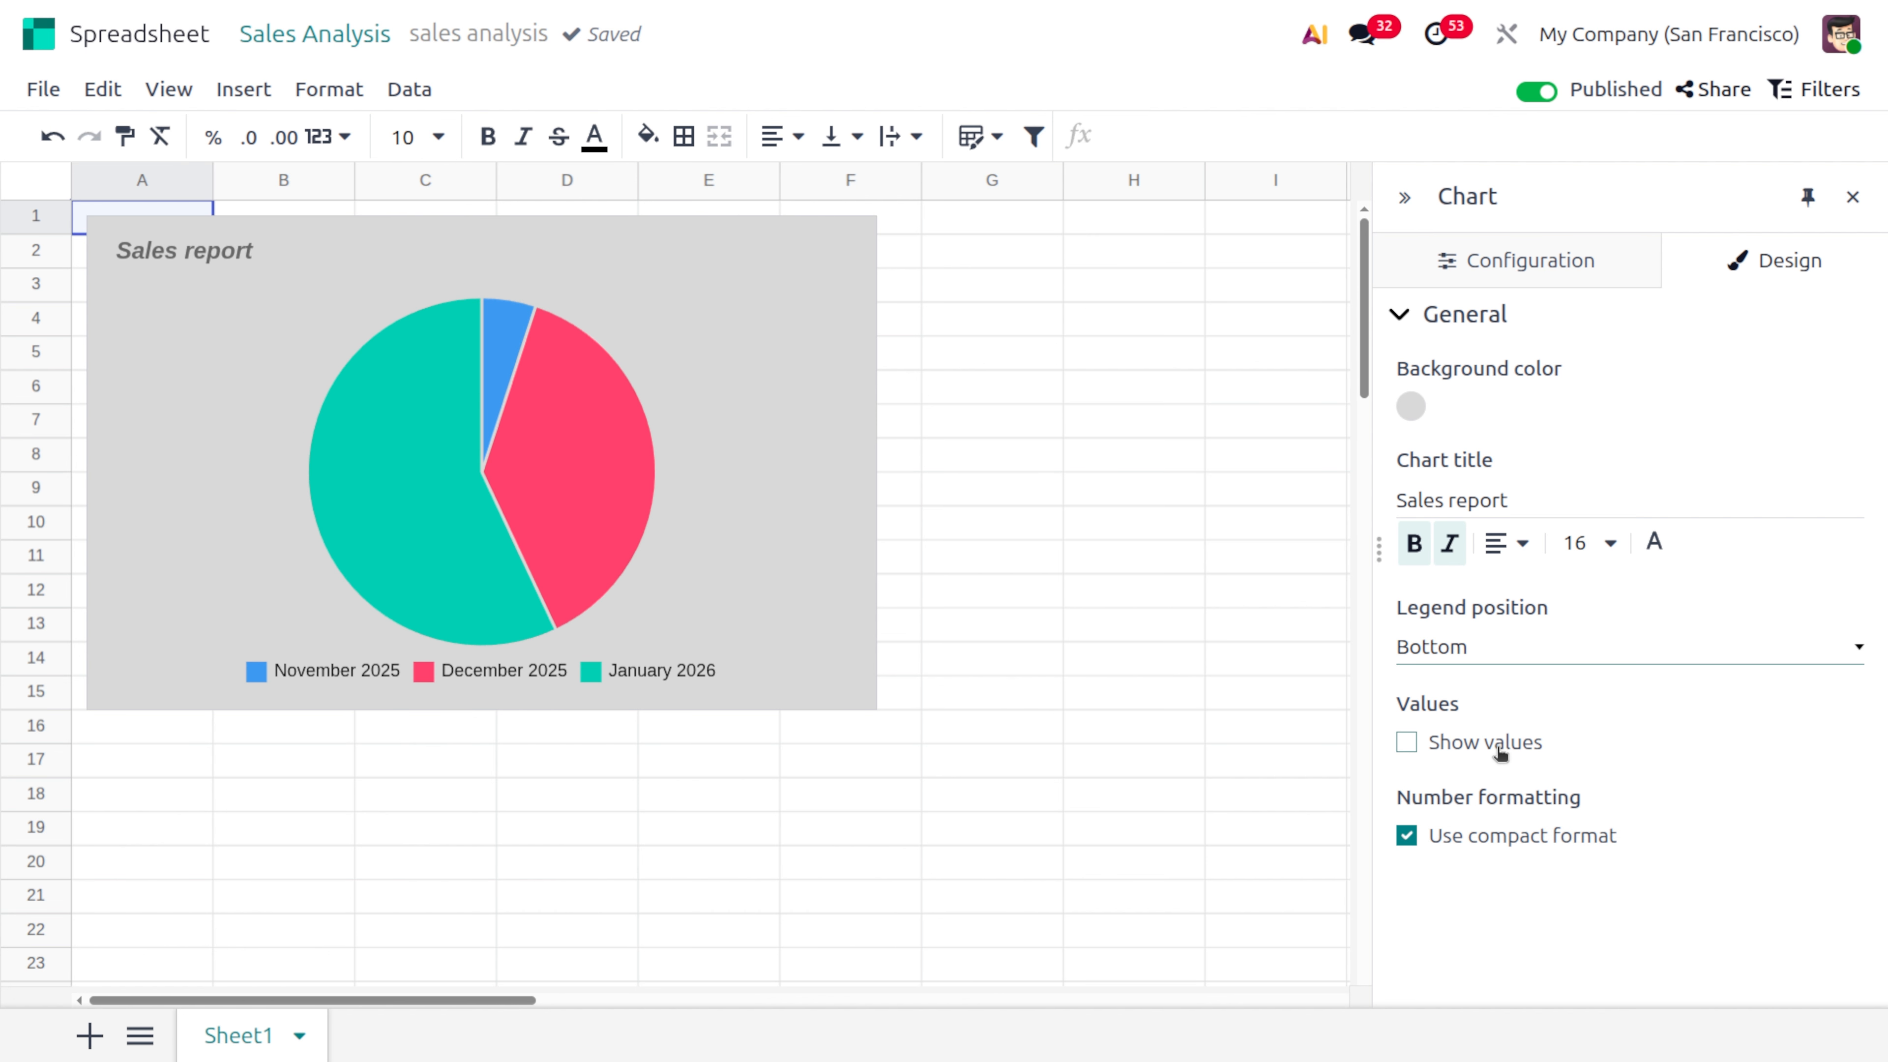
pyautogui.click(1432, 655)
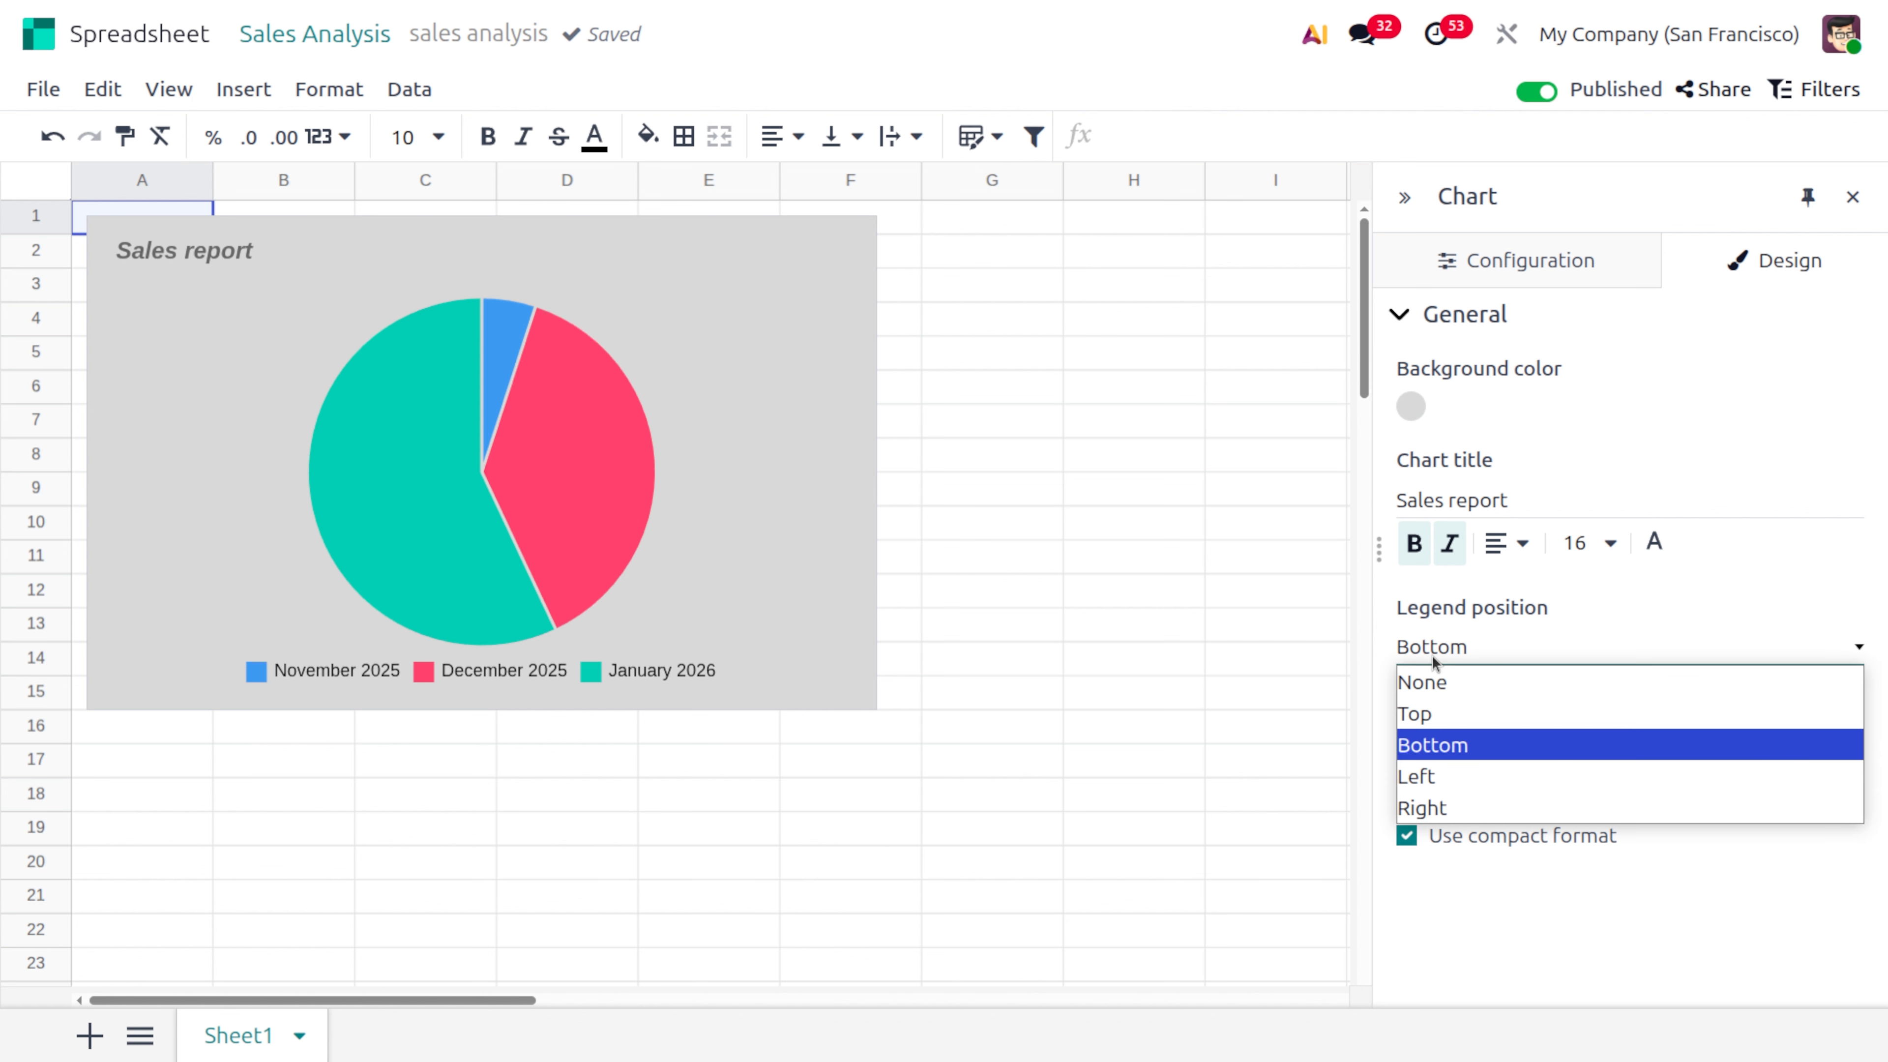
pyautogui.click(1443, 715)
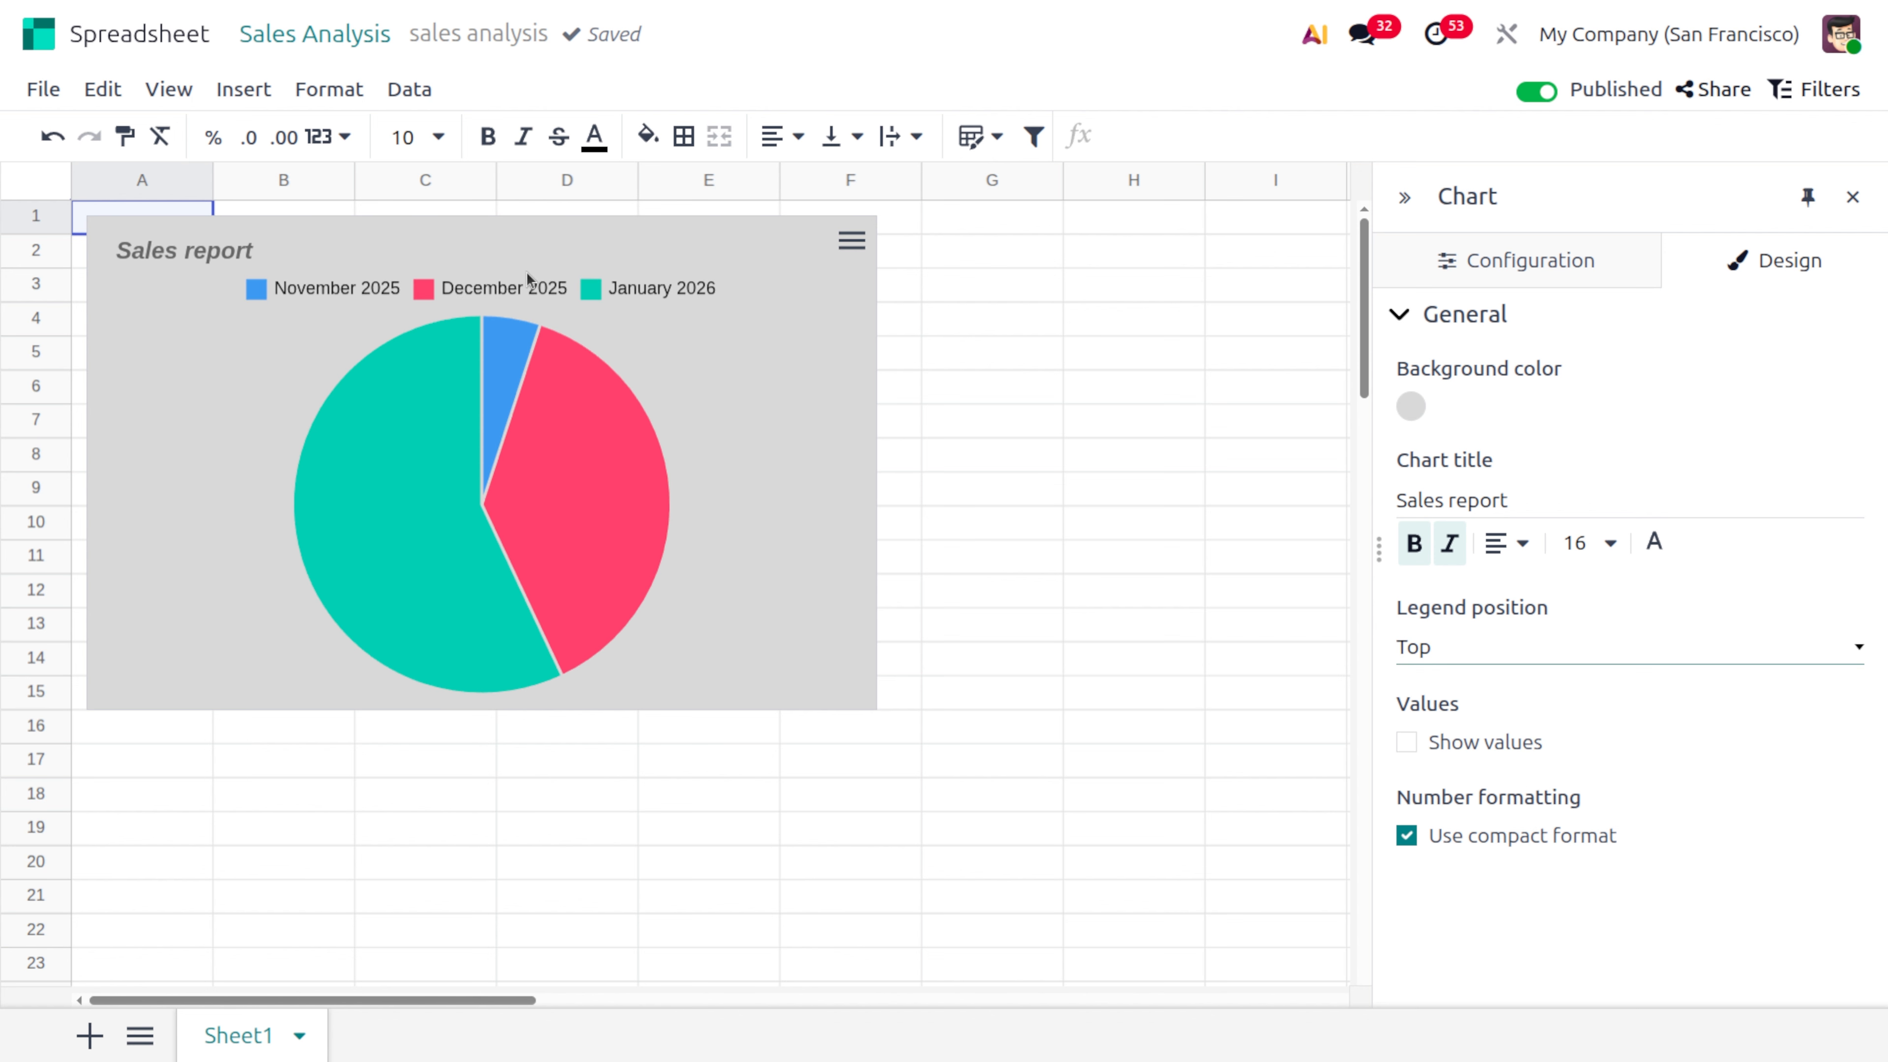
pyautogui.click(1472, 655)
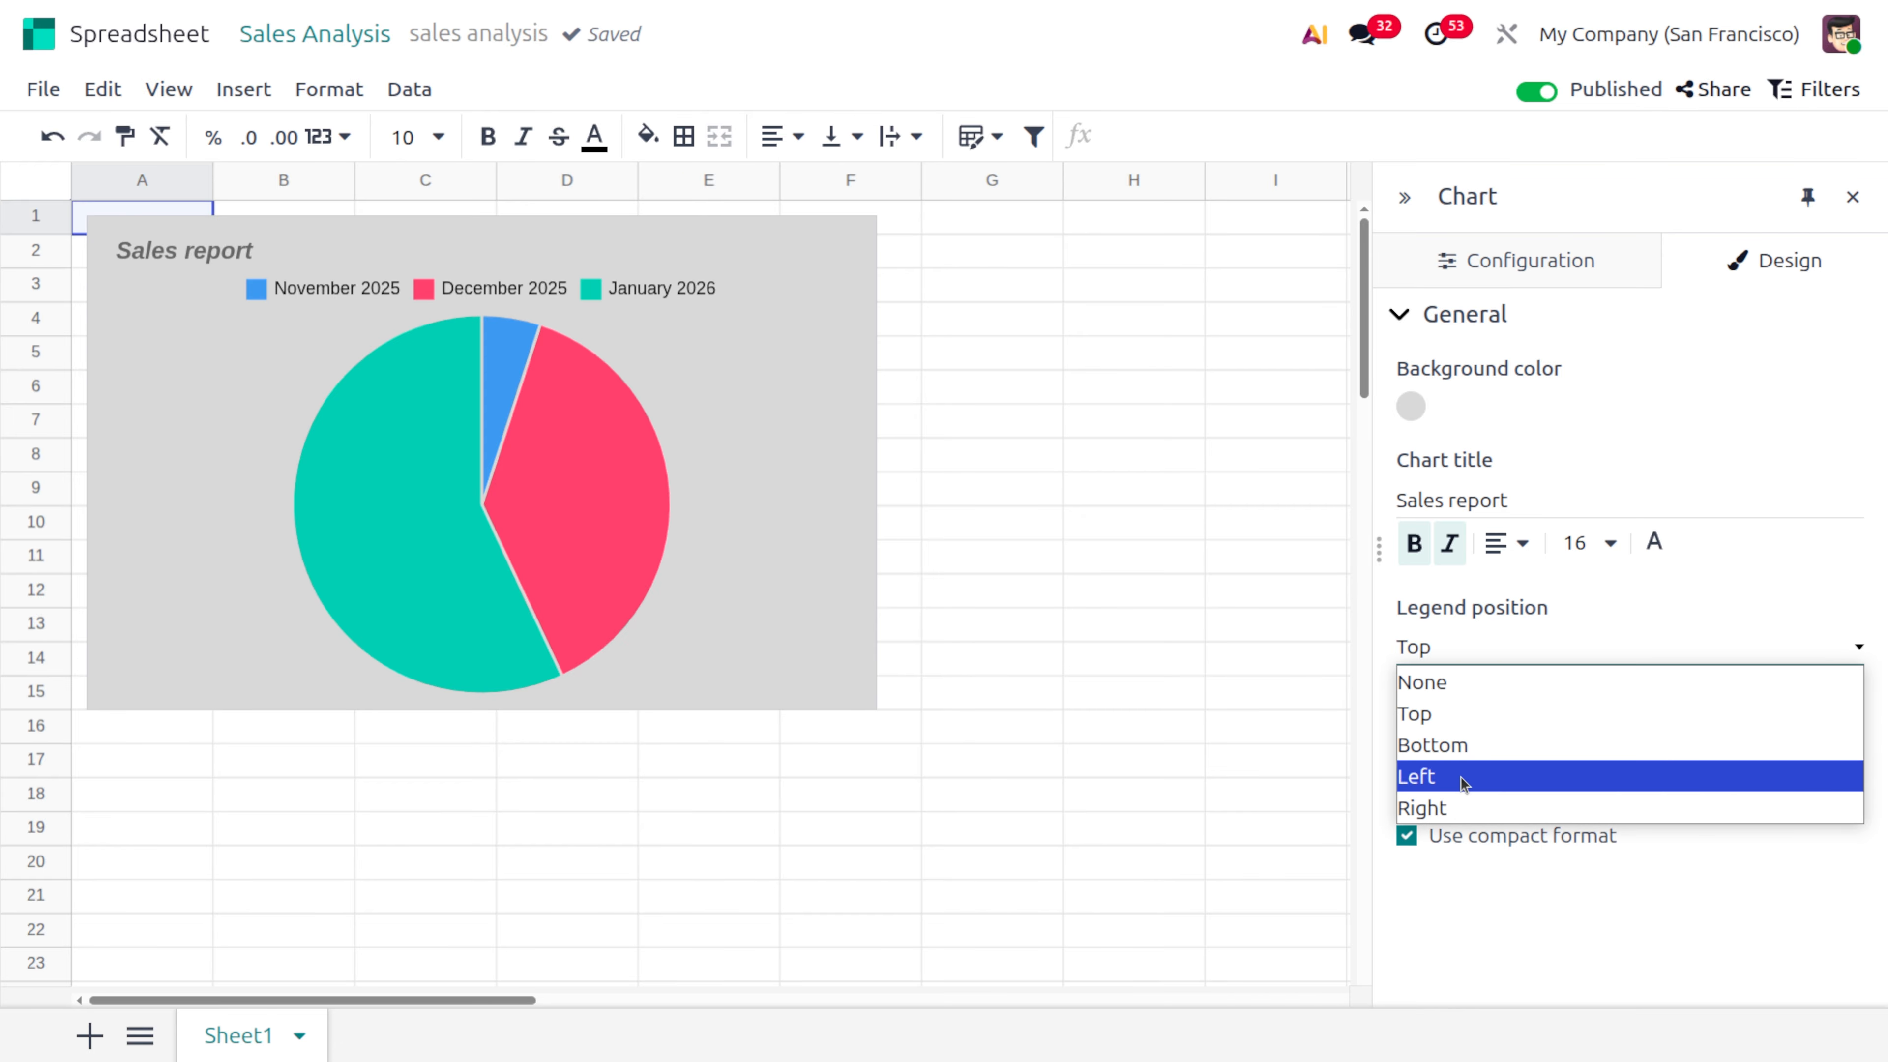
pyautogui.click(1428, 777)
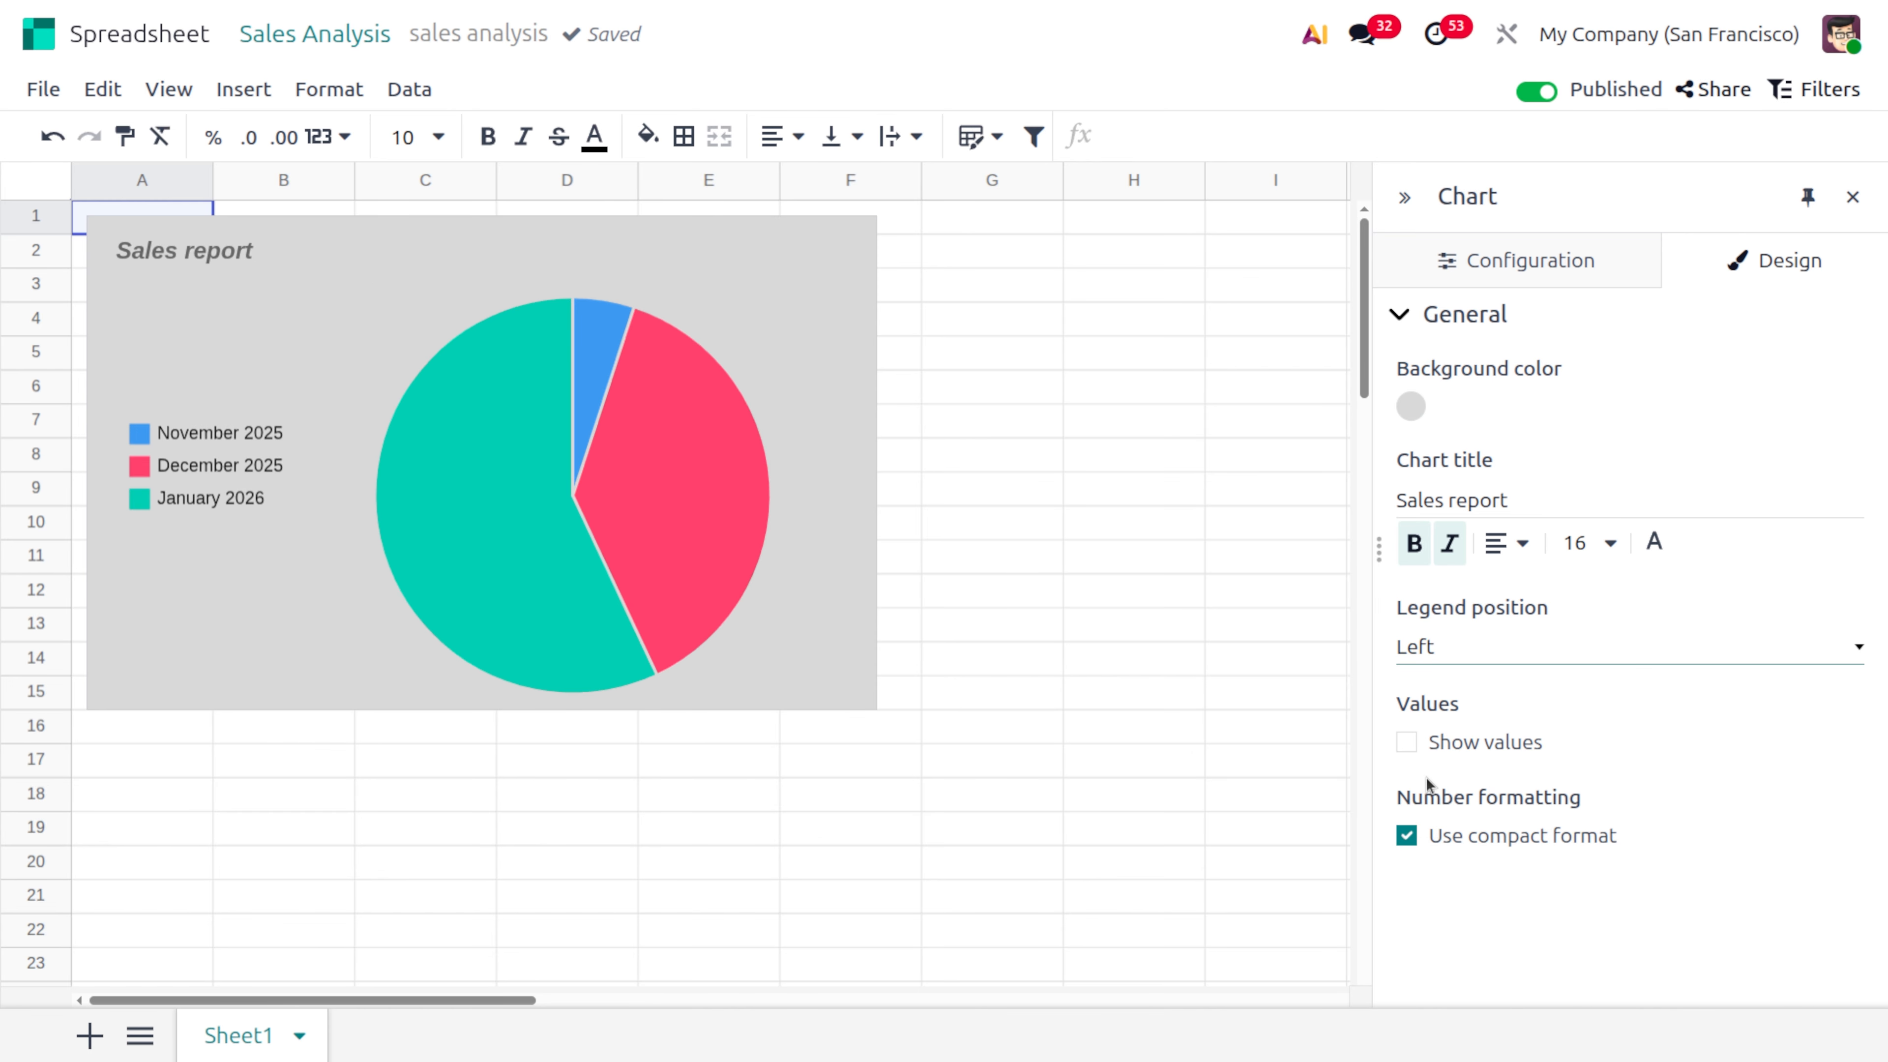
# Set the pie chart's legend position to Right and show the values on its slices
pyautogui.click(1429, 657)
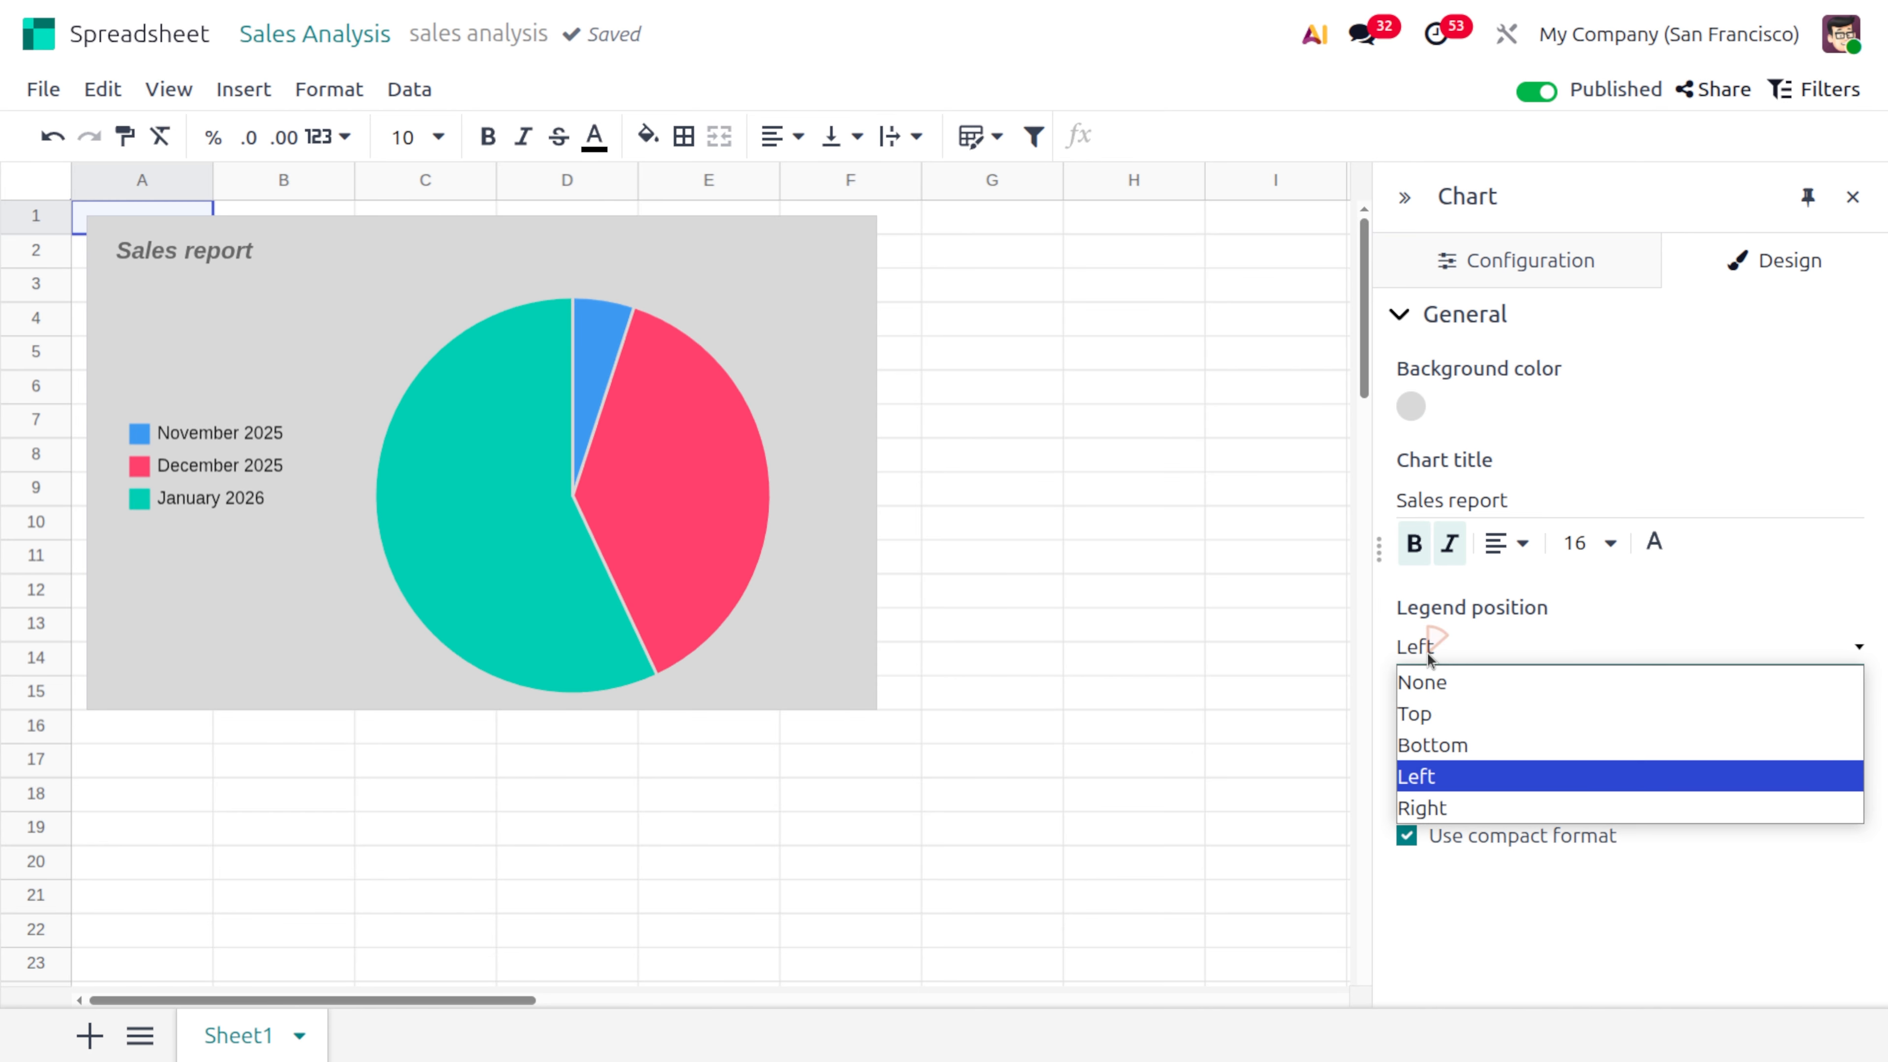
pyautogui.click(1459, 808)
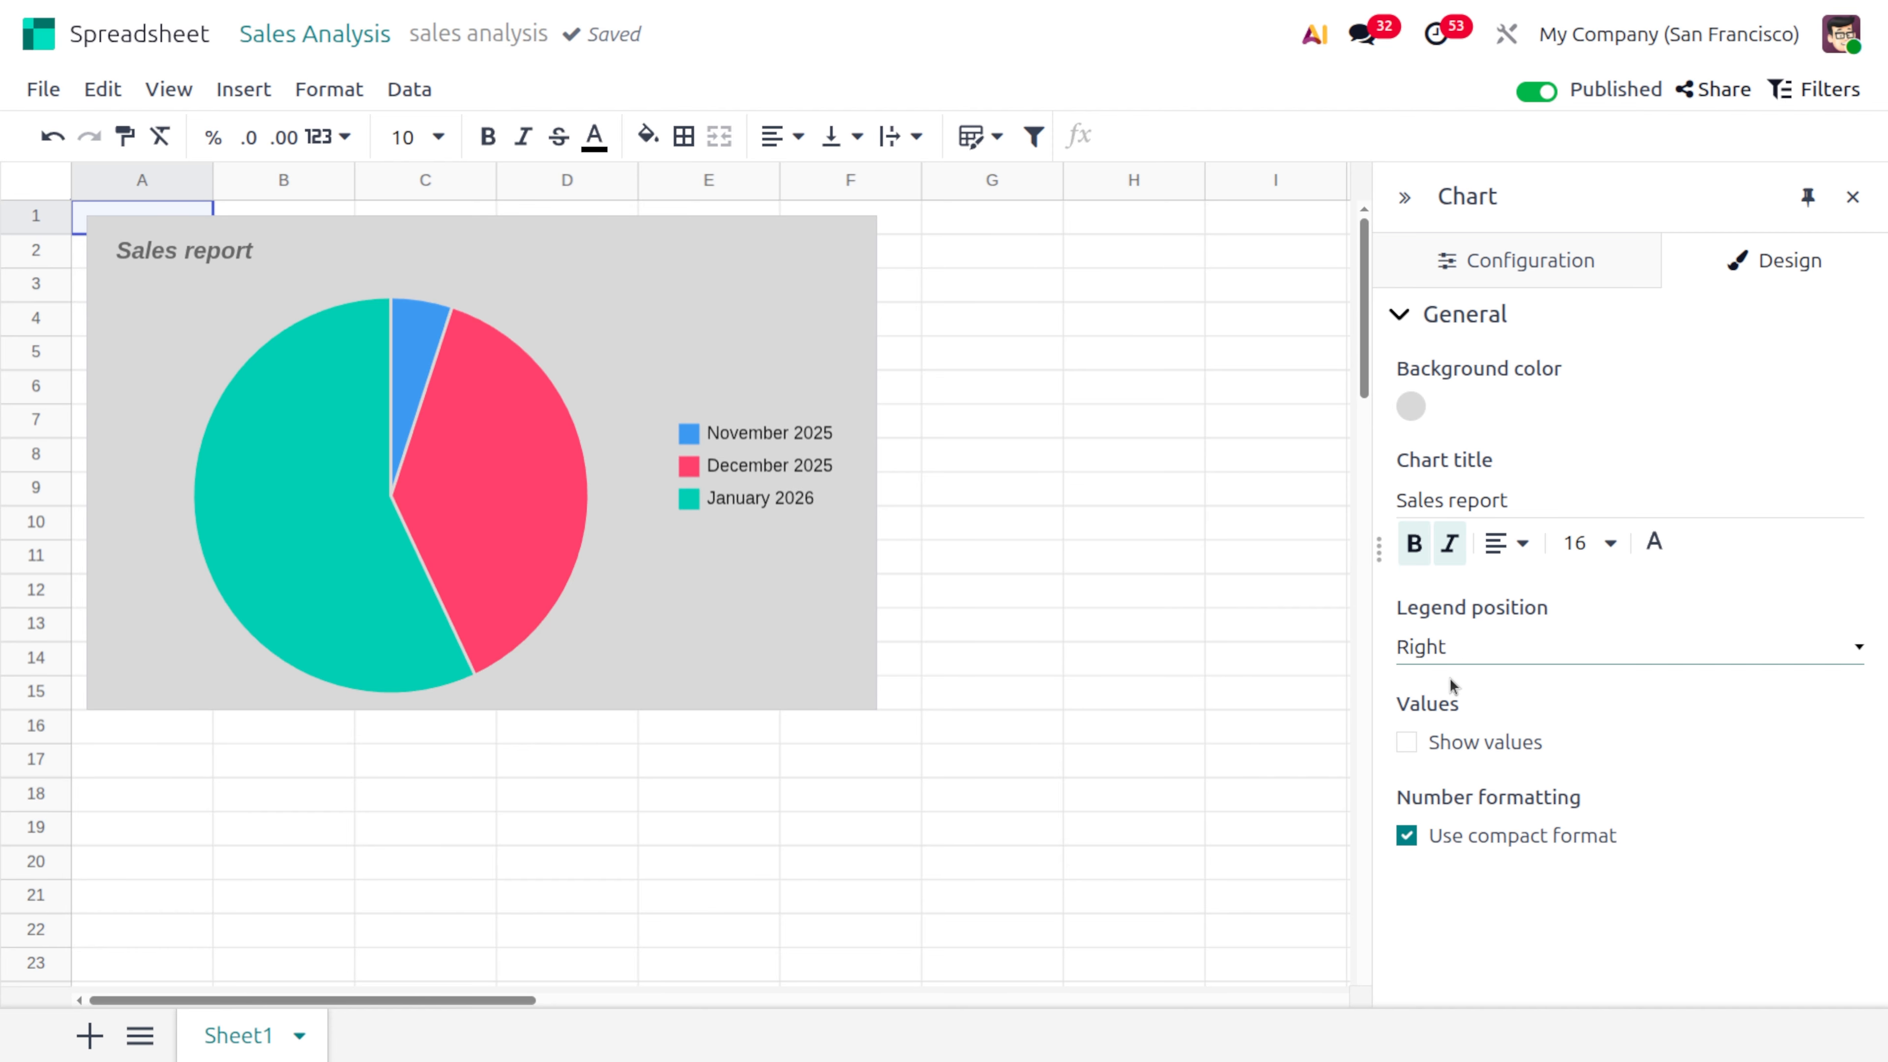
pyautogui.click(1409, 742)
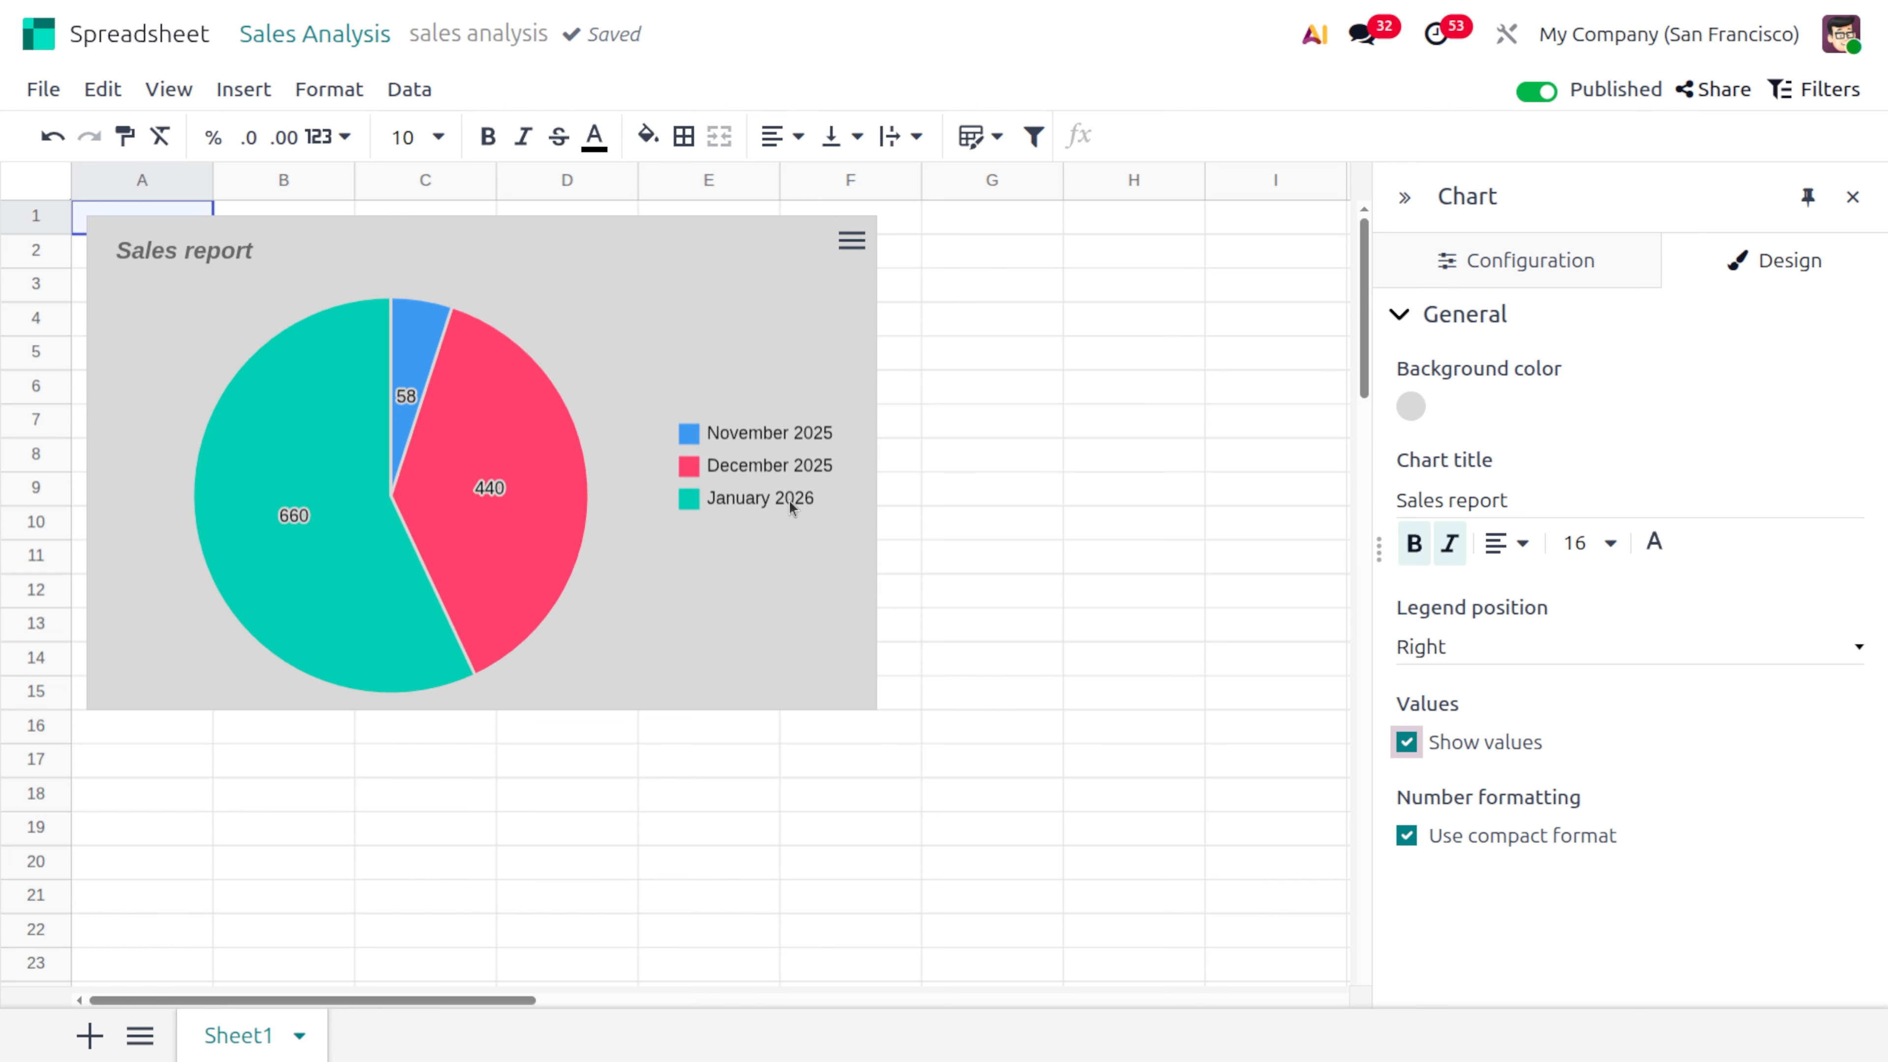
pyautogui.moveTo(378, 382)
pyautogui.moveTo(529, 480)
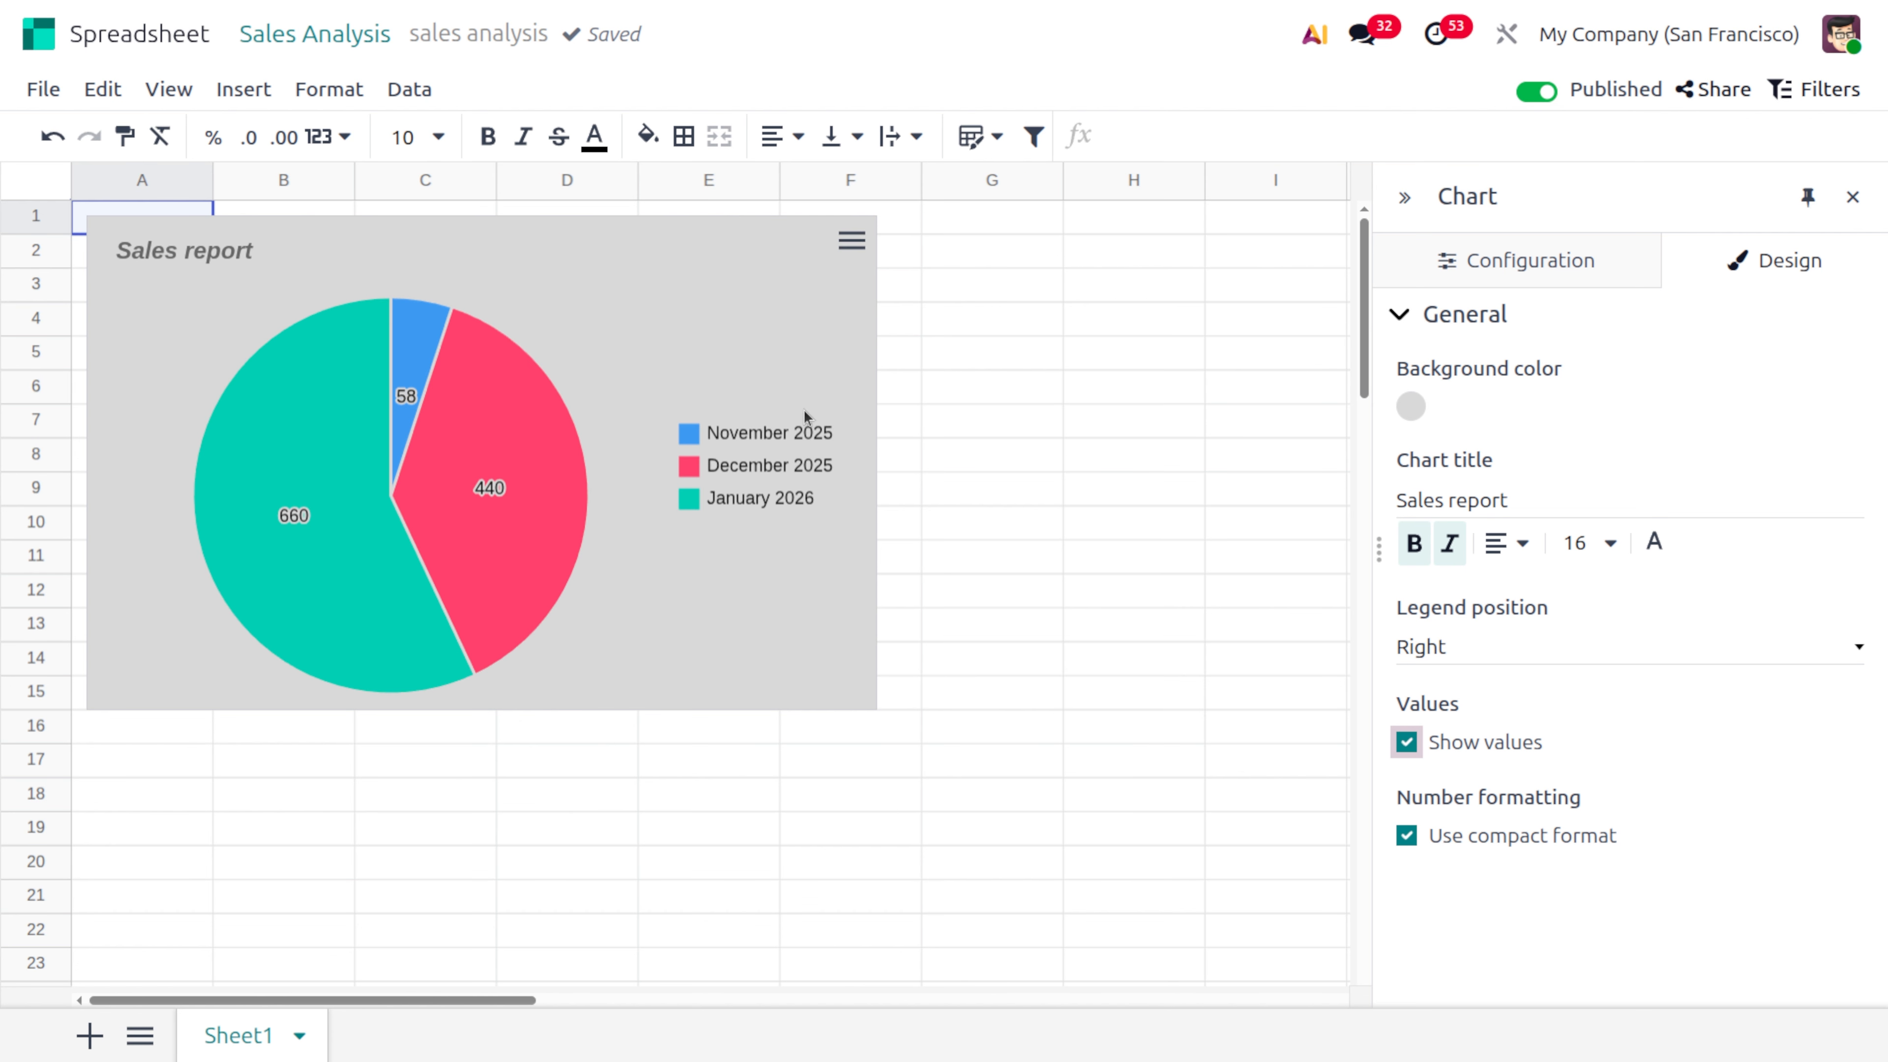
# Switch the chart's compact number format off and back on, and collapse and re-expand the General design section
pyautogui.click(1407, 839)
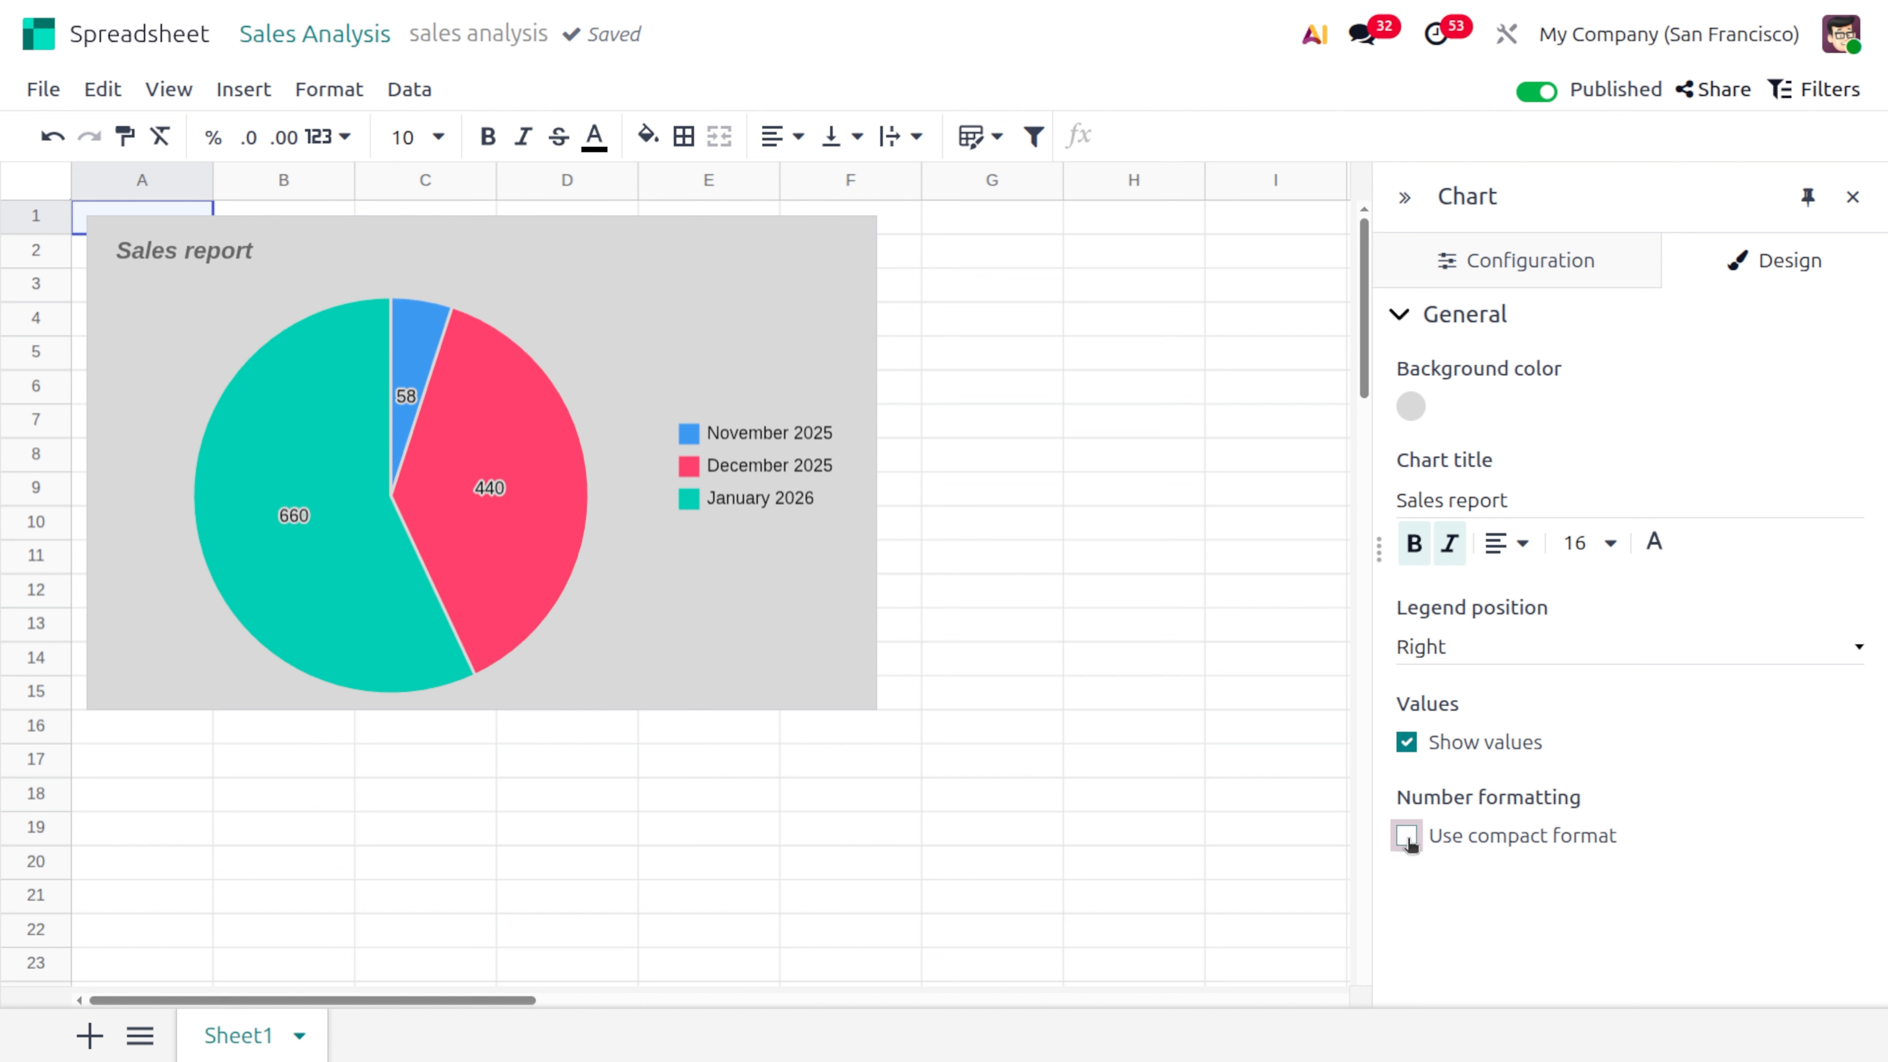
pyautogui.click(1409, 840)
pyautogui.click(1414, 316)
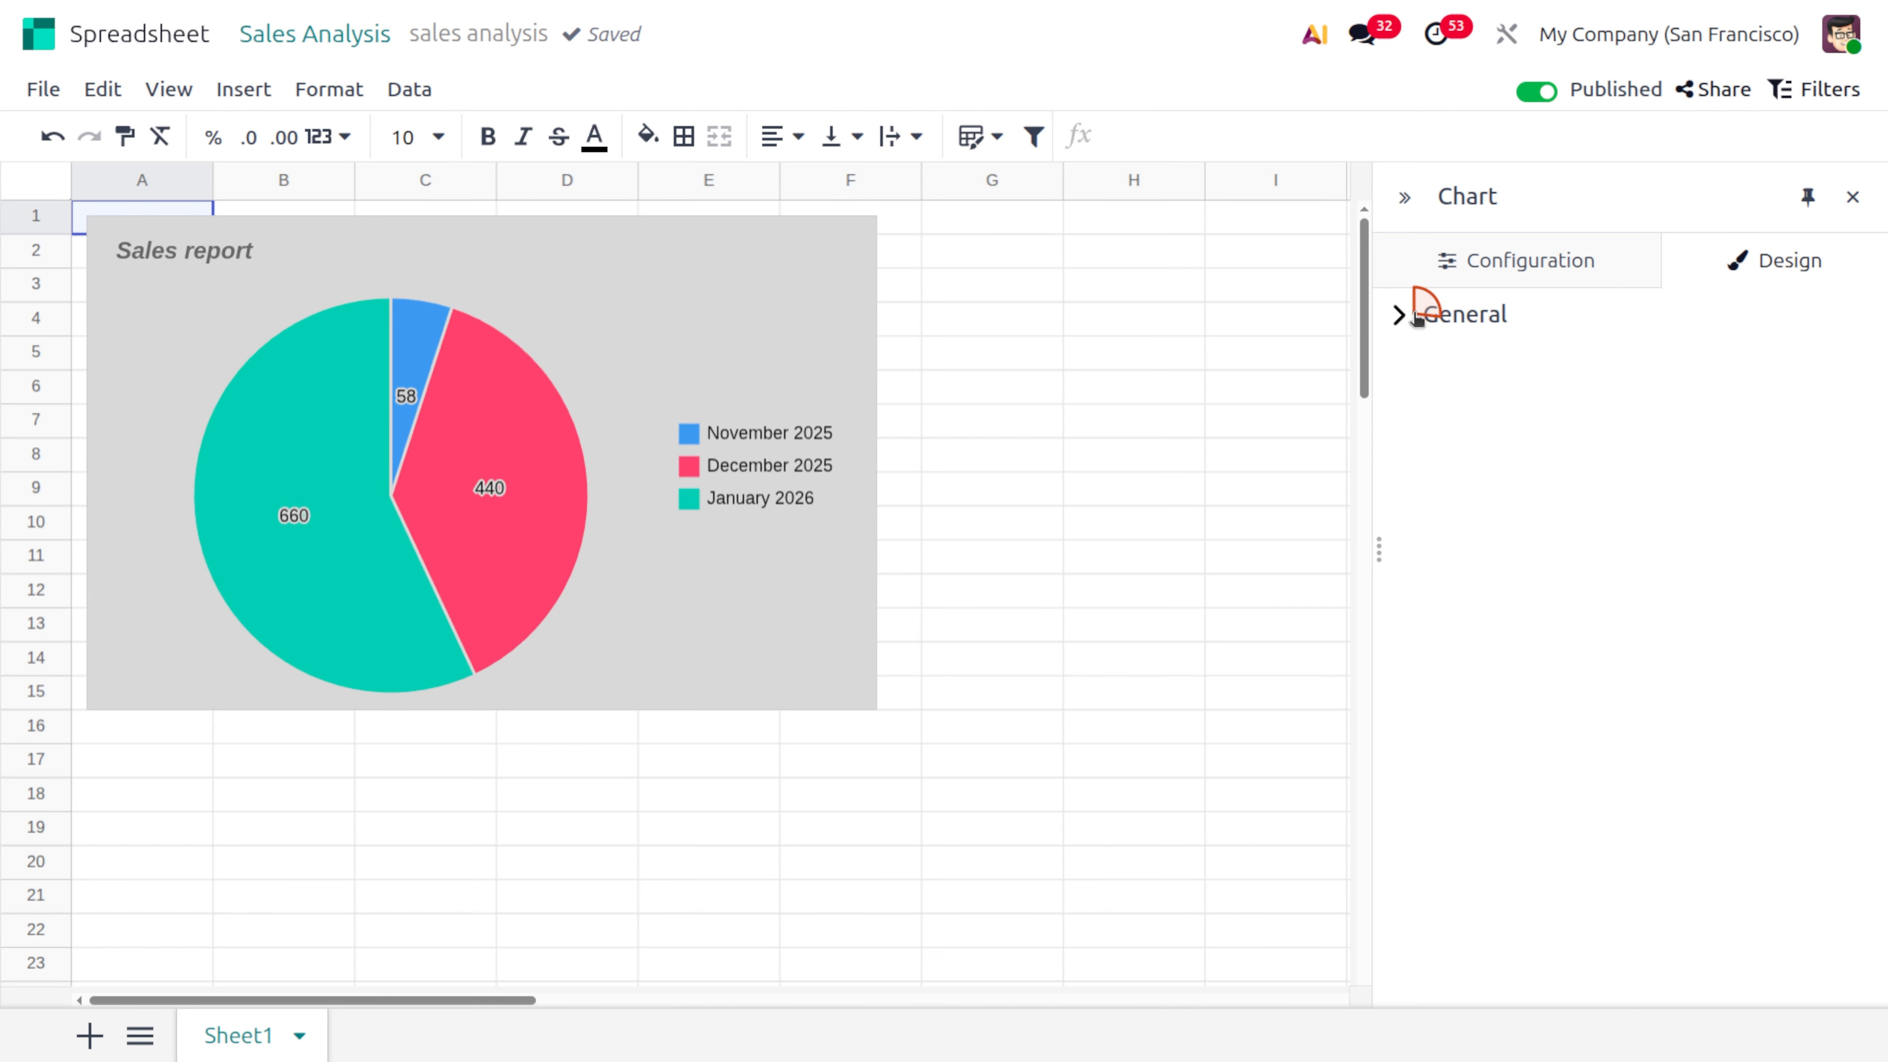
pyautogui.click(1420, 308)
# Review the pie chart's configuration, including its model, domain rules and the Odoo menus available for linking
pyautogui.click(1588, 266)
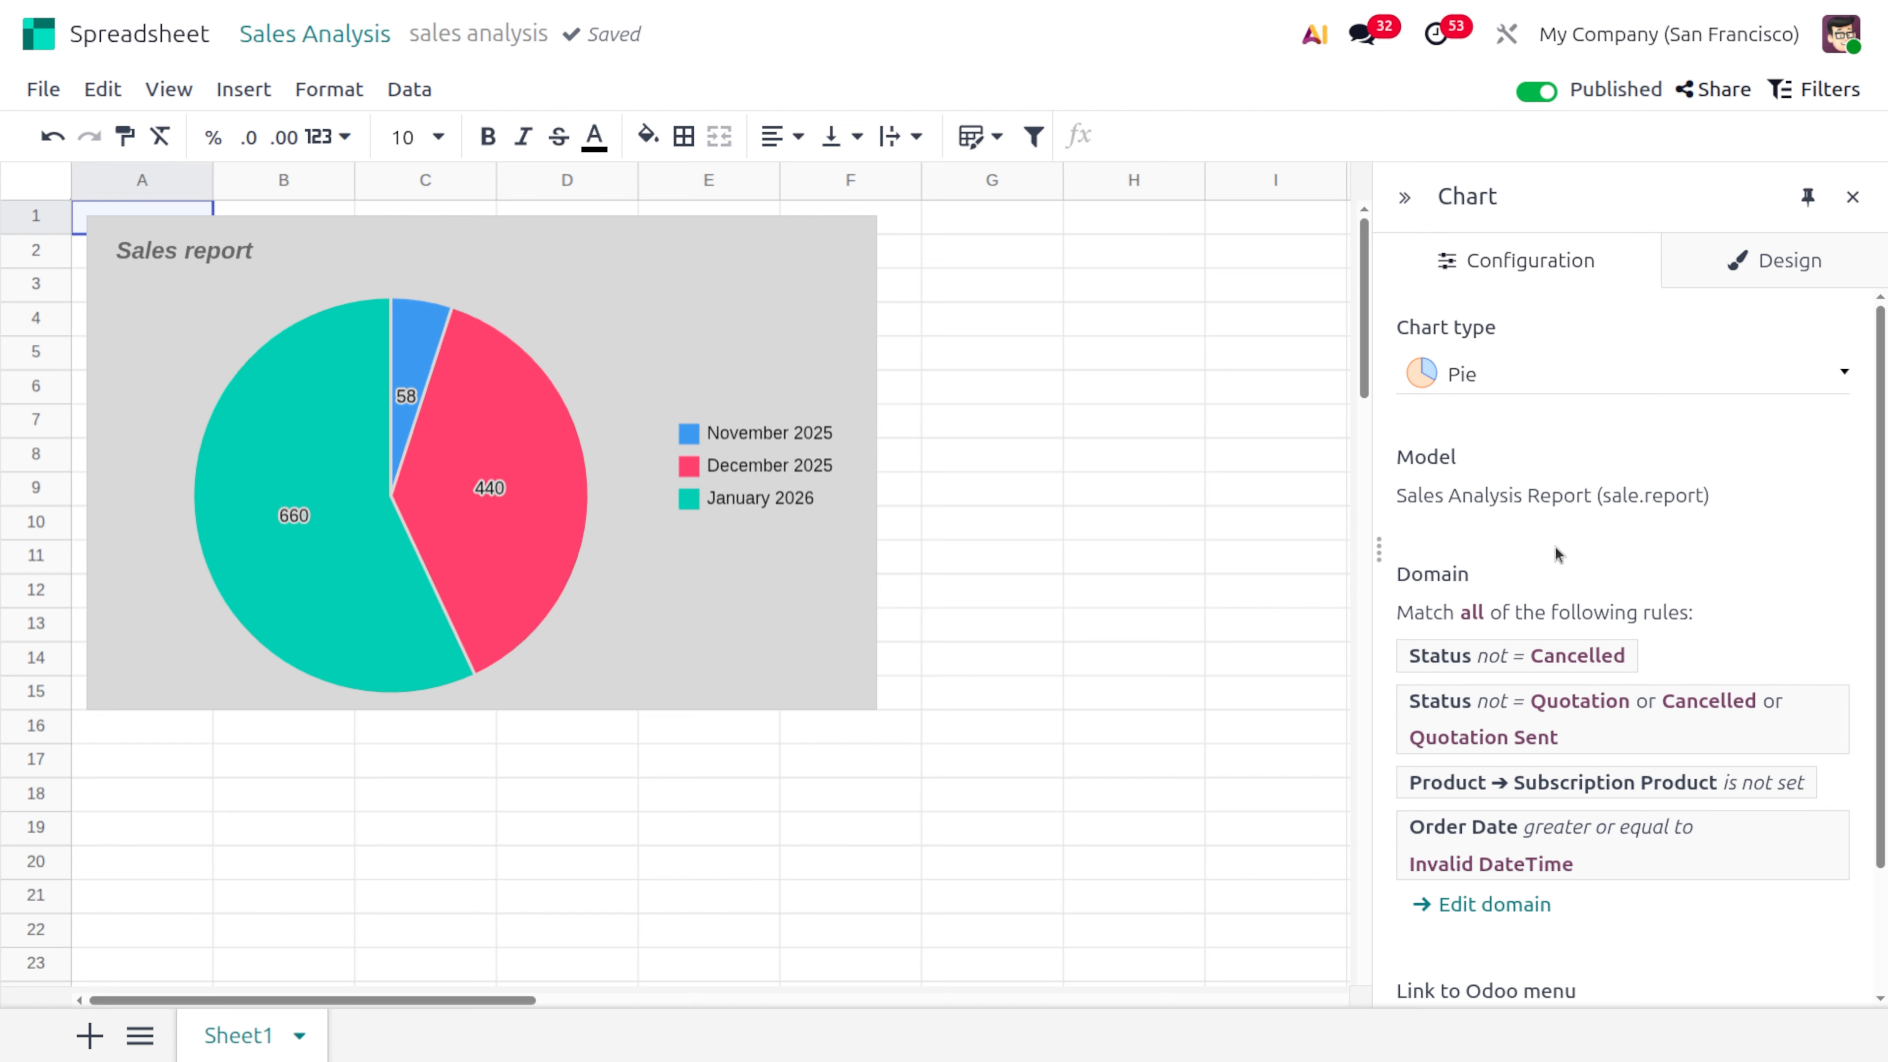
pyautogui.scroll(-2, 1556, 548)
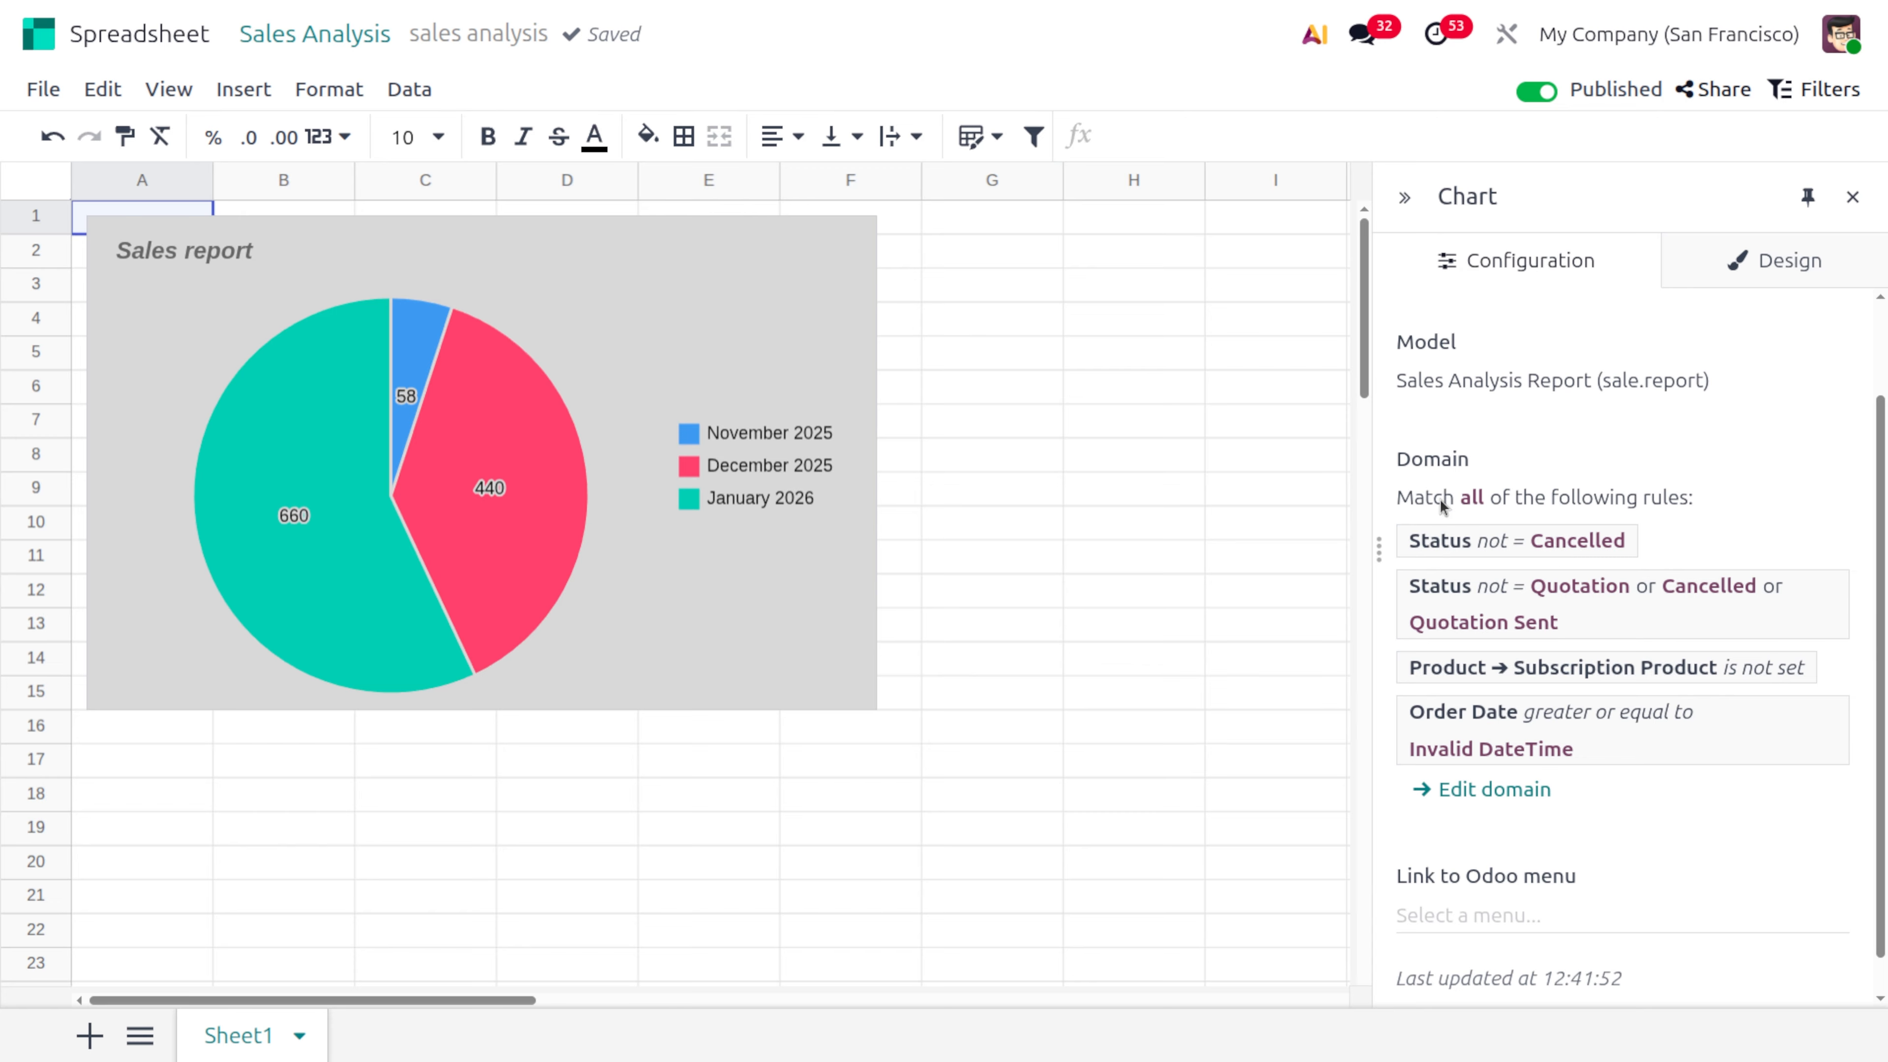
pyautogui.scroll(-1, 1585, 712)
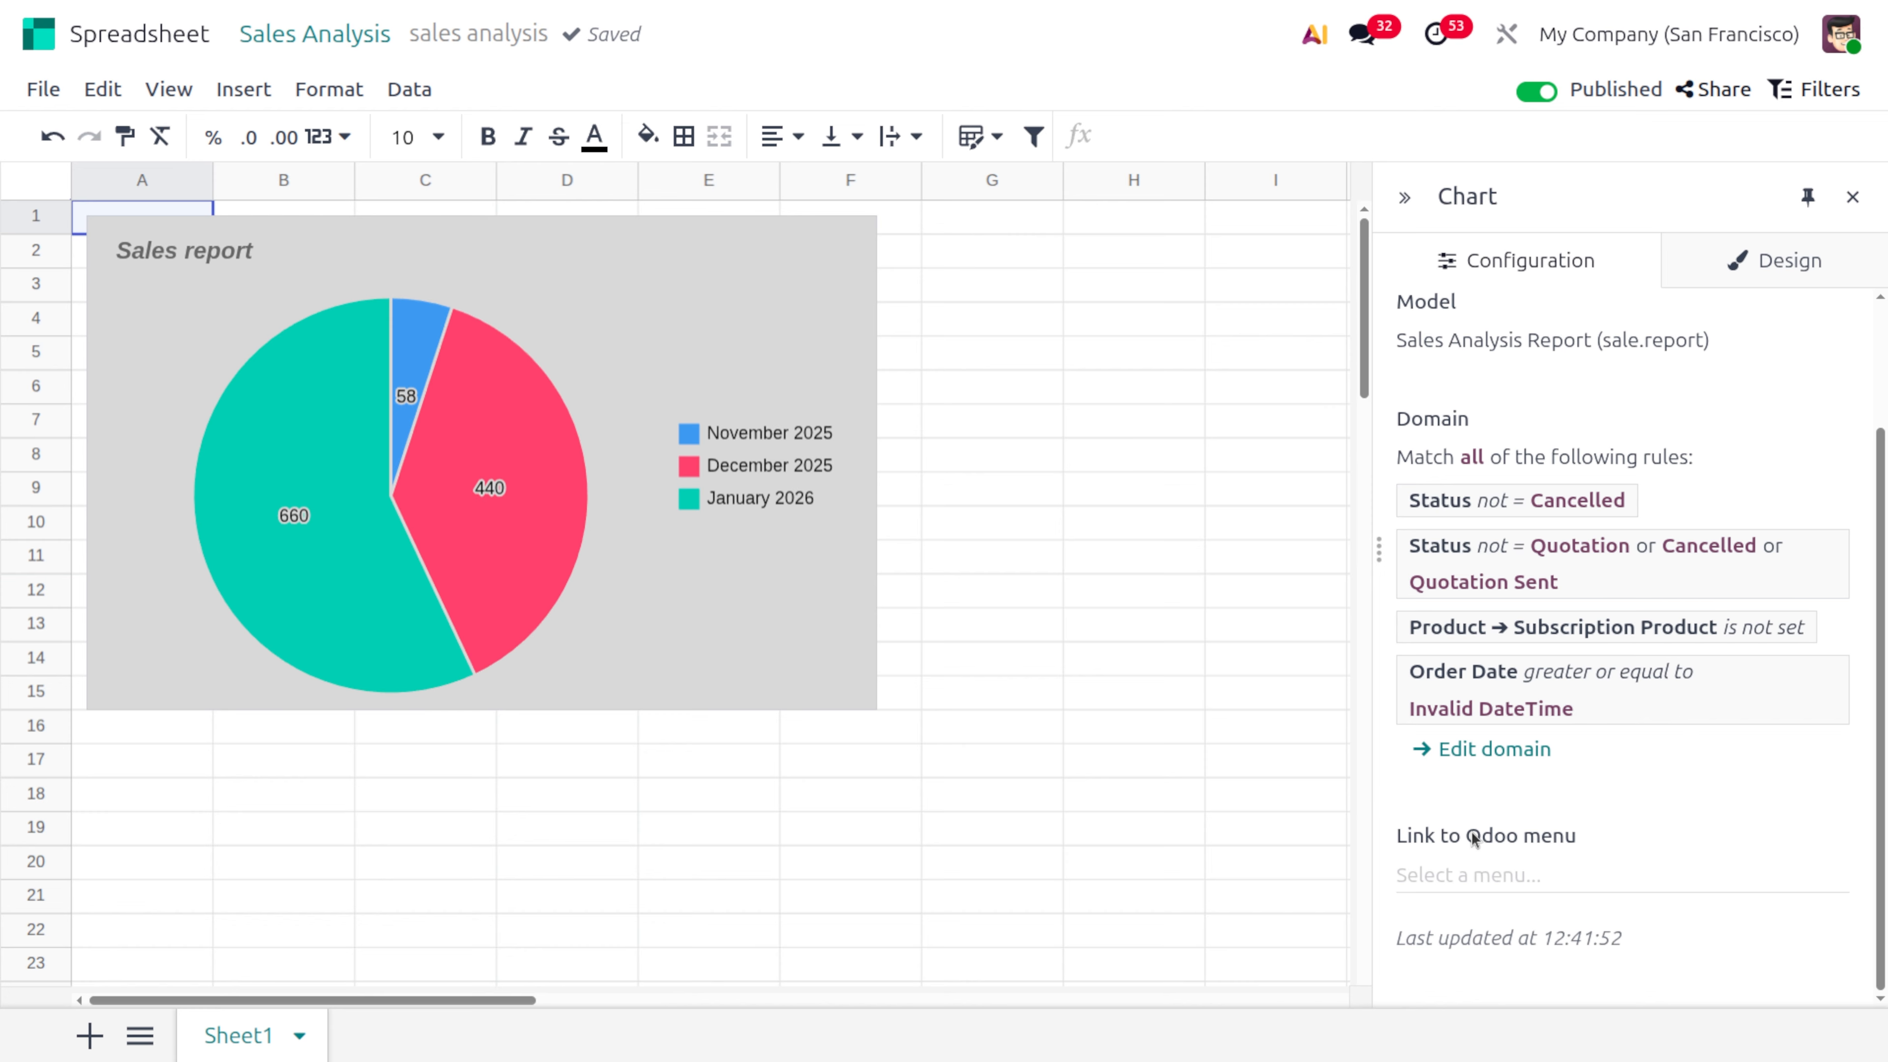
pyautogui.click(1452, 874)
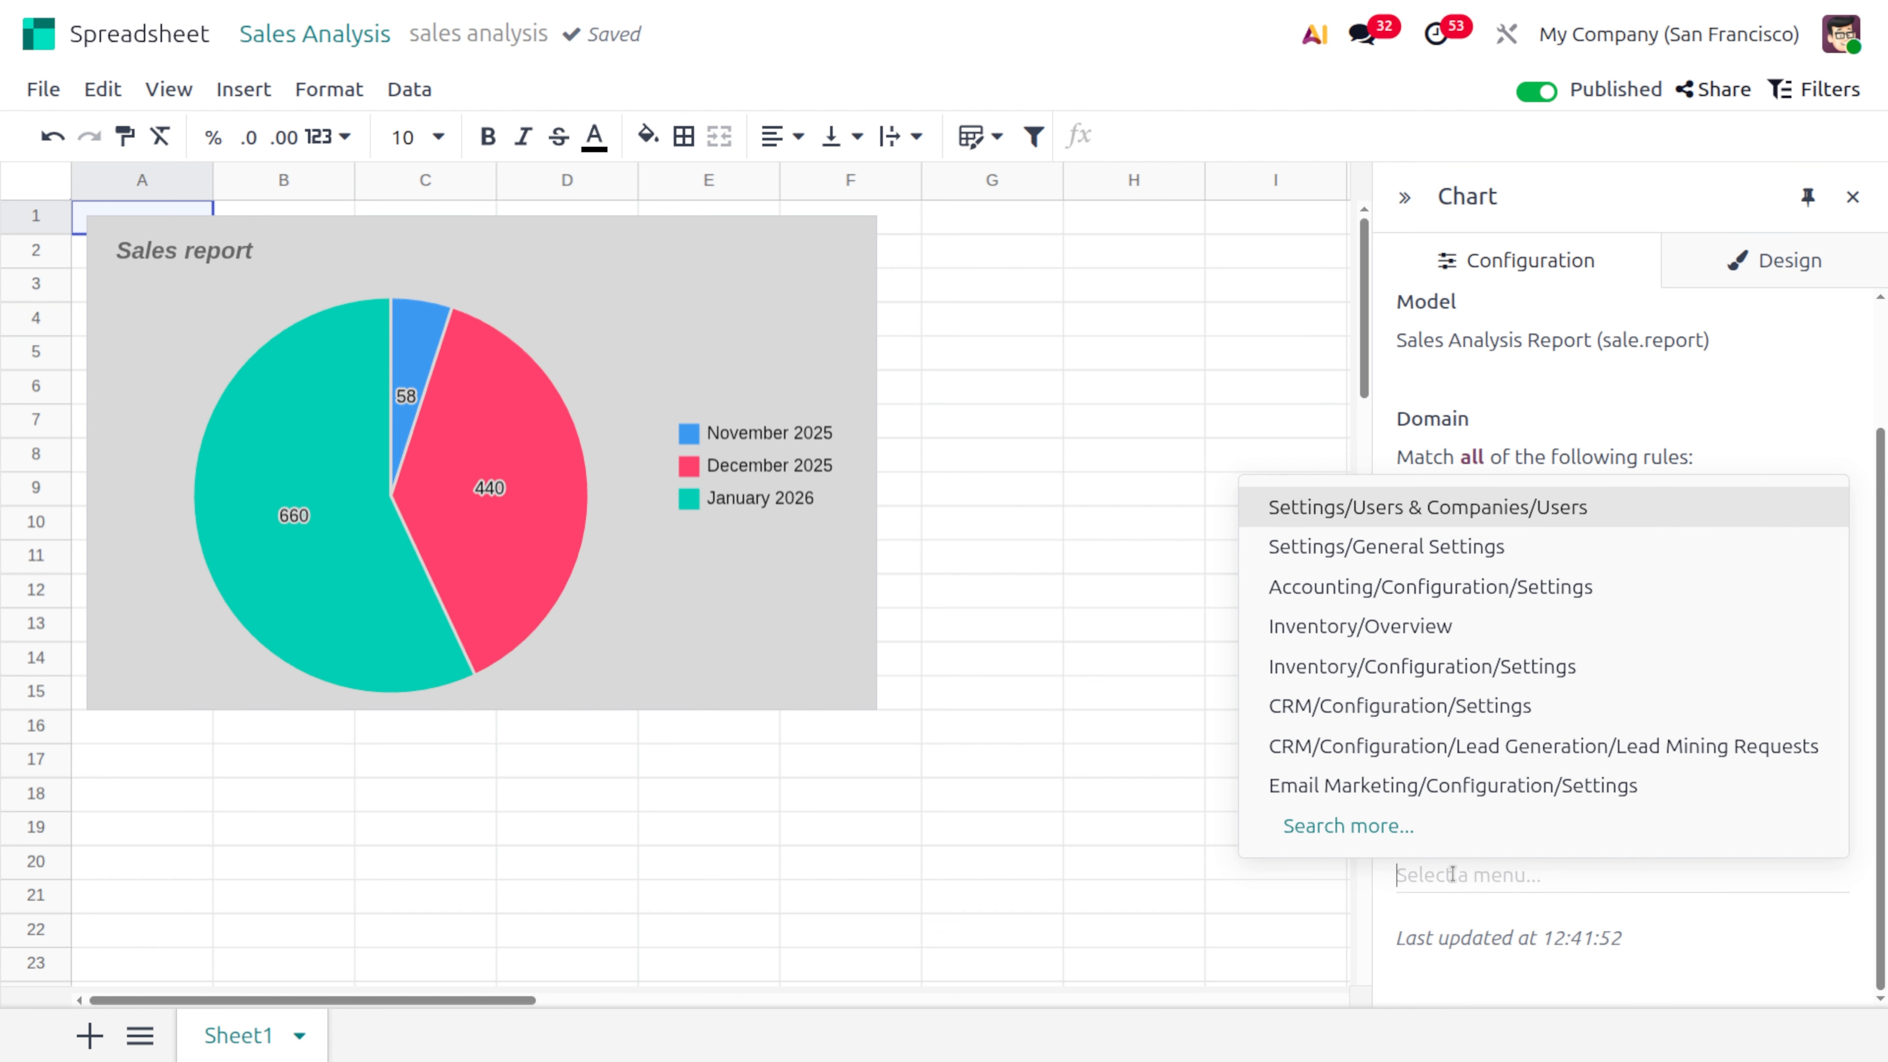
pyautogui.click(1458, 868)
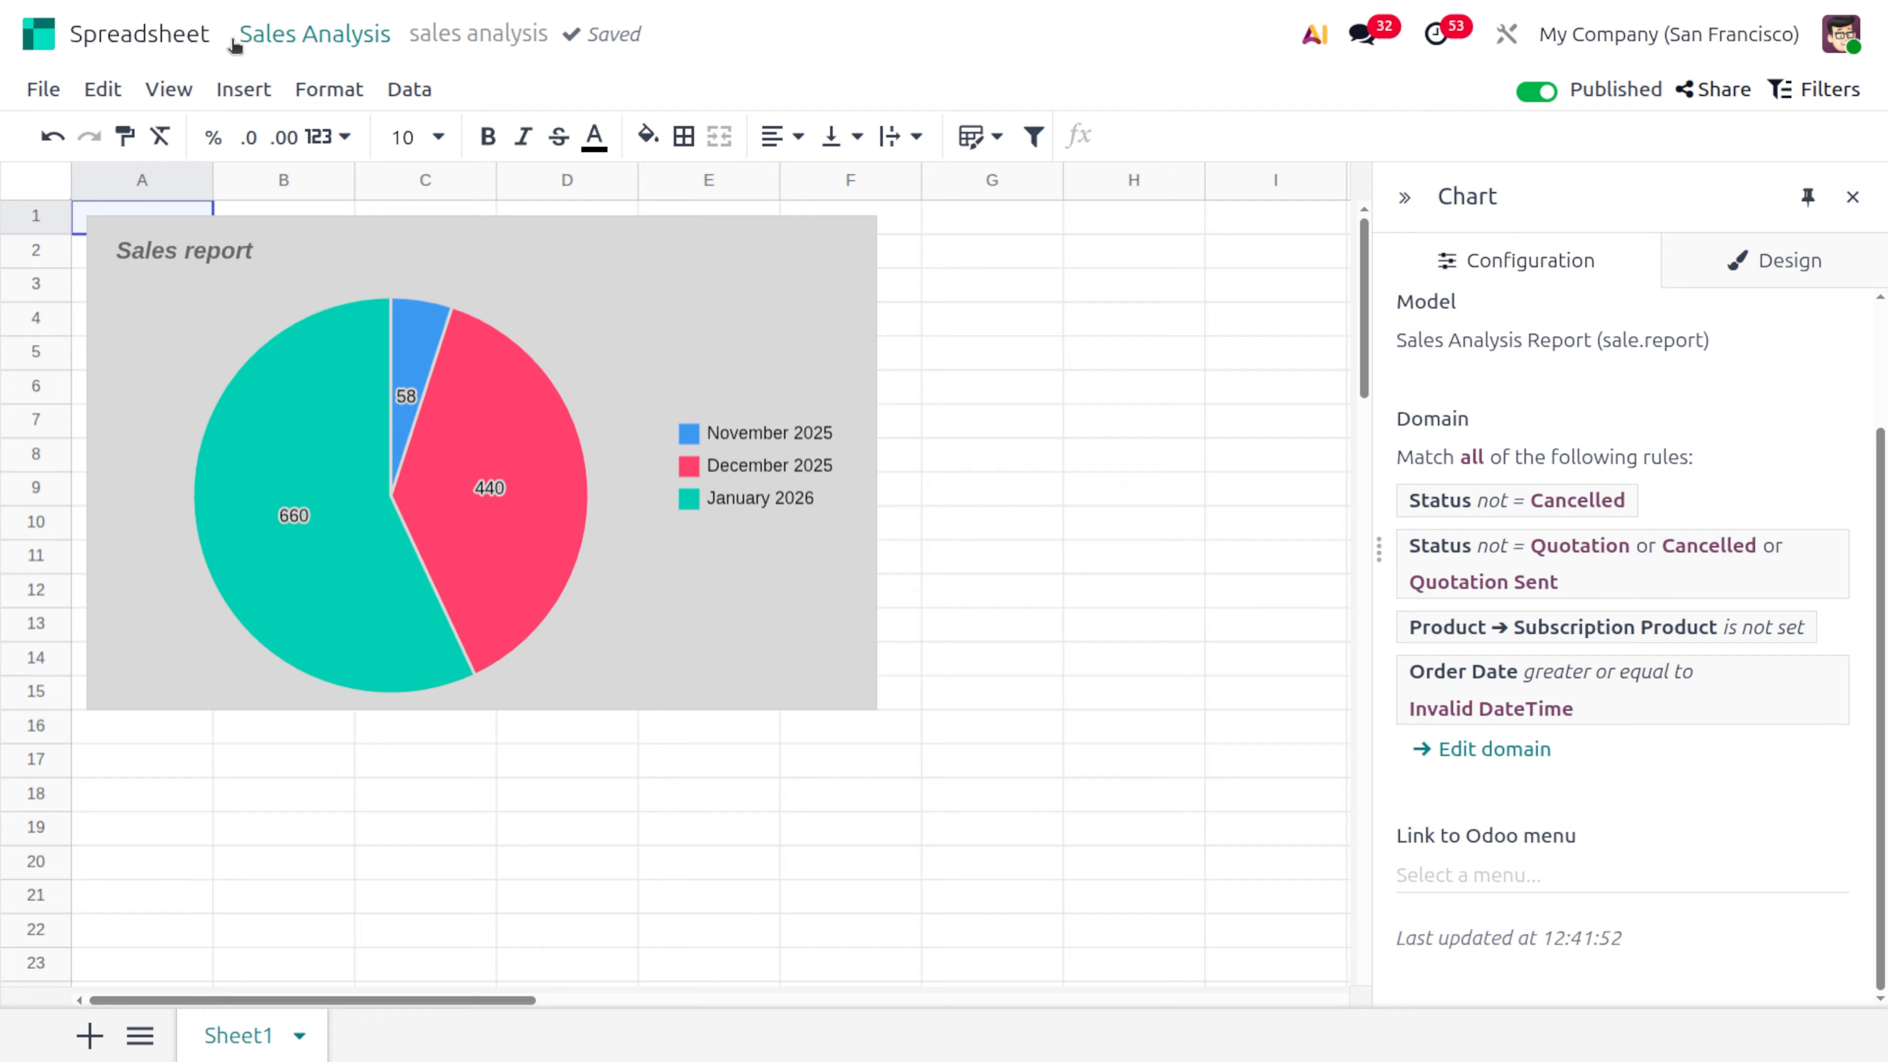
# Return to the Sales Analysis graph, display it as a line chart and start inserting it into a blank dashboard
pyautogui.click(288, 37)
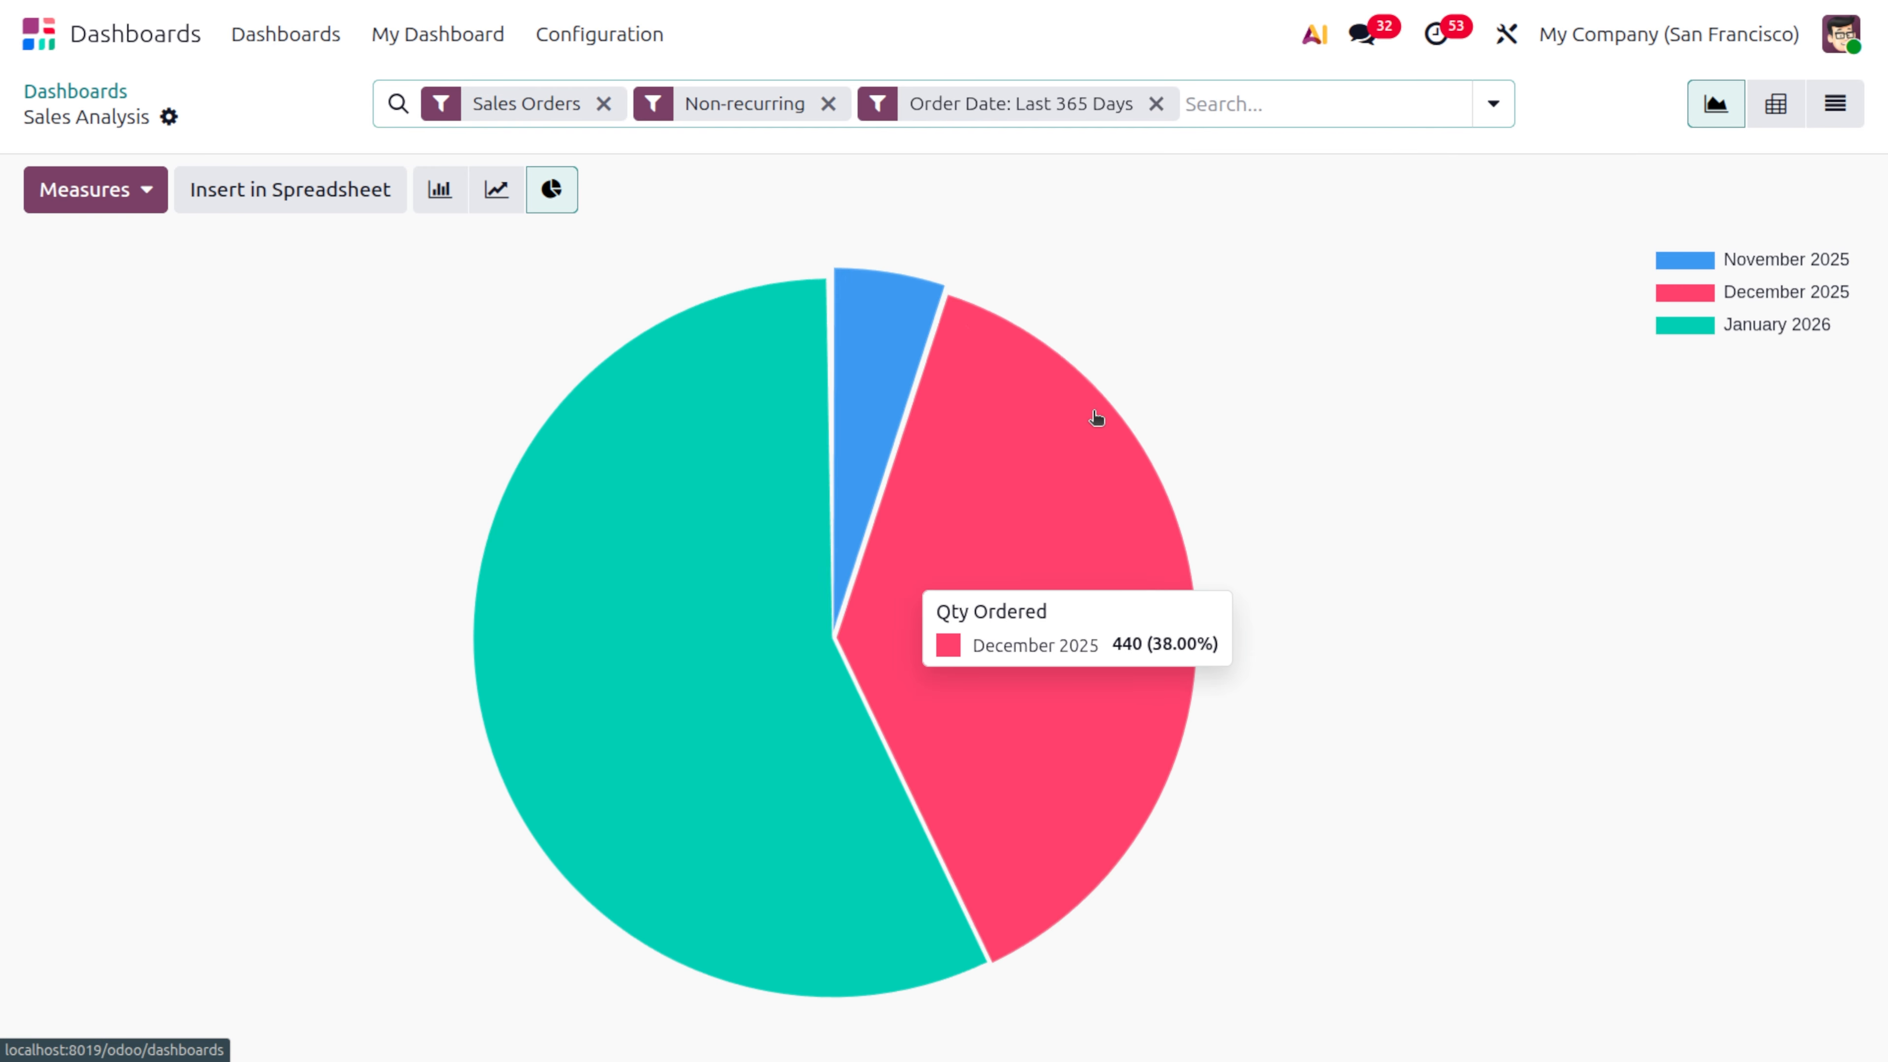
pyautogui.click(496, 199)
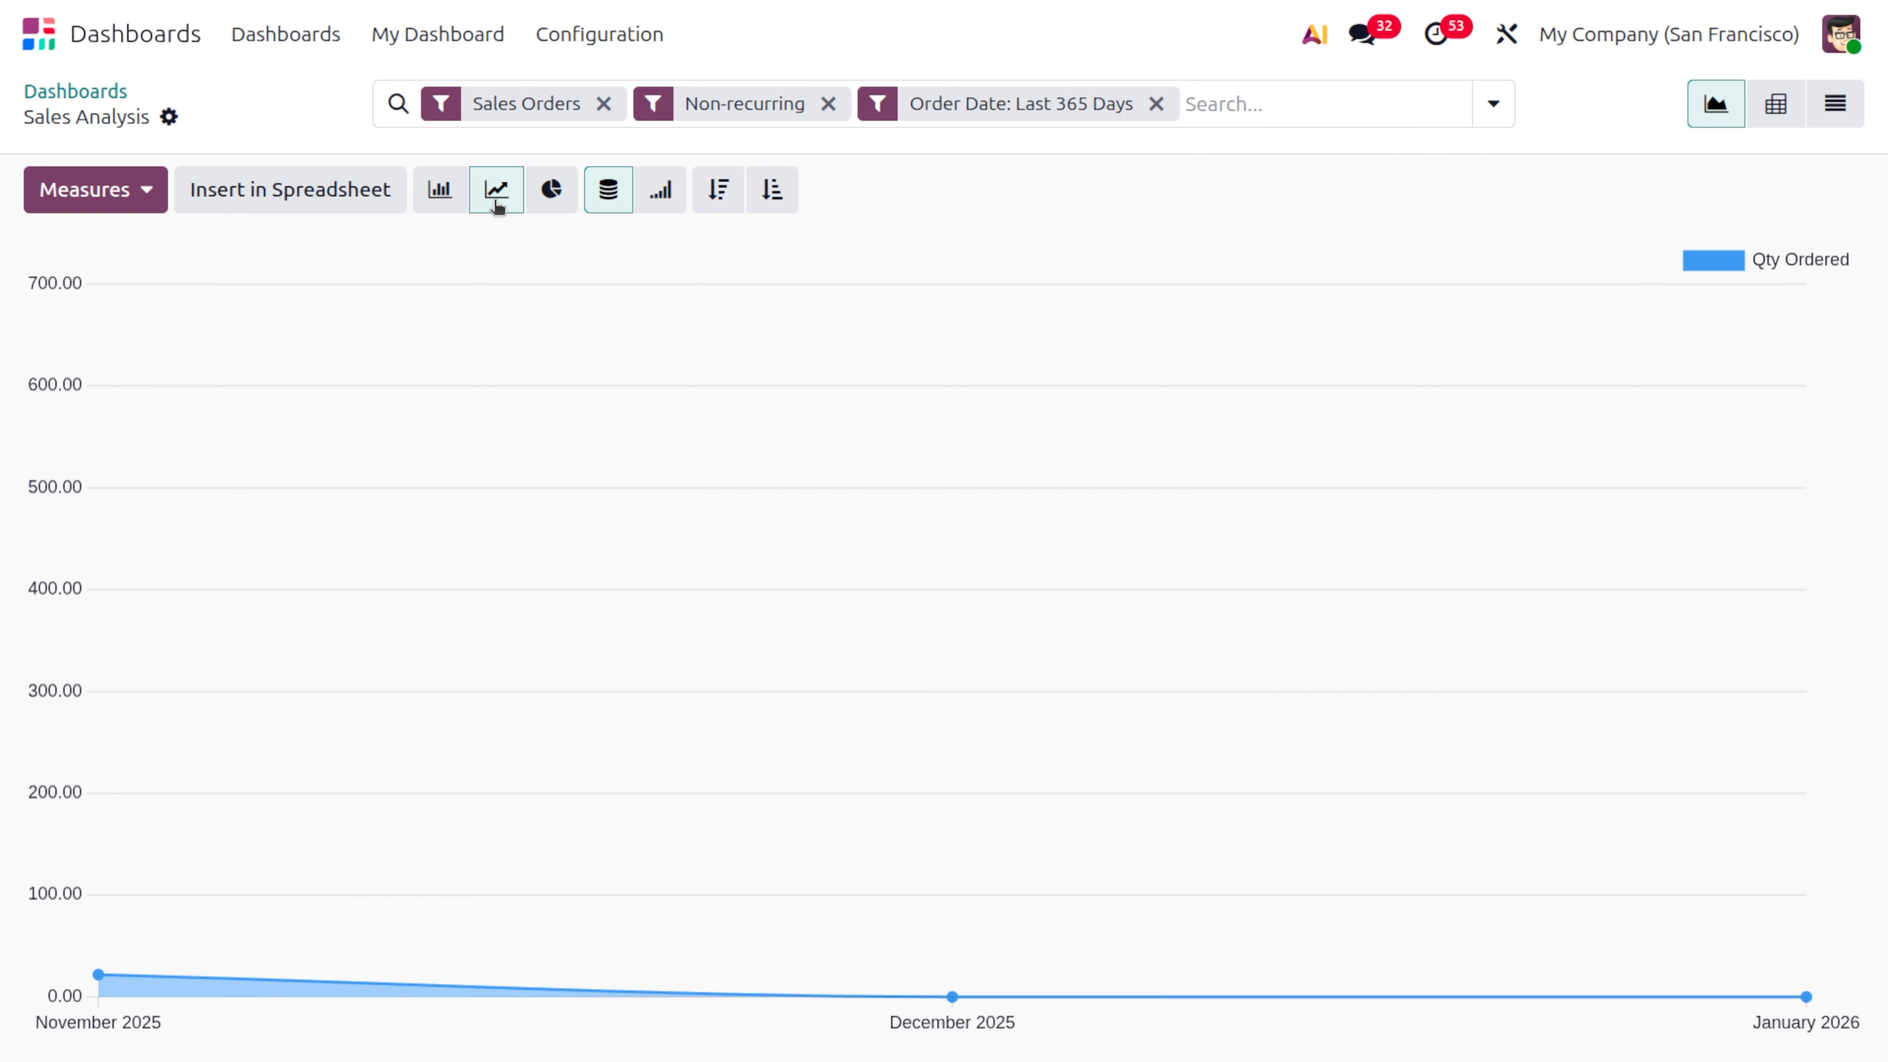
pyautogui.click(379, 194)
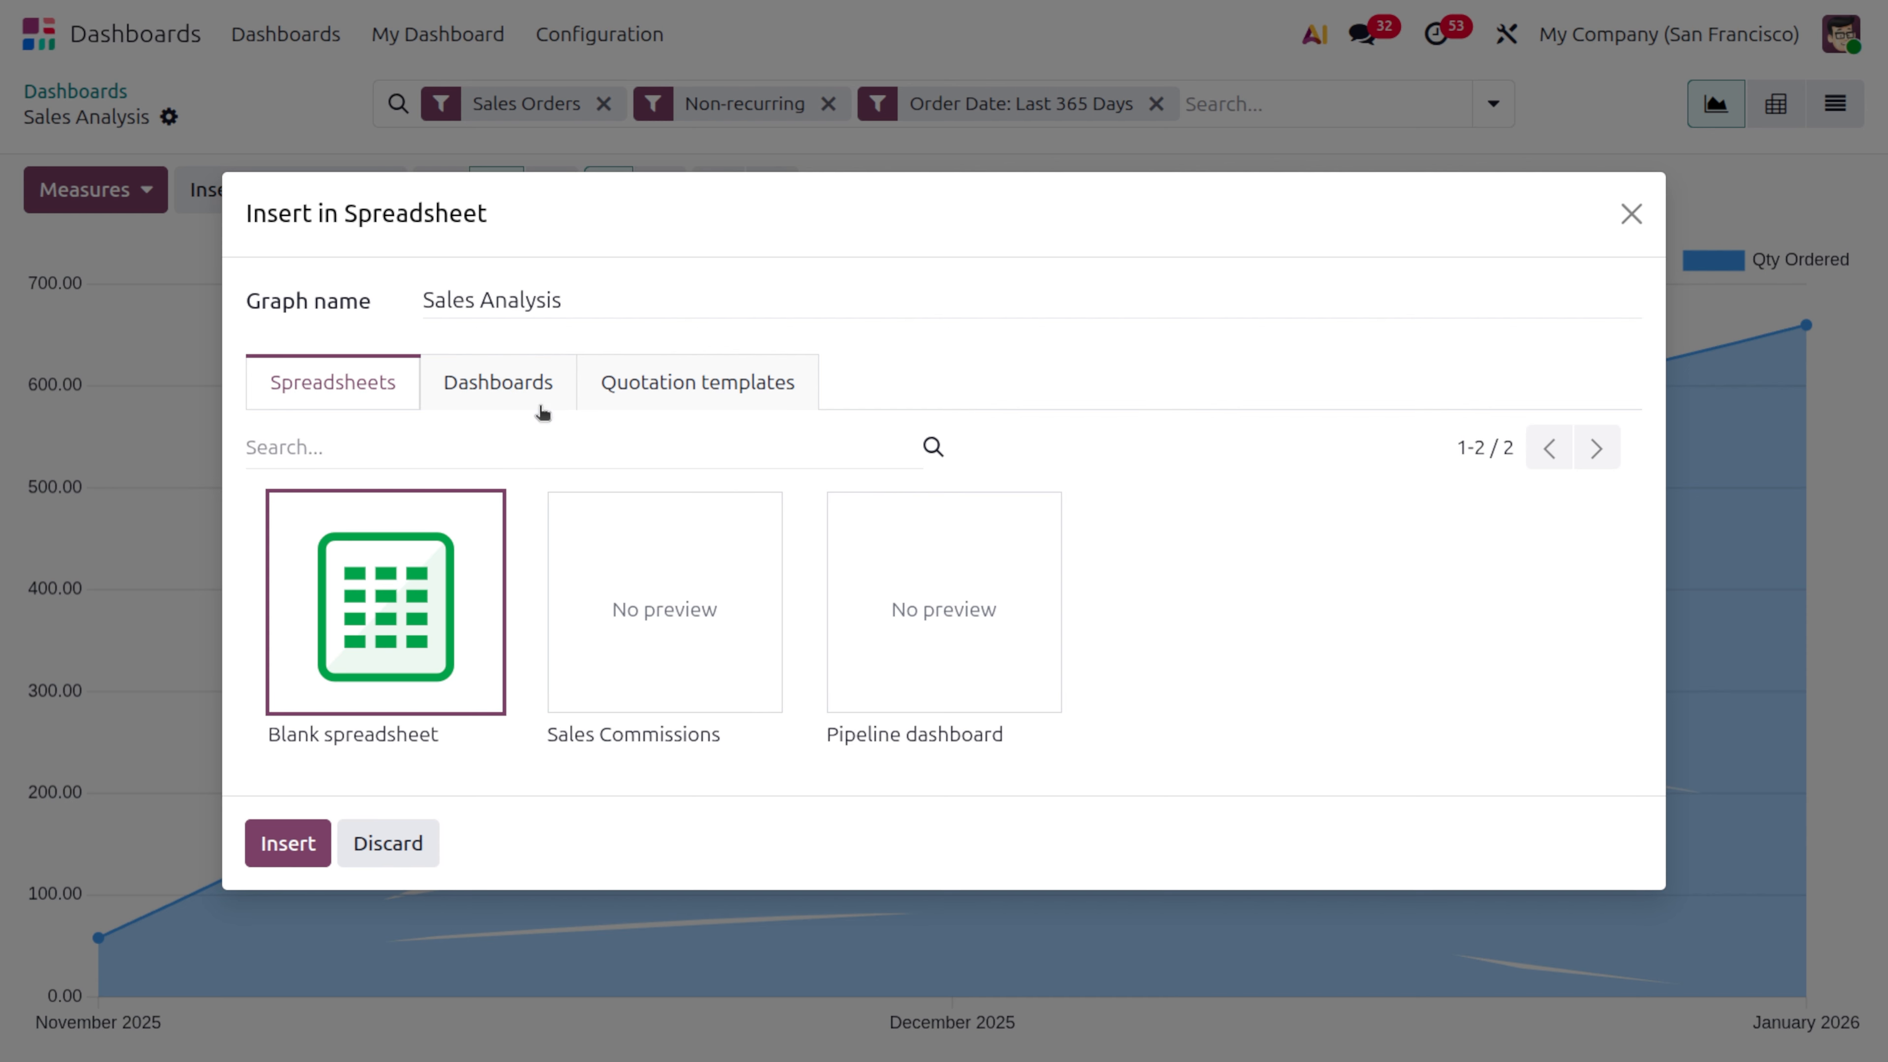
pyautogui.click(496, 368)
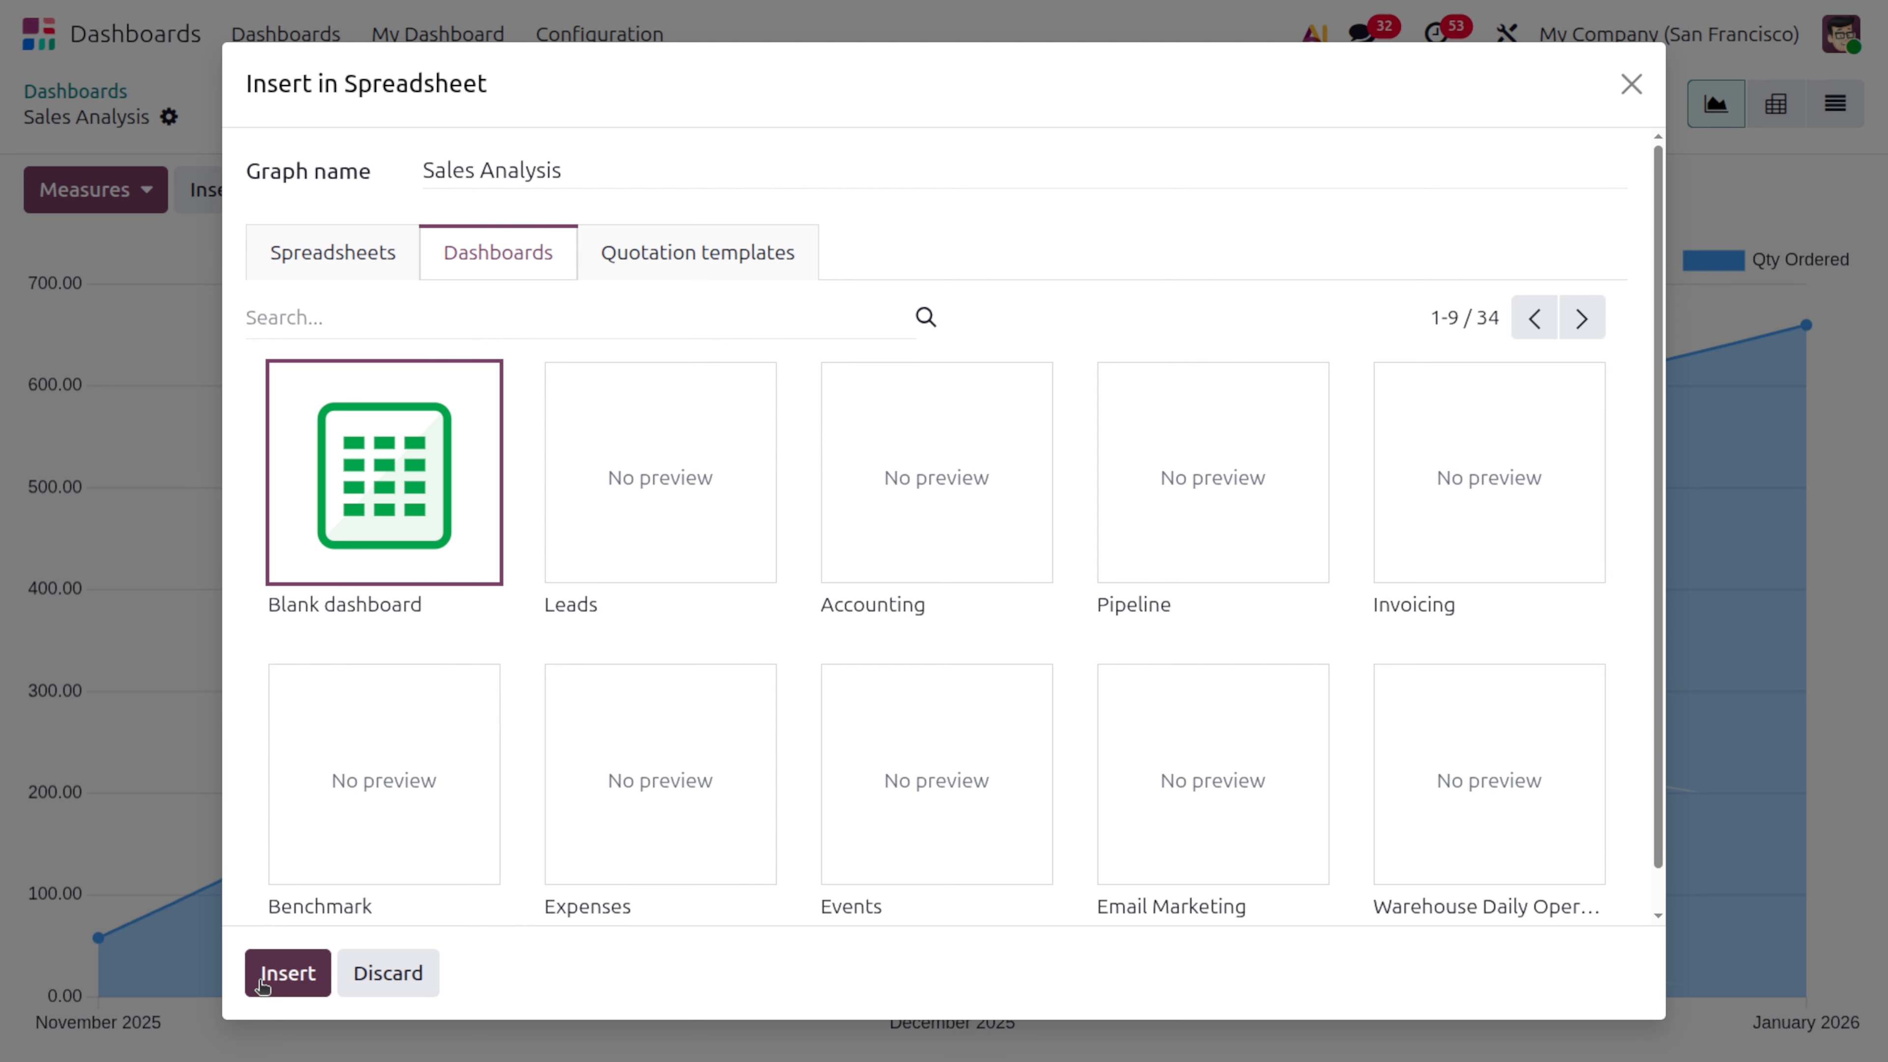
pyautogui.click(291, 972)
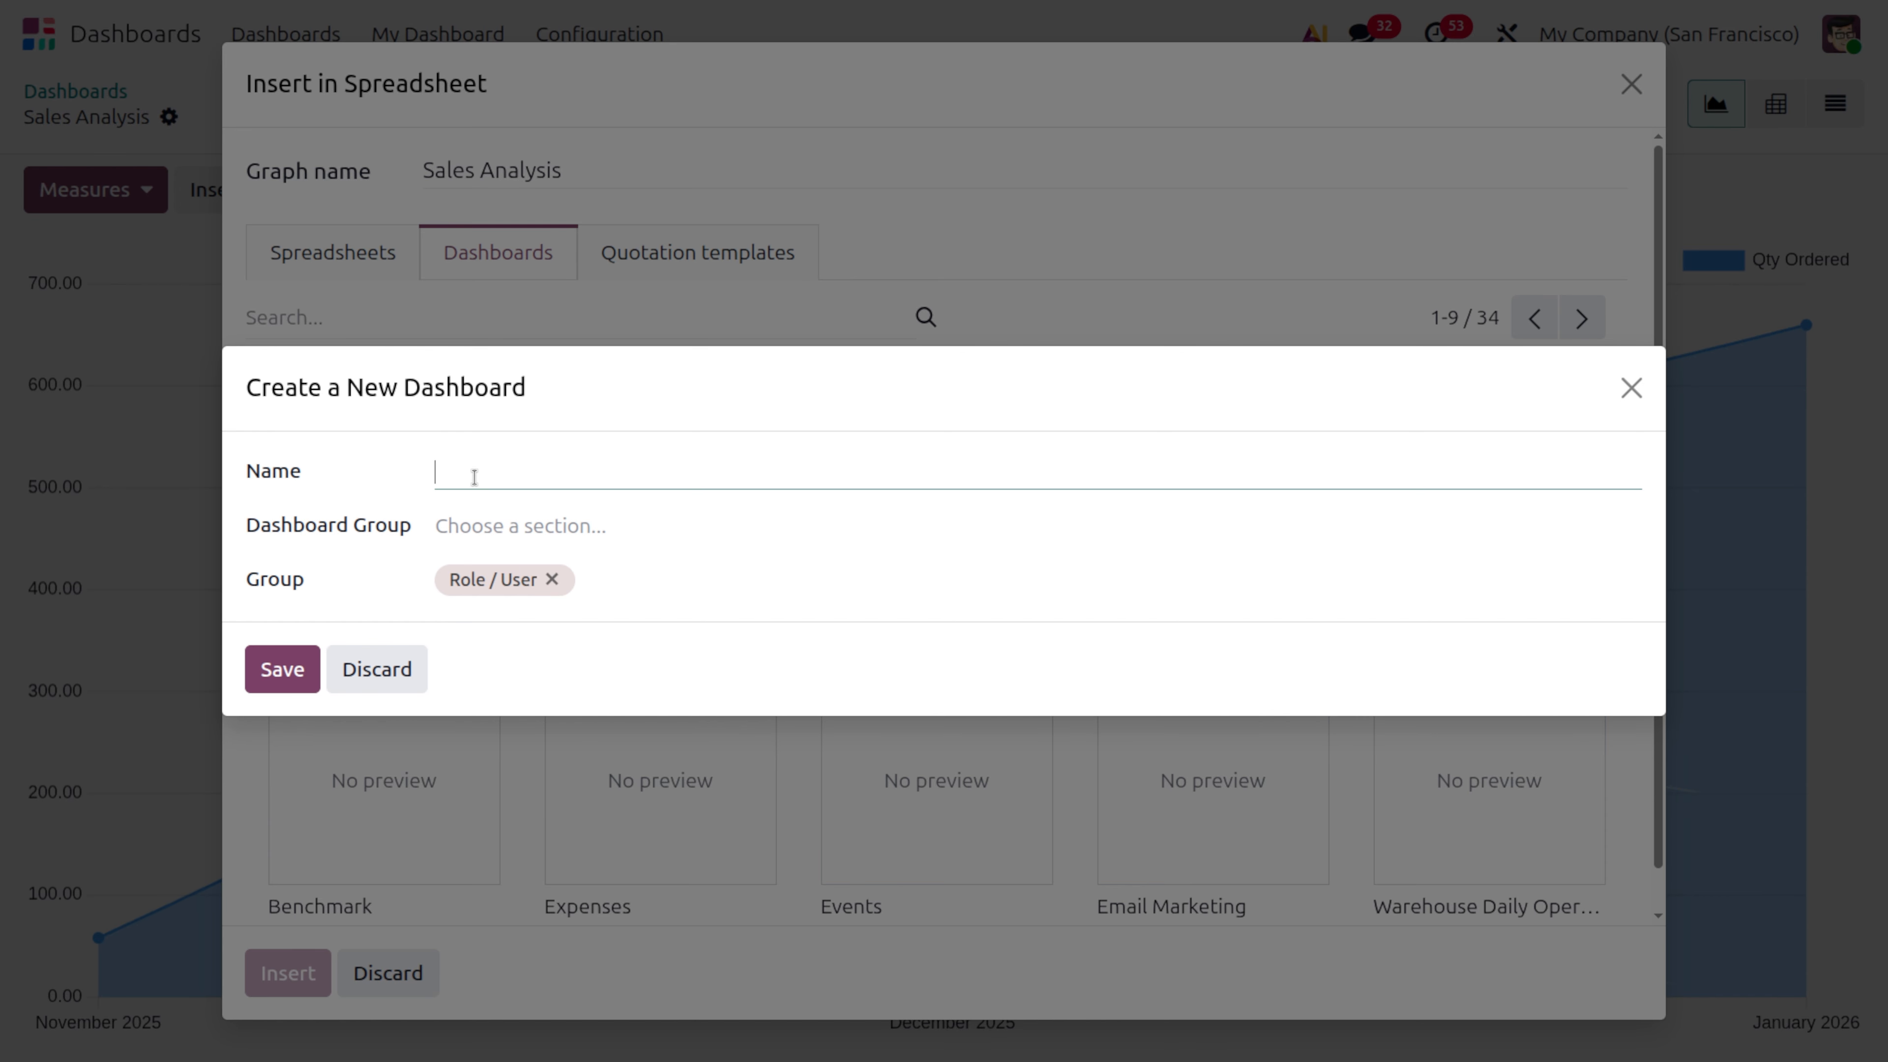
# Name the new dashboard "sales", assign it to the Sales dashboard group and save it
pyautogui.write('sales')
pyautogui.click(517, 525)
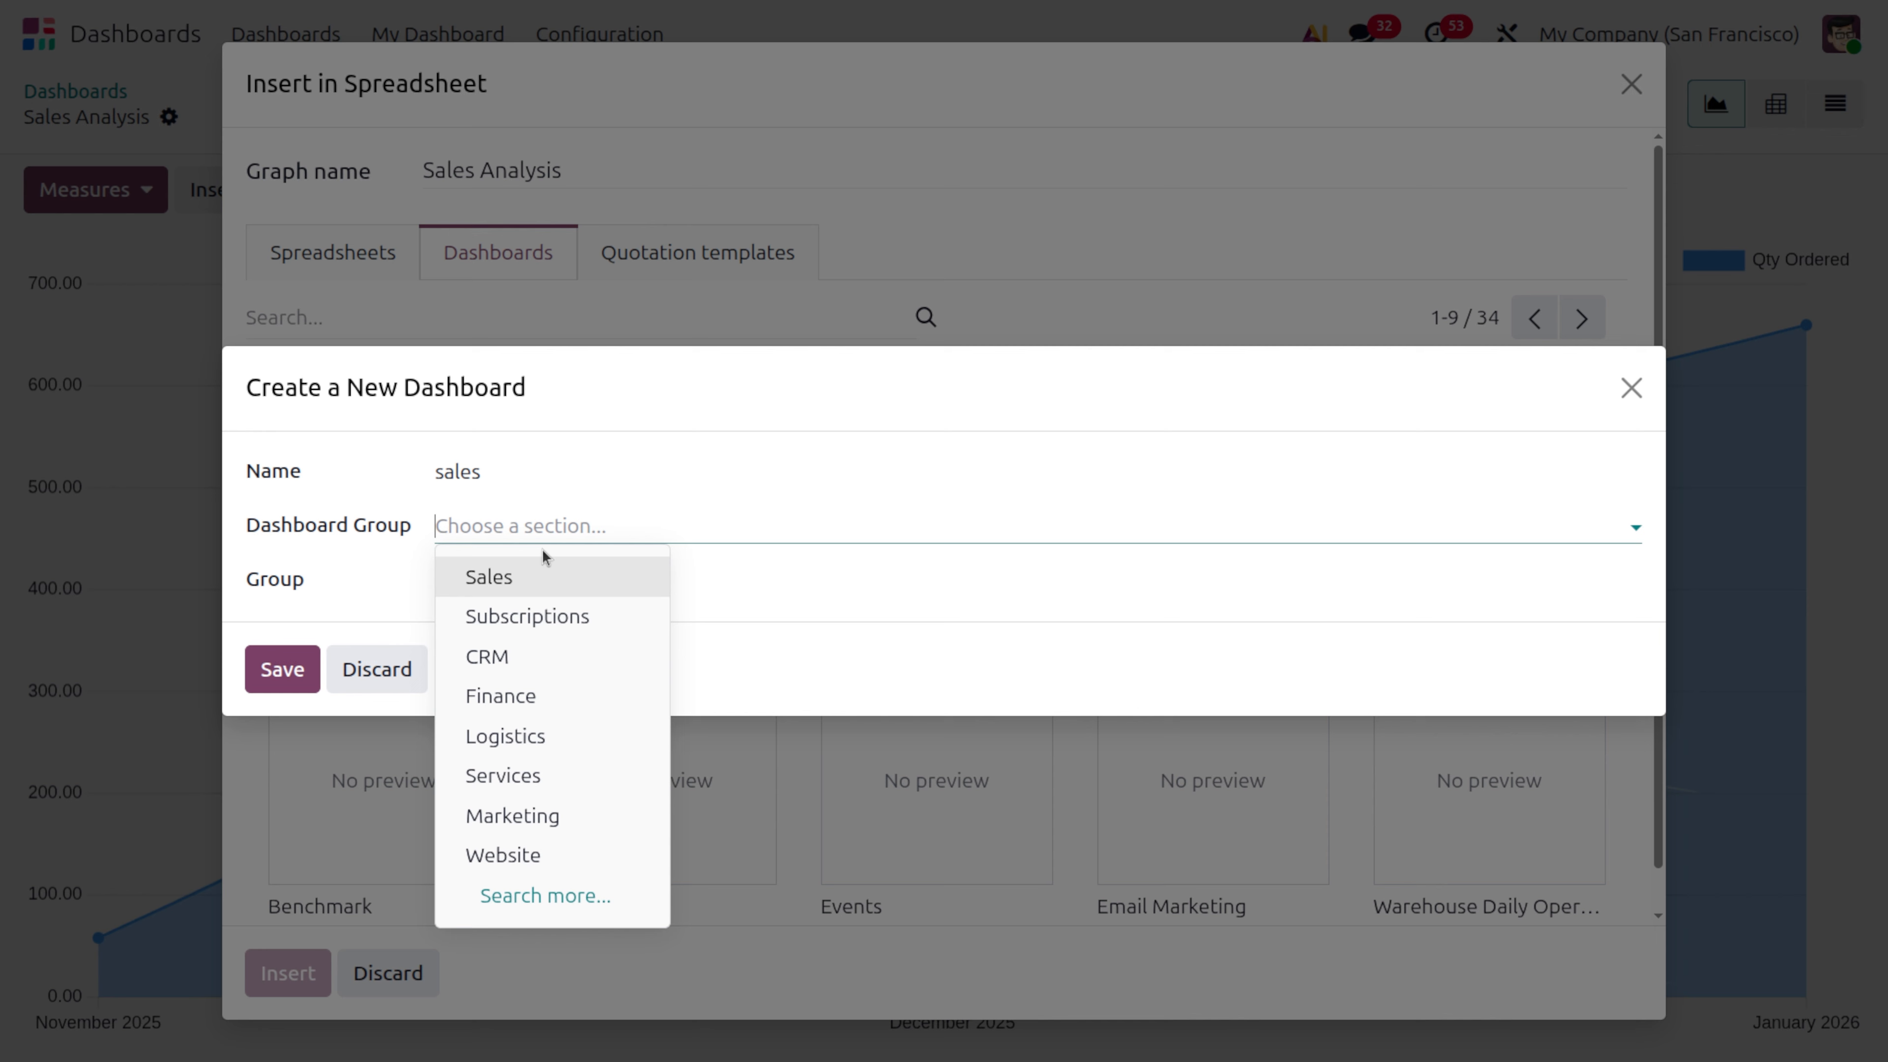
pyautogui.click(584, 579)
pyautogui.click(275, 679)
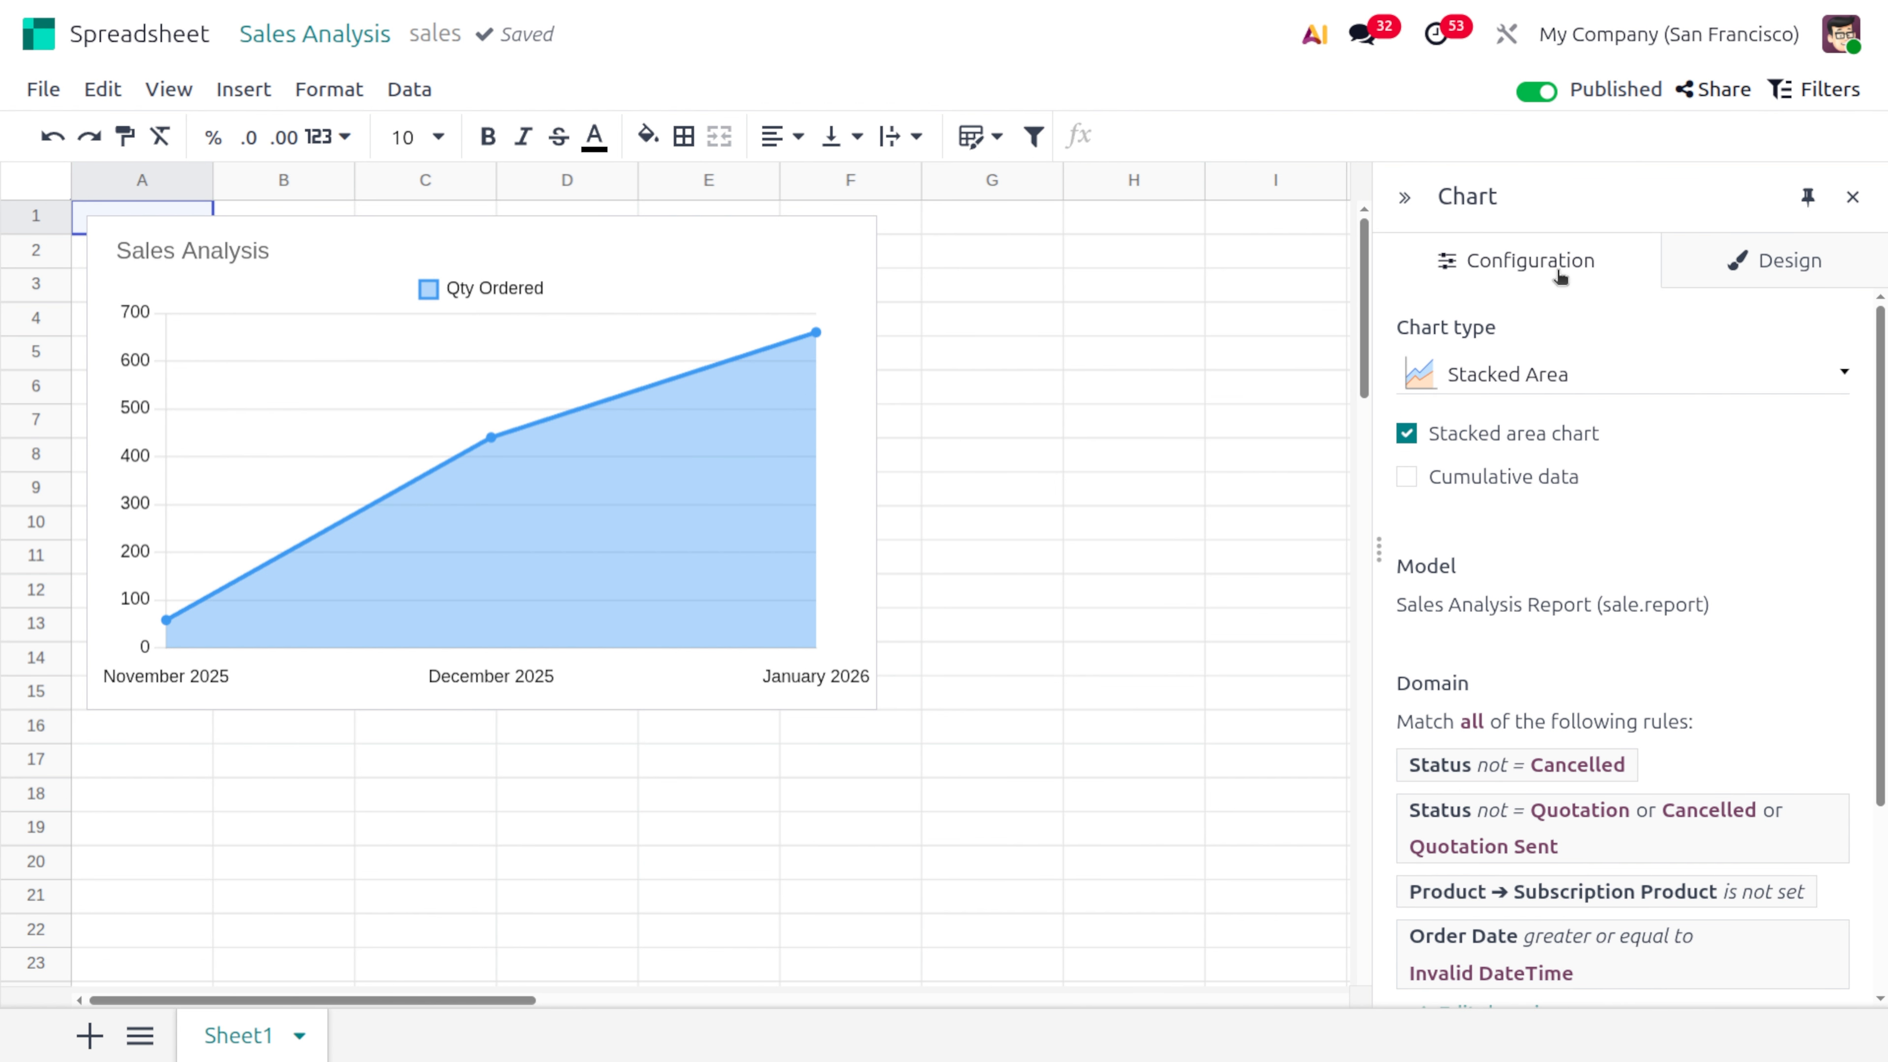
# Try the Line, Stacked Line and Combo chart types on the inserted sales chart
pyautogui.click(1529, 374)
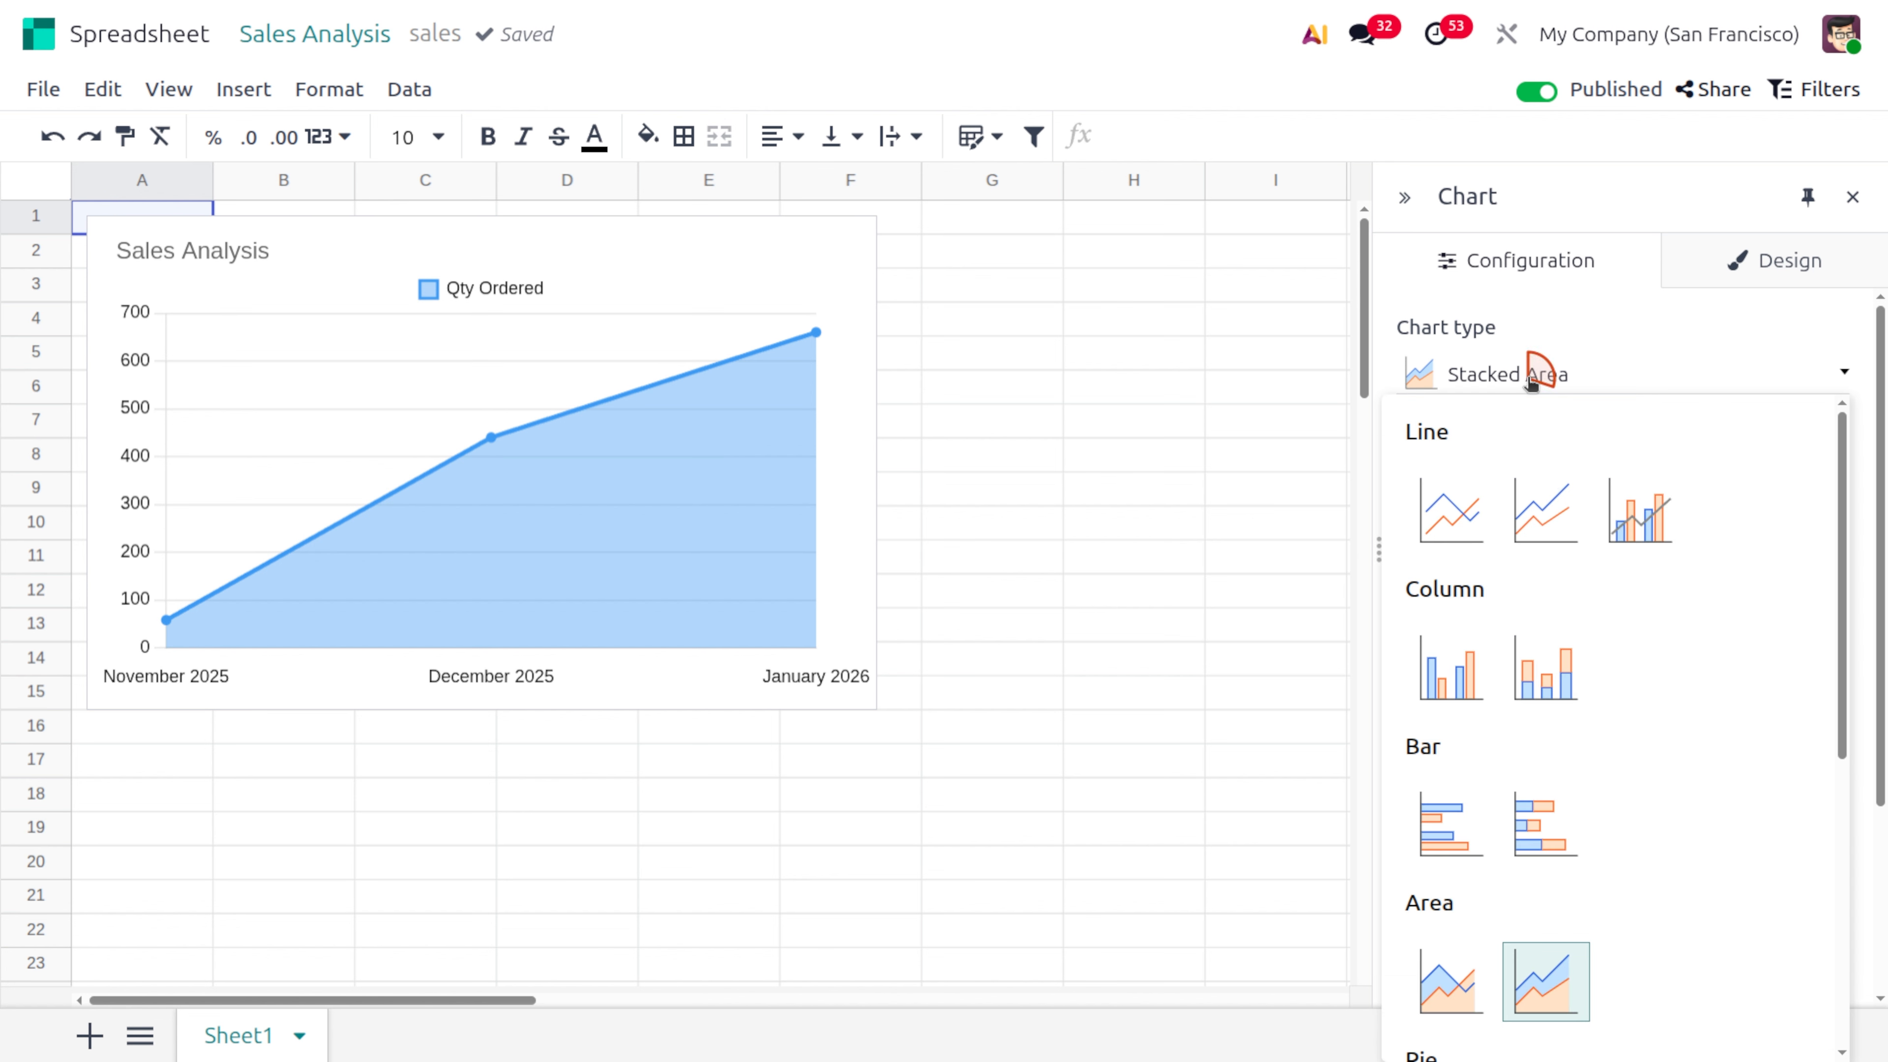
pyautogui.click(1481, 491)
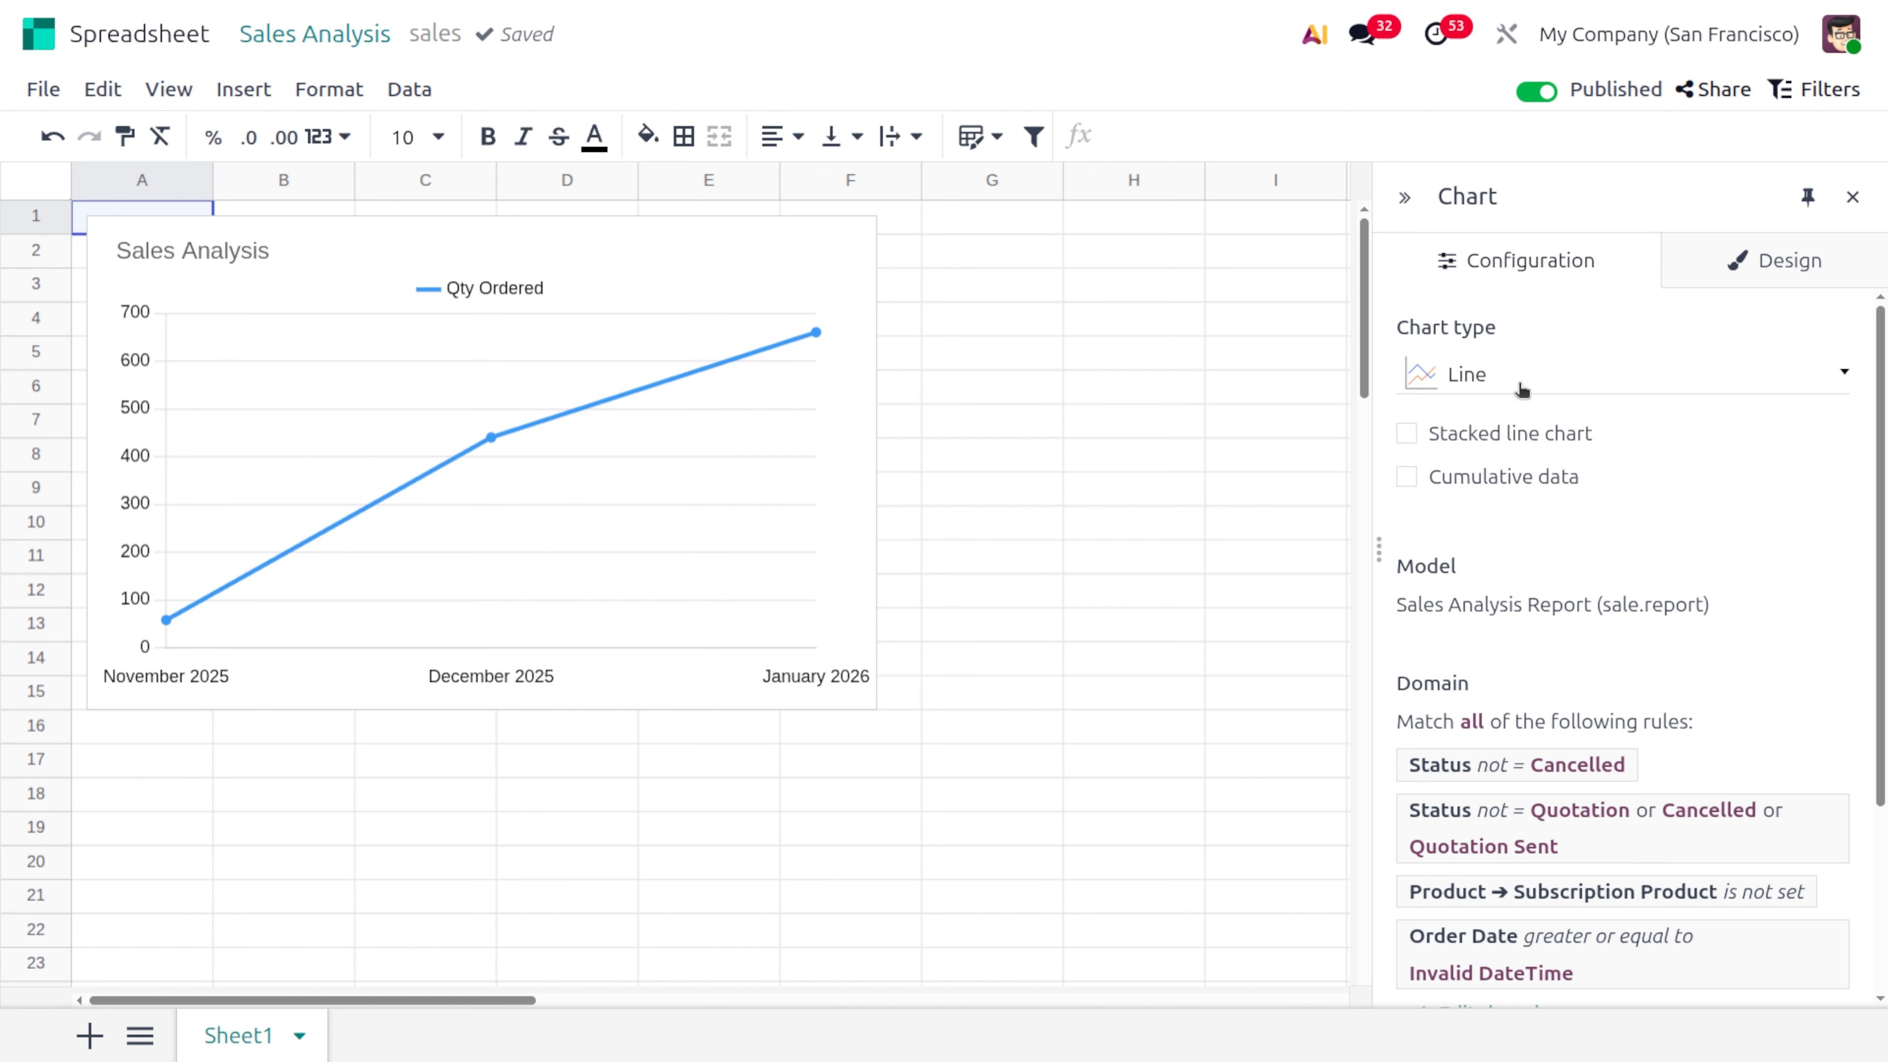
pyautogui.click(1532, 380)
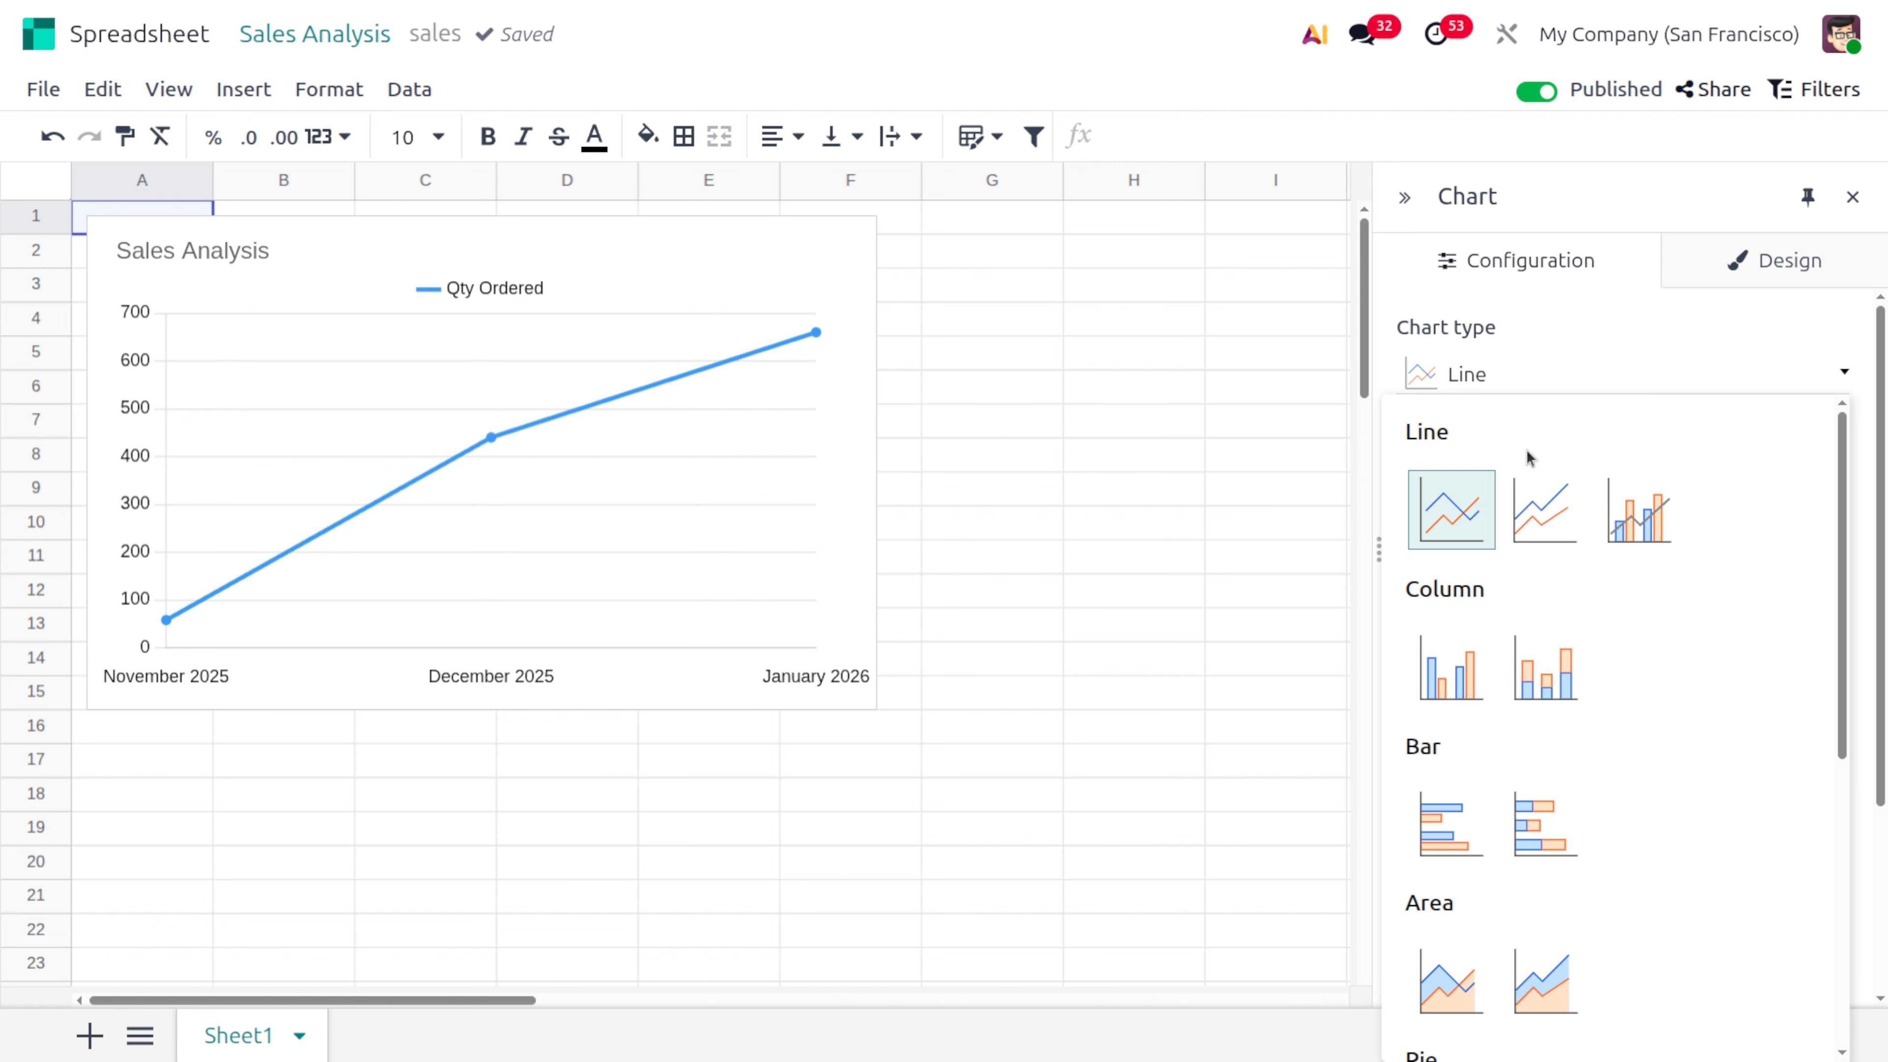
pyautogui.click(1556, 489)
pyautogui.click(1574, 380)
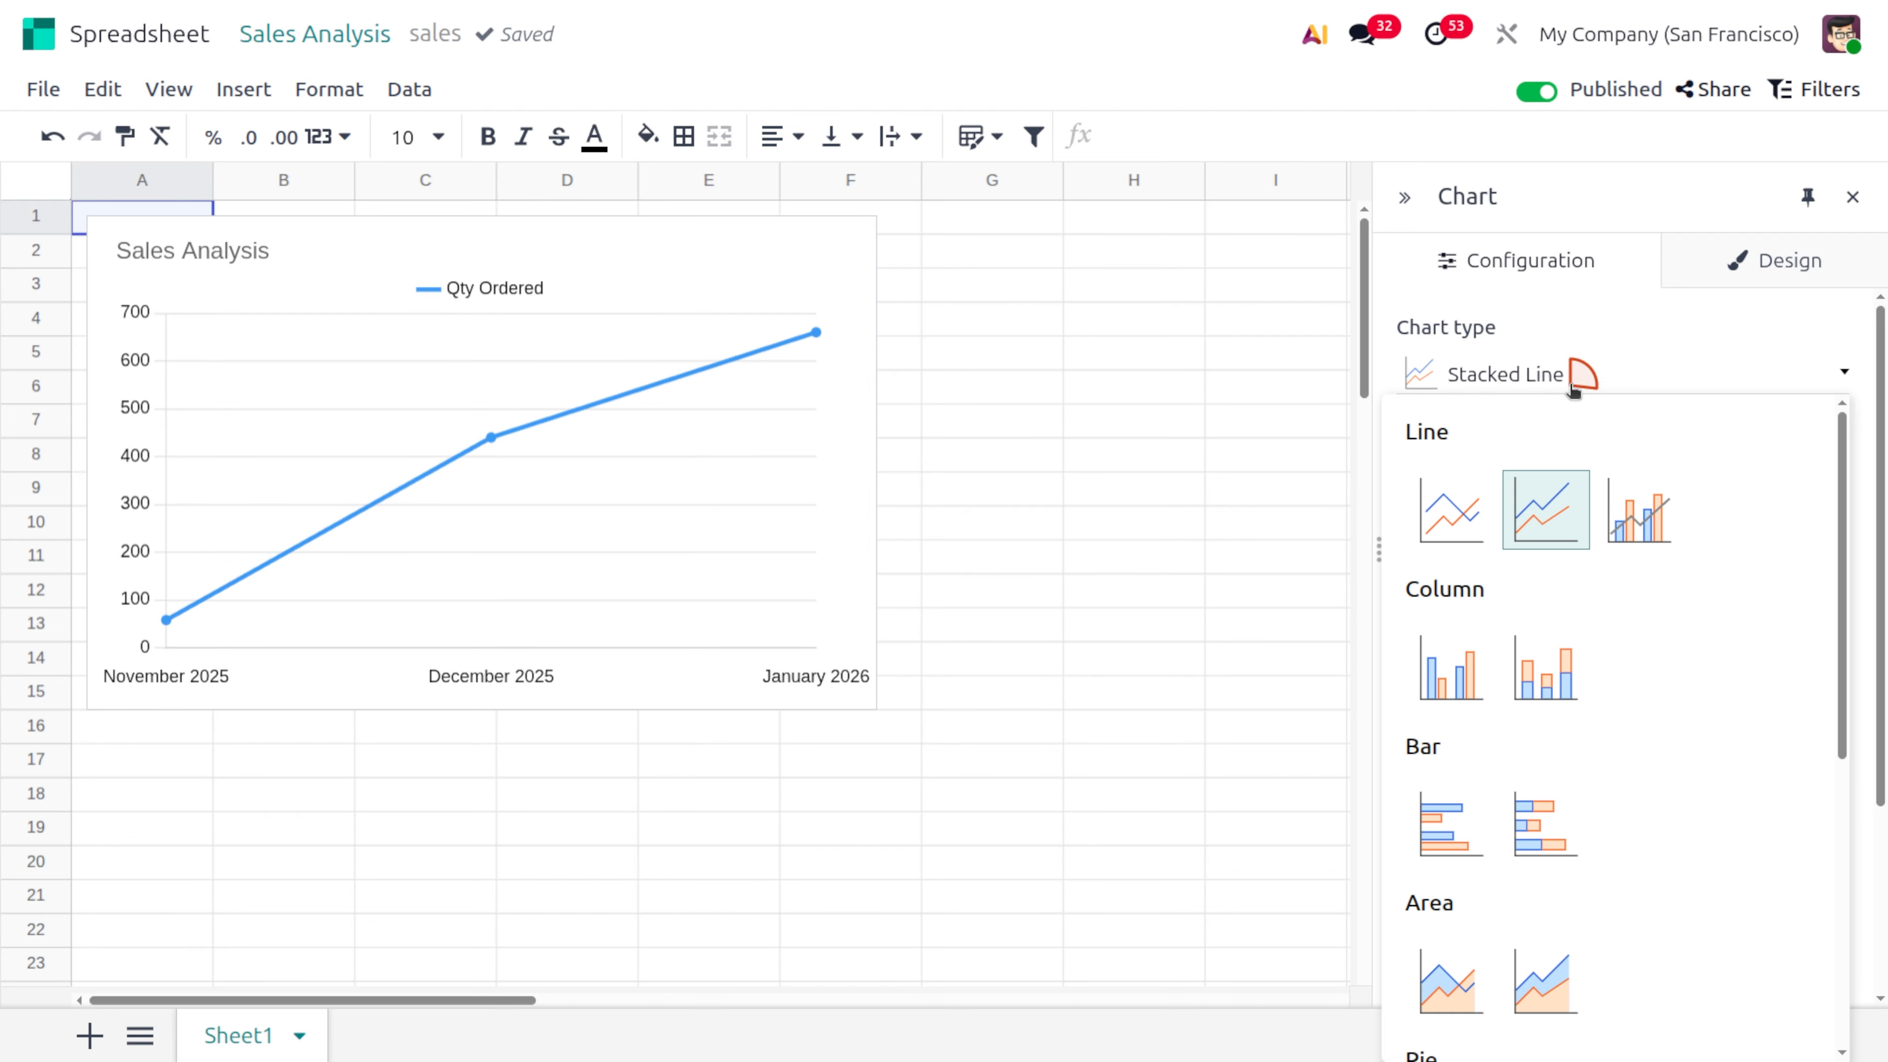
pyautogui.click(1622, 499)
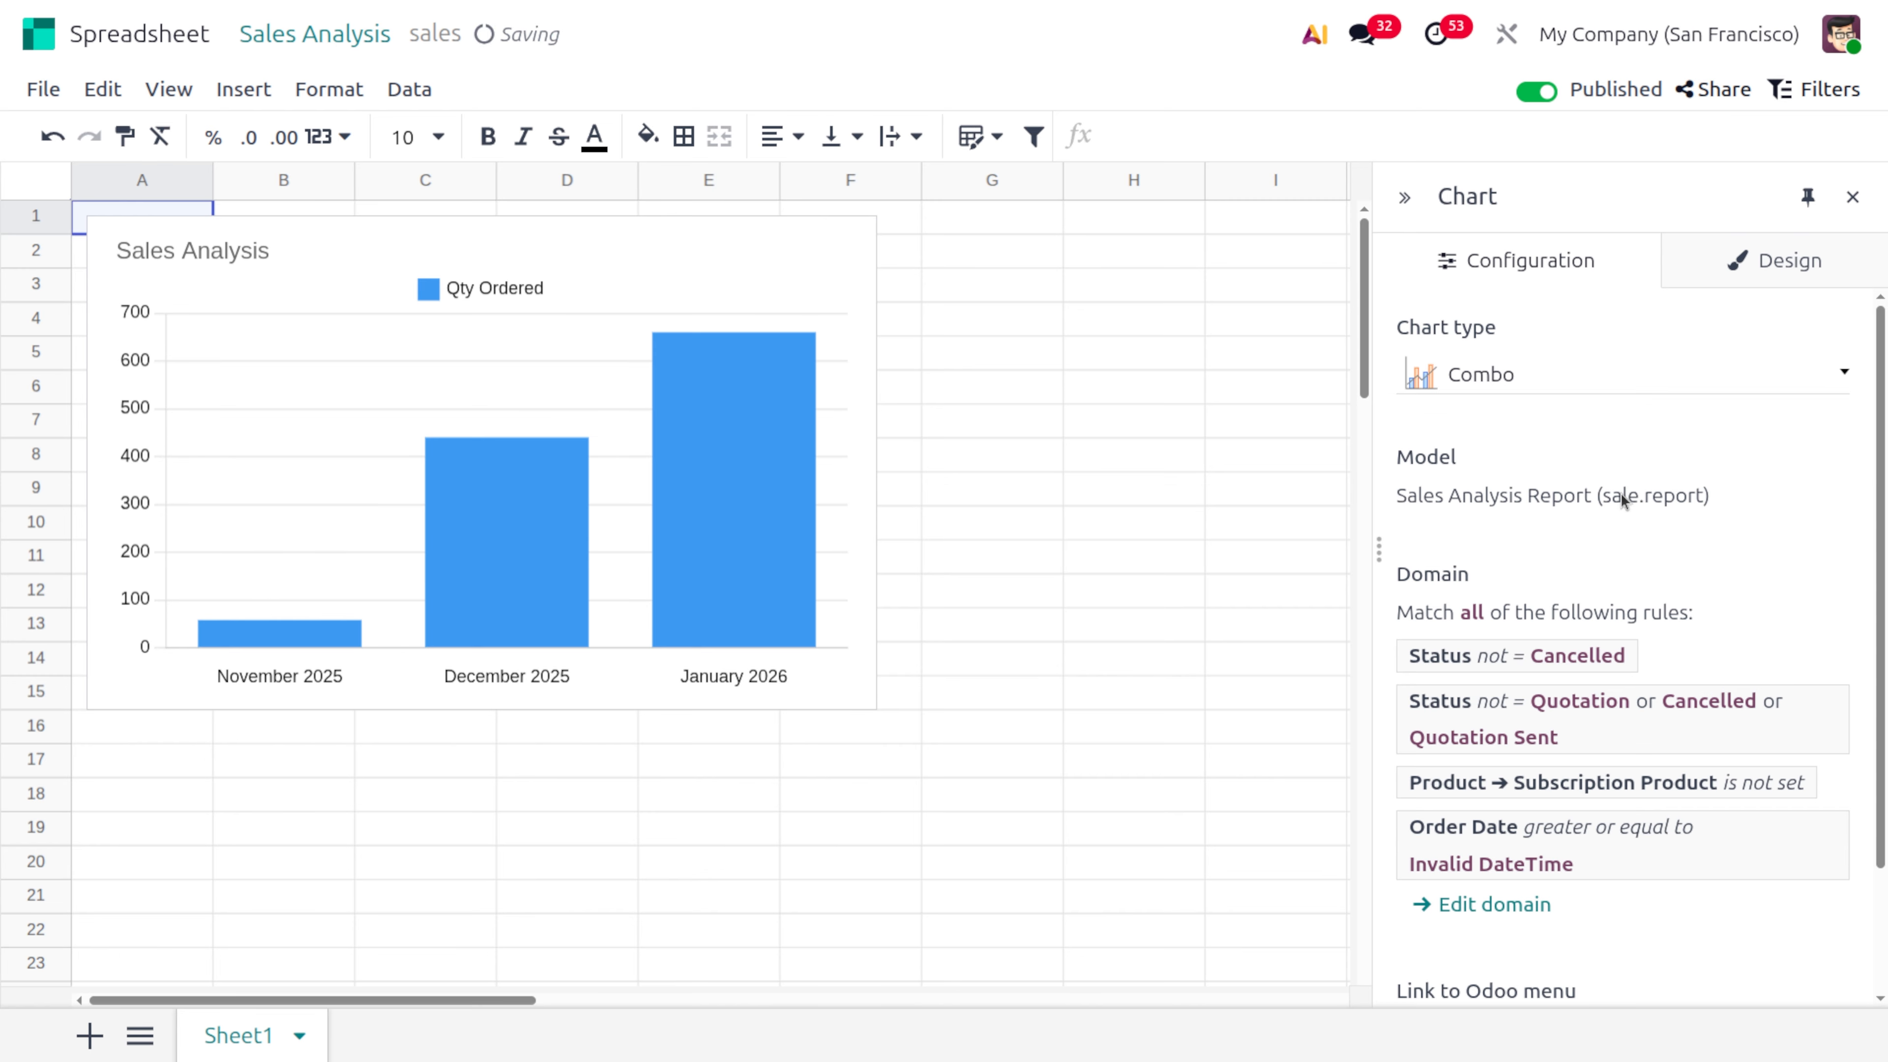
# Try the Column and Stacked Column chart types on the sales chart
pyautogui.click(1445, 379)
pyautogui.click(1476, 646)
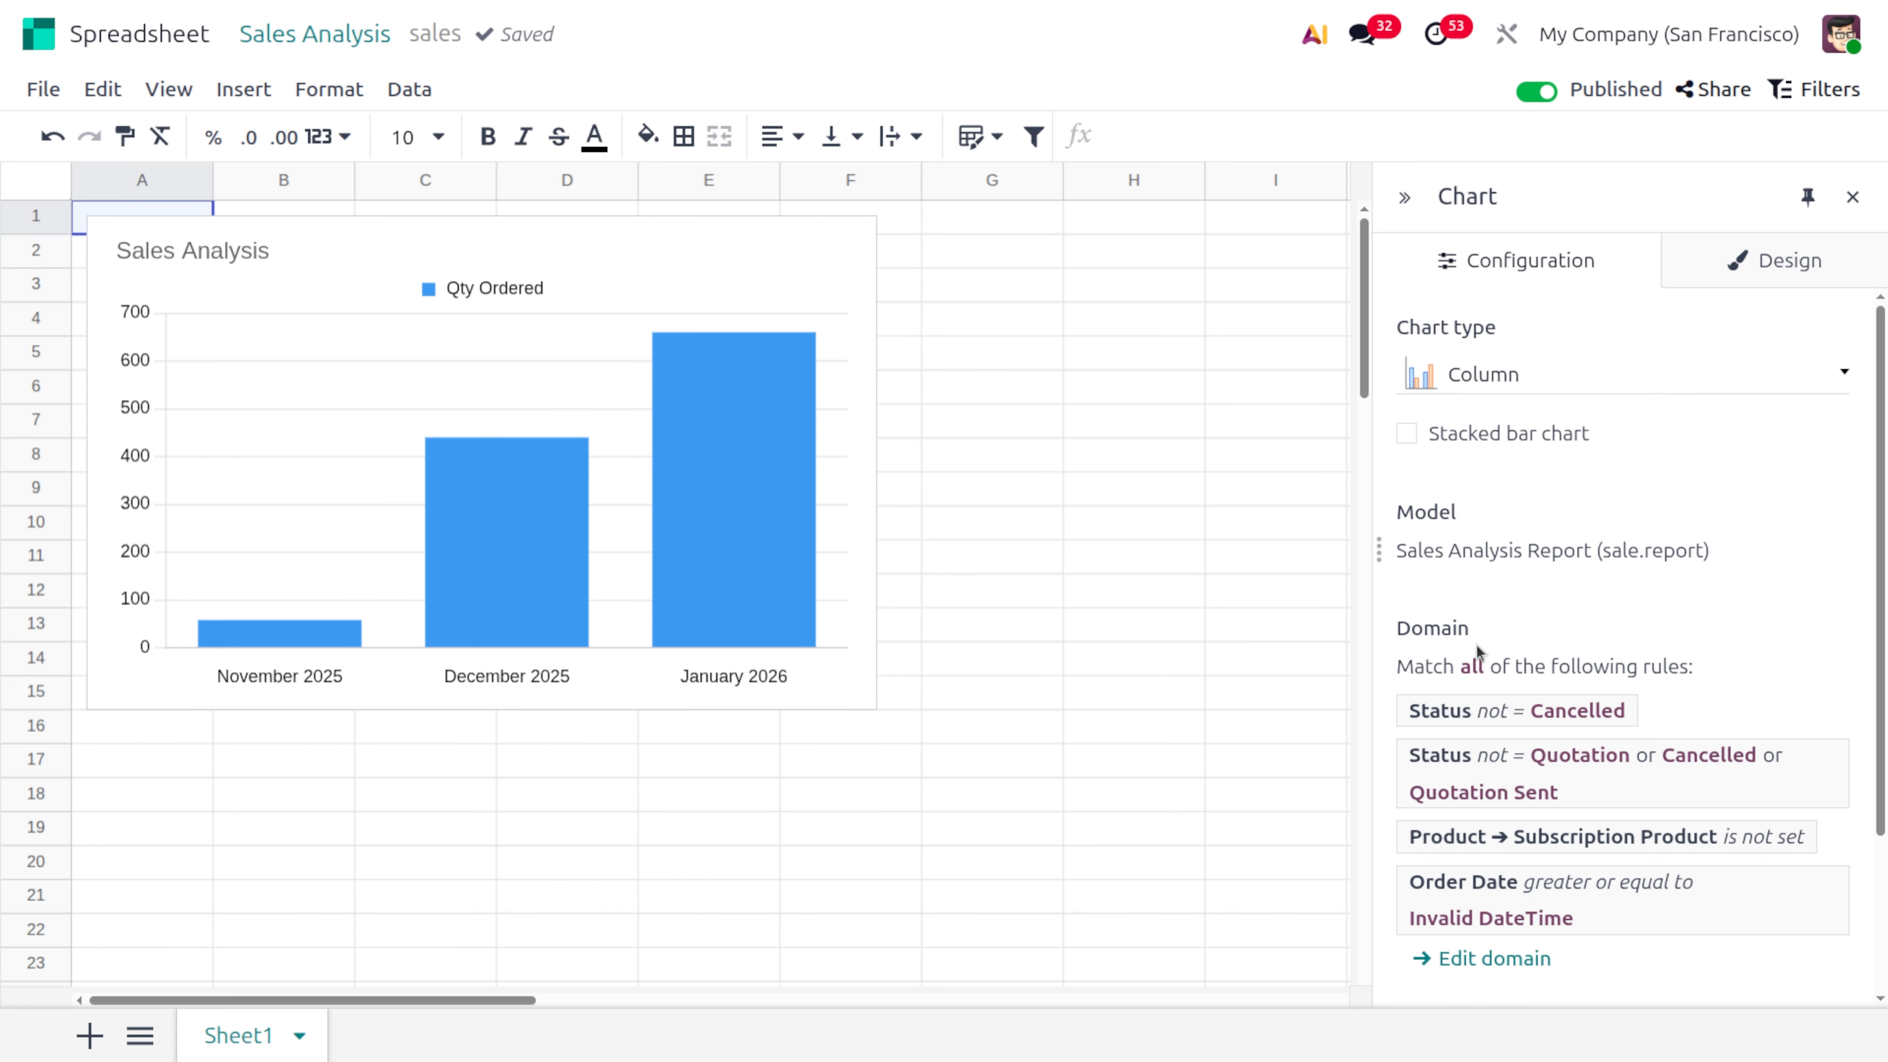
pyautogui.click(1510, 384)
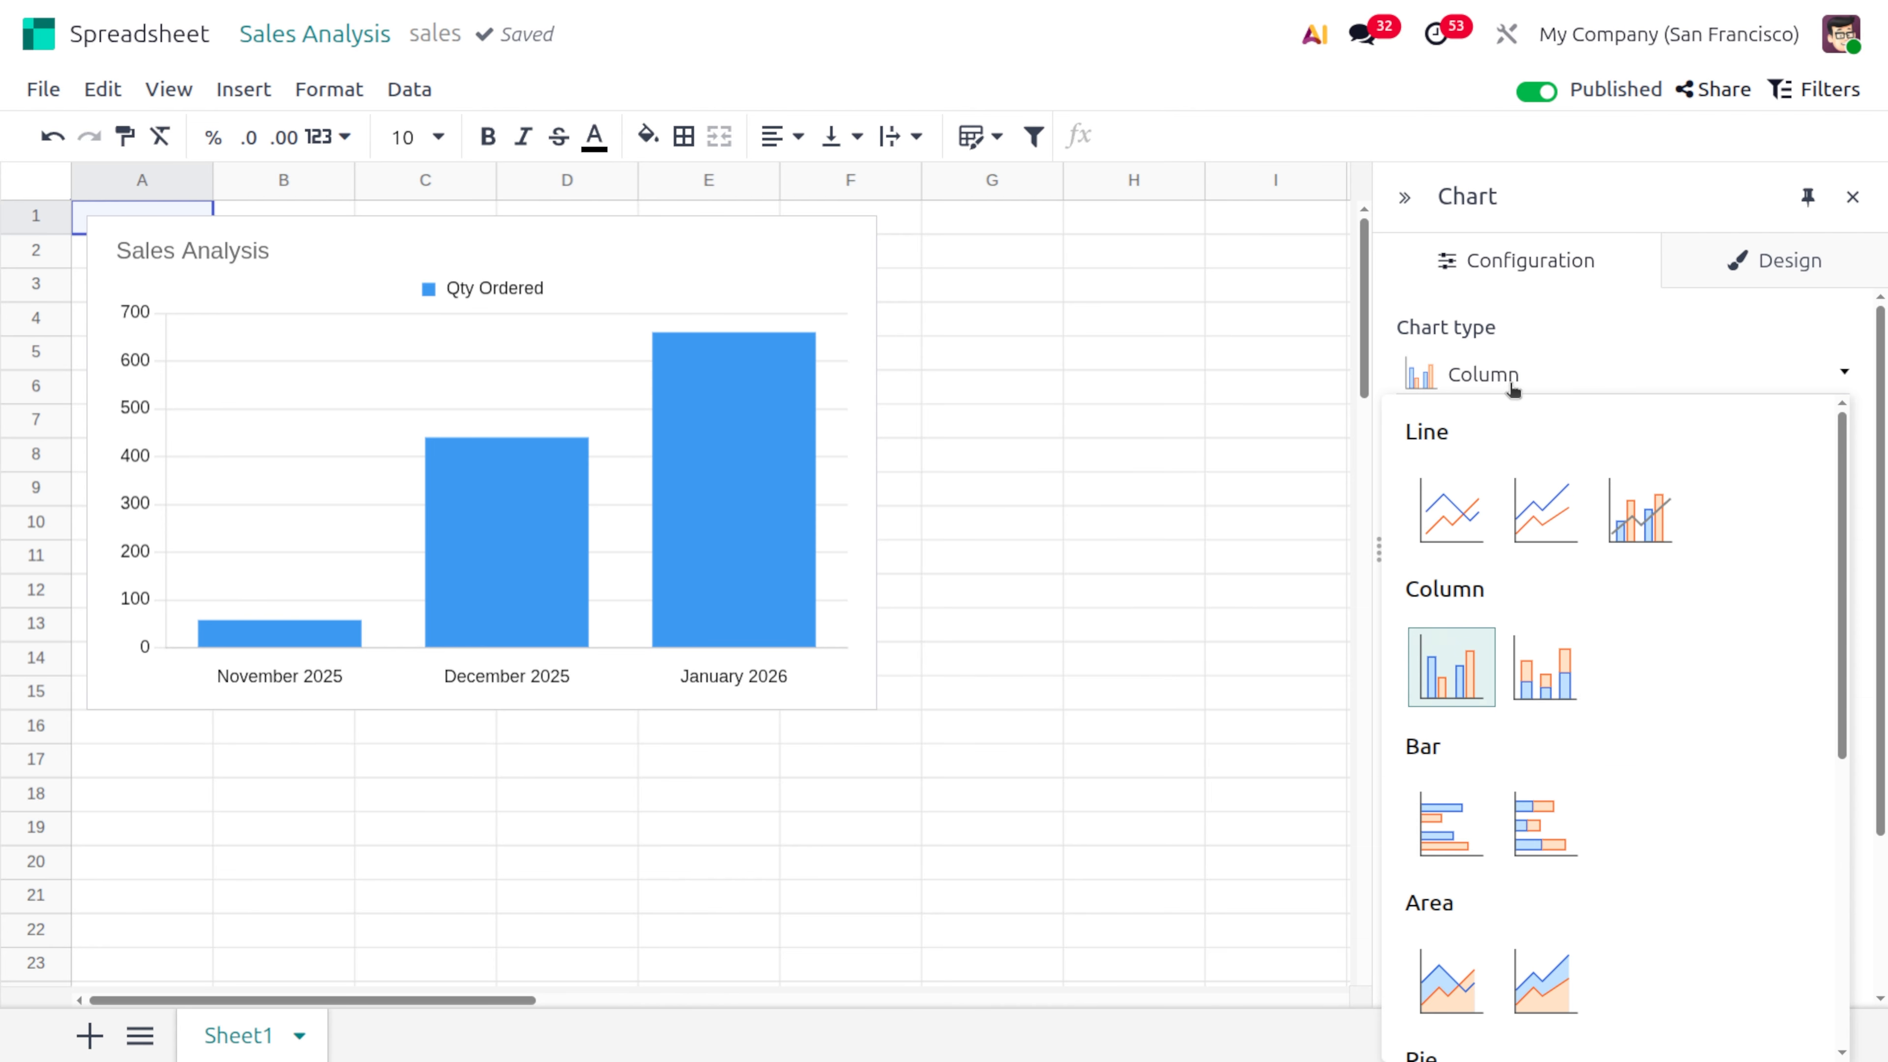
pyautogui.click(1574, 668)
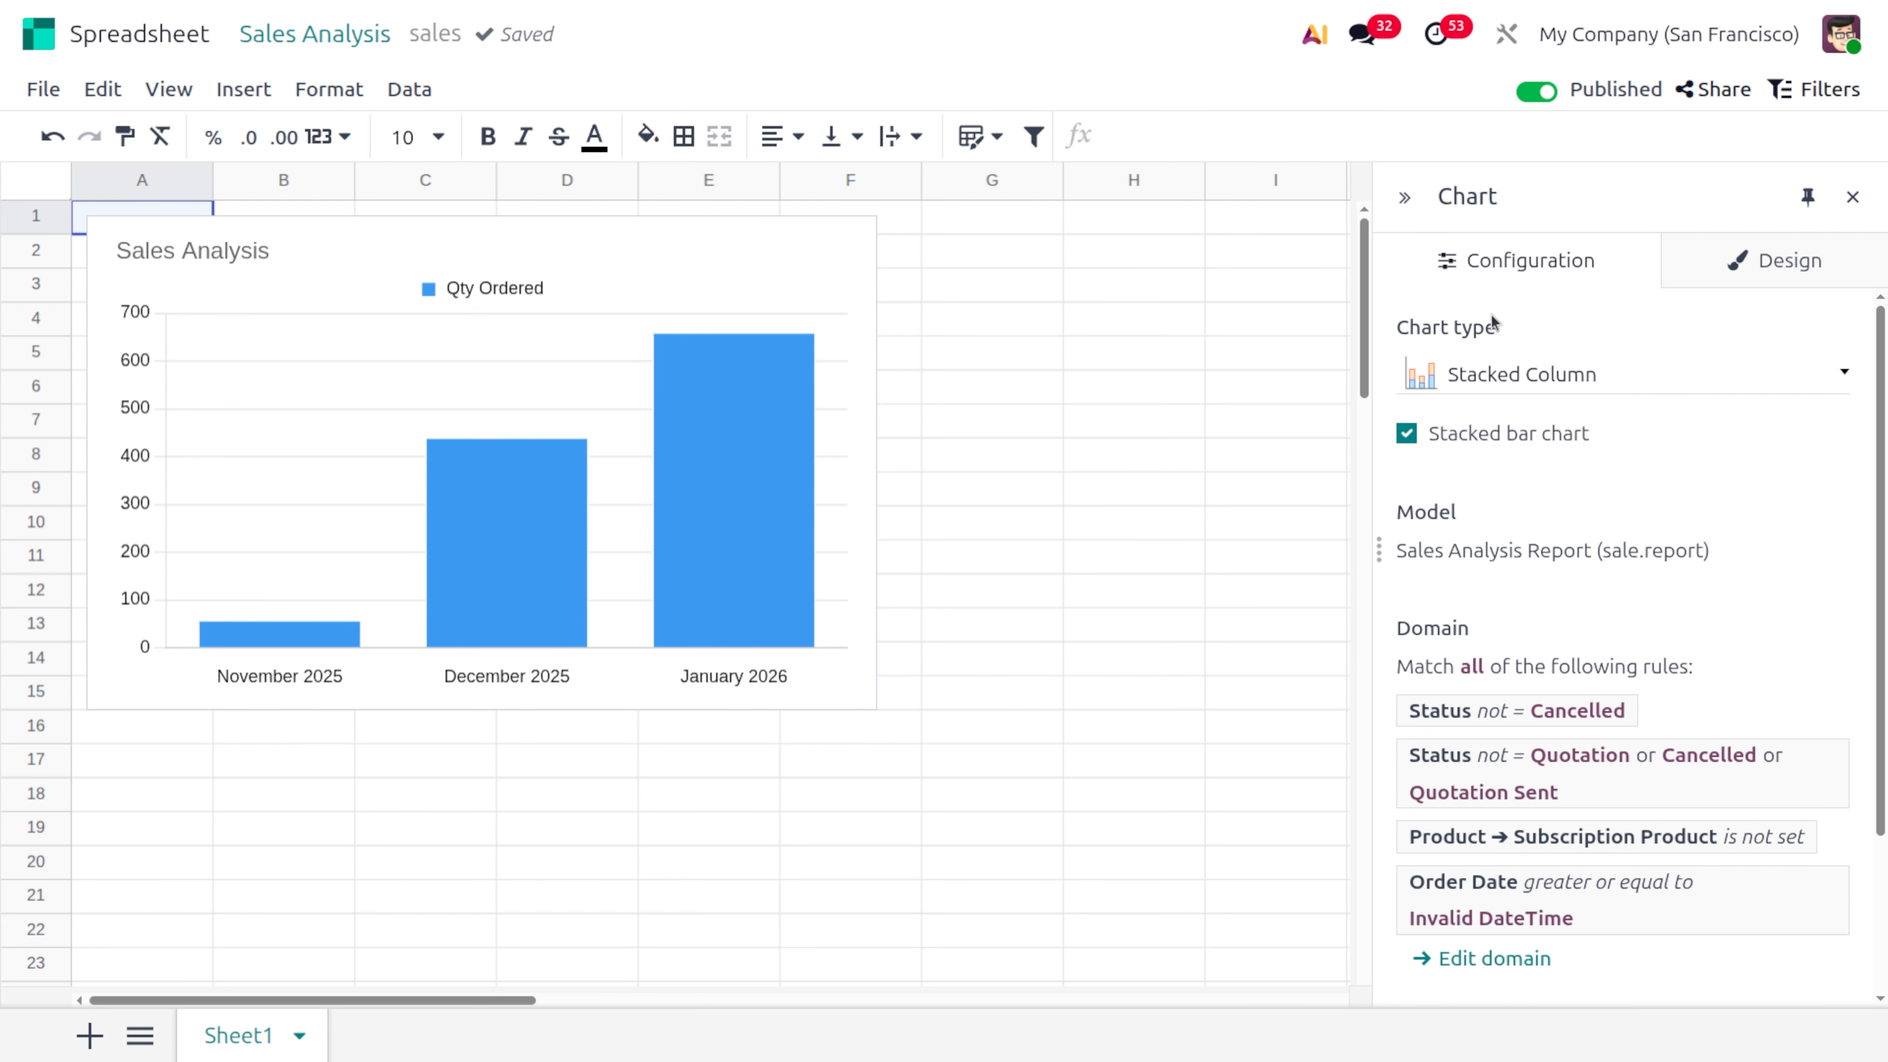
# Change the sales chart's type to Bar and make it a stacked bar chart
pyautogui.click(1527, 375)
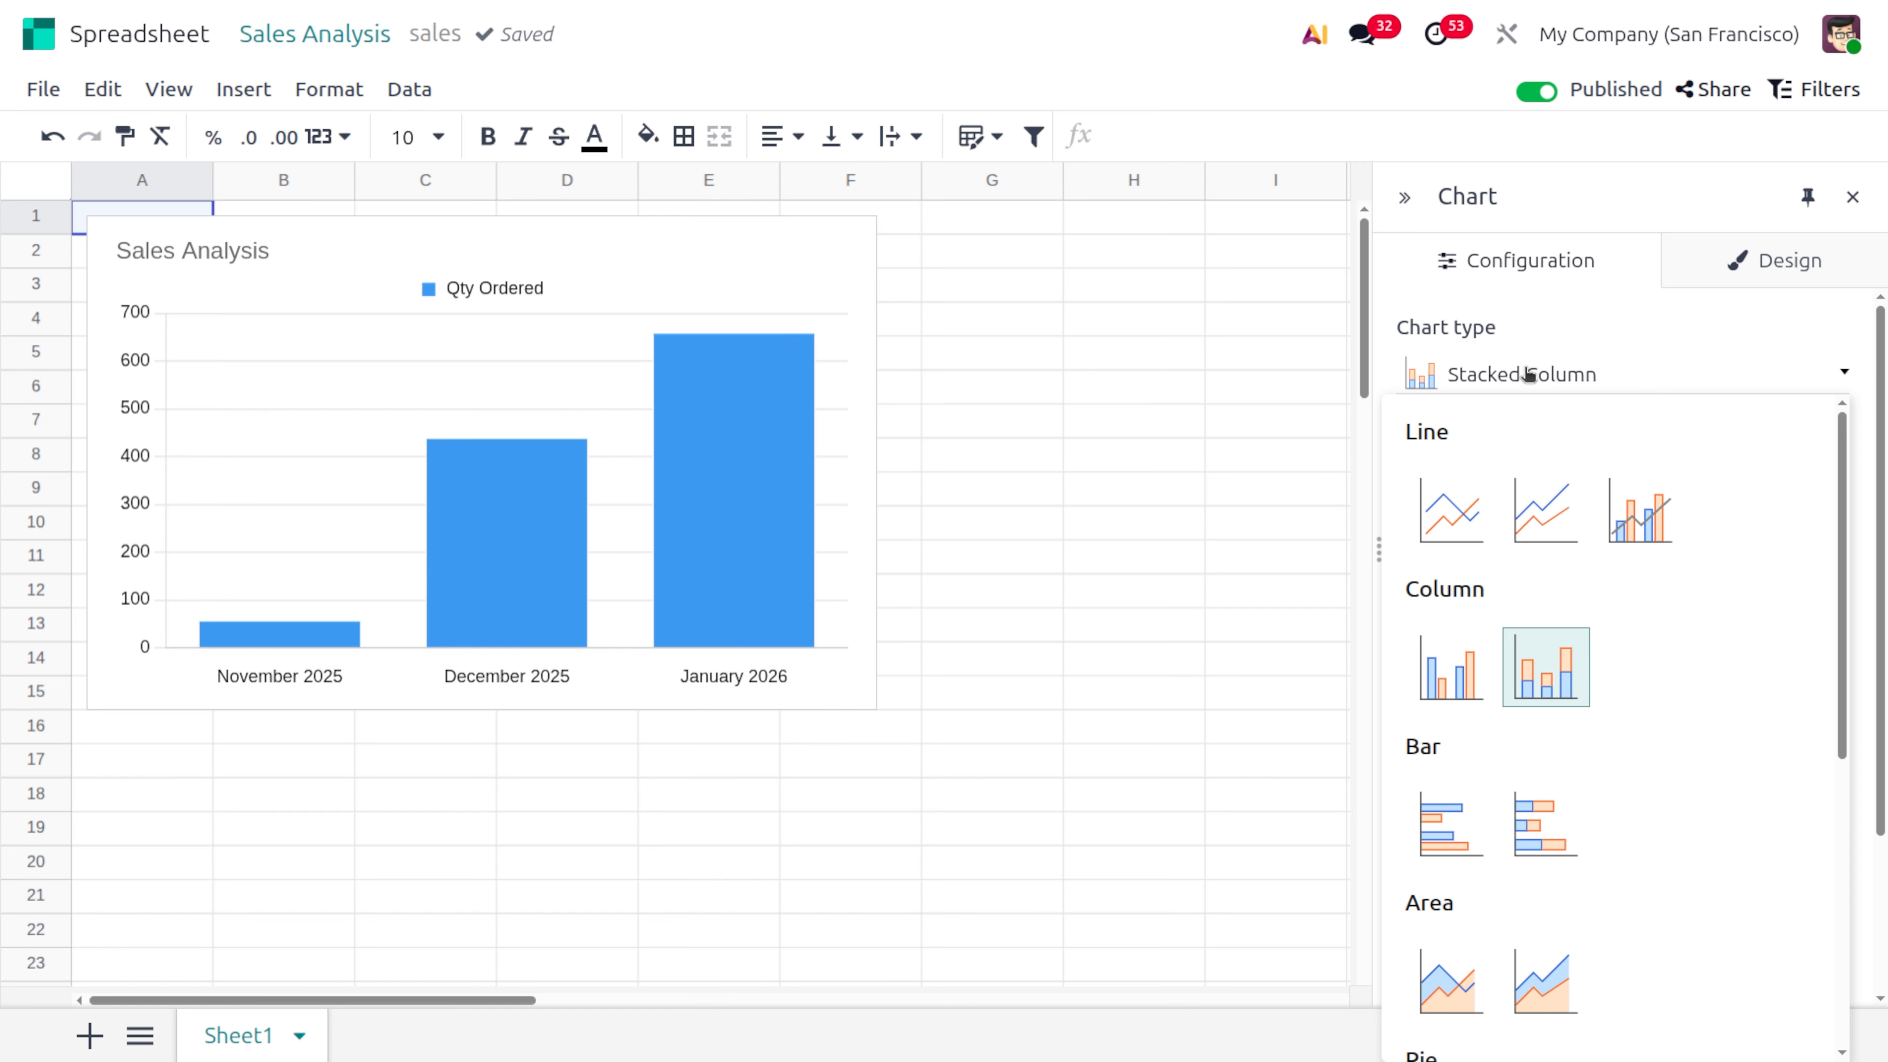
pyautogui.click(1447, 818)
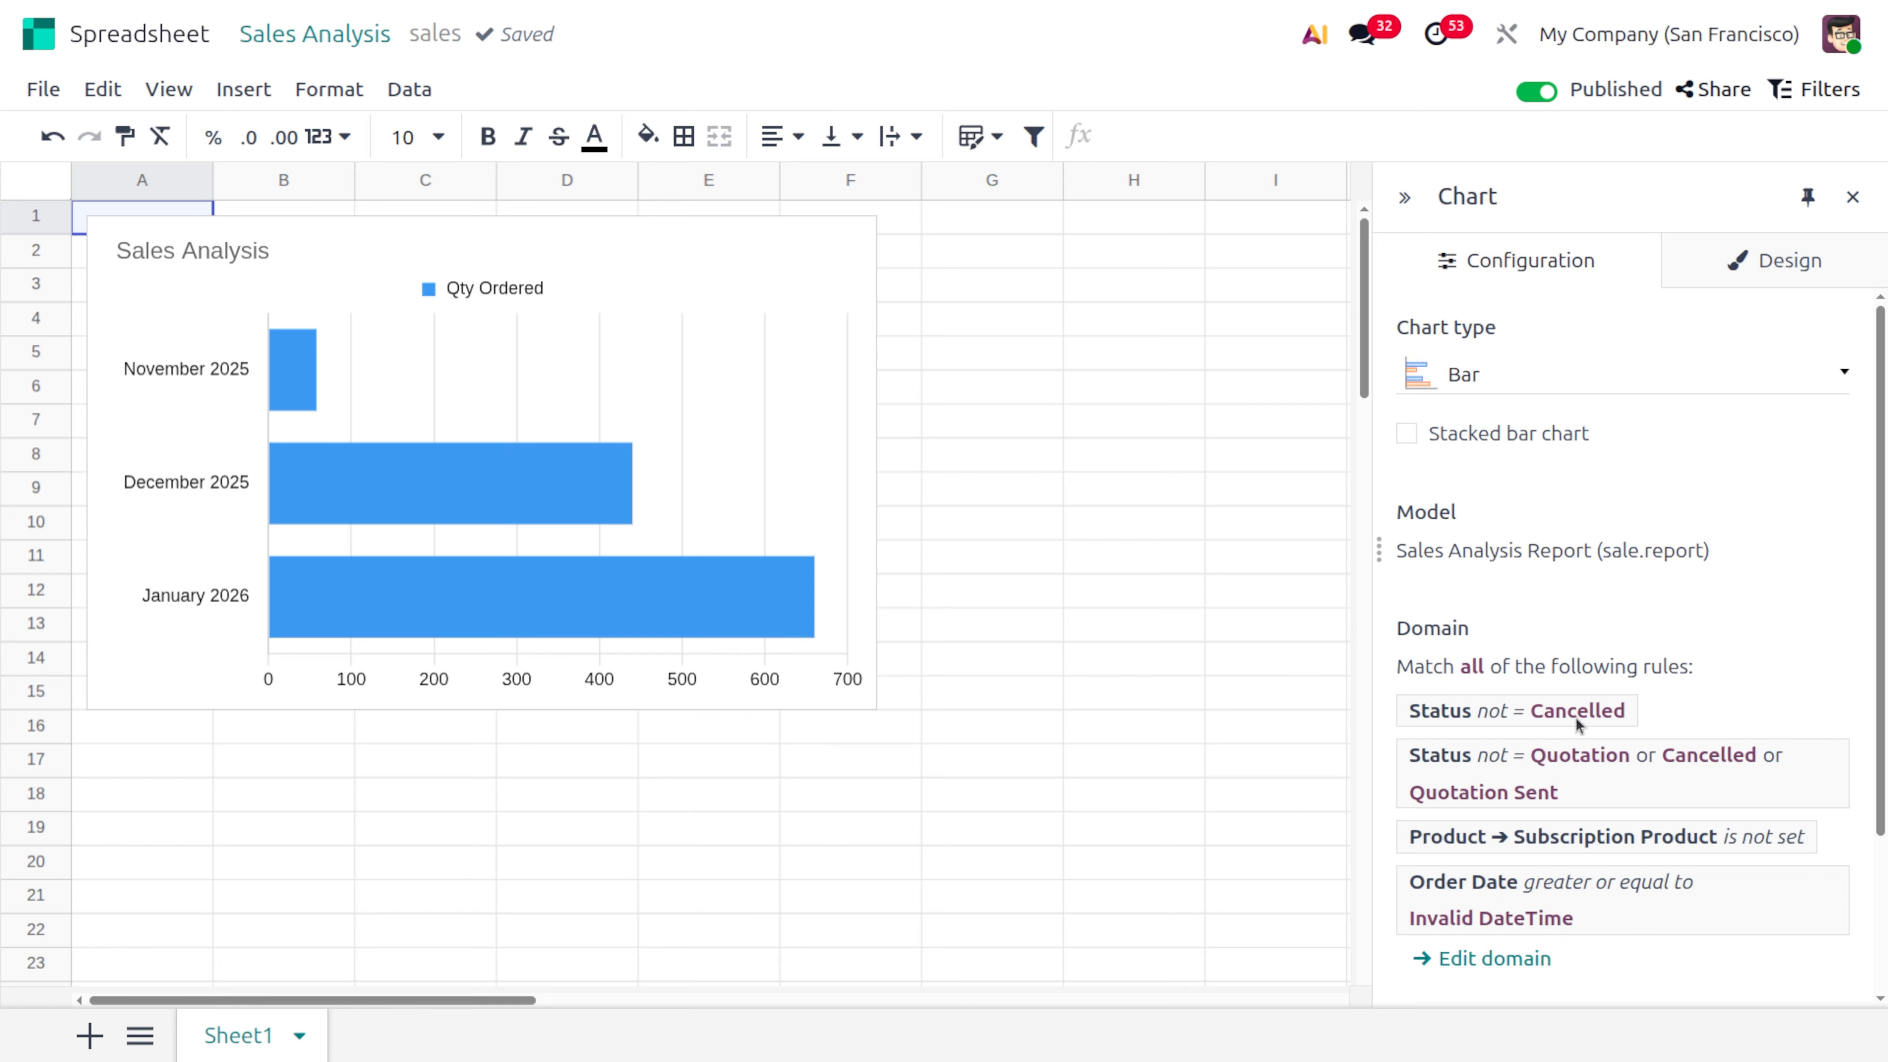
pyautogui.click(1406, 434)
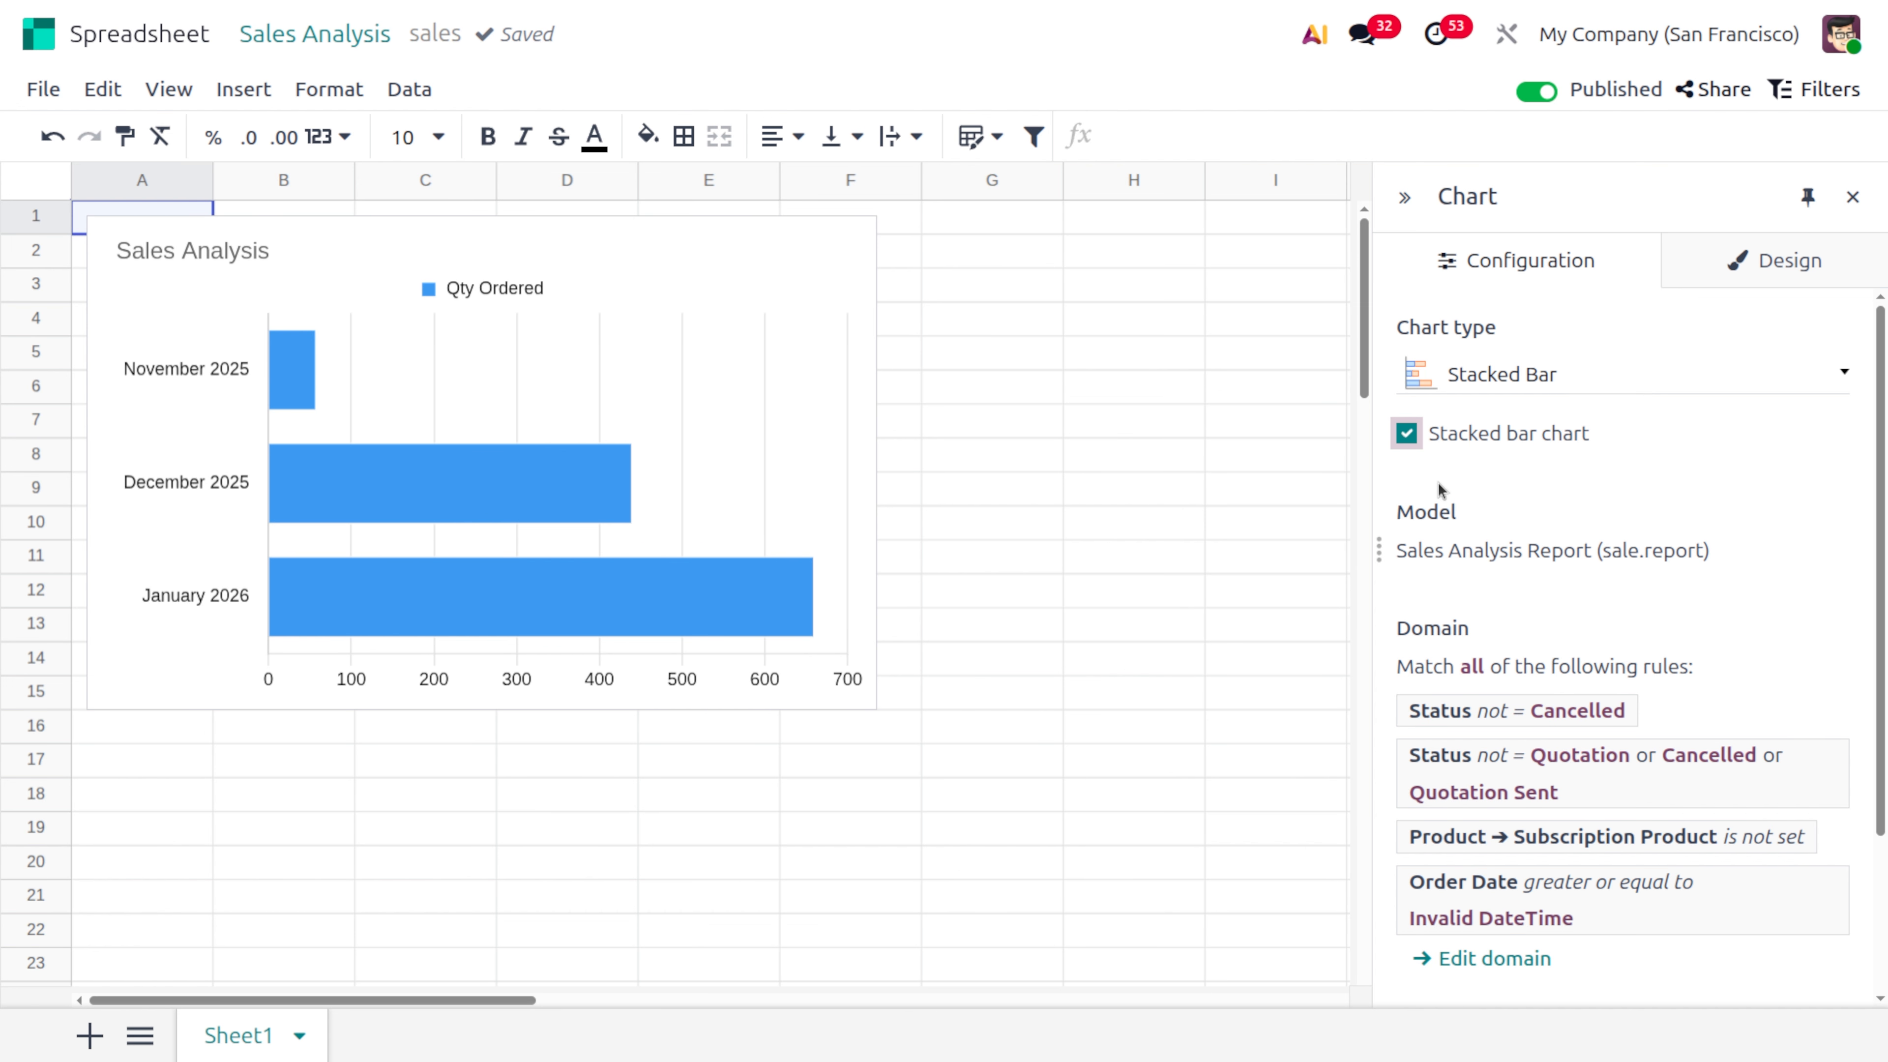
# Show the values and the zoom slicer on the stacked bar chart, and narrow the slicer's range to about 687.77
pyautogui.scroll(-3, 1488, 671)
pyautogui.scroll(3, 1488, 672)
pyautogui.click(1785, 264)
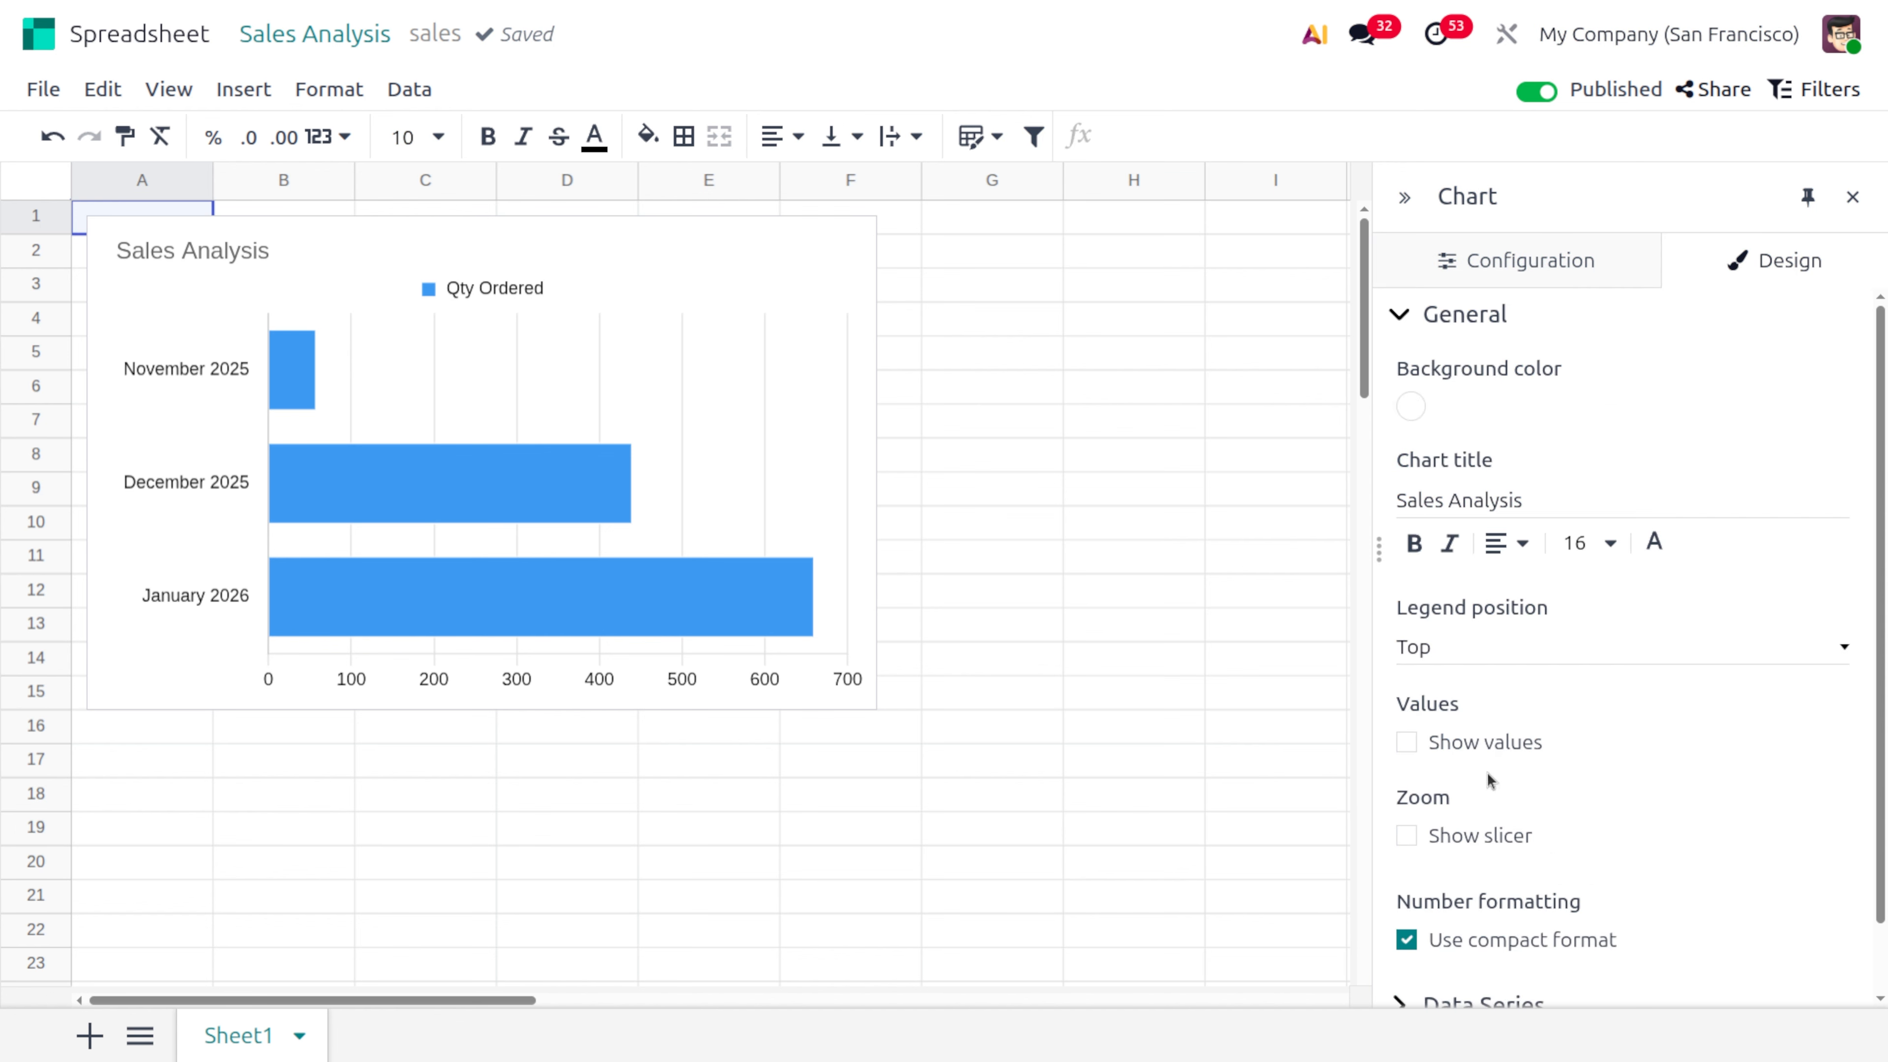
pyautogui.click(1402, 750)
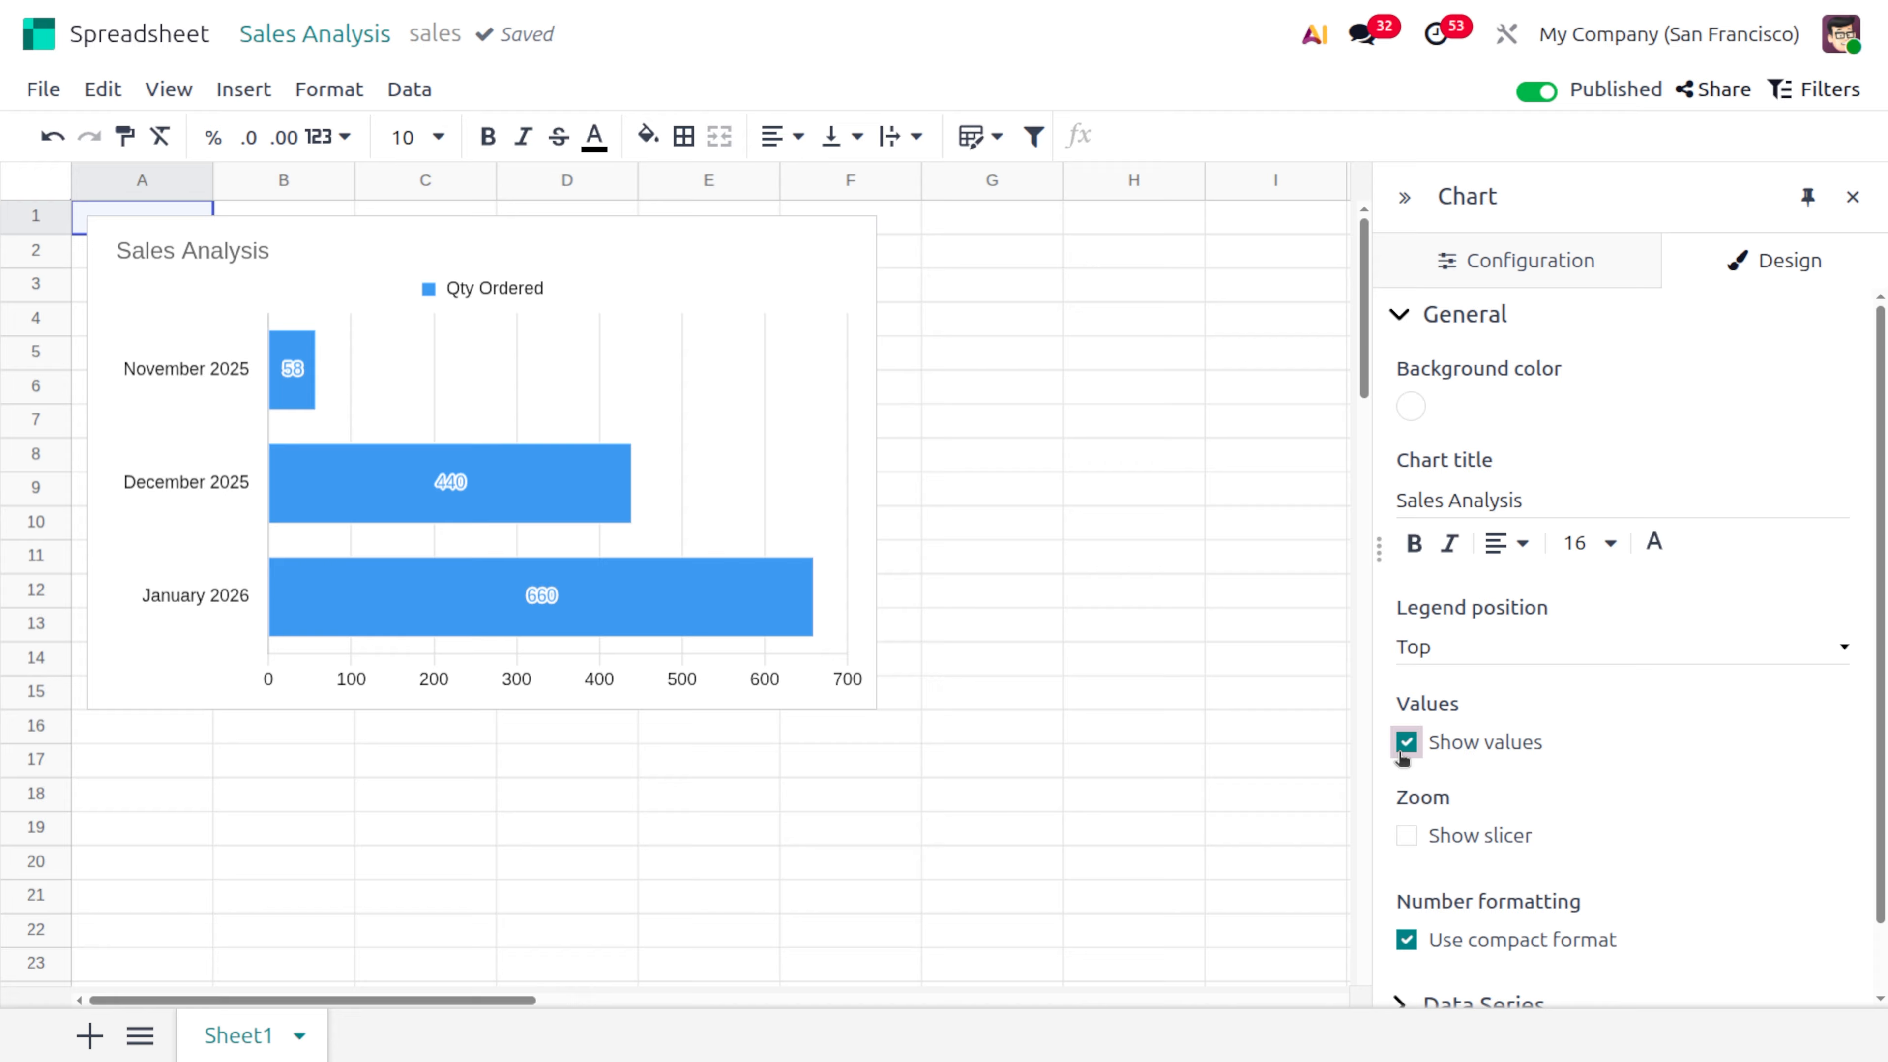
pyautogui.click(1407, 836)
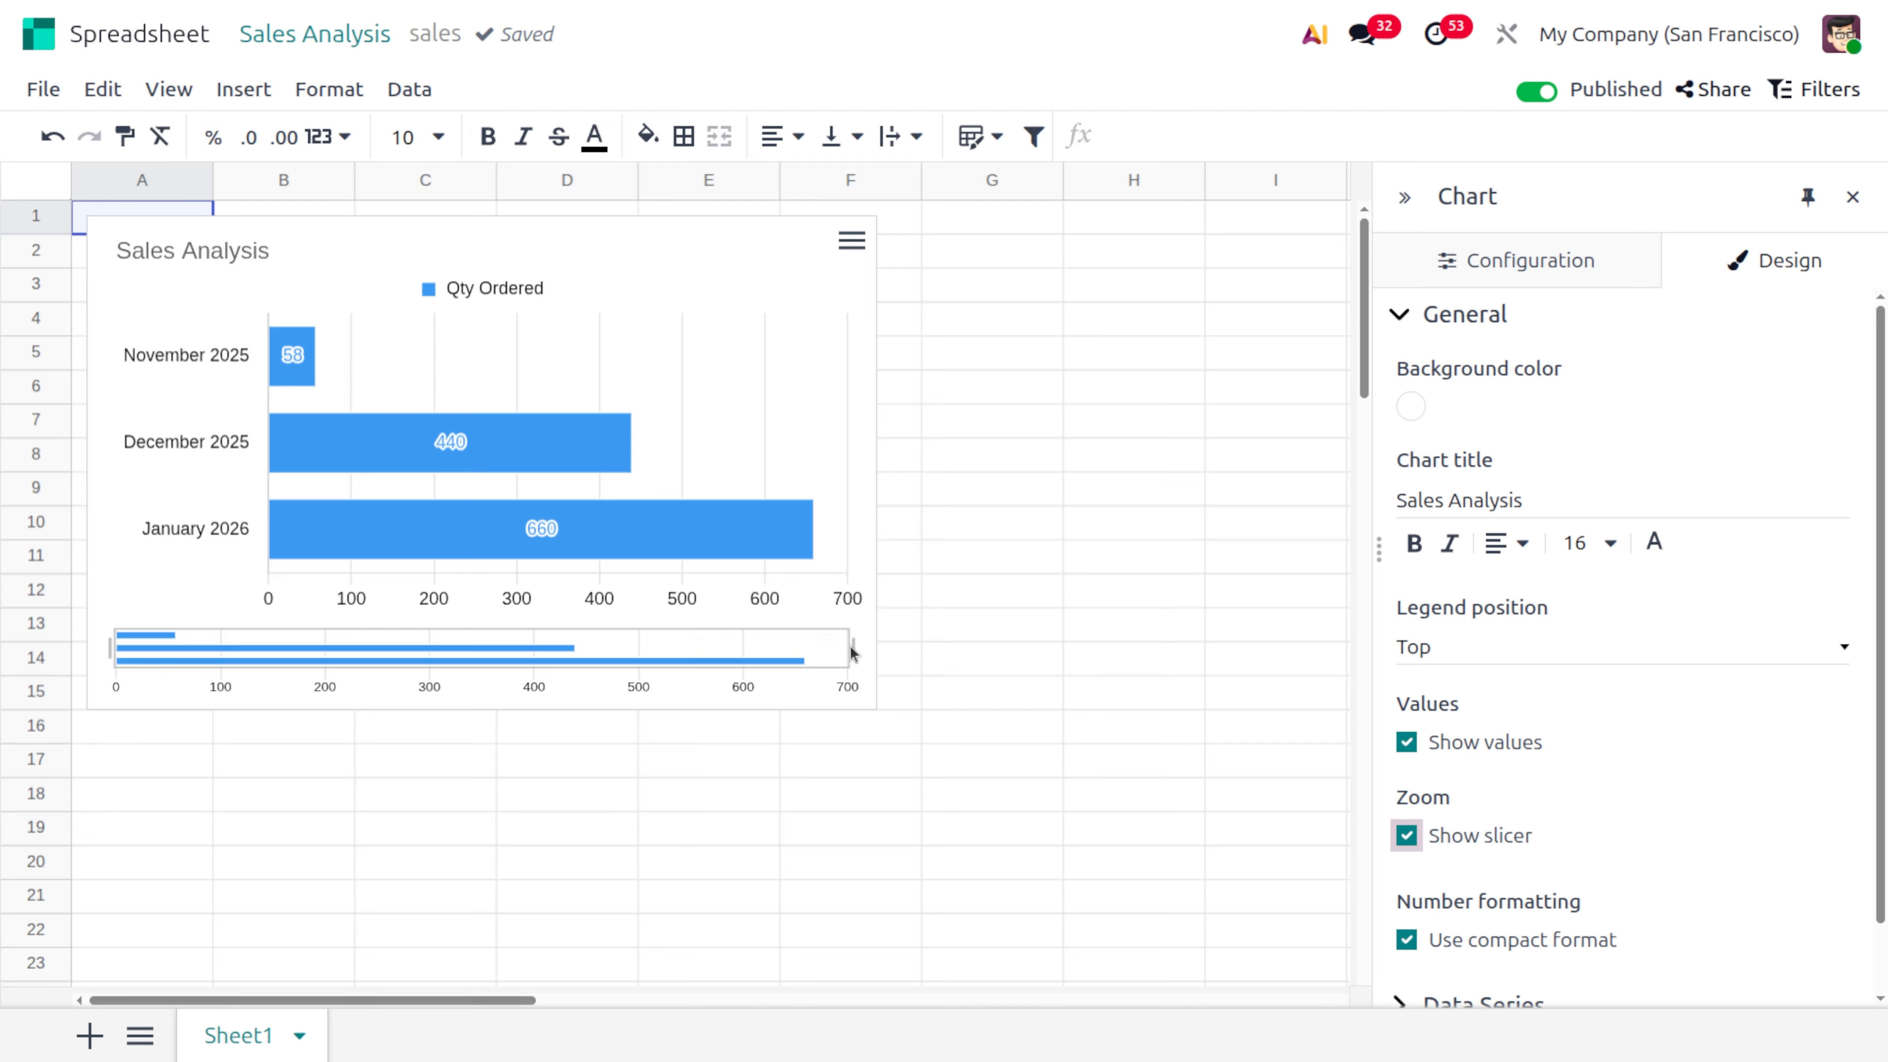
pyautogui.moveTo(852, 653); pyautogui.dragTo(913, 664)
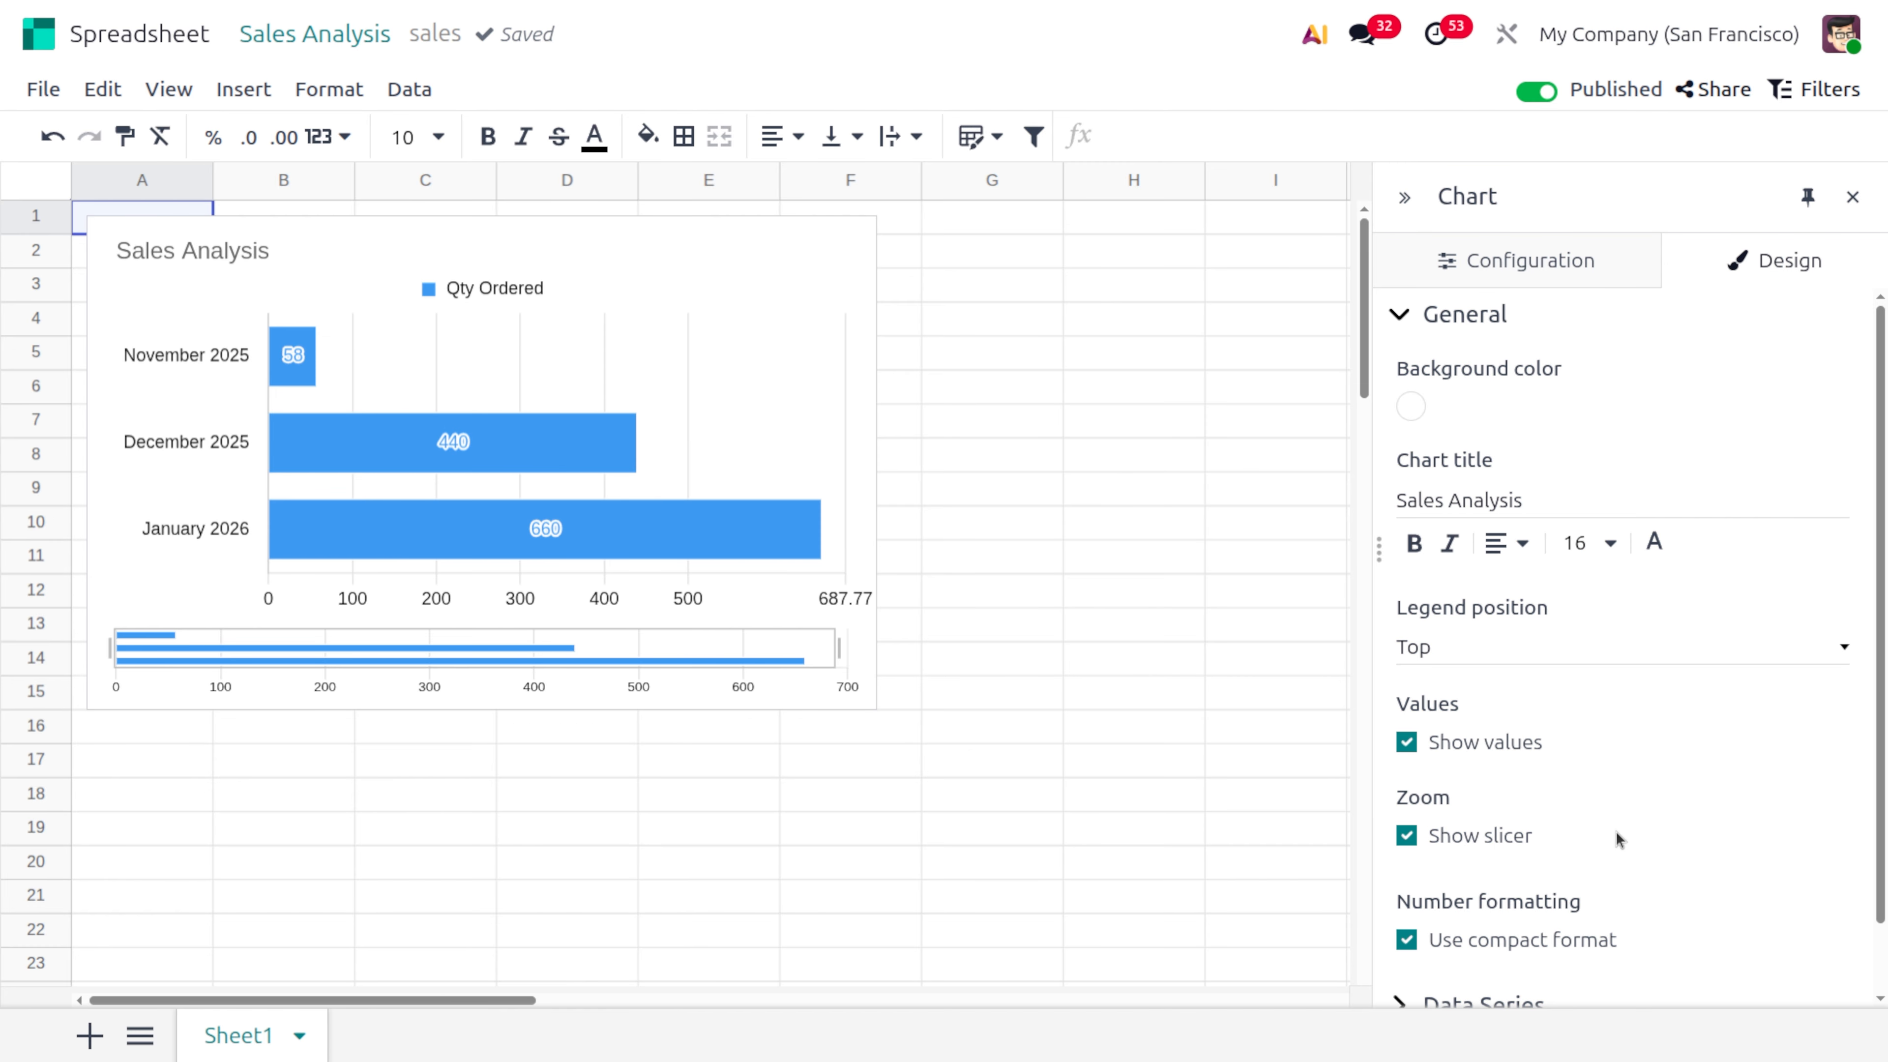
# Expand the sales chart's data series design settings and examine the series color and name options
pyautogui.scroll(-1, 1618, 840)
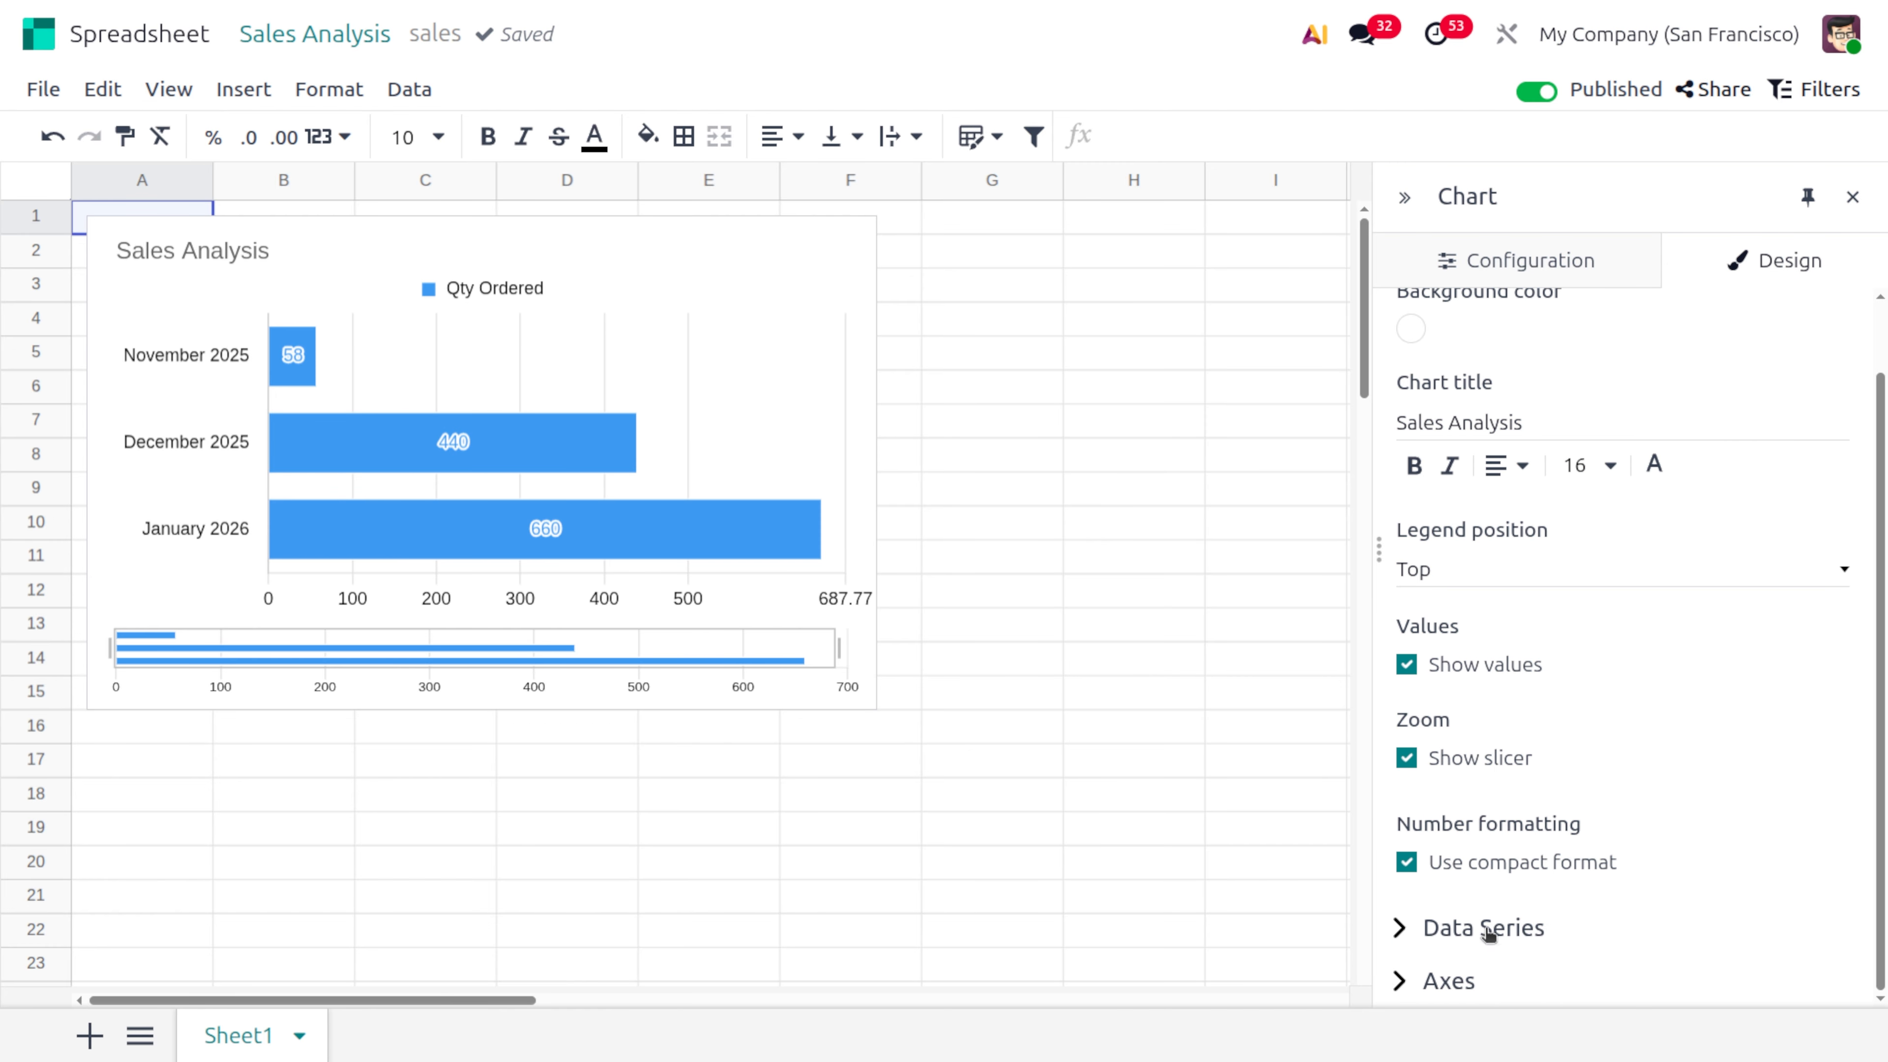
pyautogui.click(1468, 940)
pyautogui.scroll(-3, 1469, 944)
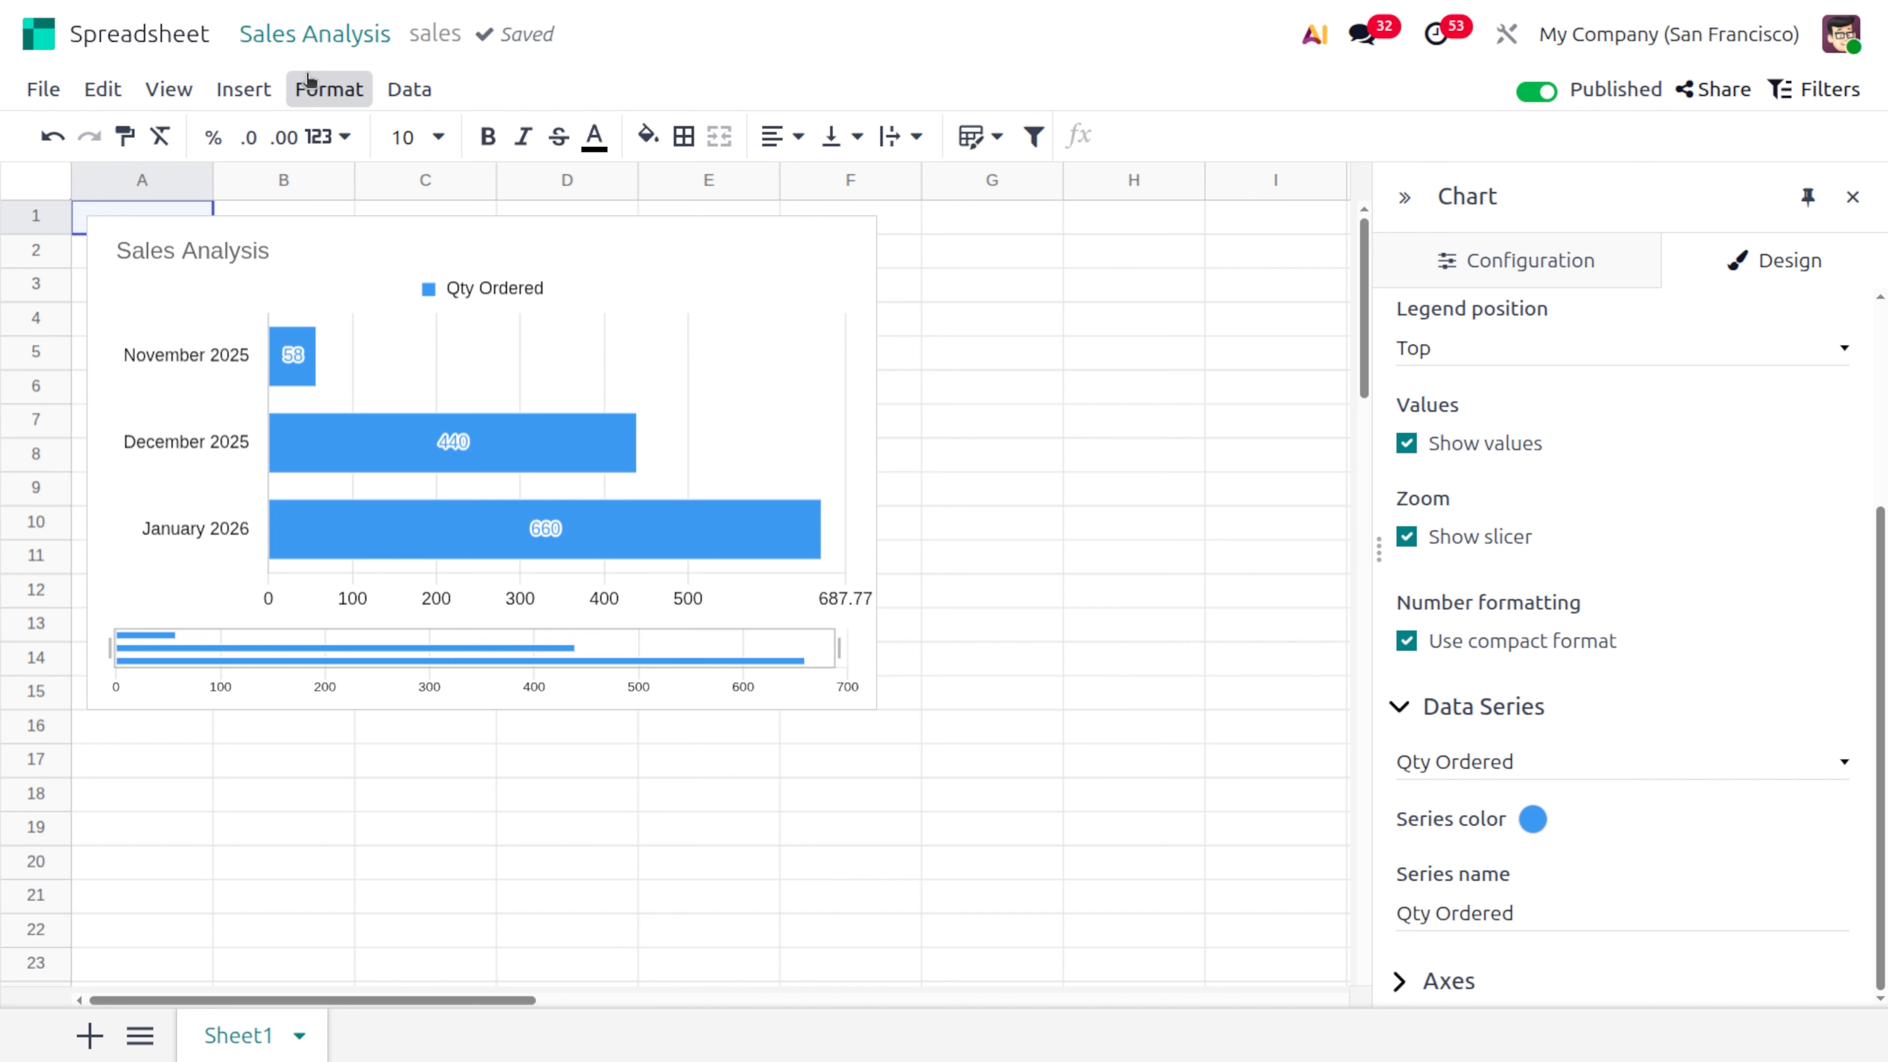
# Return to the Sales Analysis report and make its line chart cumulative
pyautogui.click(265, 36)
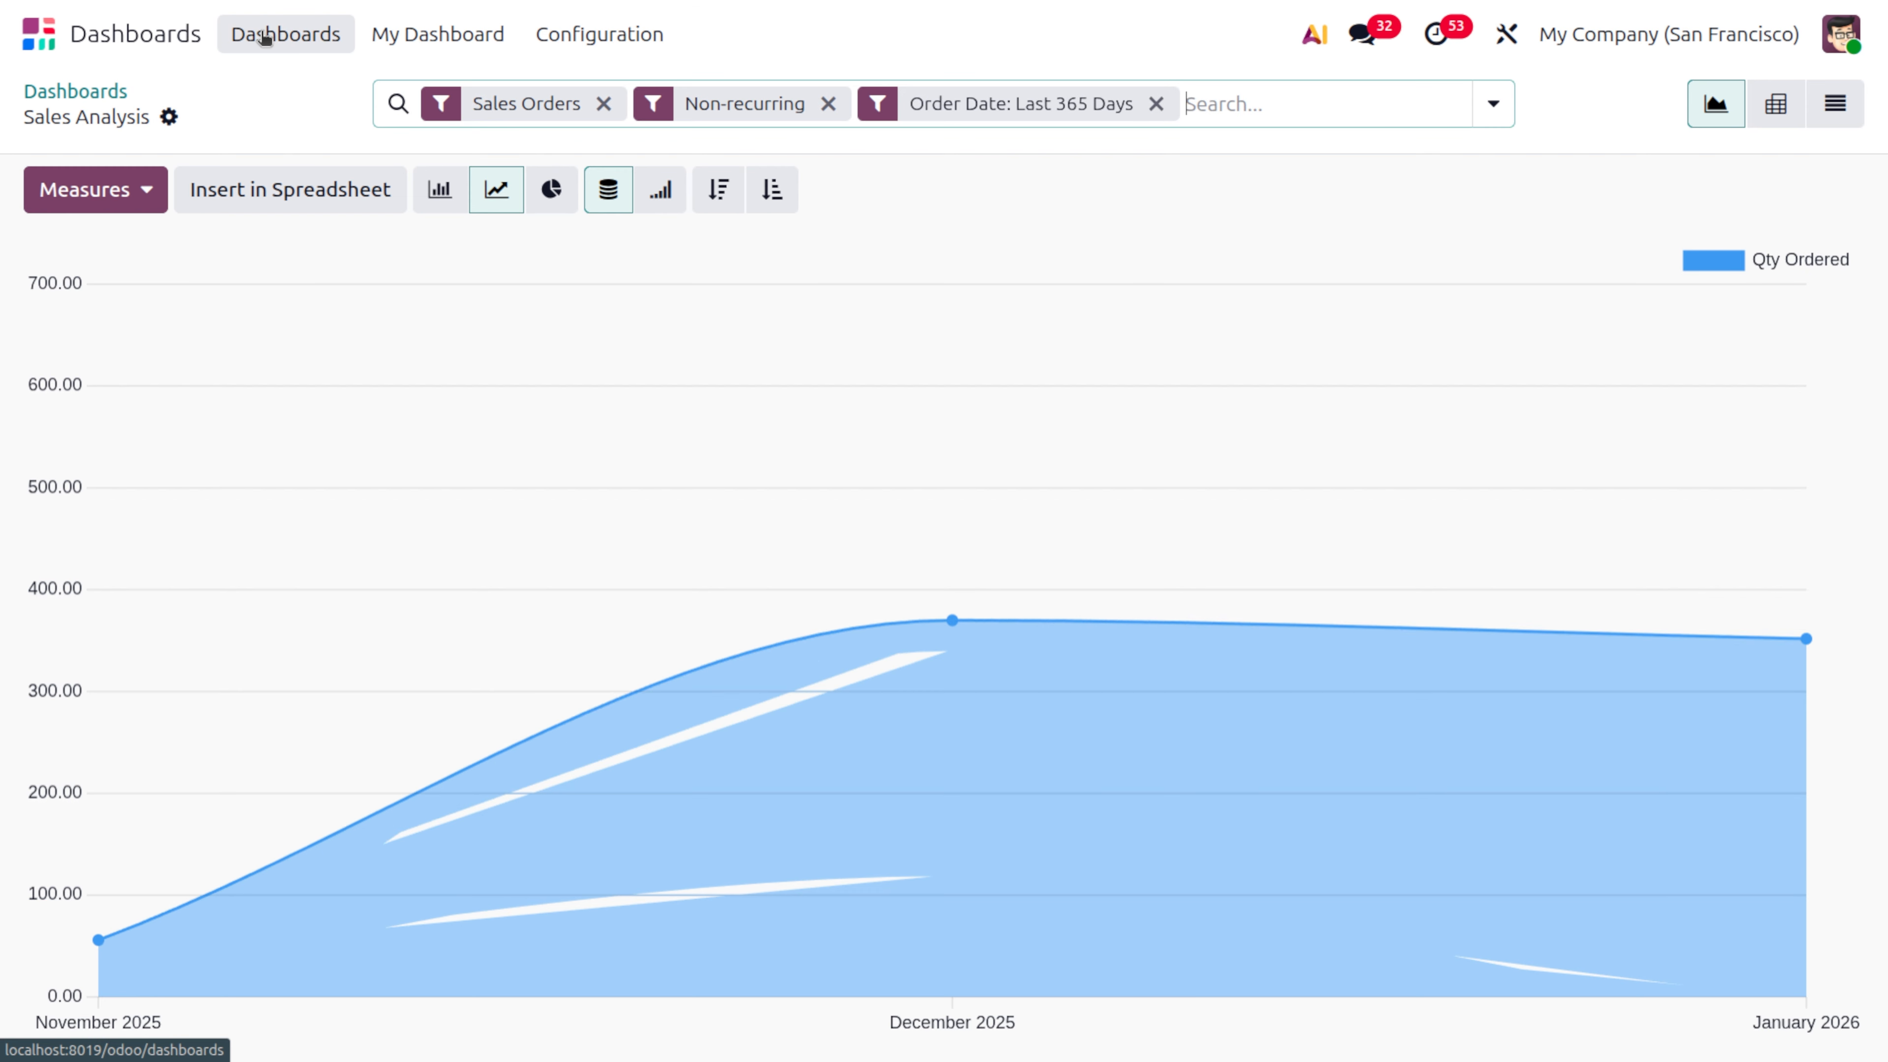
pyautogui.click(660, 190)
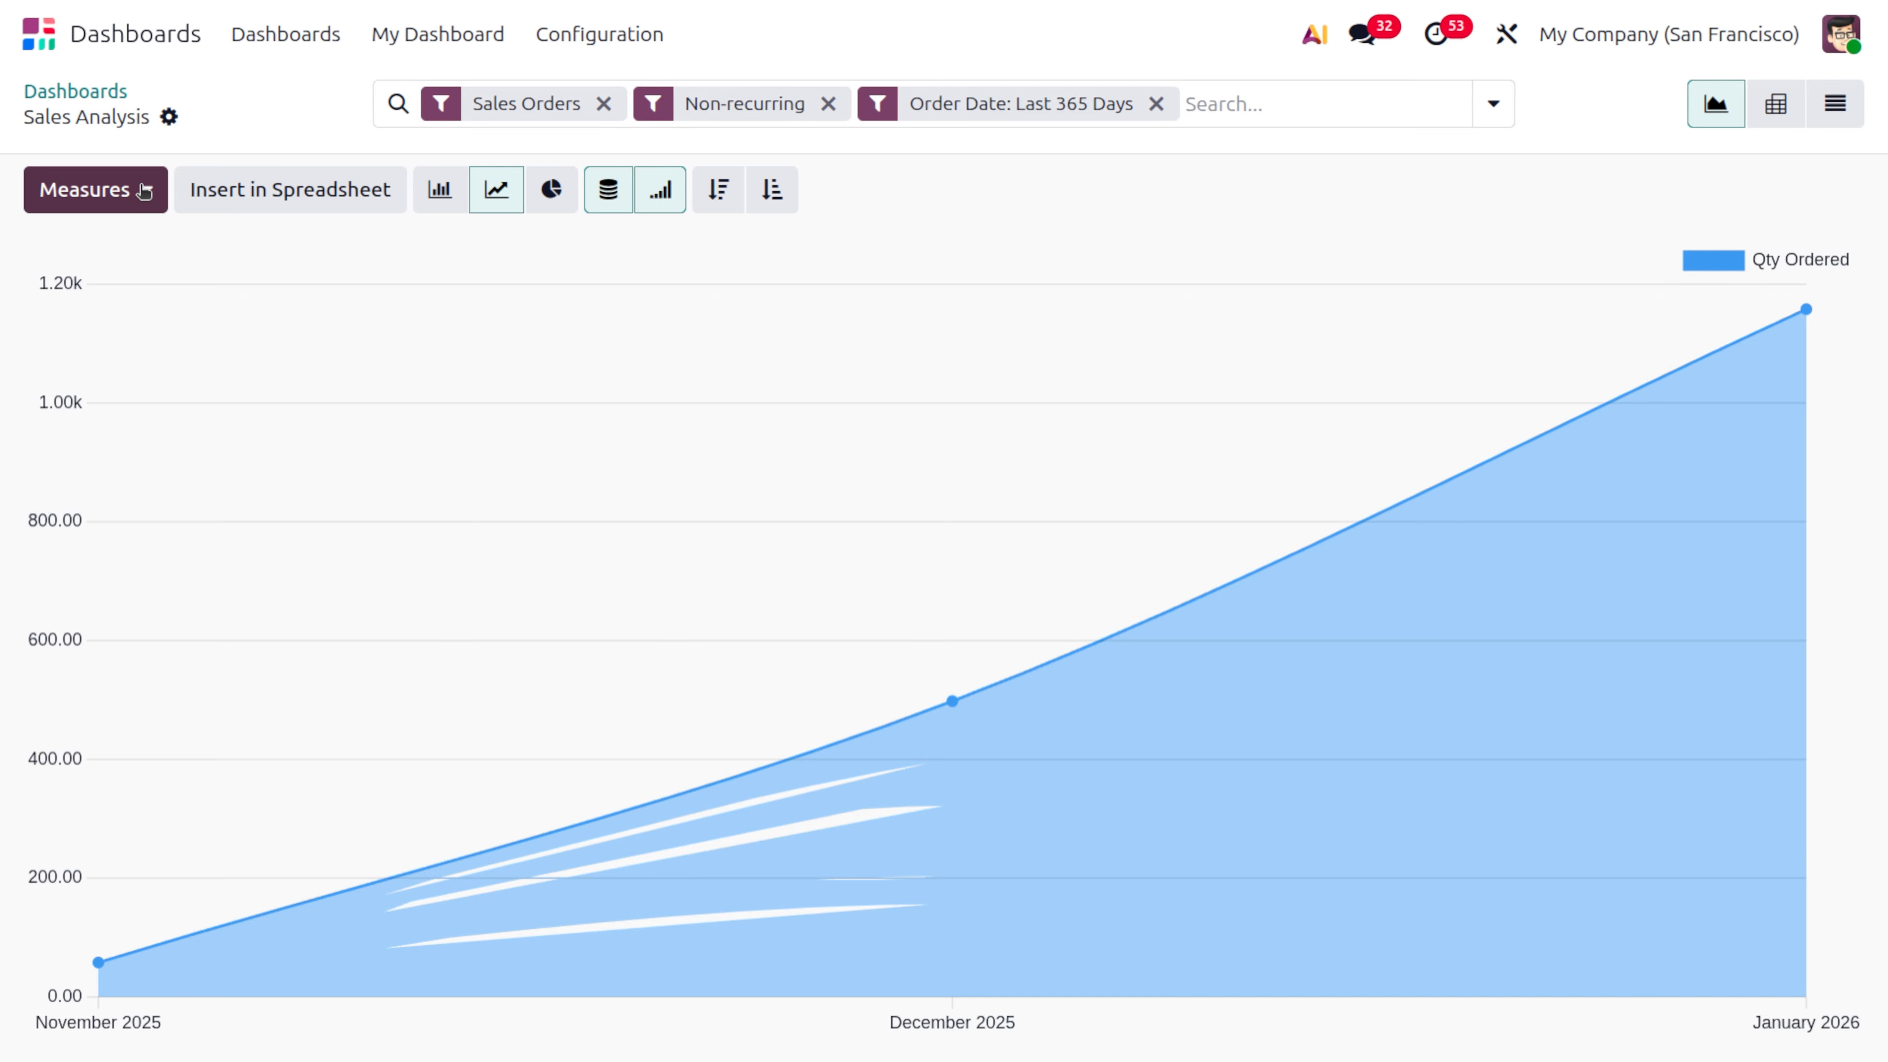
# Show the Sales Analysis report as a pivot table and insert it into a blank dashboard
pyautogui.click(1783, 105)
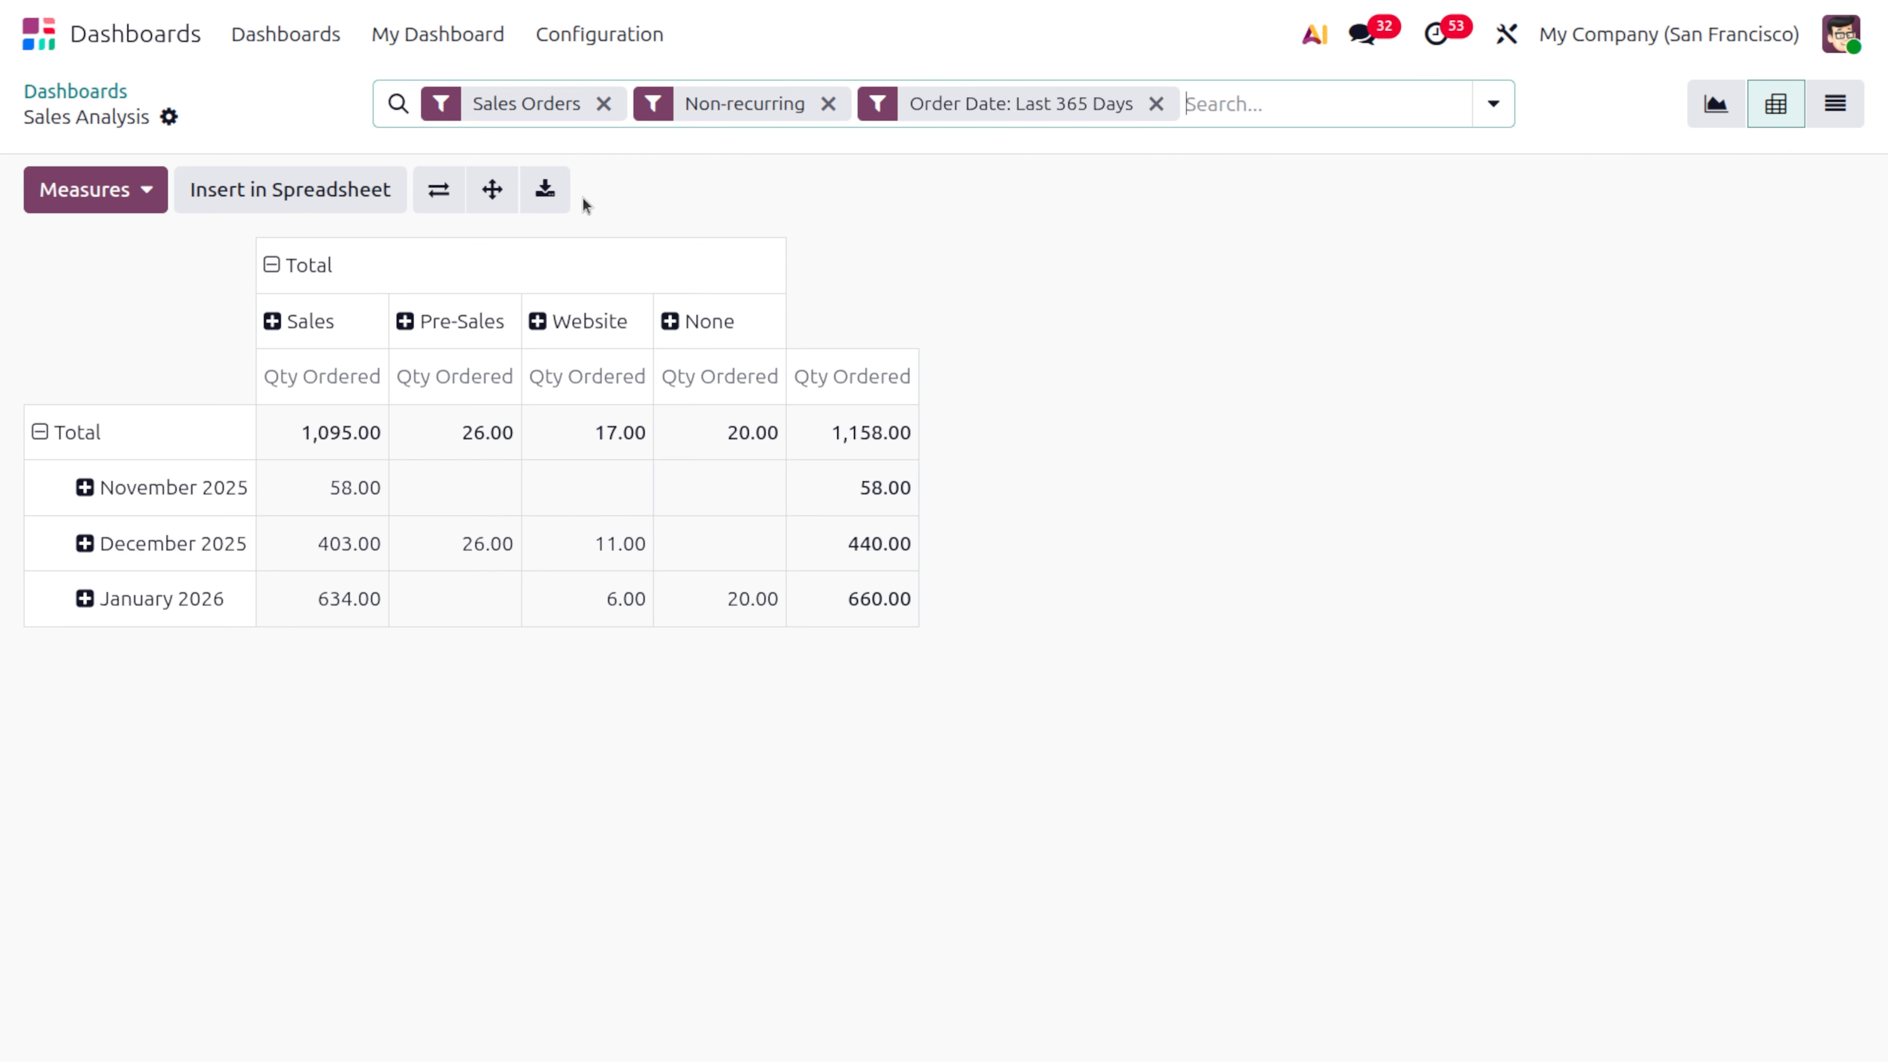
pyautogui.click(304, 192)
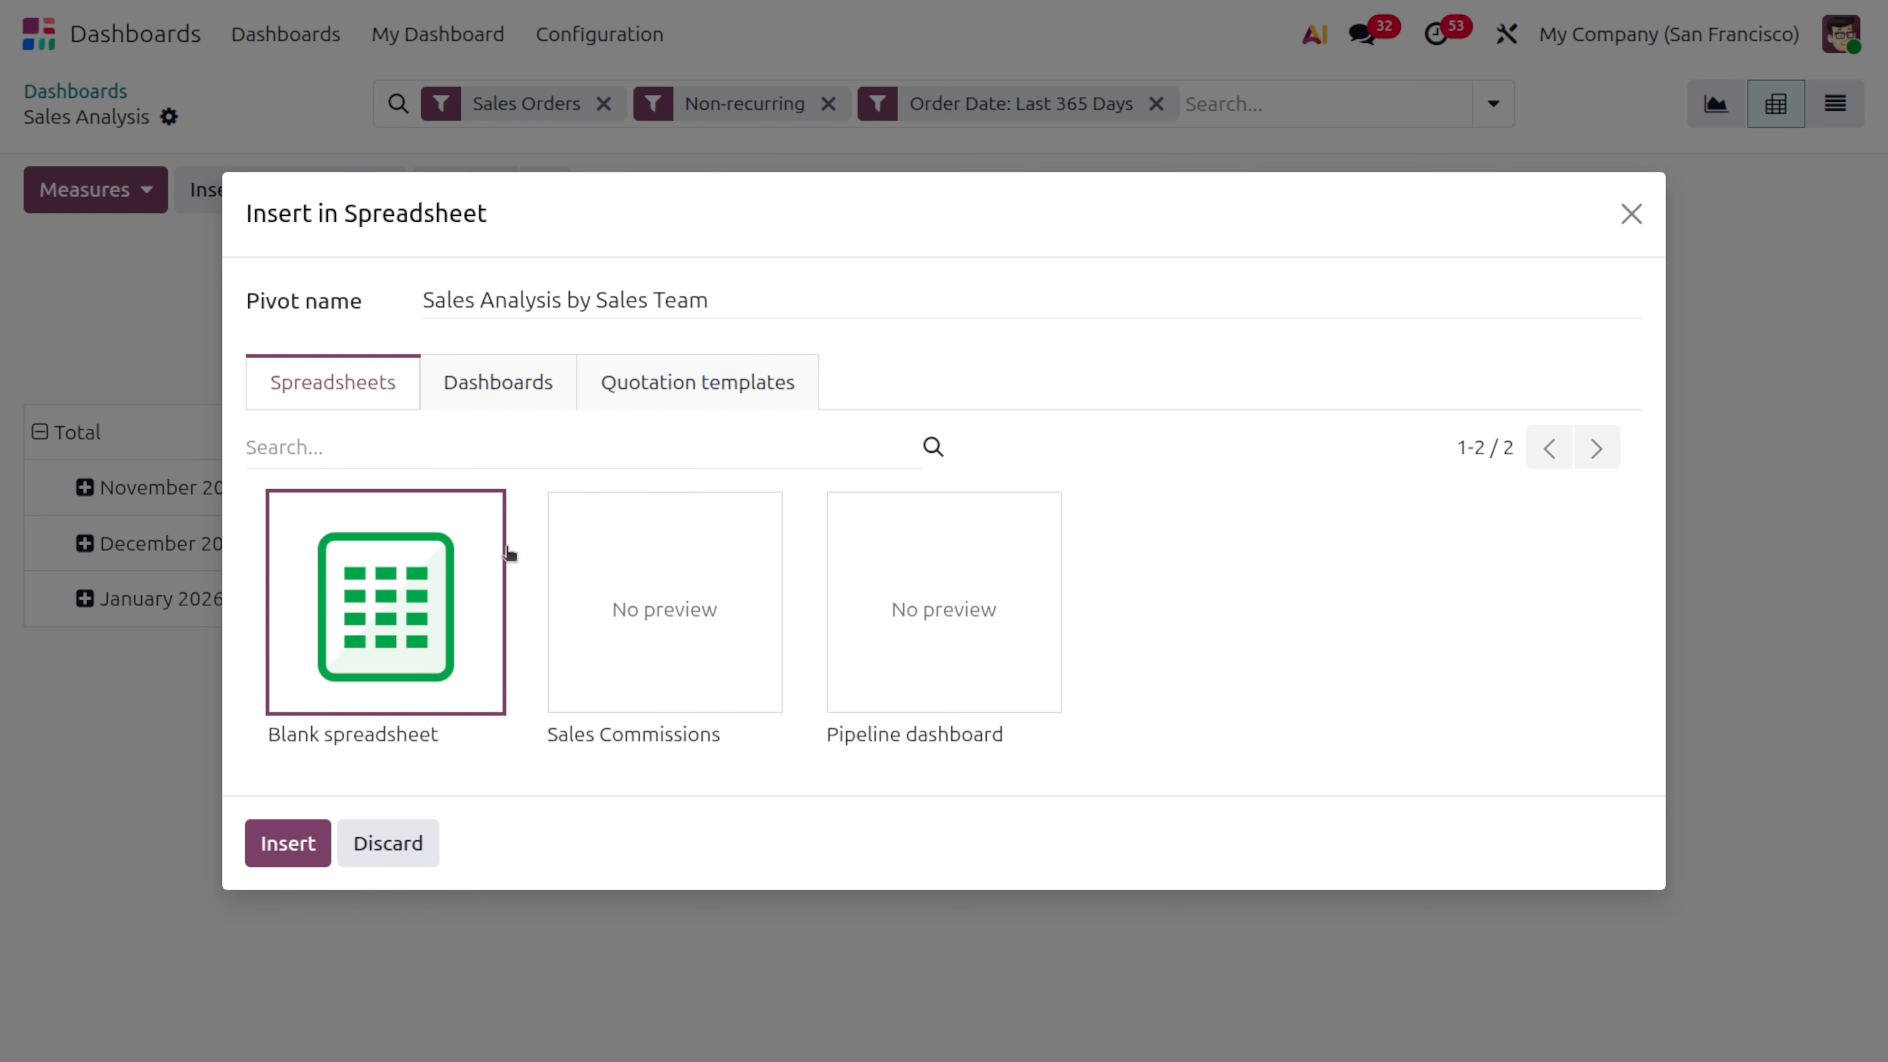
pyautogui.click(491, 387)
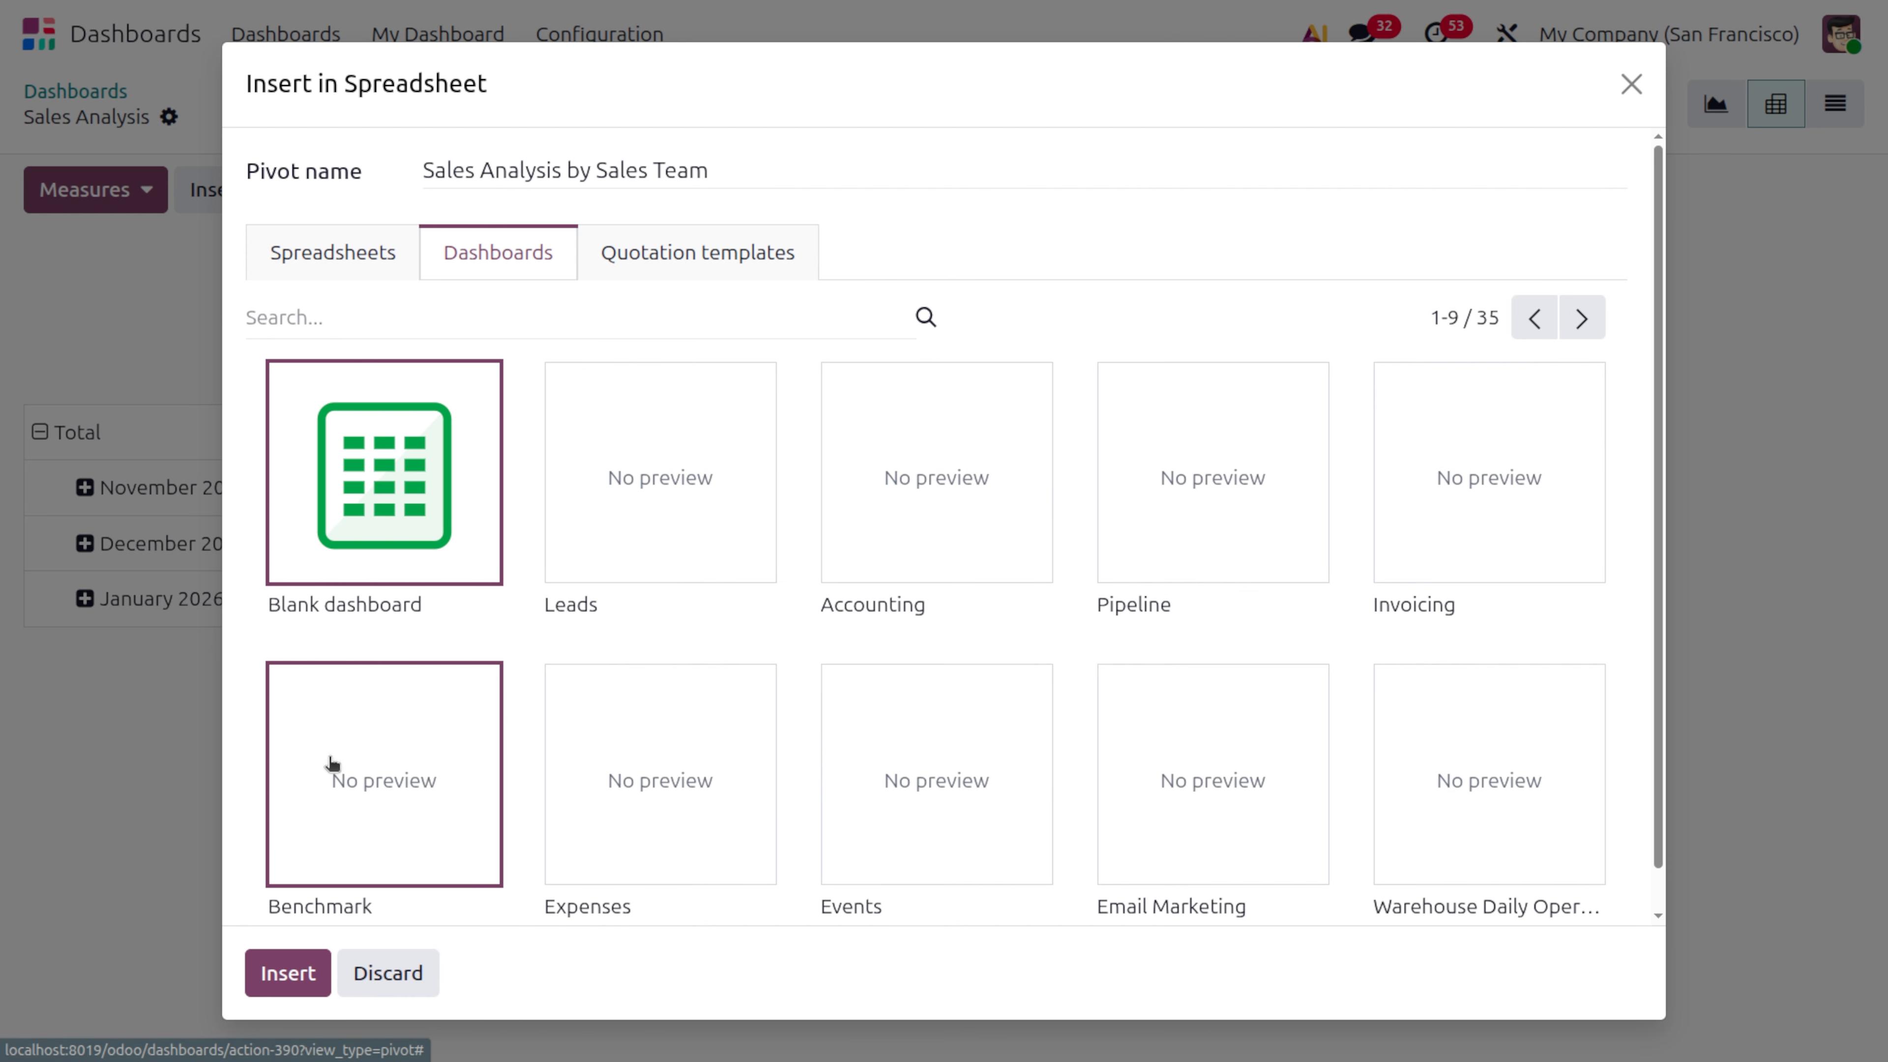
pyautogui.click(289, 974)
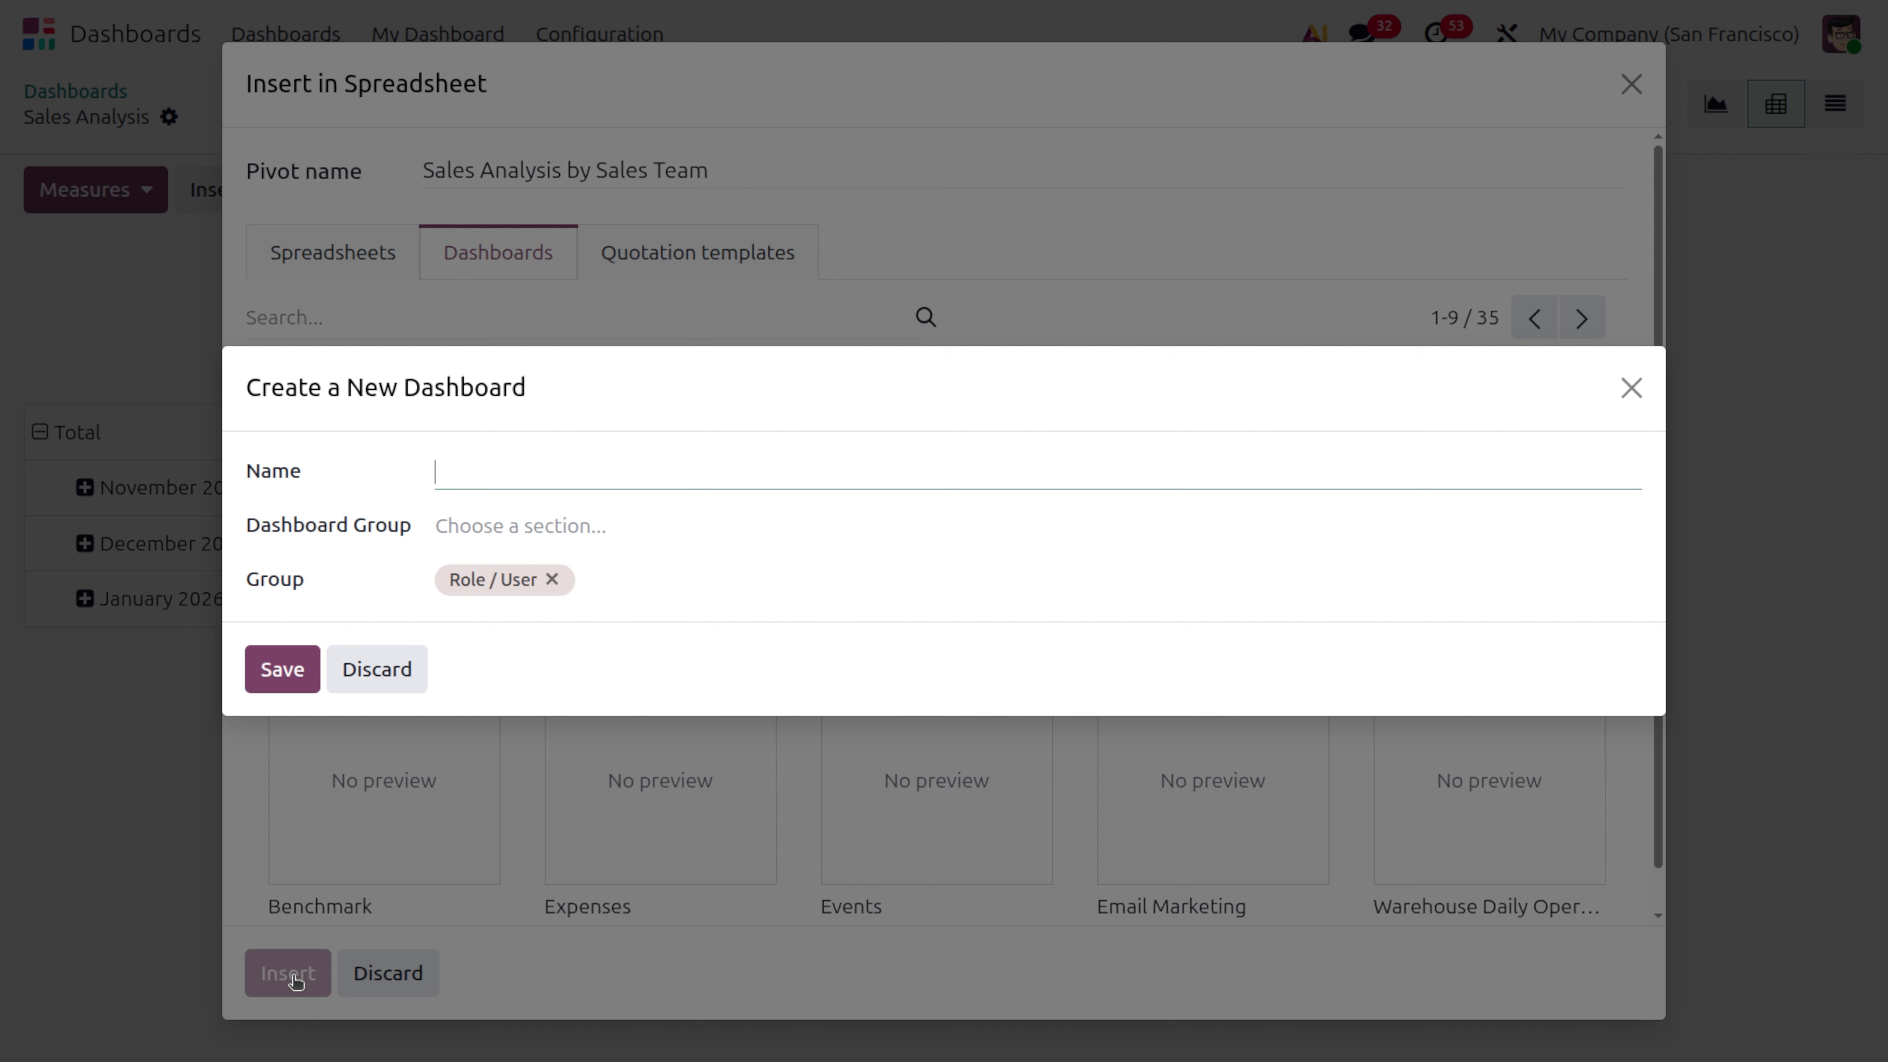
# Name the new dashboard "sales analysis by sales team", assign it to the Sales dashboard group and save it
pyautogui.write('sales anal')
pyautogui.write('ysa')
pyautogui.press('BackSpace')
pyautogui.write('is by sales')
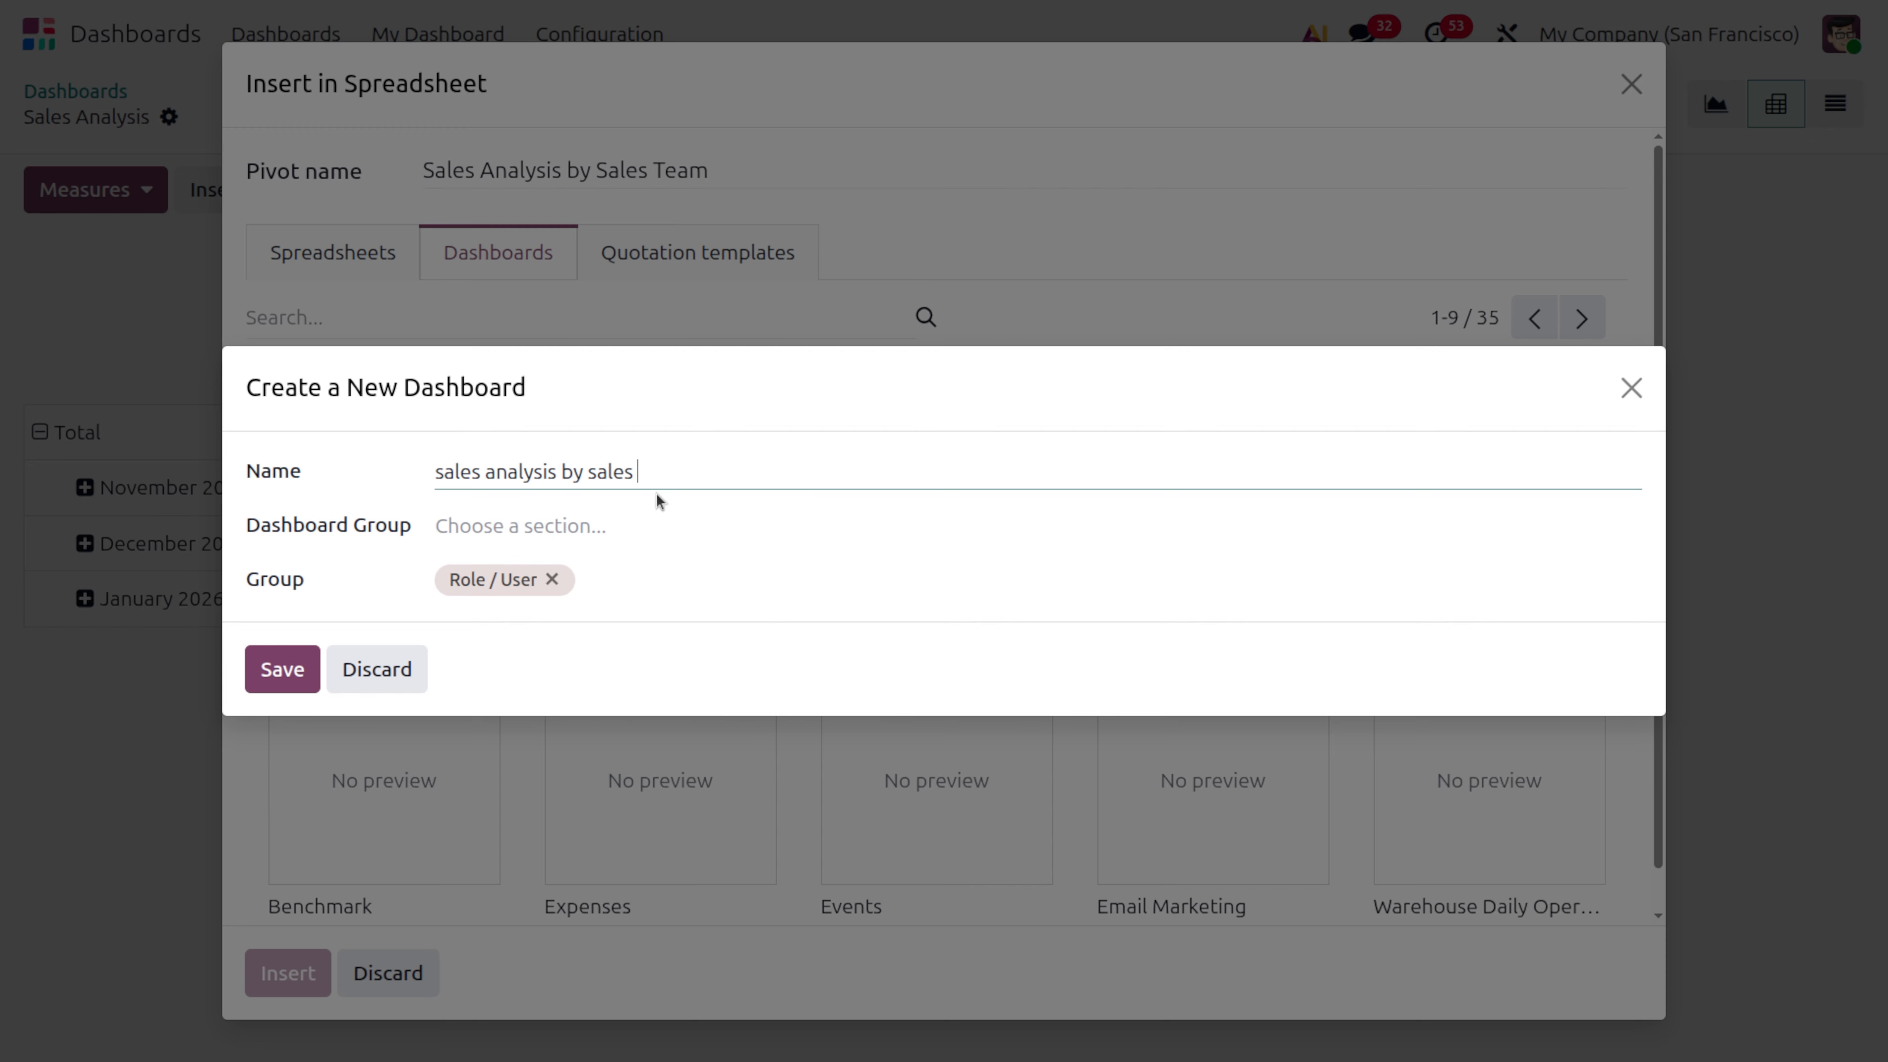
pyautogui.write(' team')
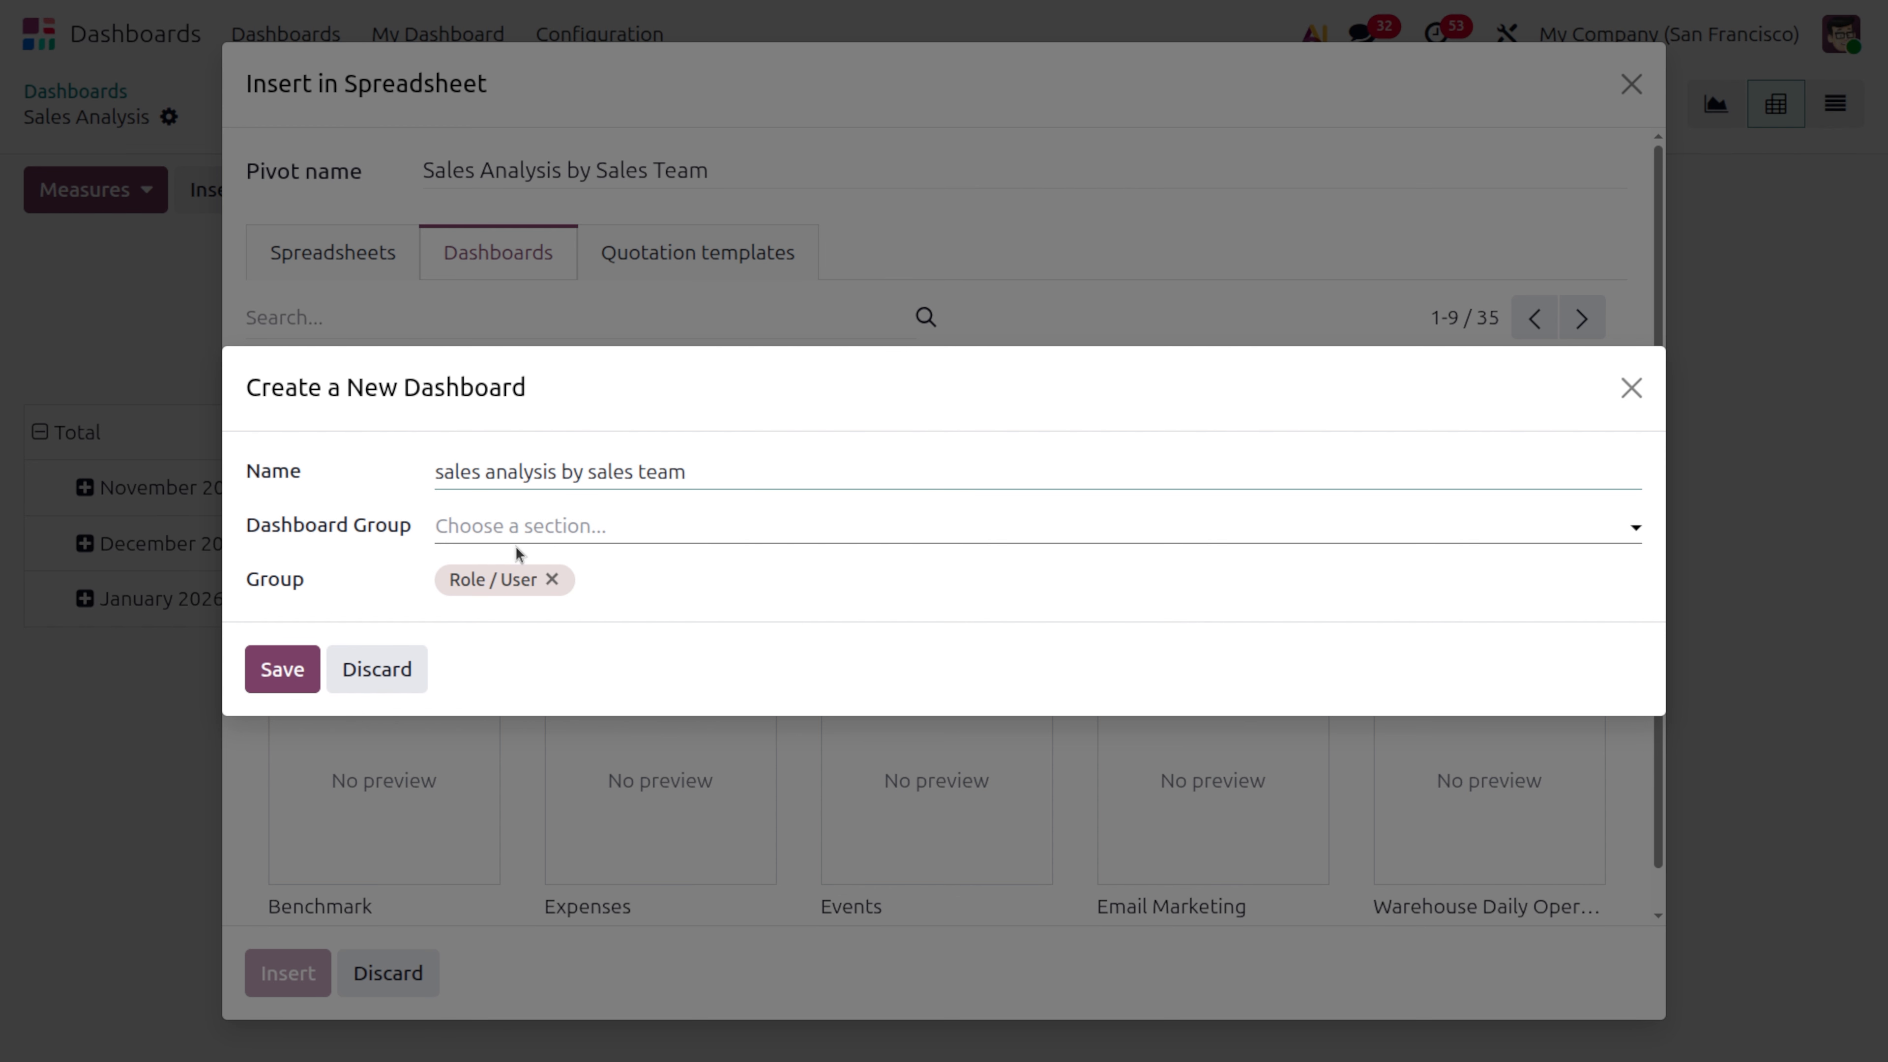
pyautogui.click(517, 523)
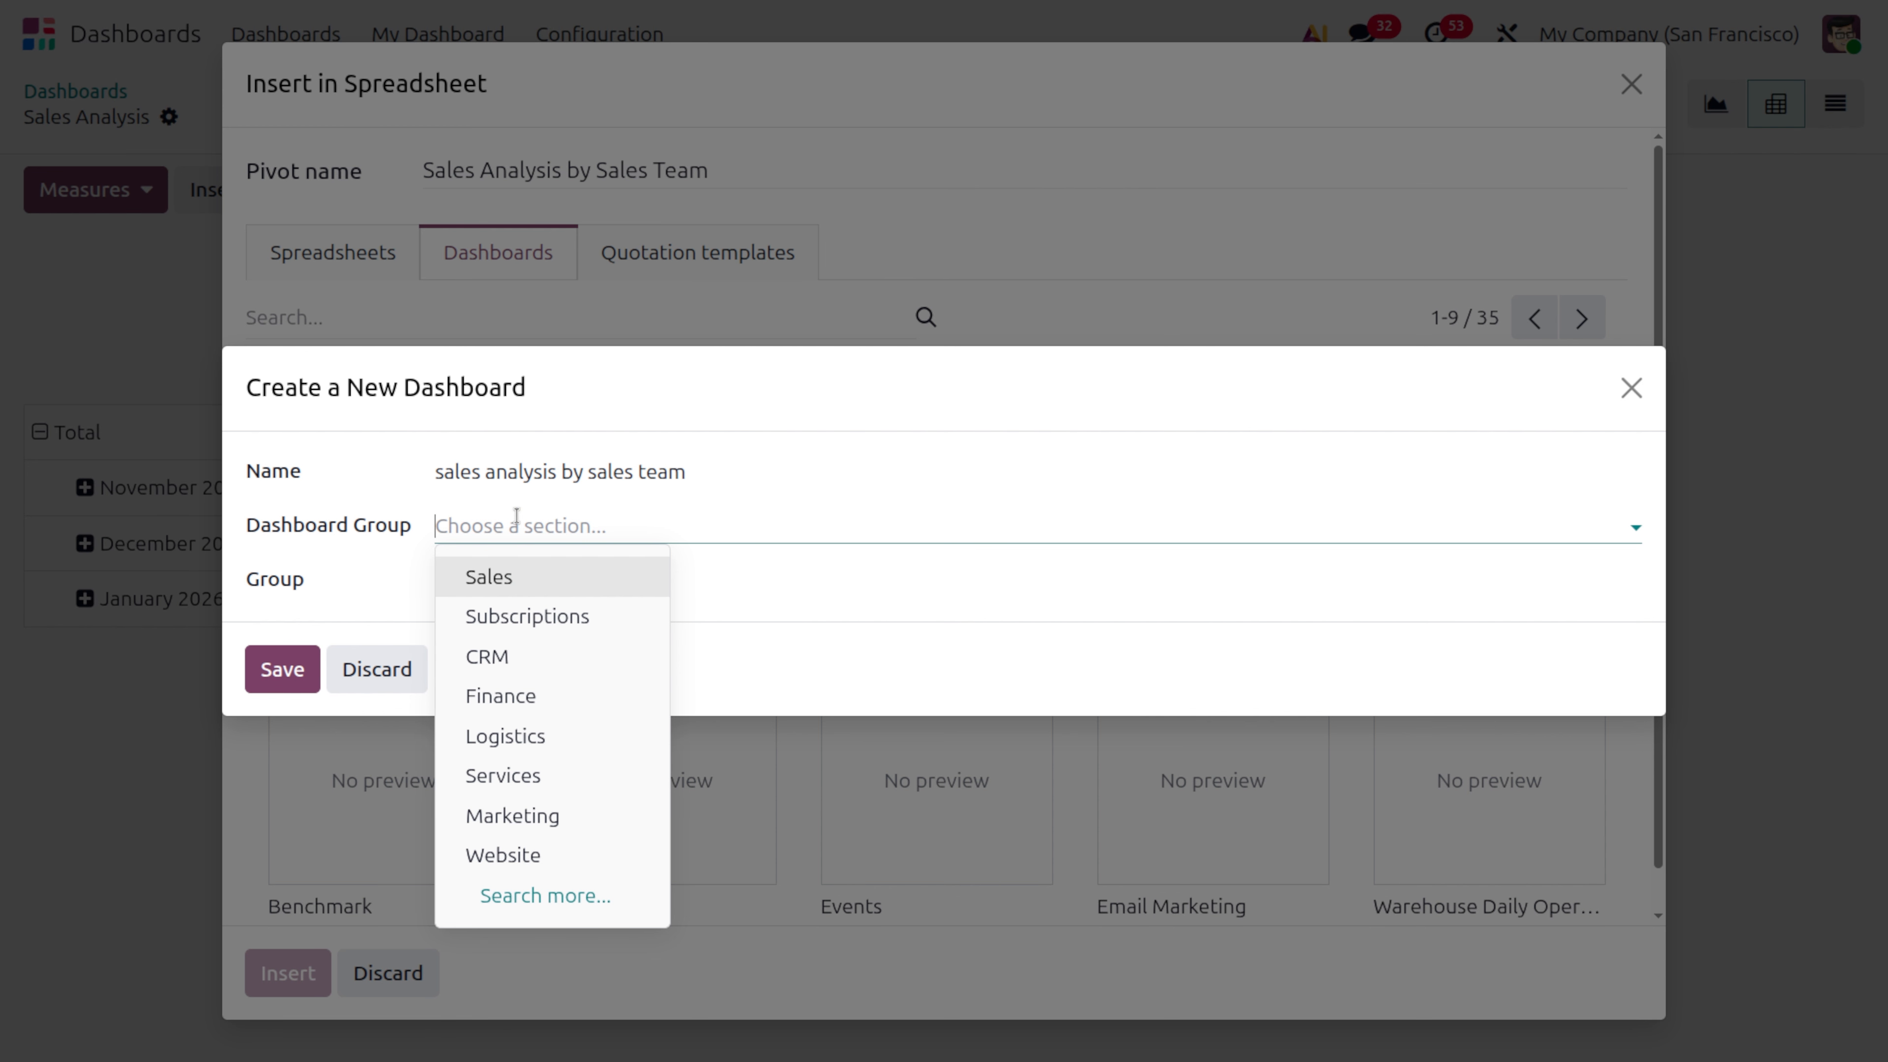
pyautogui.click(540, 562)
pyautogui.click(281, 668)
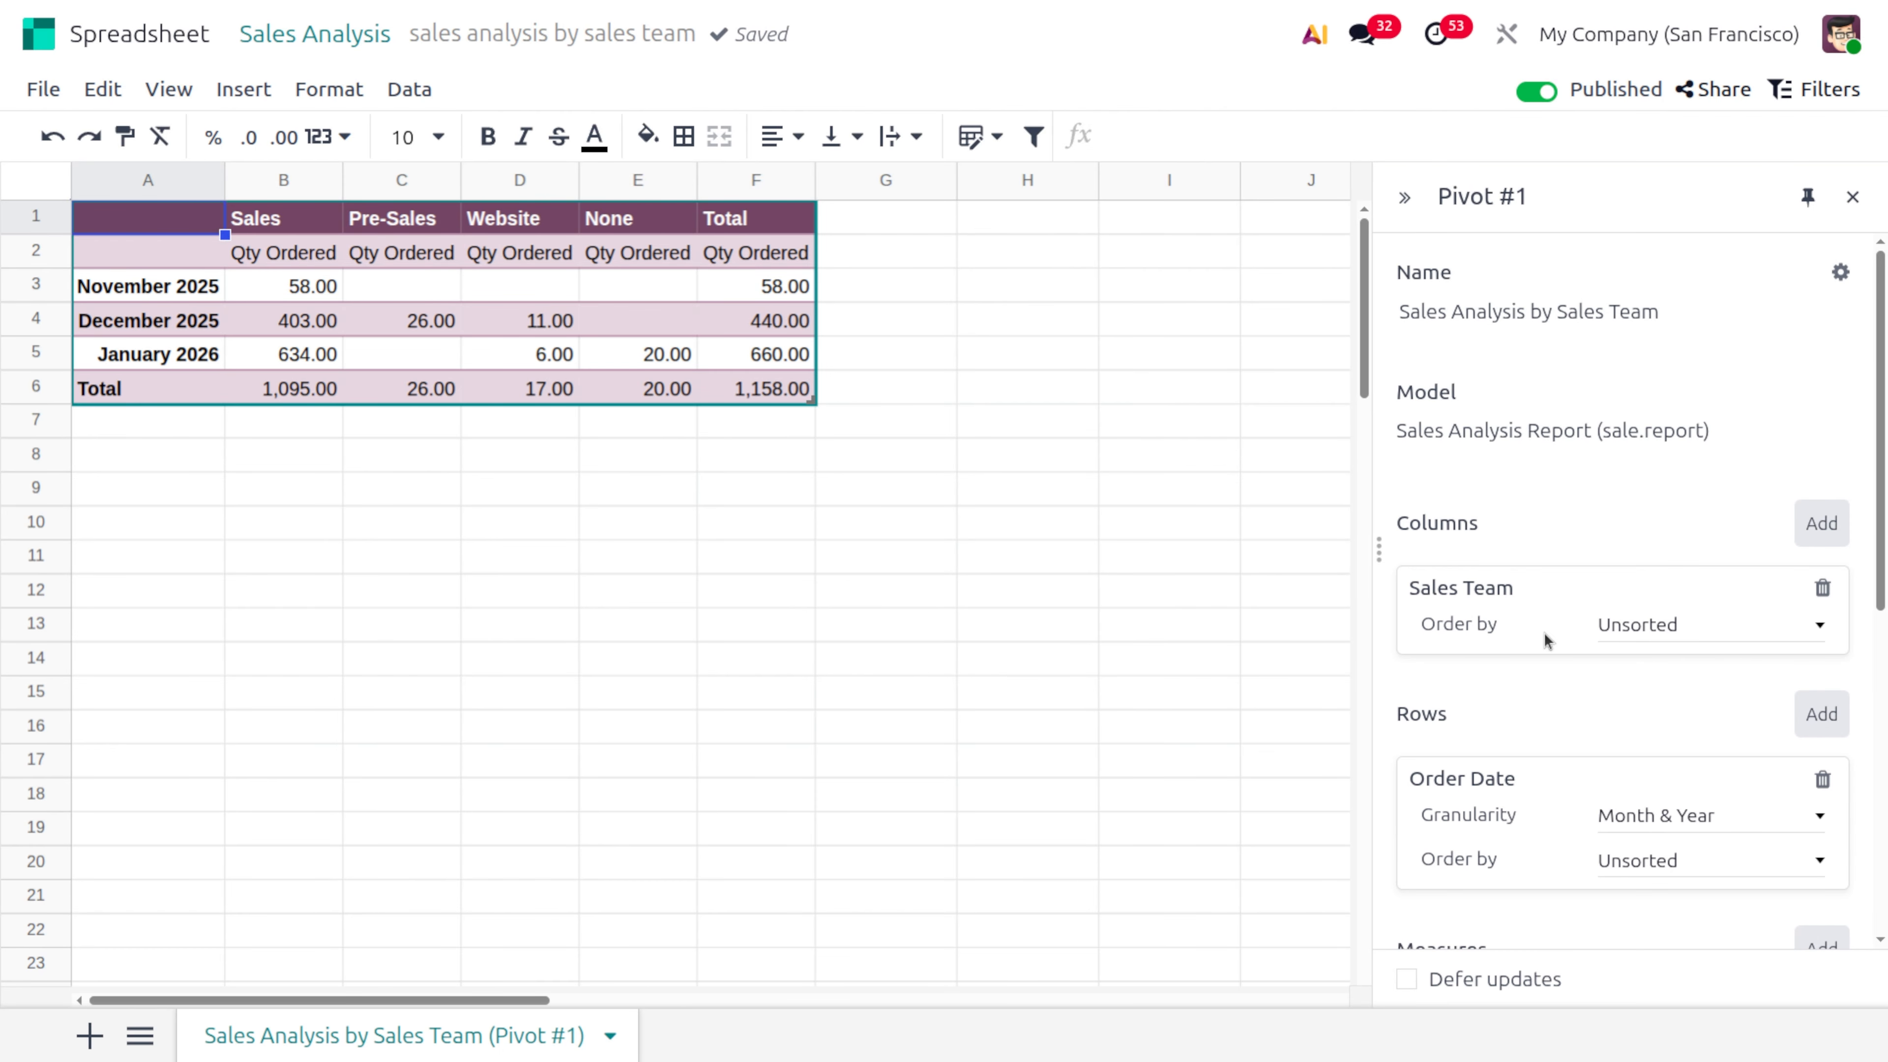
# Try ascending order for the pivot's Sales Team columns, set it to Descending and review the remaining pivot settings
pyautogui.click(1690, 631)
pyautogui.click(1691, 655)
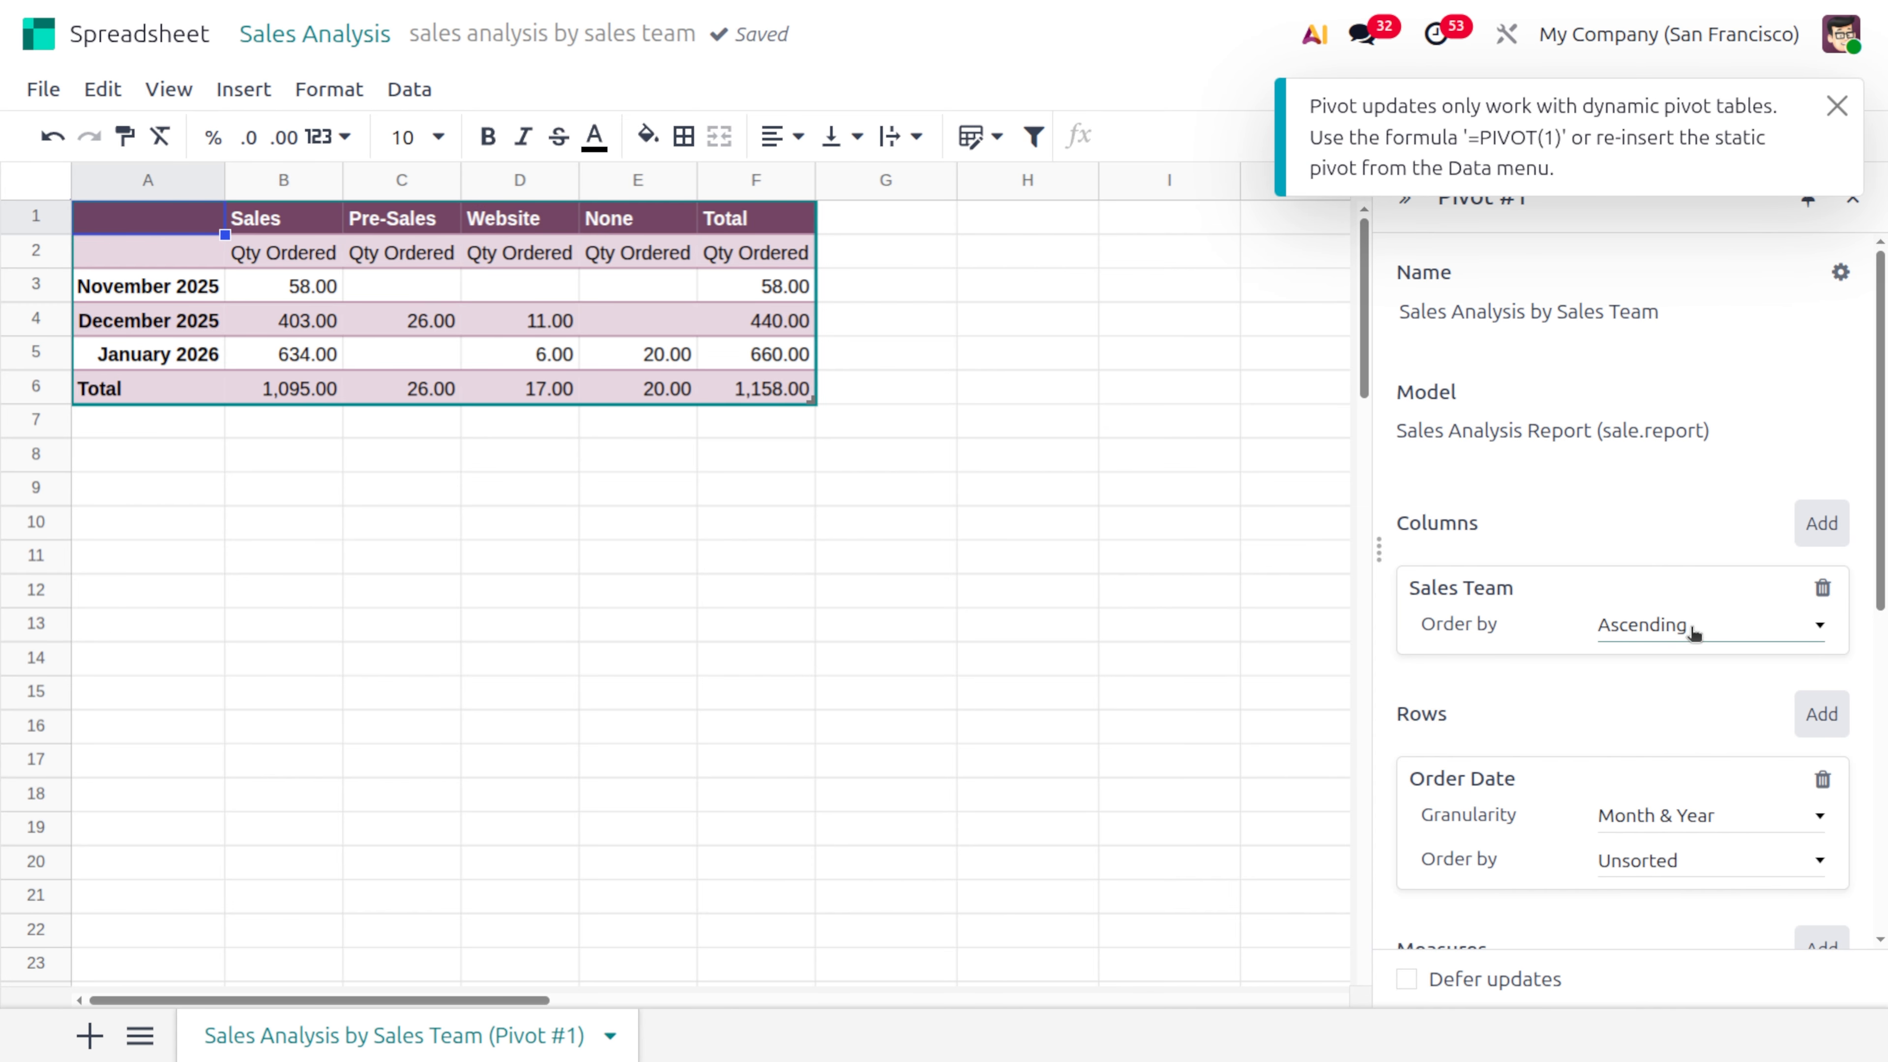
pyautogui.click(1693, 629)
pyautogui.click(1697, 689)
pyautogui.scroll(-5, 1578, 775)
pyautogui.scroll(-3, 1578, 775)
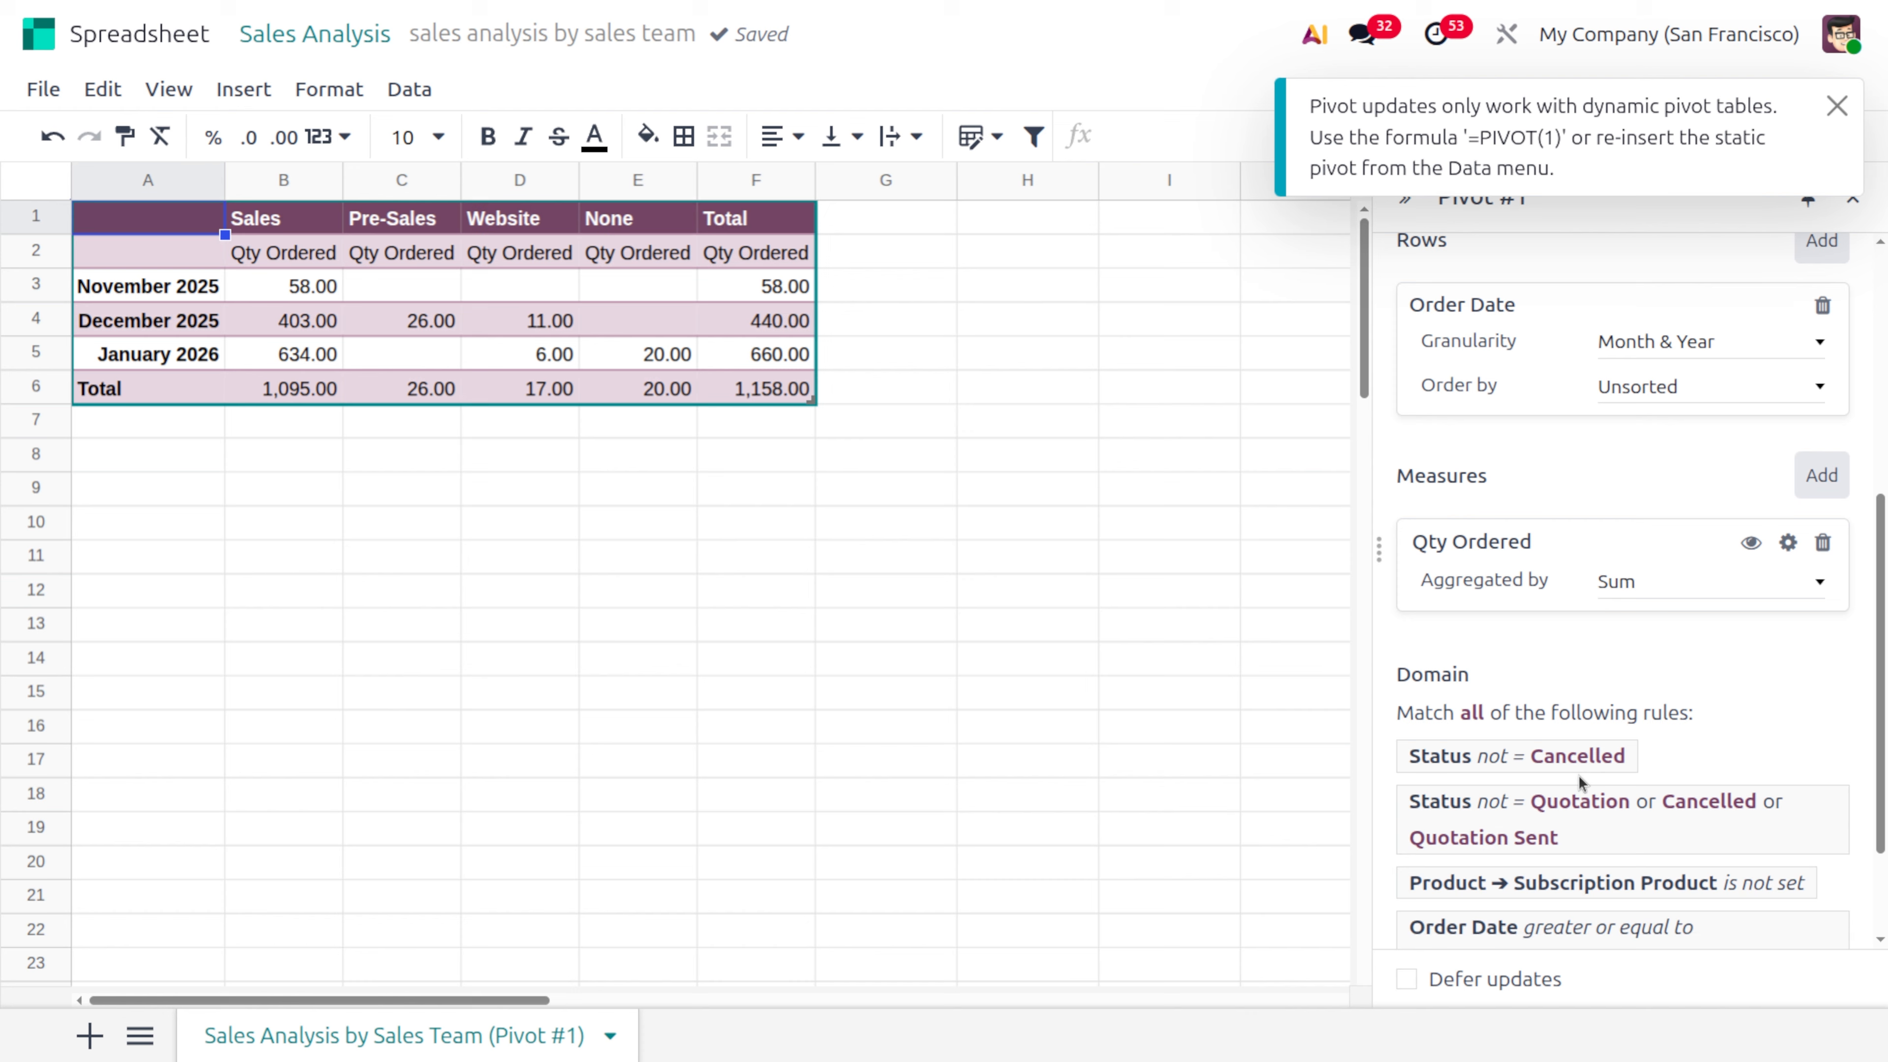
pyautogui.scroll(8, 1578, 774)
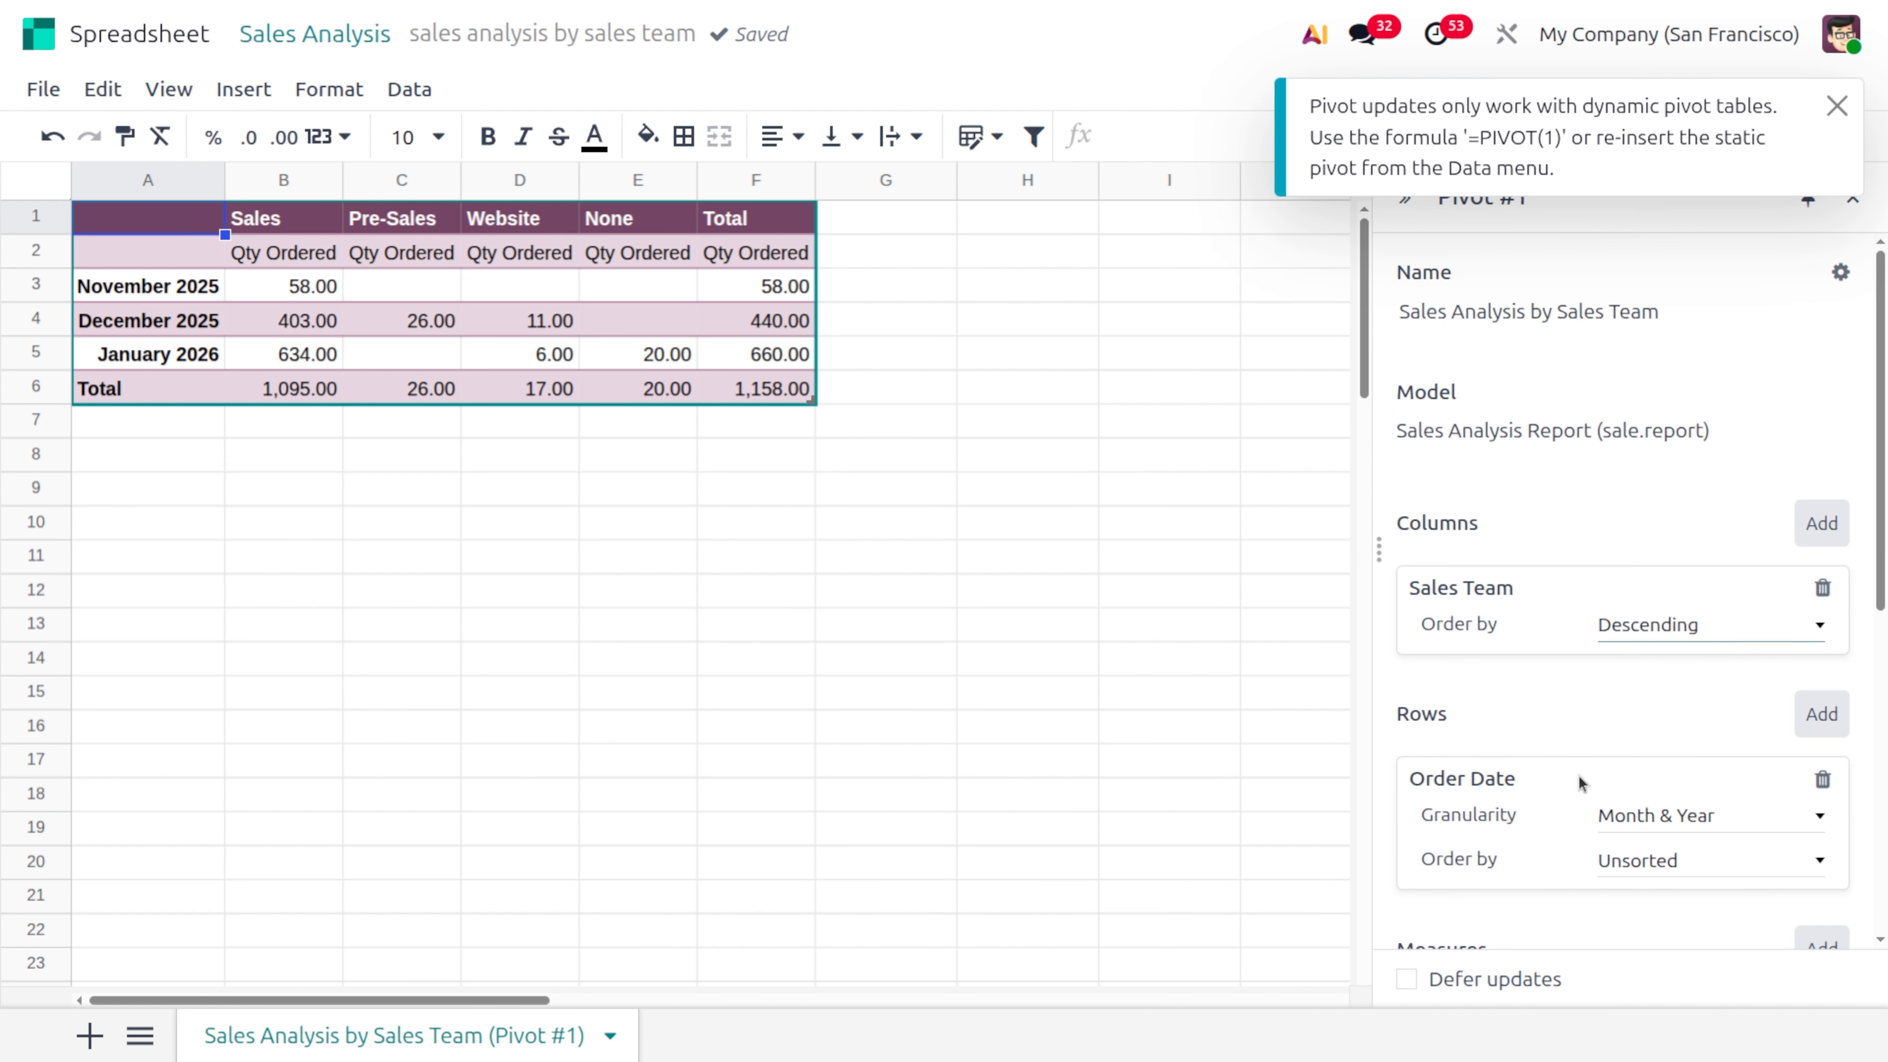
pyautogui.click(1001, 666)
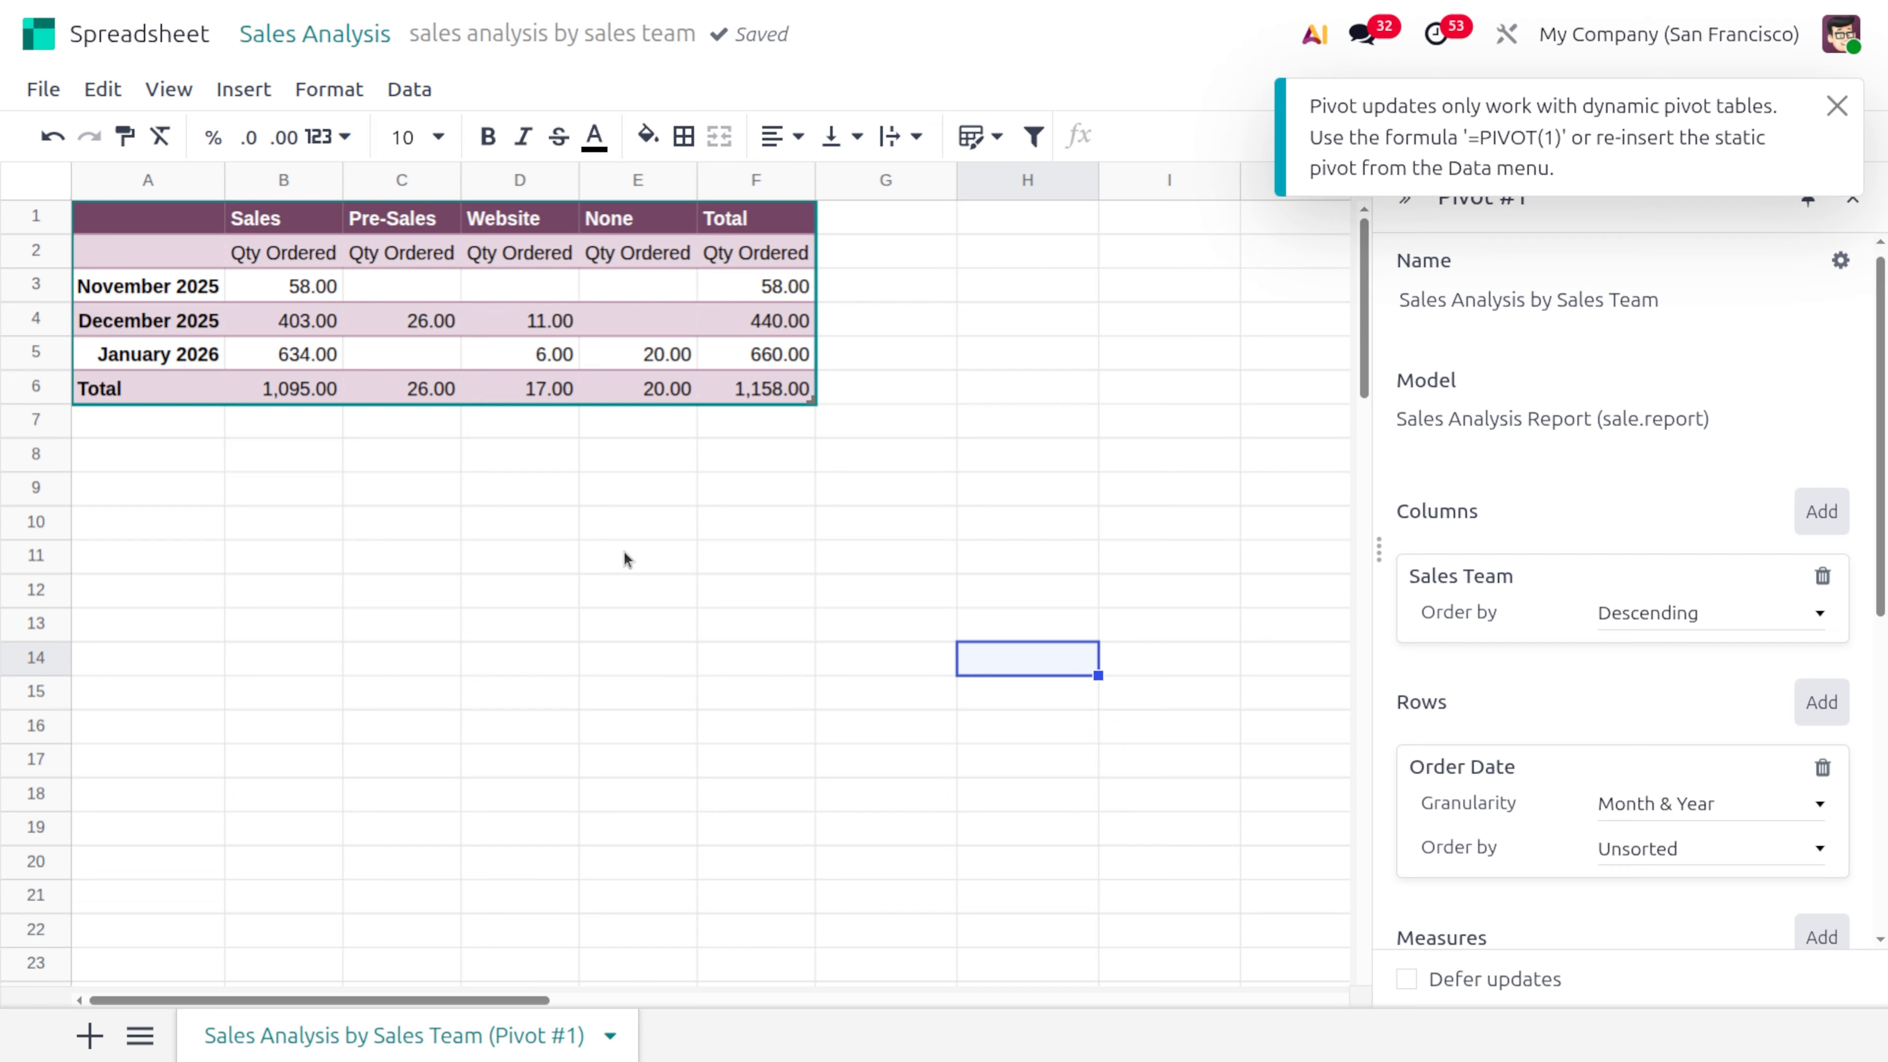